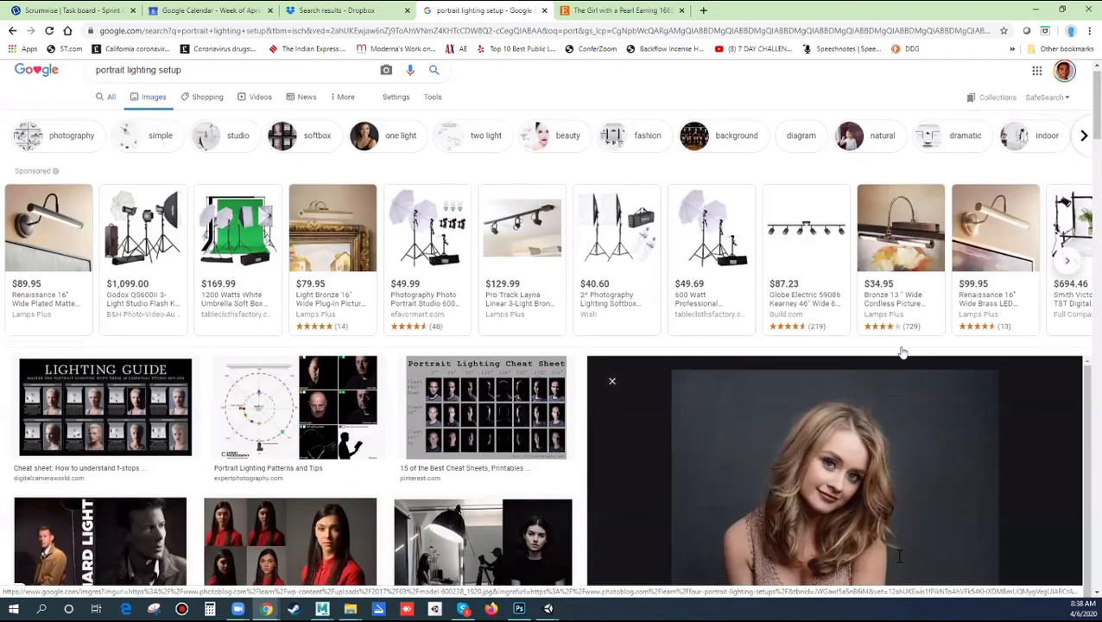
Step: Look through the portrait lighting setup images, previewing the fur-collar portrait, the six-portrait pattern sheet and the hard-light example
{"action": "scroll", "coordinate": [866, 369], "scroll_direction": "down", "scroll_amount": 10}
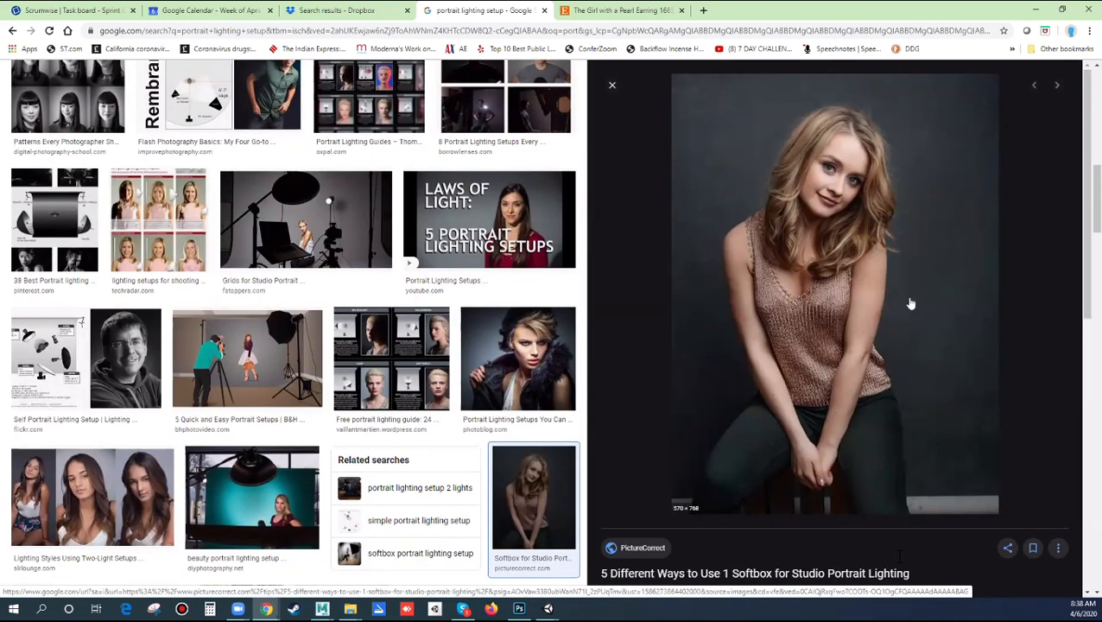
{"action": "key", "text": "Left"}
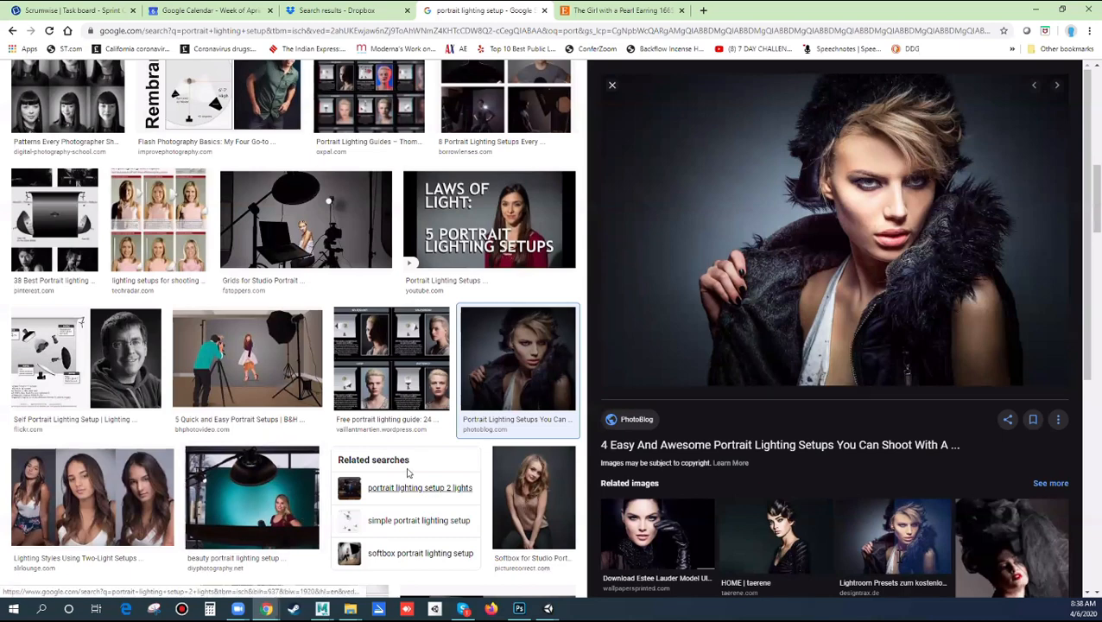
{"action": "scroll", "coordinate": [427, 395], "scroll_direction": "up", "scroll_amount": 1}
{"action": "scroll", "coordinate": [427, 395], "scroll_direction": "up", "scroll_amount": 5}
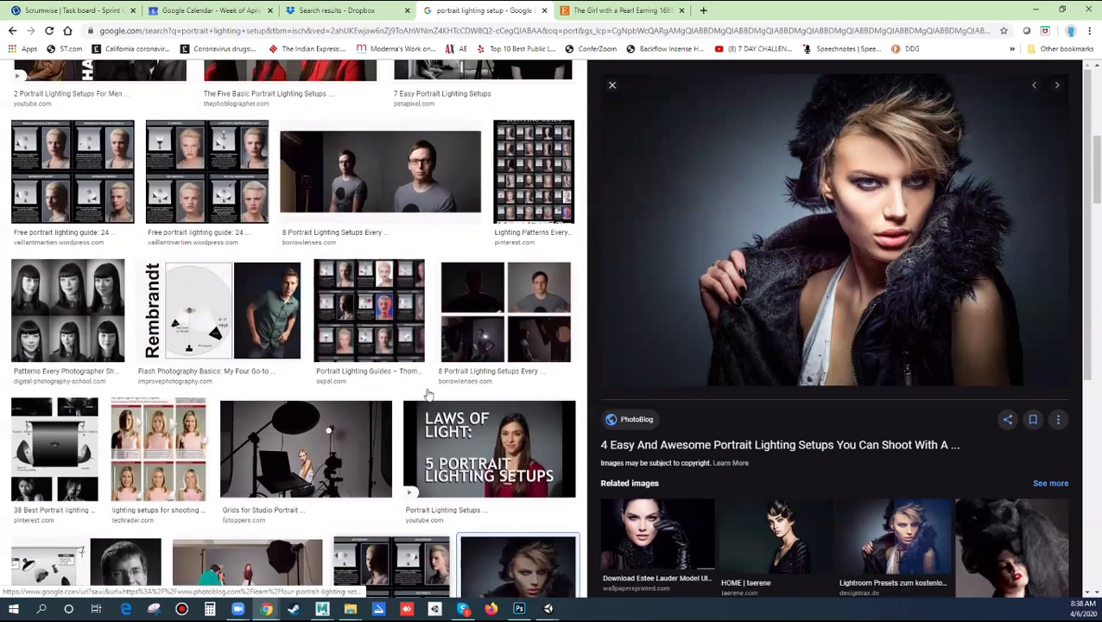
{"action": "left_click", "coordinate": [69, 483]}
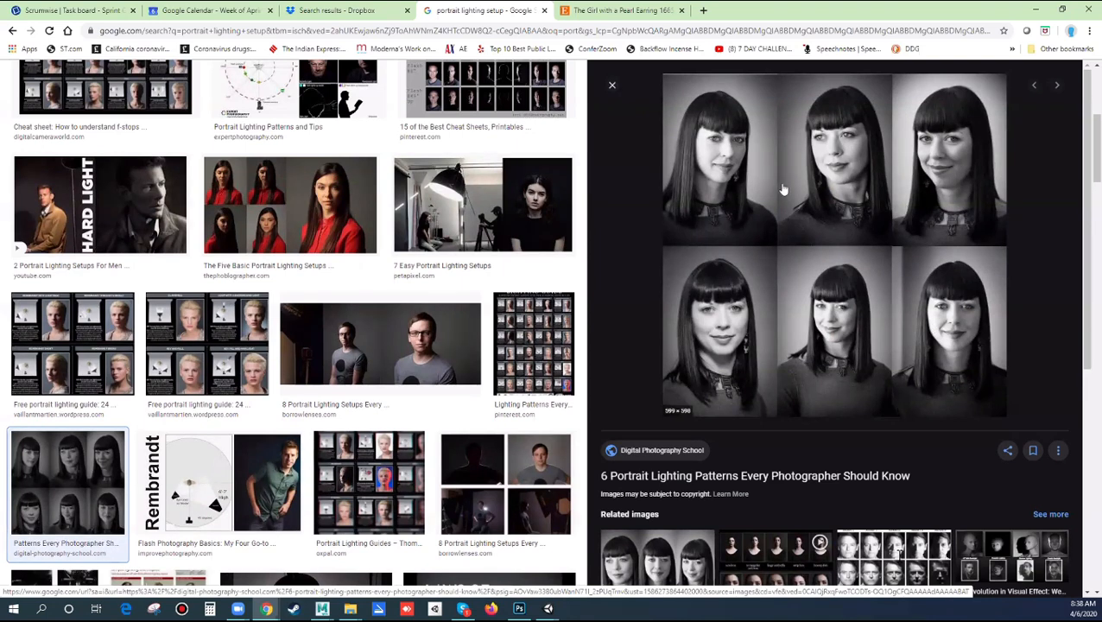
{"action": "left_click", "coordinate": [134, 210]}
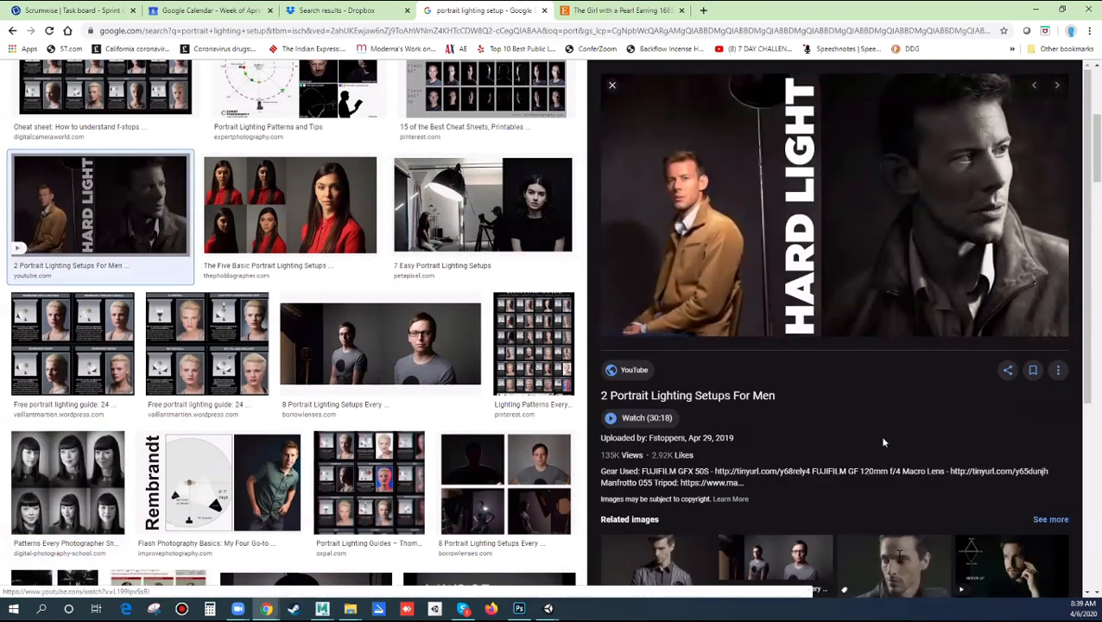
Step: Follow the related images from the hard-light example to the stock footage portrait, the dramatic face lighting photo and the Transform and Lighting image
{"action": "scroll", "coordinate": [898, 504], "scroll_direction": "down", "scroll_amount": 3}
{"action": "left_click", "coordinate": [907, 341]}
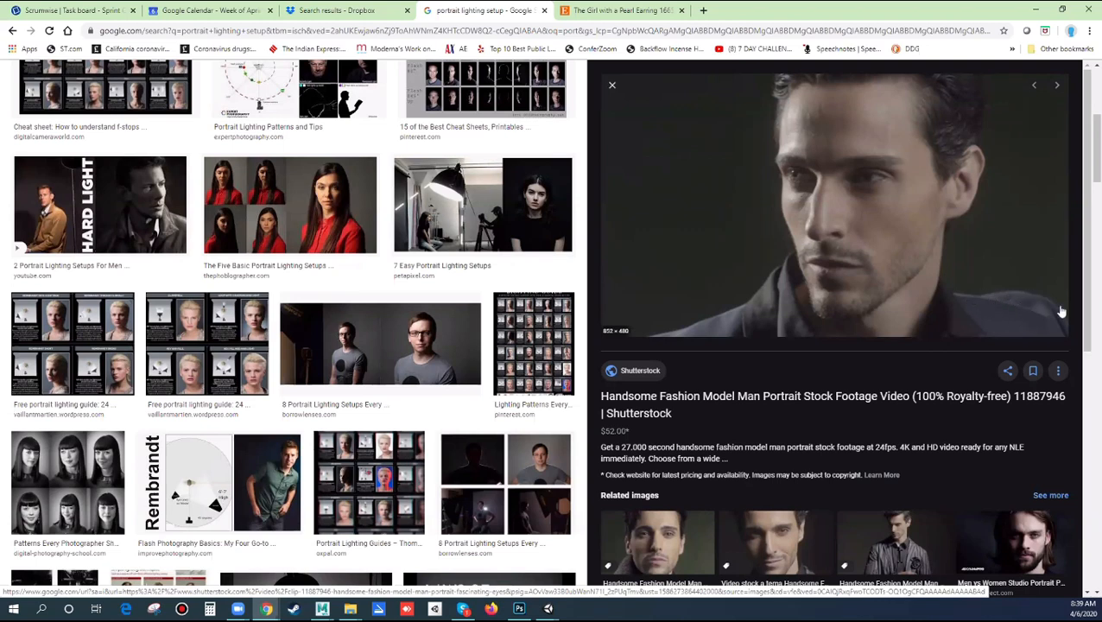
{"action": "scroll", "coordinate": [851, 406], "scroll_direction": "down", "scroll_amount": 3}
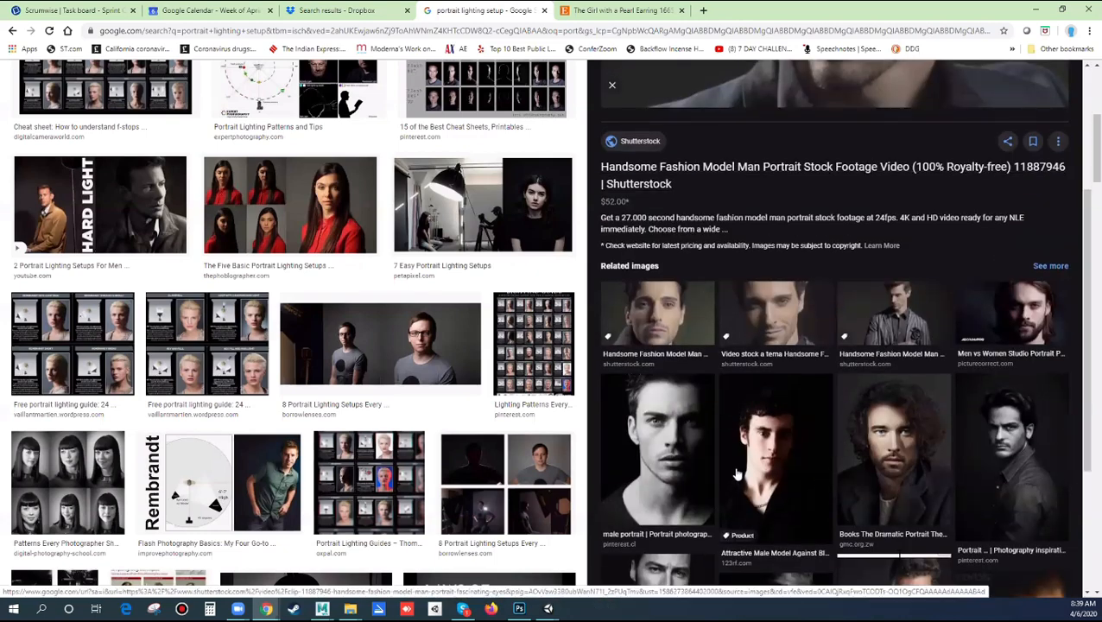
{"action": "scroll", "coordinate": [751, 473], "scroll_direction": "down", "scroll_amount": 3}
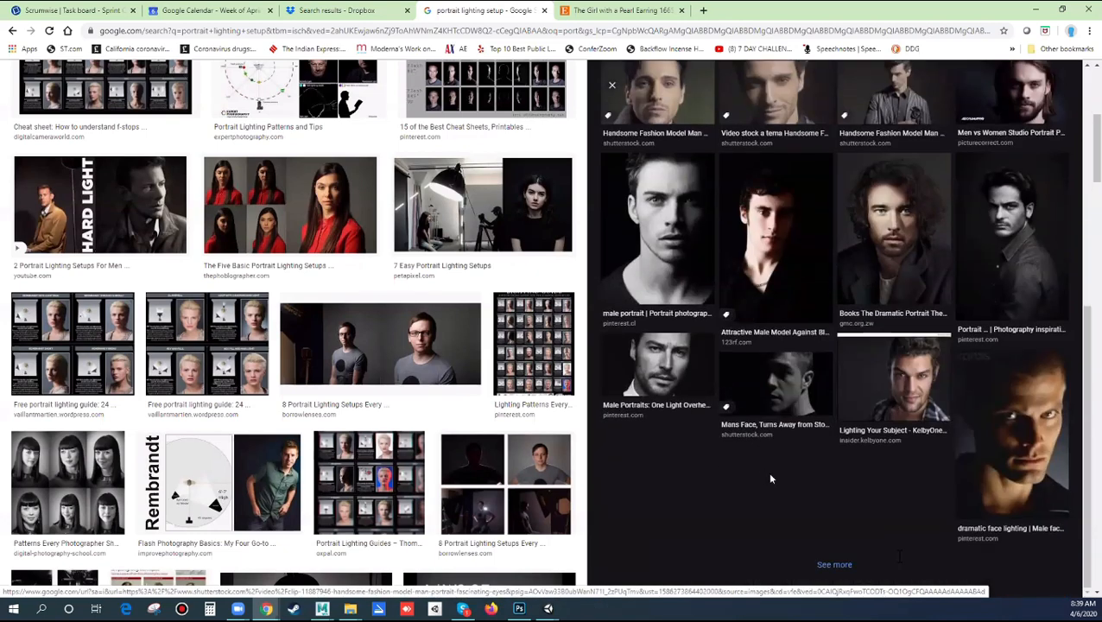
{"action": "left_click", "coordinate": [1024, 415]}
{"action": "scroll", "coordinate": [832, 542], "scroll_direction": "down", "scroll_amount": 3}
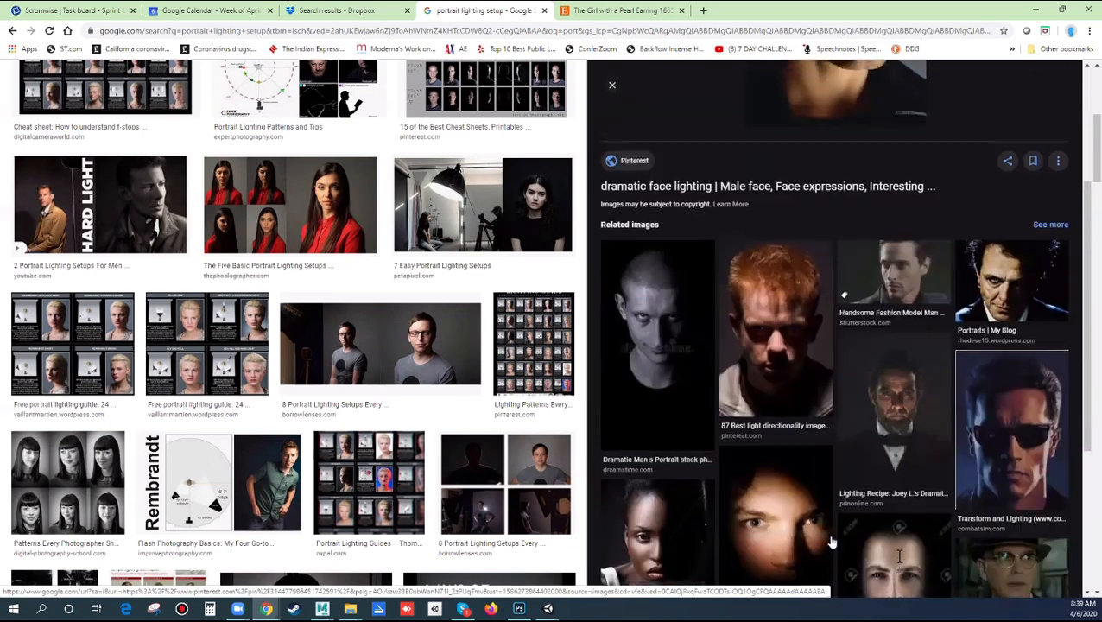
{"action": "scroll", "coordinate": [832, 543], "scroll_direction": "down", "scroll_amount": 2}
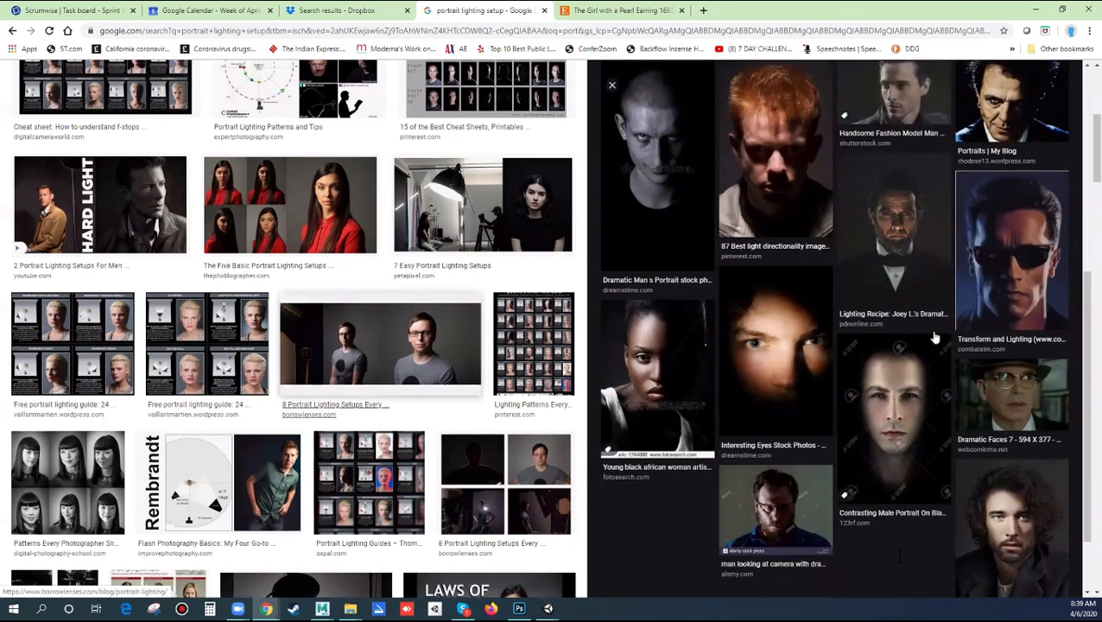
{"action": "left_click", "coordinate": [1012, 258]}
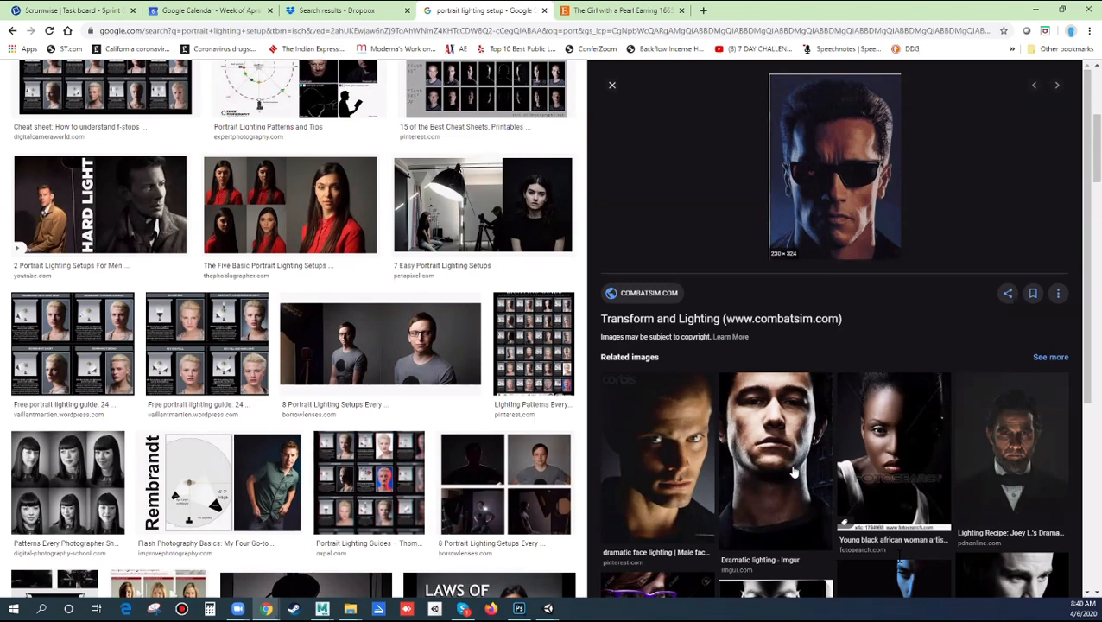
Step: Examine further dramatic lighting references and preview the home studio portrait lighting setup image among the results
{"action": "scroll", "coordinate": [695, 475], "scroll_direction": "down", "scroll_amount": 3}
{"action": "scroll", "coordinate": [451, 432], "scroll_direction": "down", "scroll_amount": 4}
{"action": "scroll", "coordinate": [451, 432], "scroll_direction": "down", "scroll_amount": 3}
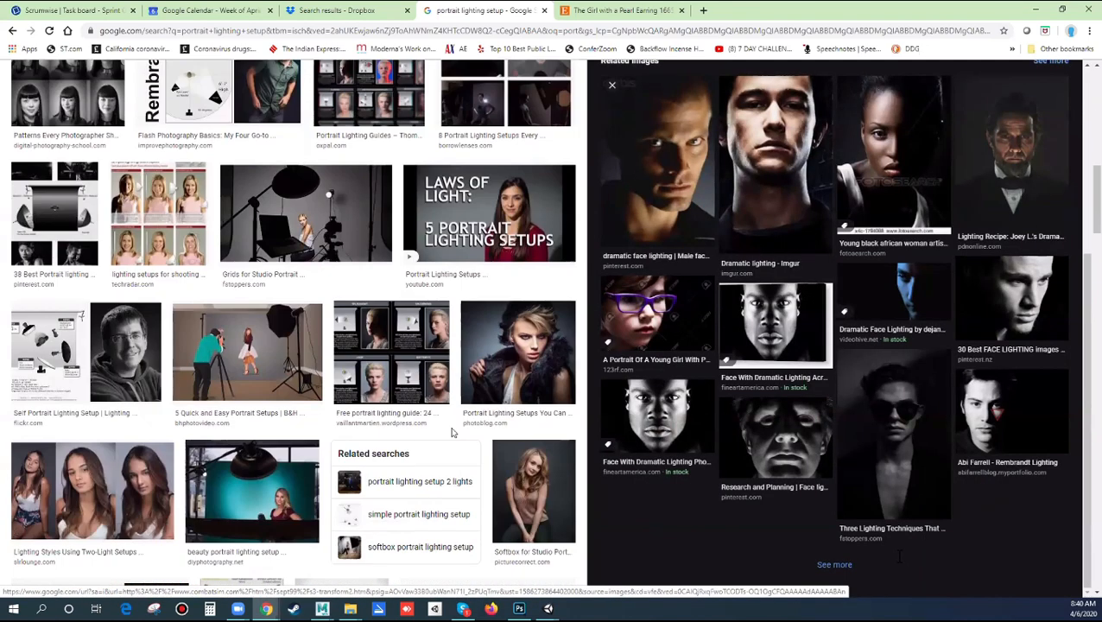
{"action": "scroll", "coordinate": [452, 434], "scroll_direction": "down", "scroll_amount": 2}
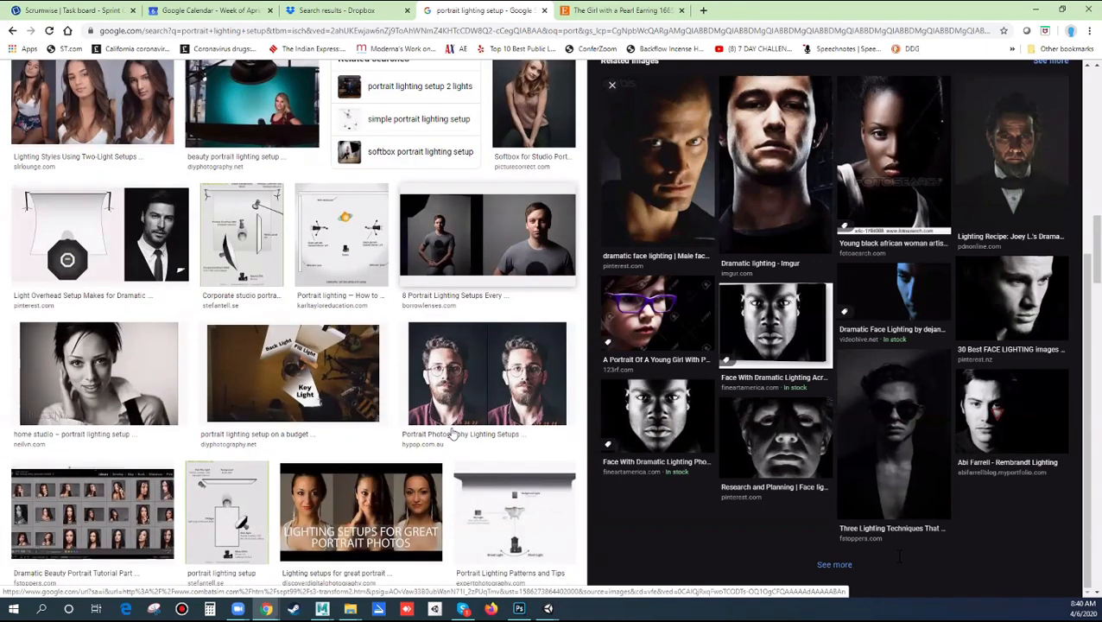
{"action": "left_click", "coordinate": [64, 359]}
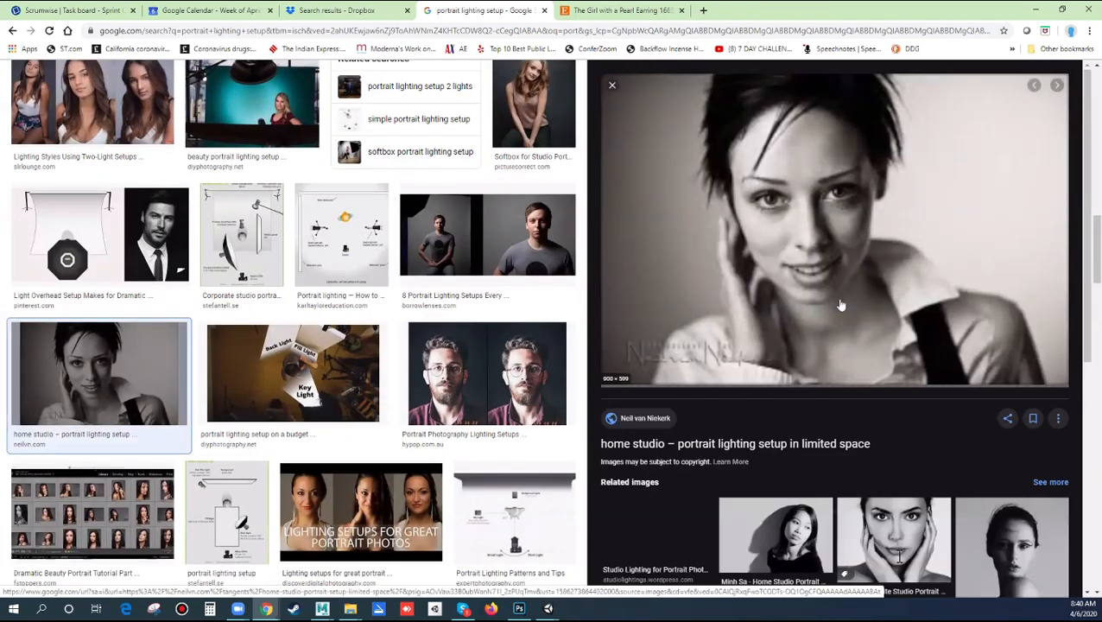
{"action": "scroll", "coordinate": [423, 238], "scroll_direction": "up", "scroll_amount": 4}
{"action": "scroll", "coordinate": [423, 238], "scroll_direction": "up", "scroll_amount": 8}
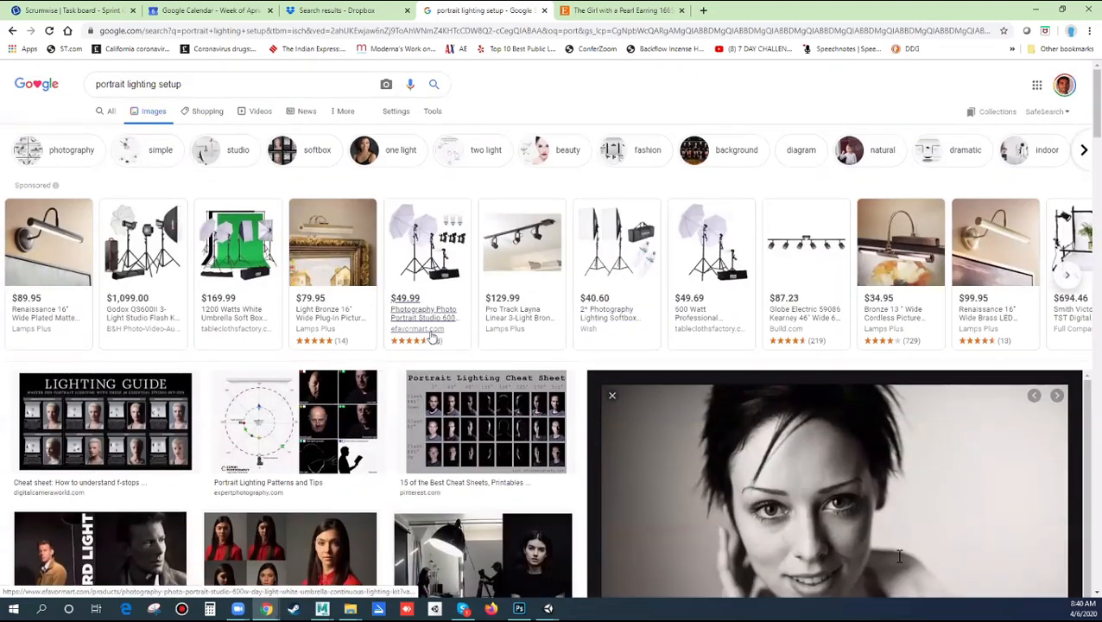
{"action": "scroll", "coordinate": [432, 337], "scroll_direction": "down", "scroll_amount": 3}
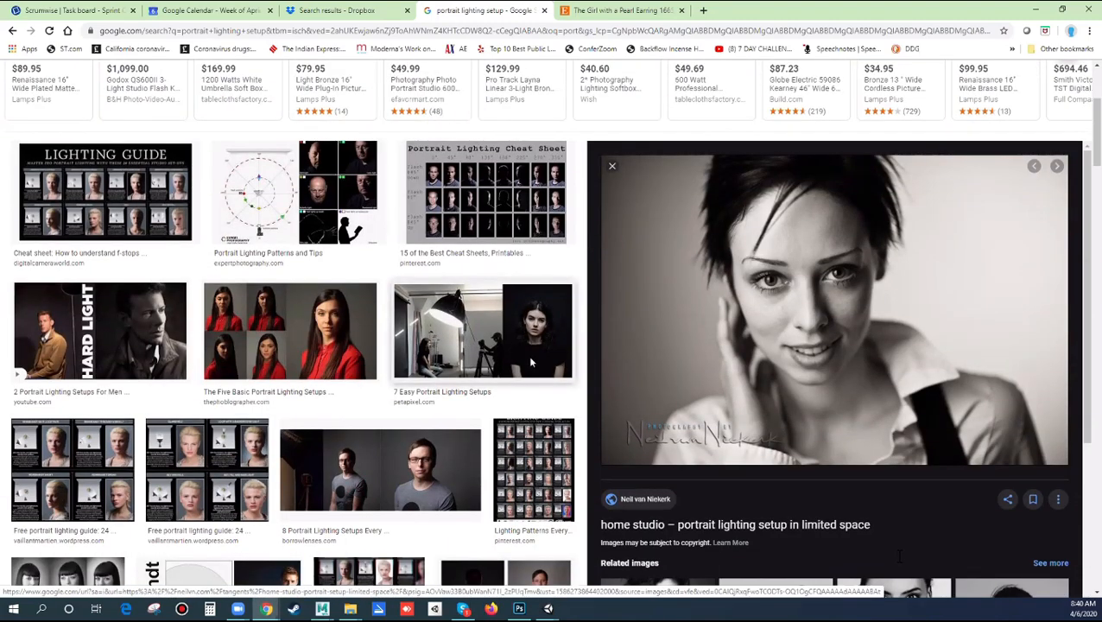
{"action": "scroll", "coordinate": [471, 346], "scroll_direction": "up", "scroll_amount": 3}
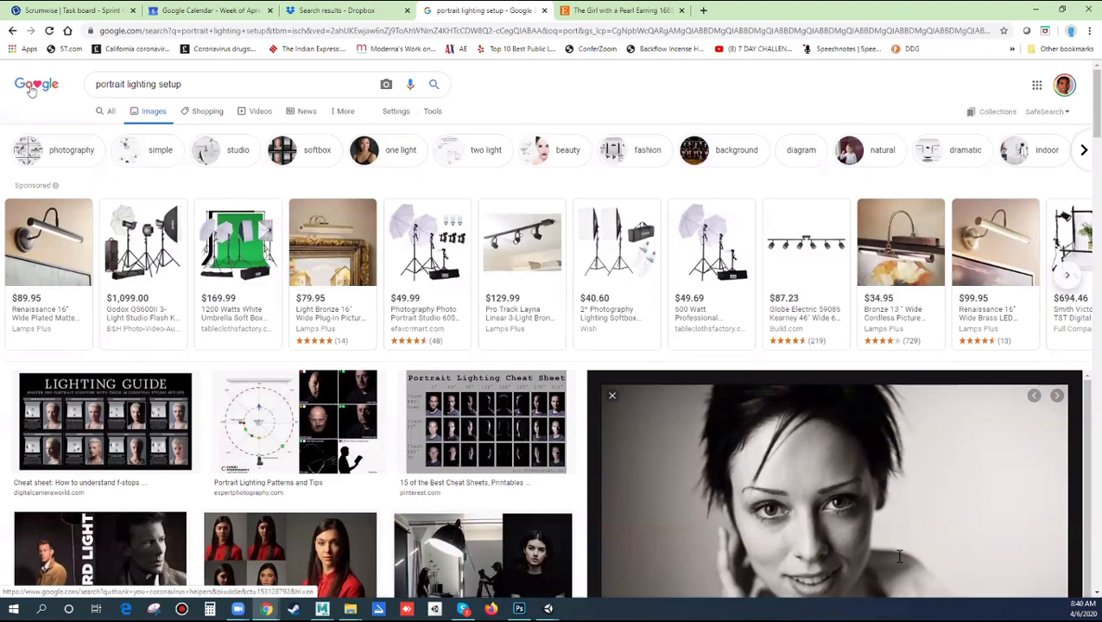
Step: Go back through the previously opened portraits to the hard-light example for men
{"action": "left_click", "coordinate": [13, 31]}
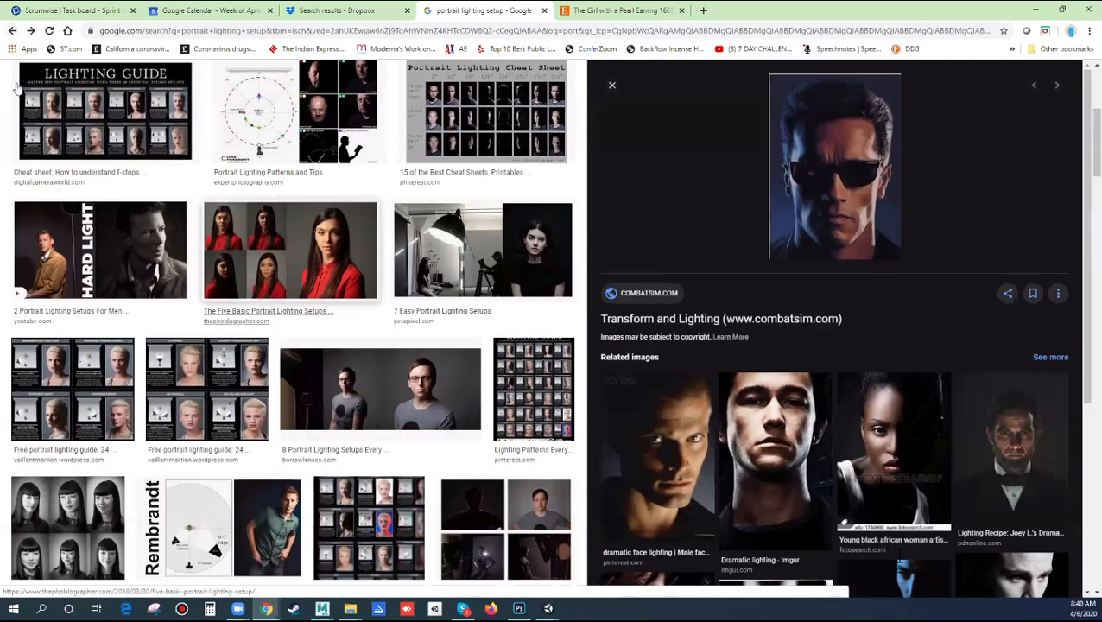
{"action": "left_click", "coordinate": [13, 31]}
{"action": "scroll", "coordinate": [115, 156], "scroll_direction": "up", "scroll_amount": 4}
{"action": "scroll", "coordinate": [116, 155], "scroll_direction": "up", "scroll_amount": 3}
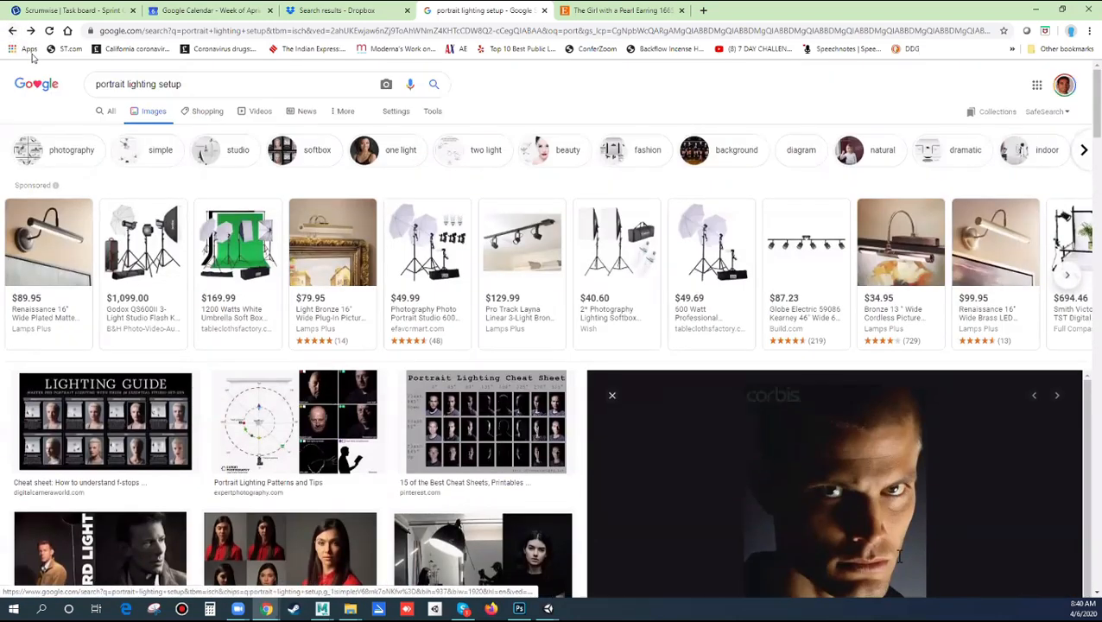
{"action": "left_click", "coordinate": [13, 31]}
{"action": "scroll", "coordinate": [131, 240], "scroll_direction": "up", "scroll_amount": 10}
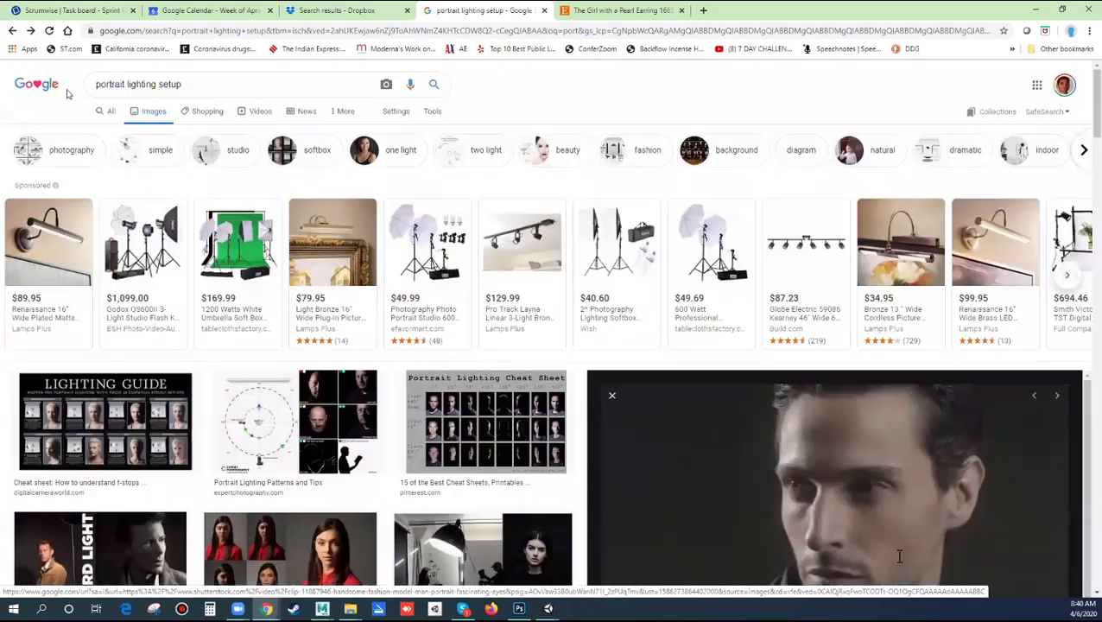
{"action": "left_click", "coordinate": [13, 31]}
{"action": "scroll", "coordinate": [189, 301], "scroll_direction": "up", "scroll_amount": 6}
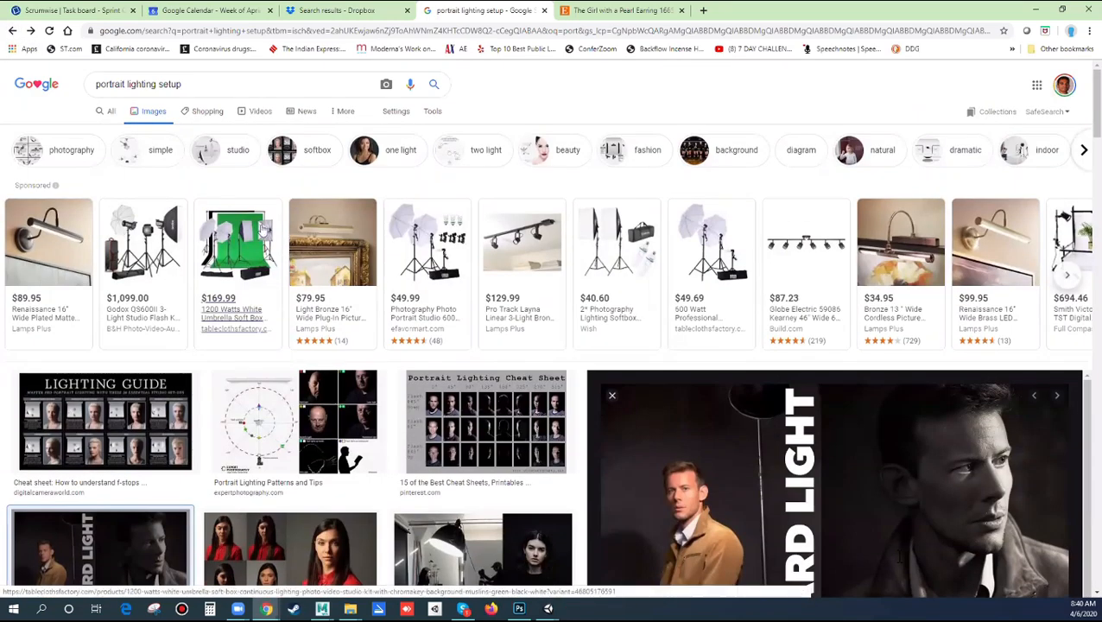
Step: Replace the image search query with "3 point lighting setup" and run the search
{"action": "left_click", "coordinate": [221, 84]}
{"action": "key", "text": "ctrl+a"}
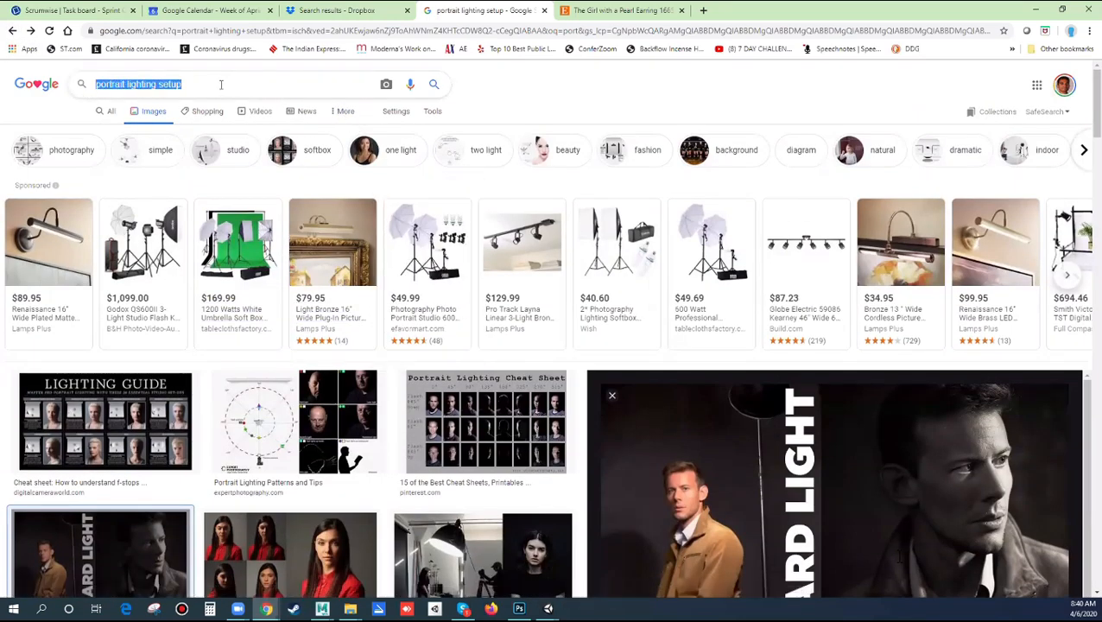
{"action": "type", "text": "3 point"}
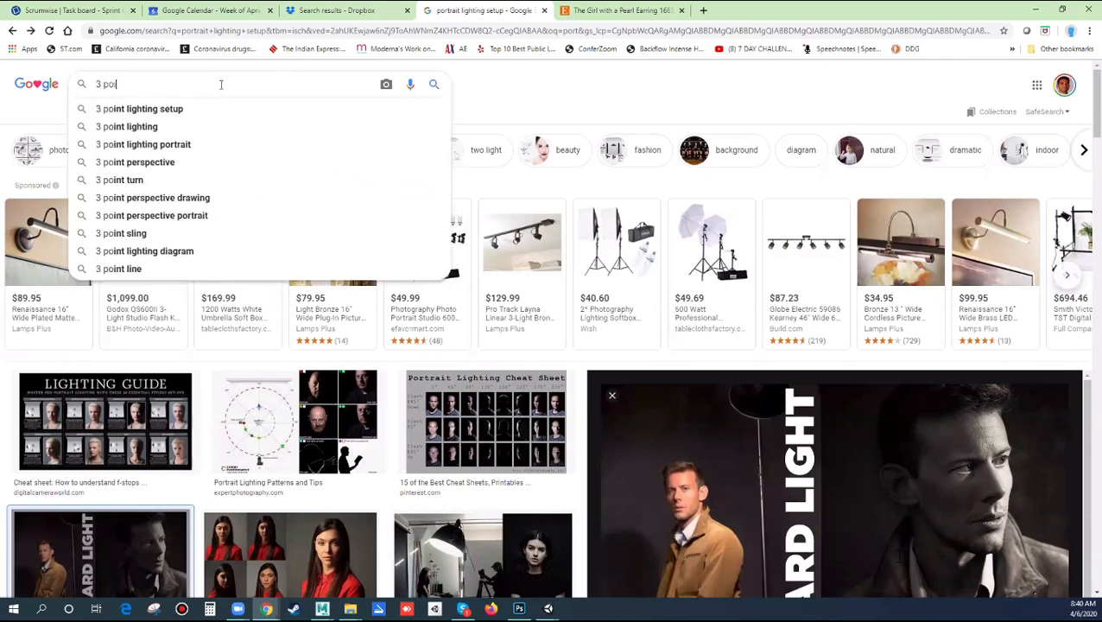
{"action": "key", "text": "Down"}
{"action": "key", "text": "Return"}
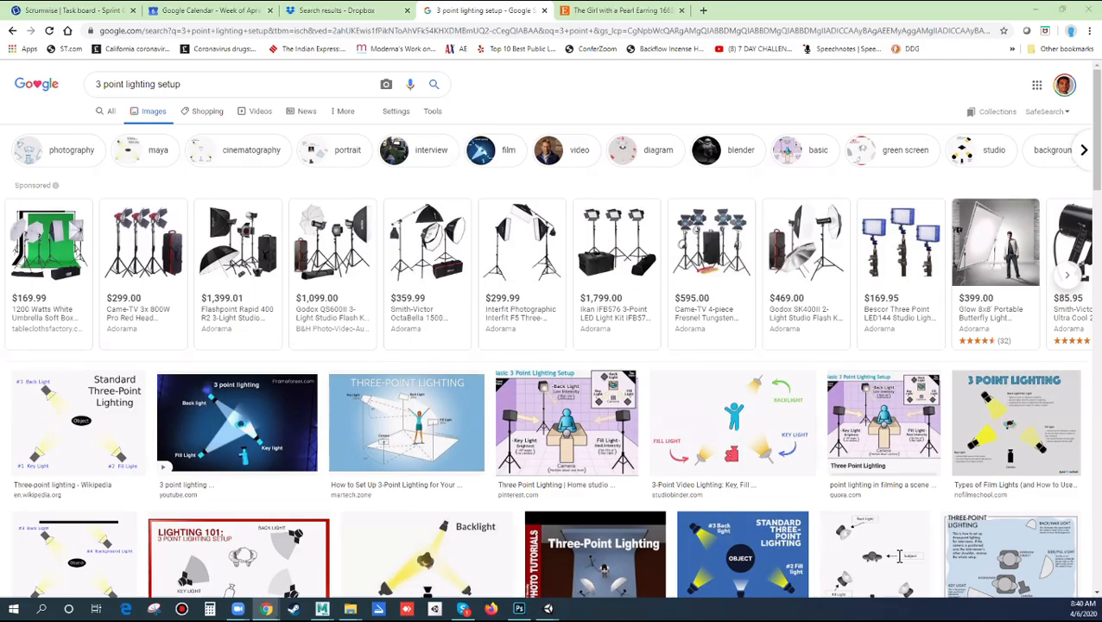
Step: Switch to Maya and create a polygon plane at the origin of the empty scene
{"action": "key", "text": "alt+Tab"}
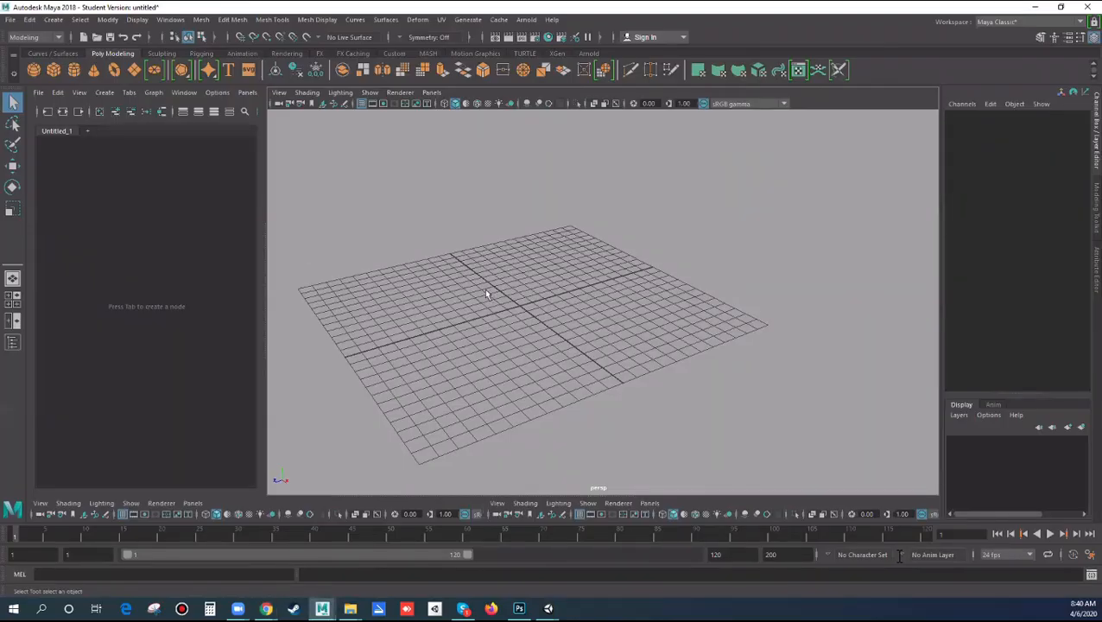
{"action": "left_click_drag", "start_coordinate": [472, 283], "coordinate": [605, 307], "text": "alt"}
{"action": "scroll", "coordinate": [604, 308], "scroll_direction": "up", "scroll_amount": 2}
{"action": "middle_click_drag", "start_coordinate": [604, 307], "coordinate": [569, 278], "text": "alt"}
{"action": "left_click_drag", "start_coordinate": [569, 278], "coordinate": [569, 273], "text": "alt"}
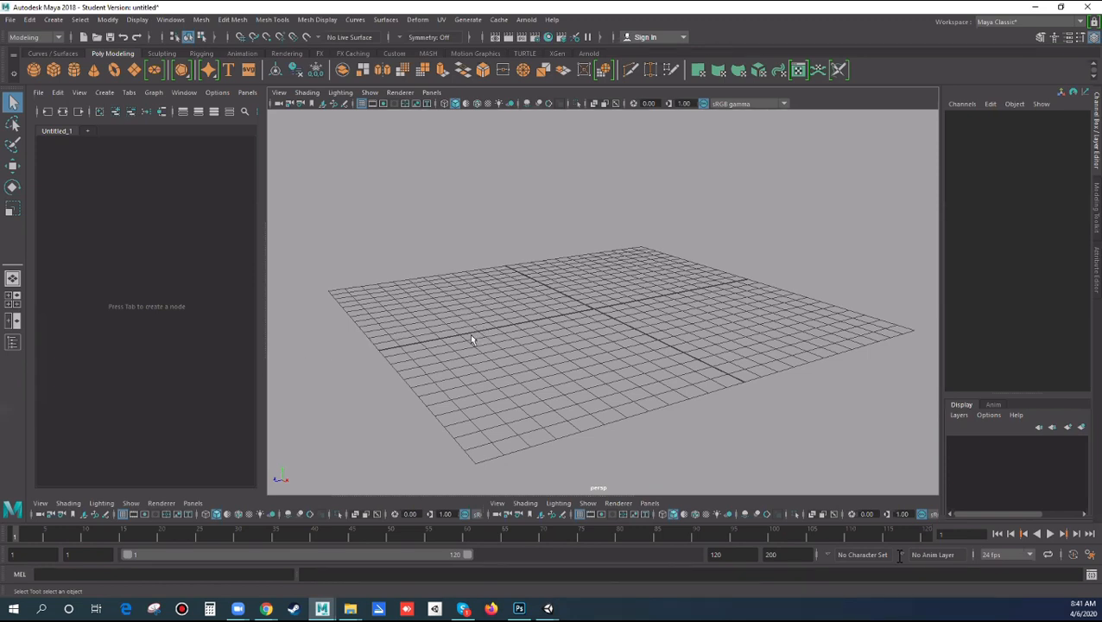
{"action": "left_click_drag", "start_coordinate": [486, 340], "coordinate": [488, 347], "text": "alt"}
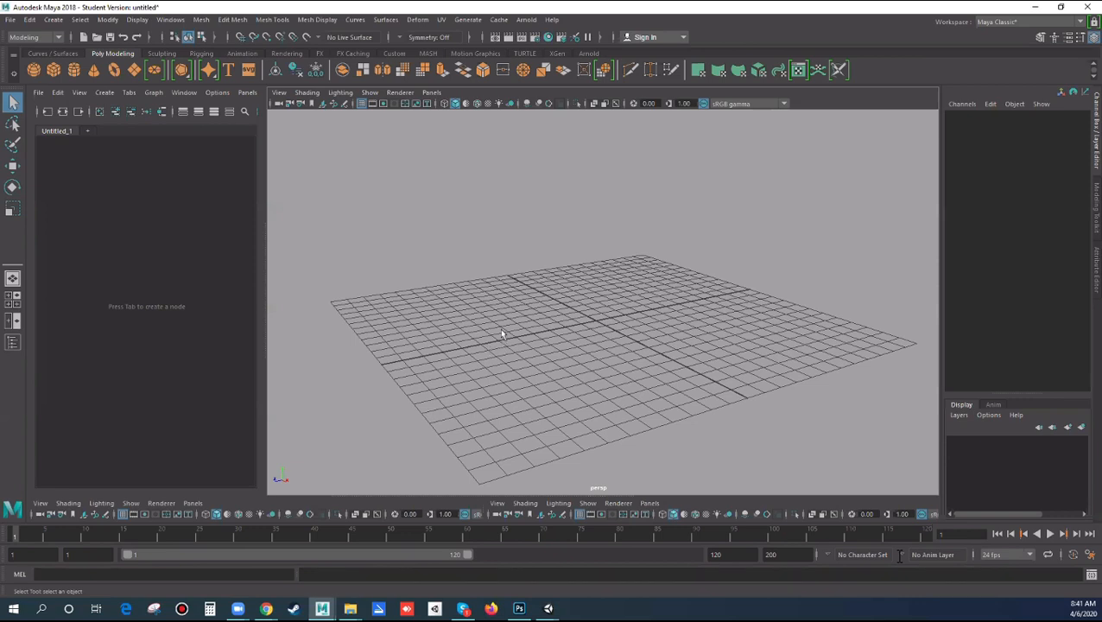
{"action": "key", "text": "space"}
{"action": "left_click", "coordinate": [387, 252]}
{"action": "mouse_move", "coordinate": [421, 294]}
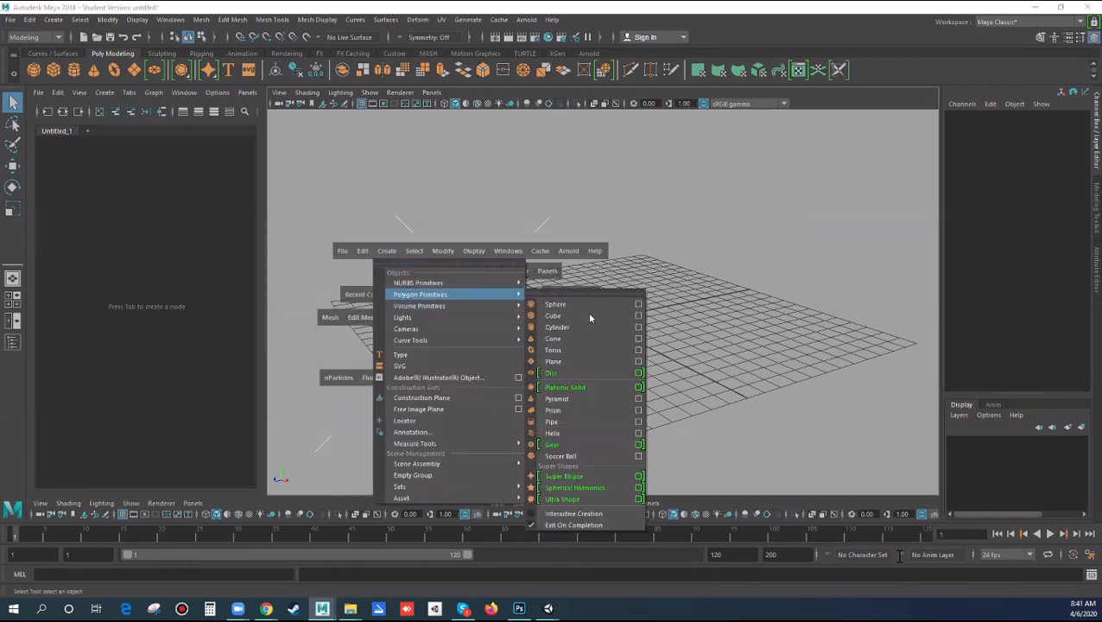
{"action": "left_click", "coordinate": [570, 366]}
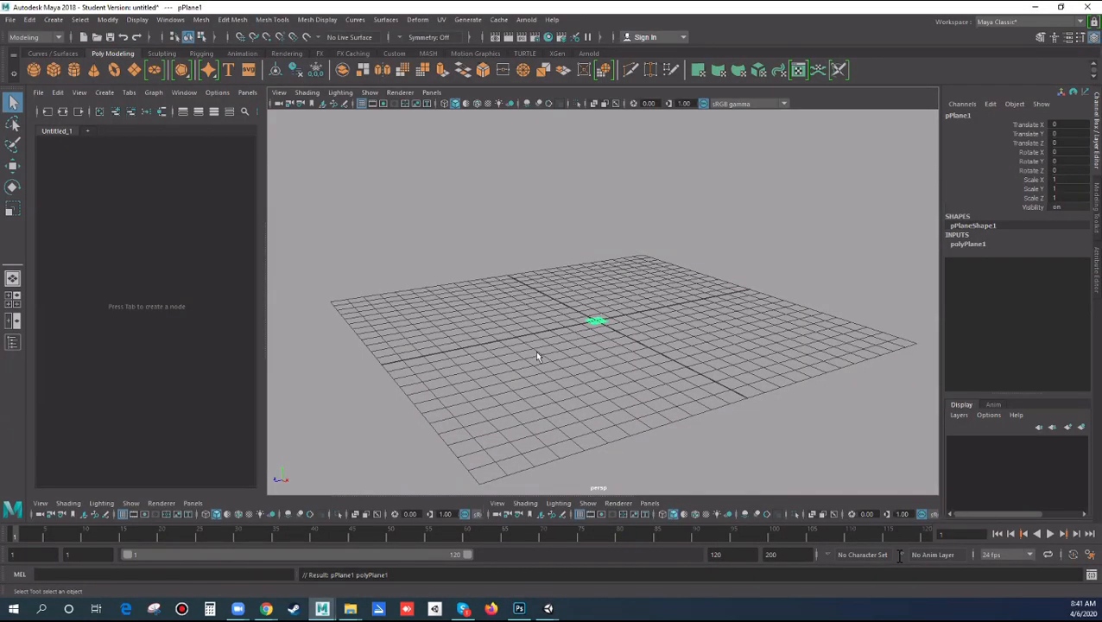
Step: Scale the plane up uniformly until it extends well beyond the grid as a floor, and deselect it
{"action": "key", "text": "r"}
{"action": "left_click_drag", "start_coordinate": [592, 324], "coordinate": [771, 254]}
{"action": "left_click", "coordinate": [764, 237]}
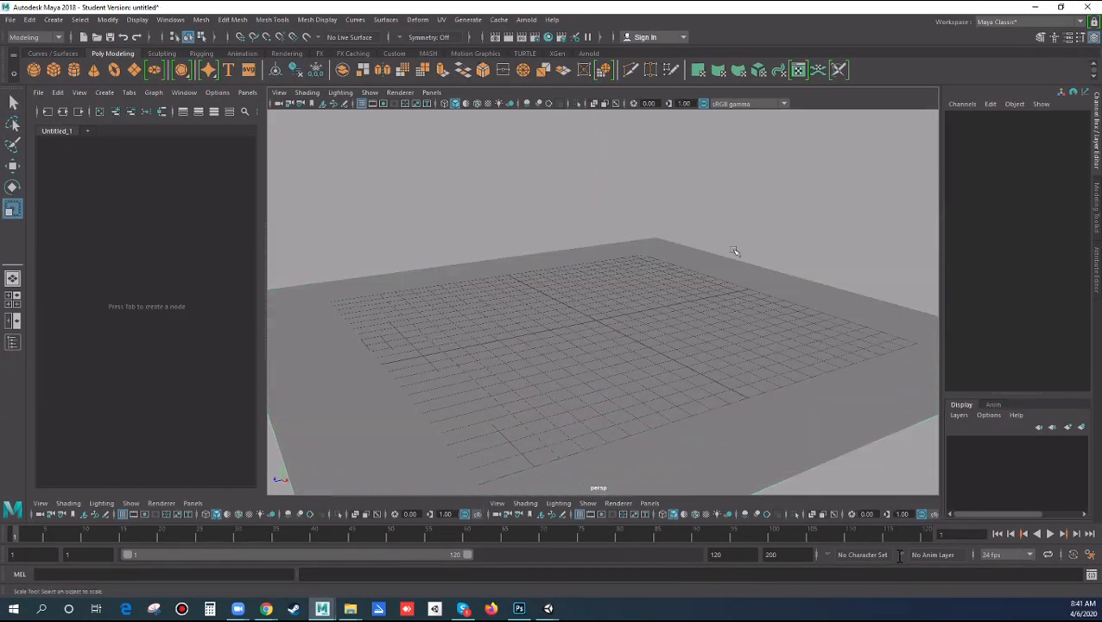
Step: Create a polygon sphere at the center of the floor plane
{"action": "left_click_drag", "start_coordinate": [530, 204], "coordinate": [641, 228], "text": "alt"}
{"action": "key", "text": "space"}
{"action": "left_click", "coordinate": [534, 183]}
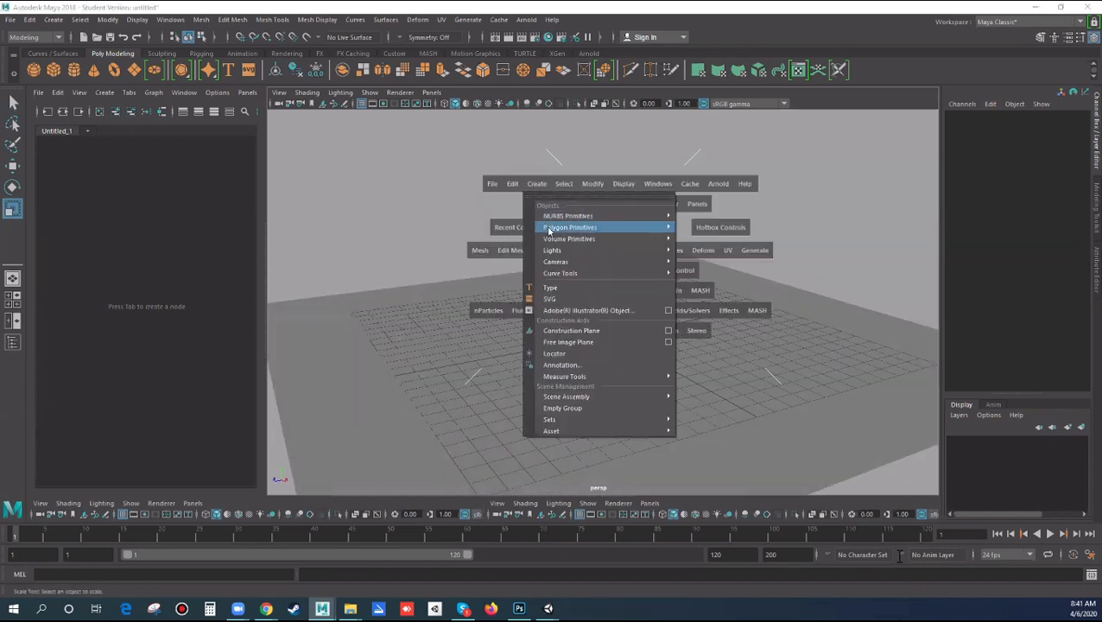
{"action": "mouse_move", "coordinate": [570, 227]}
{"action": "left_click", "coordinate": [717, 237]}
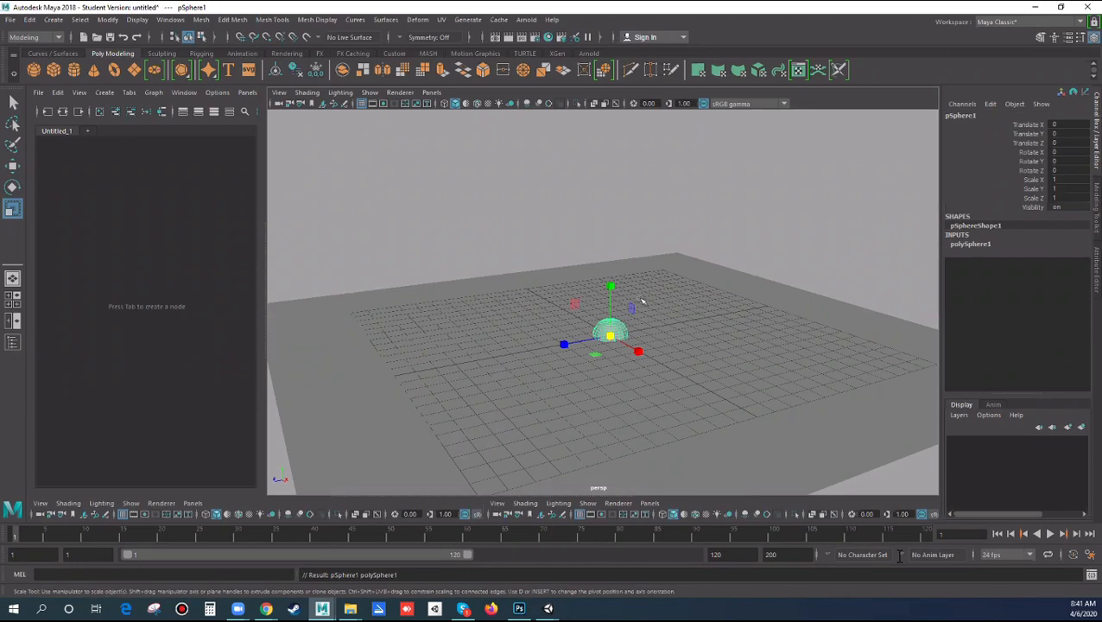
Step: Raise the sphere to about 1.14 in Translate Y, scale it uniformly to about 3.7, and deselect it
{"action": "key", "text": "w"}
{"action": "left_click_drag", "start_coordinate": [613, 296], "coordinate": [609, 278]}
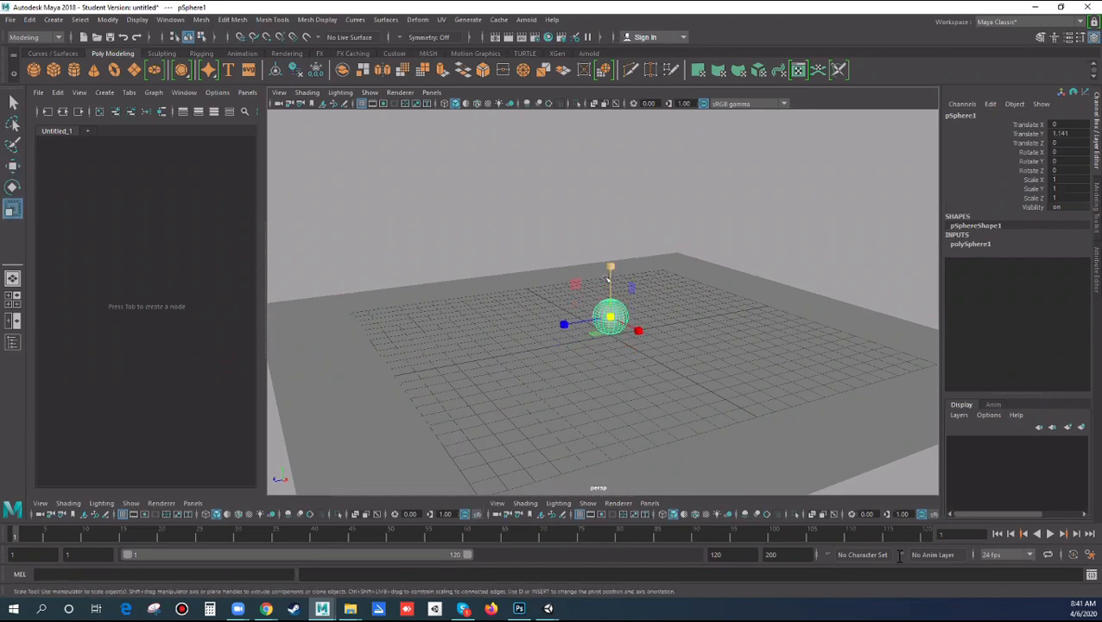
{"action": "left_click_drag", "start_coordinate": [610, 317], "coordinate": [681, 357]}
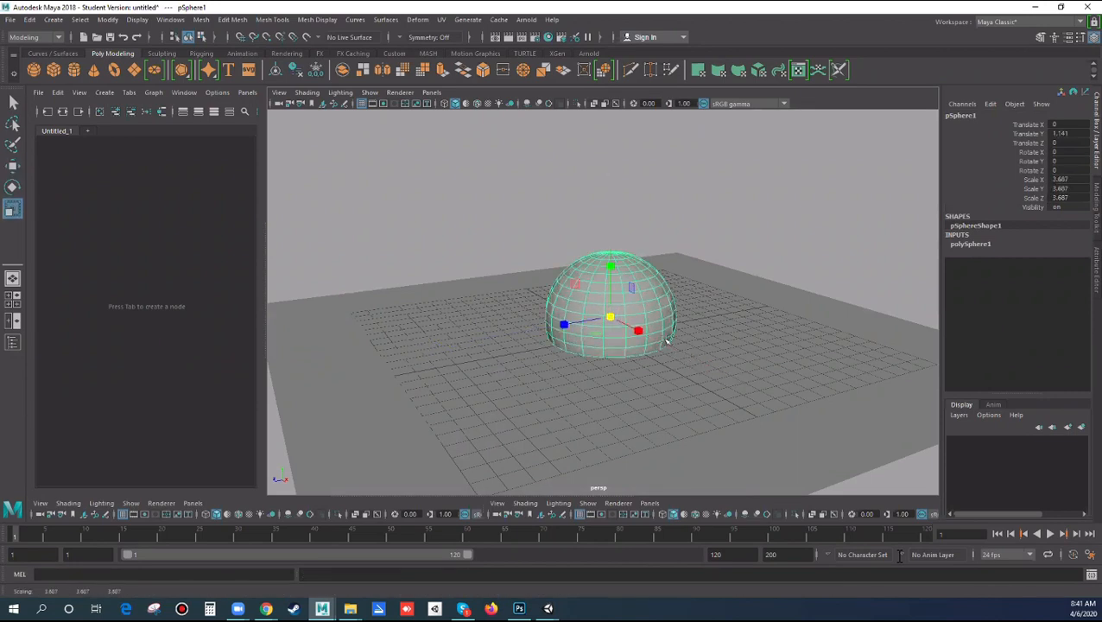
{"action": "left_click", "coordinate": [519, 179]}
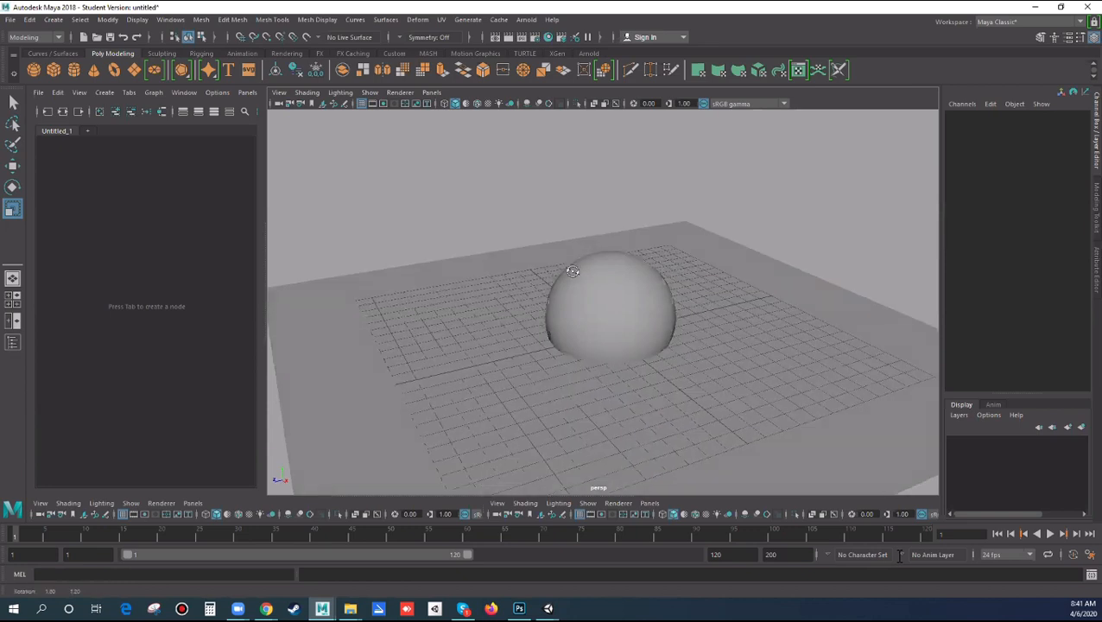
Step: Create a polygon cylinder at the origin, inside the sphere
{"action": "key", "text": "space"}
{"action": "left_click", "coordinate": [445, 180]}
{"action": "mouse_move", "coordinate": [478, 223]}
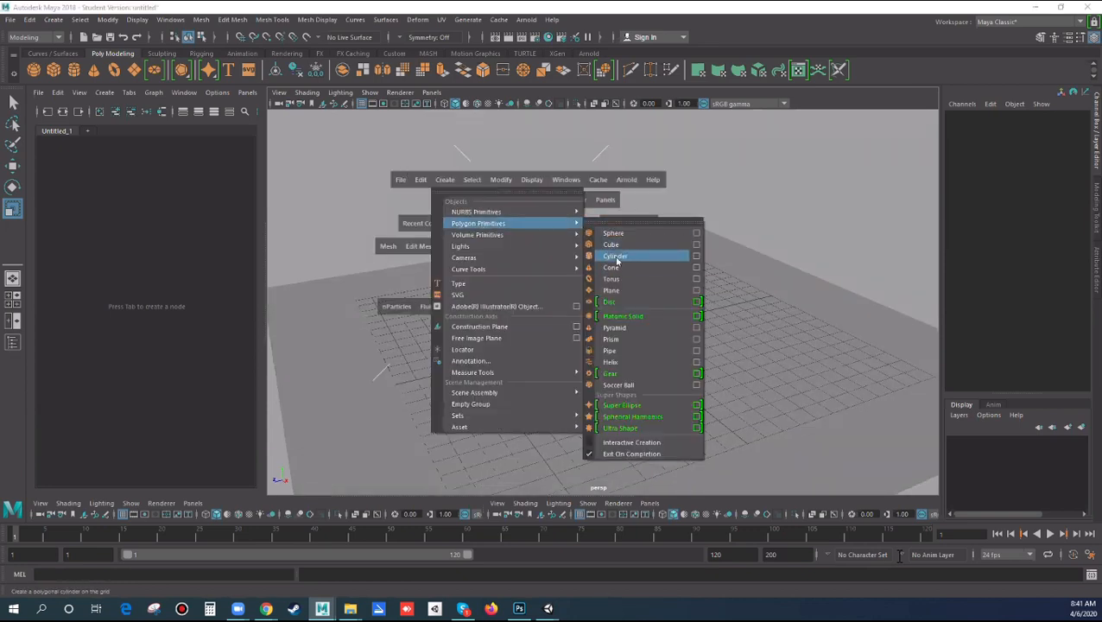
{"action": "left_click", "coordinate": [616, 257]}
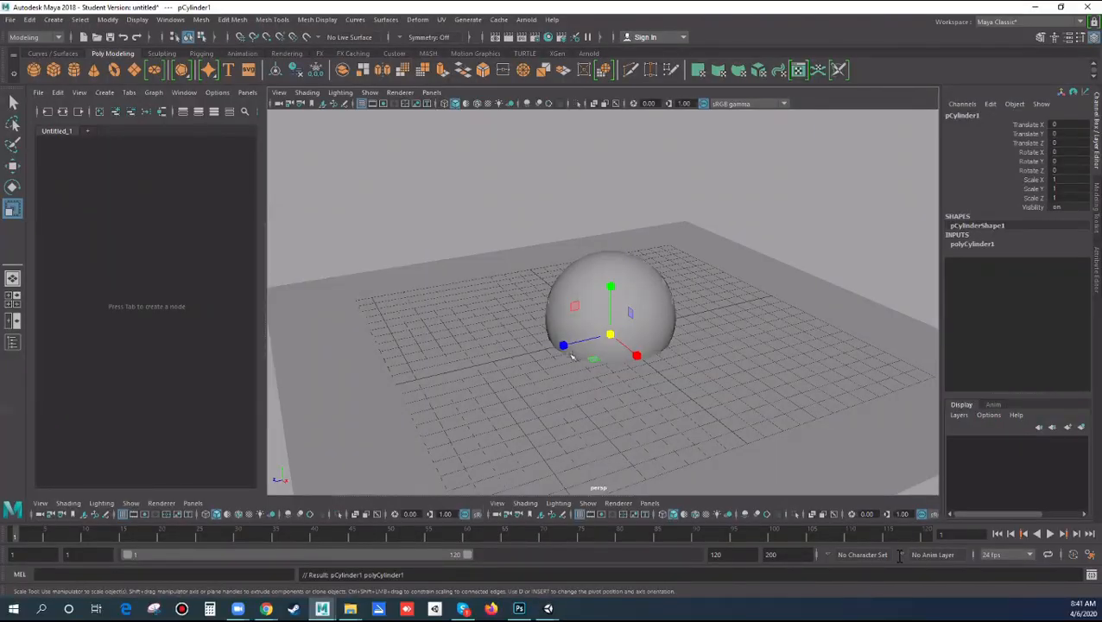
Step: Scale the cylinder to about 2.34 wide and 4.82 high, move it to about X 7.92, Z -3.52 beside the sphere, and deselect it
{"action": "key", "text": "w"}
{"action": "left_click_drag", "start_coordinate": [565, 347], "coordinate": [525, 253]}
{"action": "key", "text": "r"}
{"action": "key", "text": "w"}
{"action": "left_click_drag", "start_coordinate": [527, 355], "coordinate": [727, 404]}
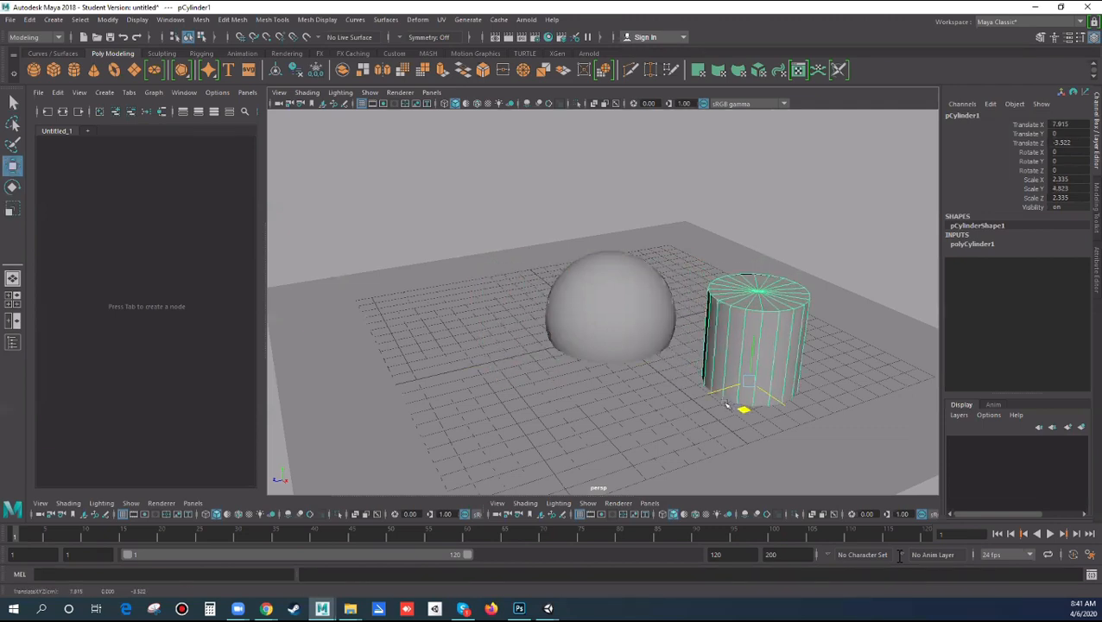
{"action": "left_click", "coordinate": [498, 285]}
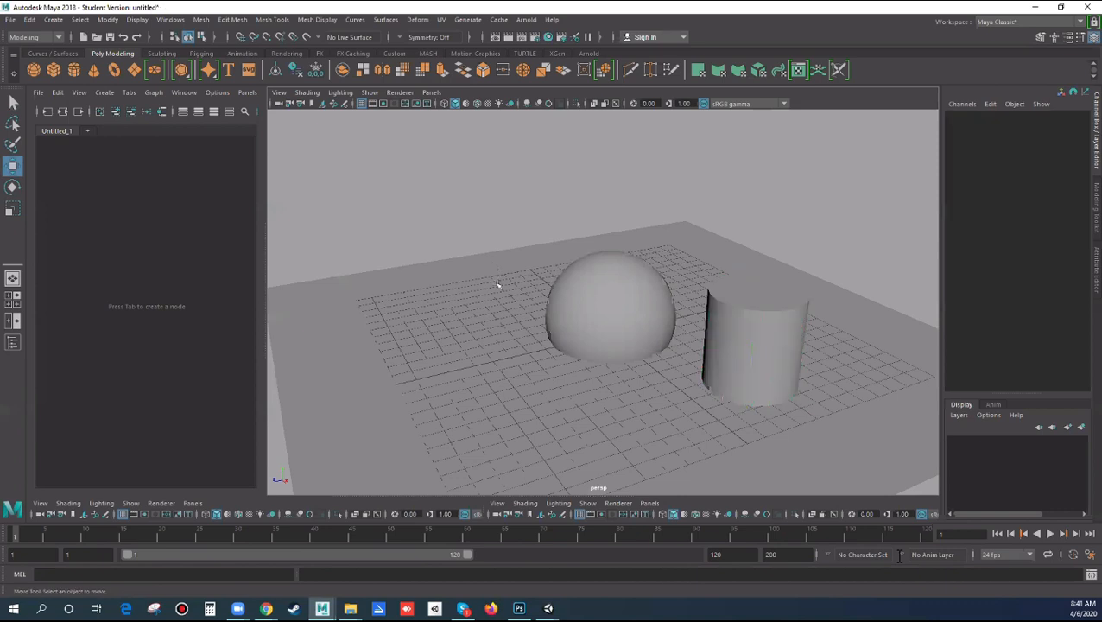
Step: Raise the cylinder along Y until its full height stands above the floor plane, and deselect it
{"action": "left_click", "coordinate": [753, 356]}
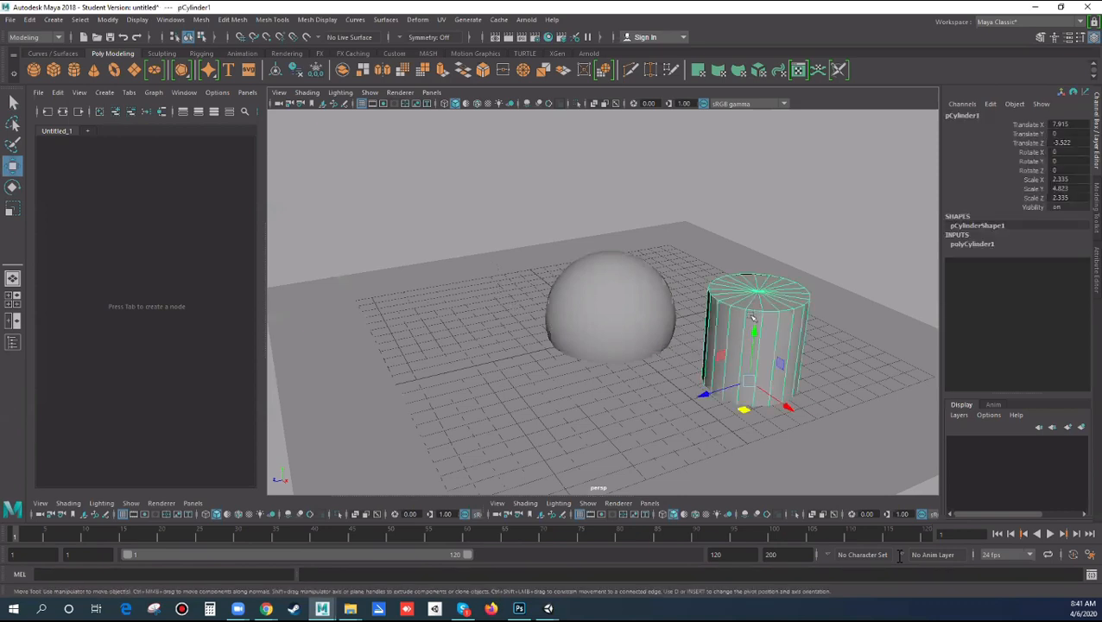
{"action": "left_click", "coordinate": [751, 326]}
{"action": "left_click", "coordinate": [752, 327]}
{"action": "left_click", "coordinate": [833, 265]}
{"action": "left_click", "coordinate": [767, 323]}
{"action": "left_click_drag", "start_coordinate": [754, 329], "coordinate": [782, 234]}
{"action": "mouse_move", "coordinate": [655, 212]}
{"action": "left_mouse_down", "text": "alt"}
{"action": "mouse_move", "coordinate": [623, 207]}
{"action": "mouse_move", "coordinate": [637, 212]}
{"action": "left_mouse_up", "text": "alt"}
{"action": "left_click", "coordinate": [535, 165]}
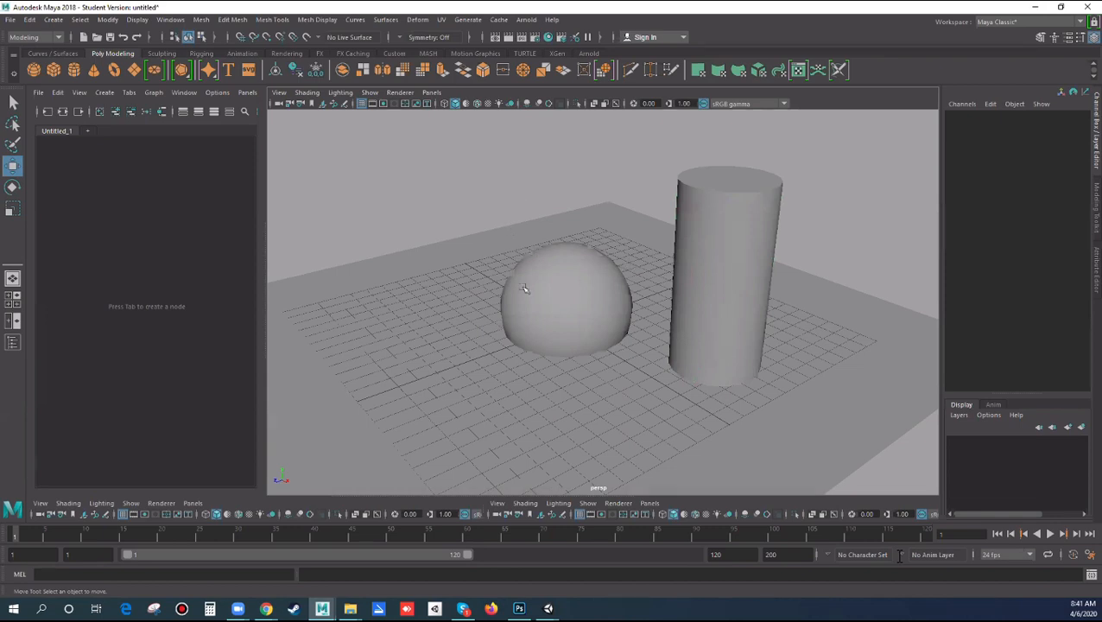
Step: Create a polygon cube at the origin of the scene
{"action": "right_click_drag", "start_coordinate": [539, 318], "coordinate": [563, 330], "text": "alt"}
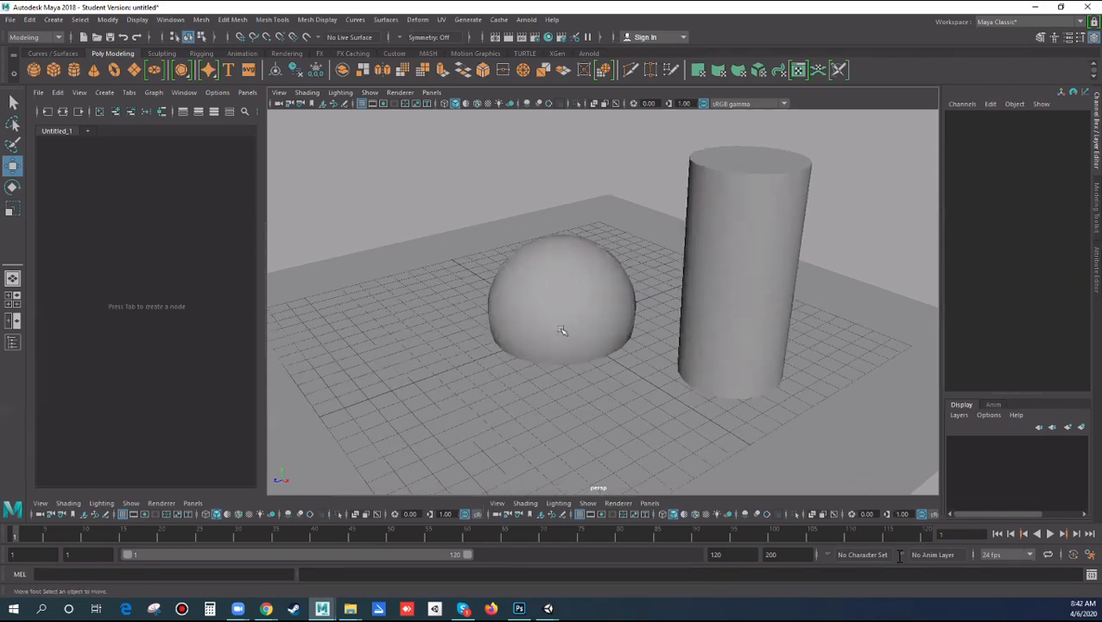
{"action": "middle_click_drag", "start_coordinate": [564, 330], "coordinate": [540, 347], "text": "alt"}
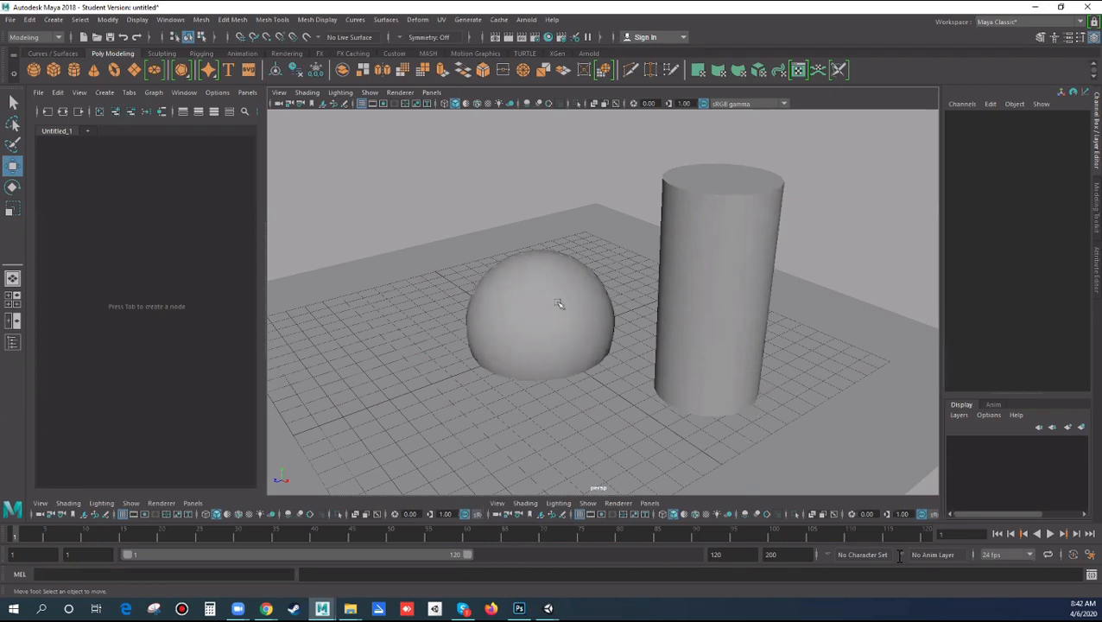
{"action": "key", "text": "space"}
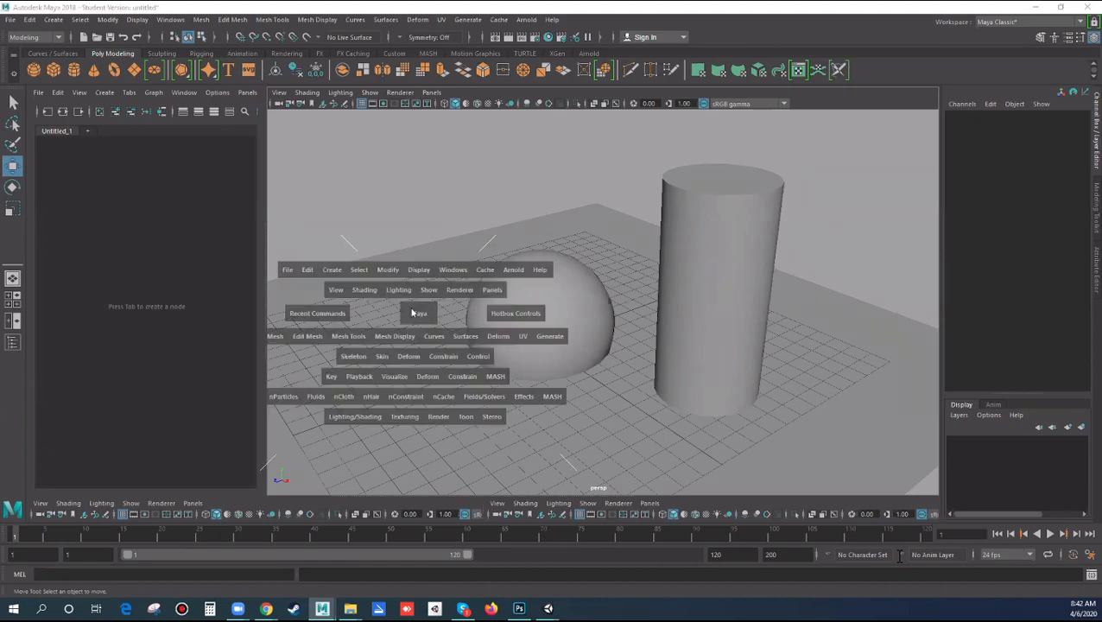
{"action": "left_click_drag", "start_coordinate": [330, 275], "coordinate": [506, 341]}
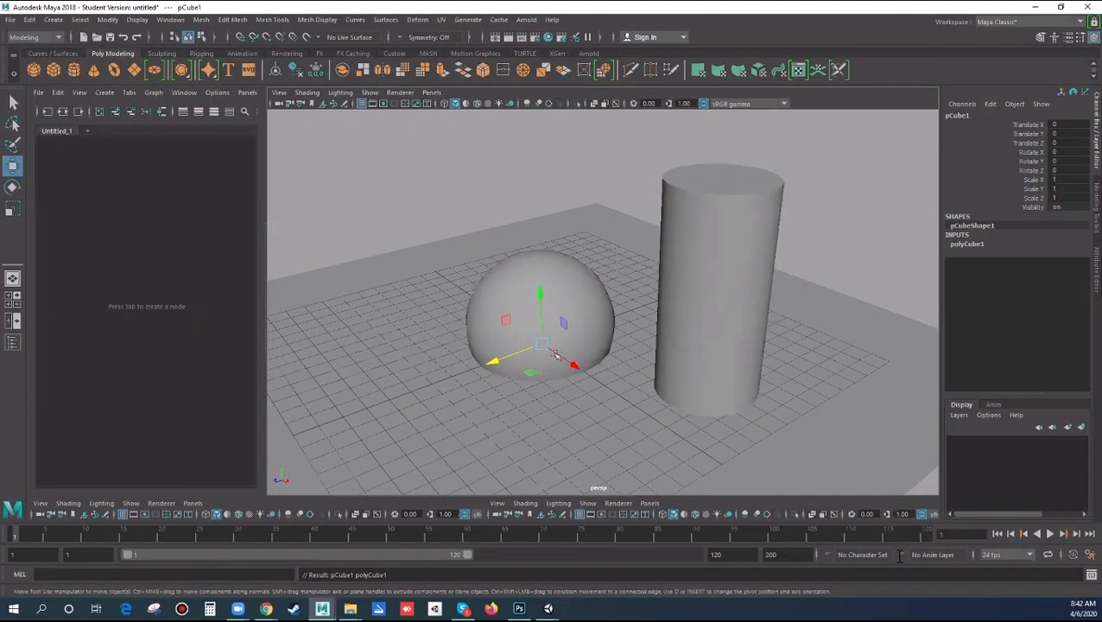
Step: Move the cube out beside the sphere, away from the cylinder, with Translate Y at about 0.7, and stretch it along X
{"action": "mouse_move", "coordinate": [411, 386]}
{"action": "left_mouse_down"}
{"action": "mouse_move", "coordinate": [438, 380]}
{"action": "mouse_move", "coordinate": [419, 395]}
{"action": "left_mouse_up"}
{"action": "left_click_drag", "start_coordinate": [434, 322], "coordinate": [433, 306]}
{"action": "key", "text": "r"}
{"action": "left_click_drag", "start_coordinate": [464, 372], "coordinate": [564, 458]}
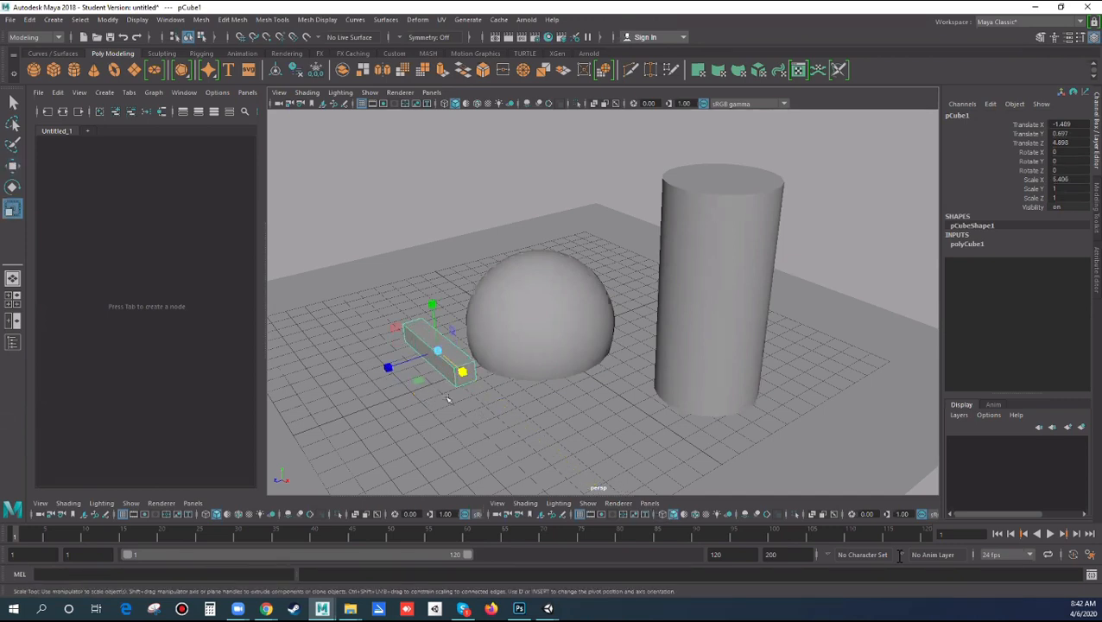
Step: Widen the cube into a slab scaled about 11.12 in X and 5.34 in Z, move it to about X -0.15, Z 7.41, and deselect it
{"action": "left_click", "coordinate": [384, 371]}
{"action": "key", "text": "ctrl+z"}
{"action": "left_click_drag", "start_coordinate": [391, 368], "coordinate": [292, 400]}
{"action": "left_click_drag", "start_coordinate": [418, 380], "coordinate": [376, 412]}
{"action": "key", "text": "w"}
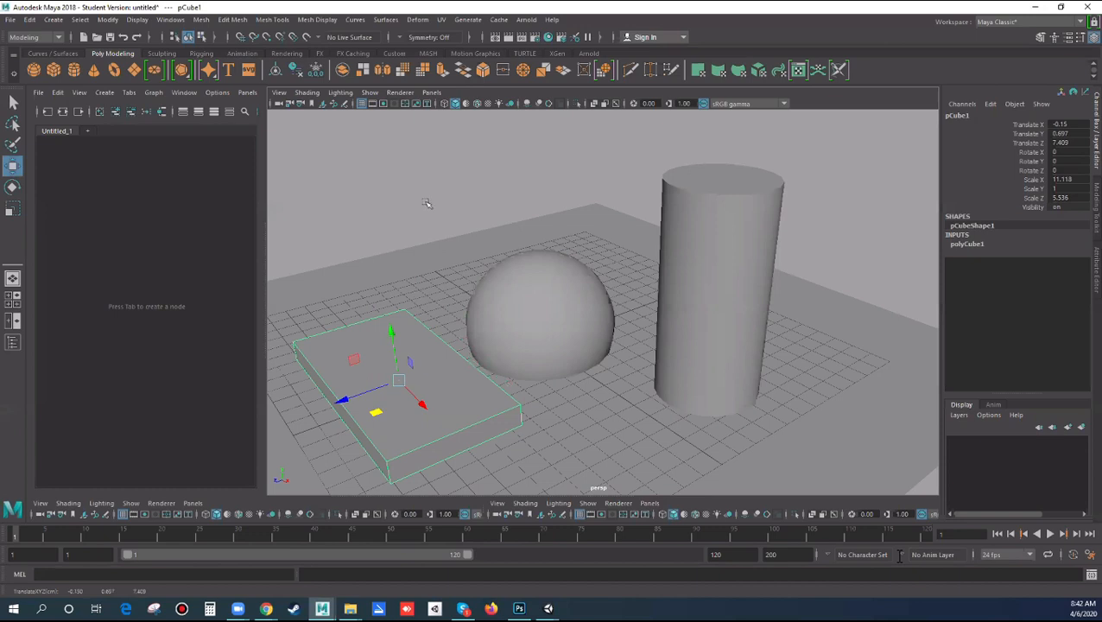
{"action": "left_click", "coordinate": [426, 202]}
{"action": "scroll", "coordinate": [427, 270], "scroll_direction": "down", "scroll_amount": 3}
{"action": "left_click_drag", "start_coordinate": [471, 309], "coordinate": [426, 281], "text": "alt"}
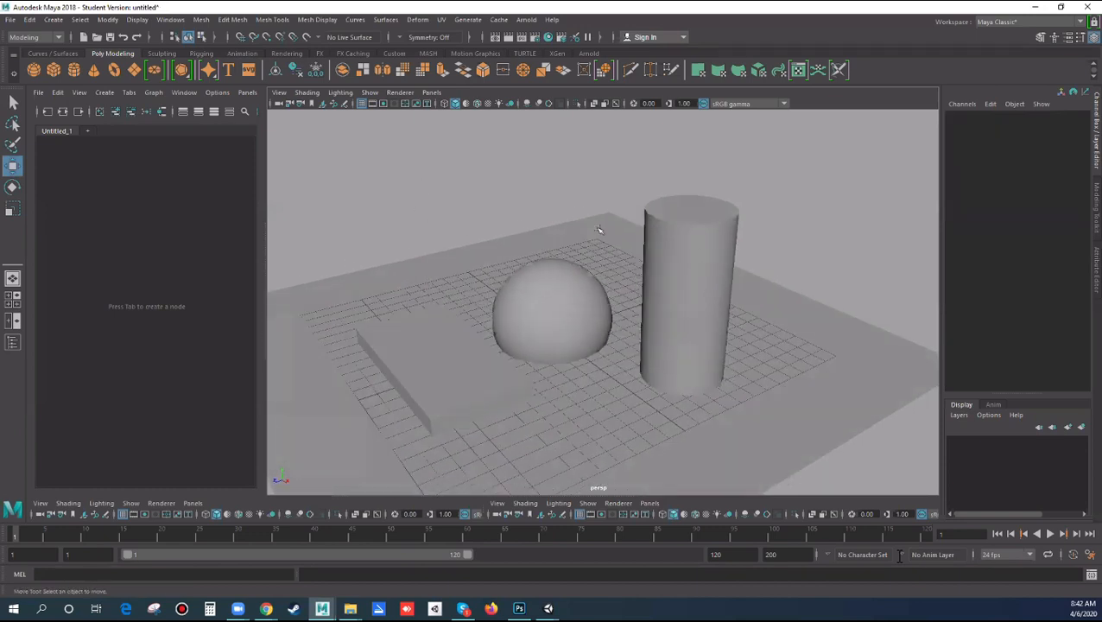
{"action": "left_click_drag", "start_coordinate": [739, 340], "coordinate": [736, 342], "text": "alt"}
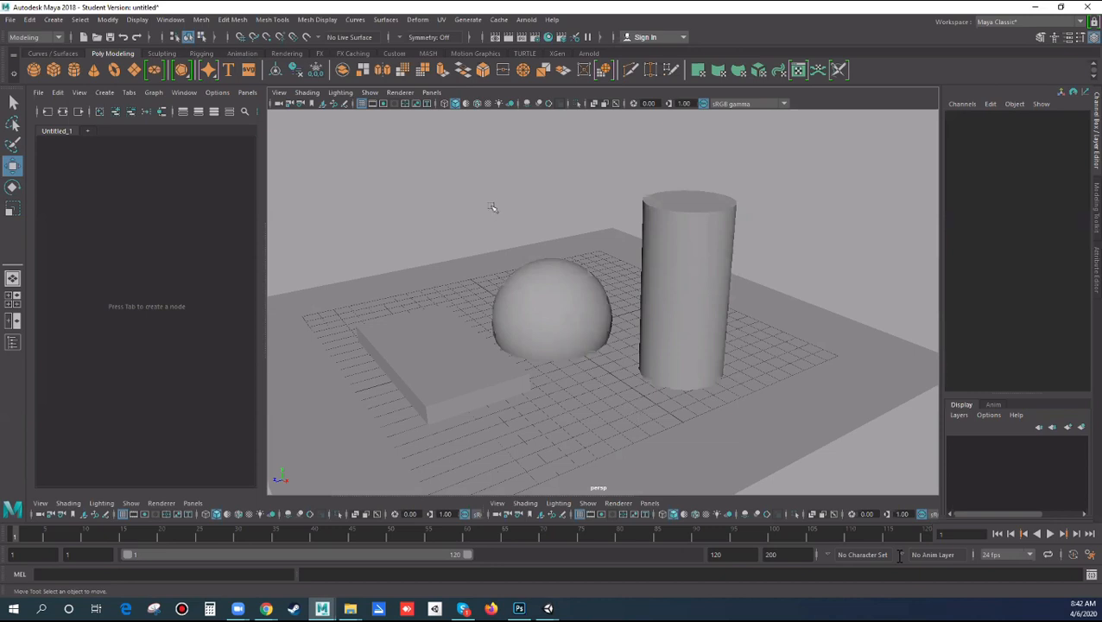
Step: Tear off the list of standard light types as a floating window and place it over the viewport
{"action": "left_click", "coordinate": [55, 20]}
{"action": "mouse_move", "coordinate": [67, 83]}
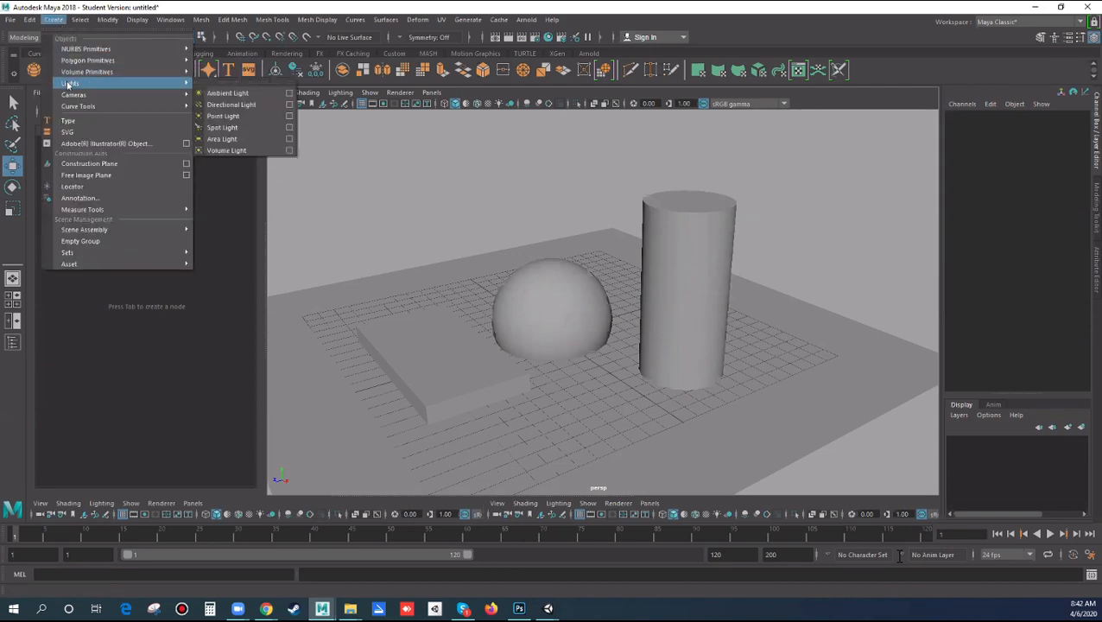
{"action": "left_click", "coordinate": [238, 86]}
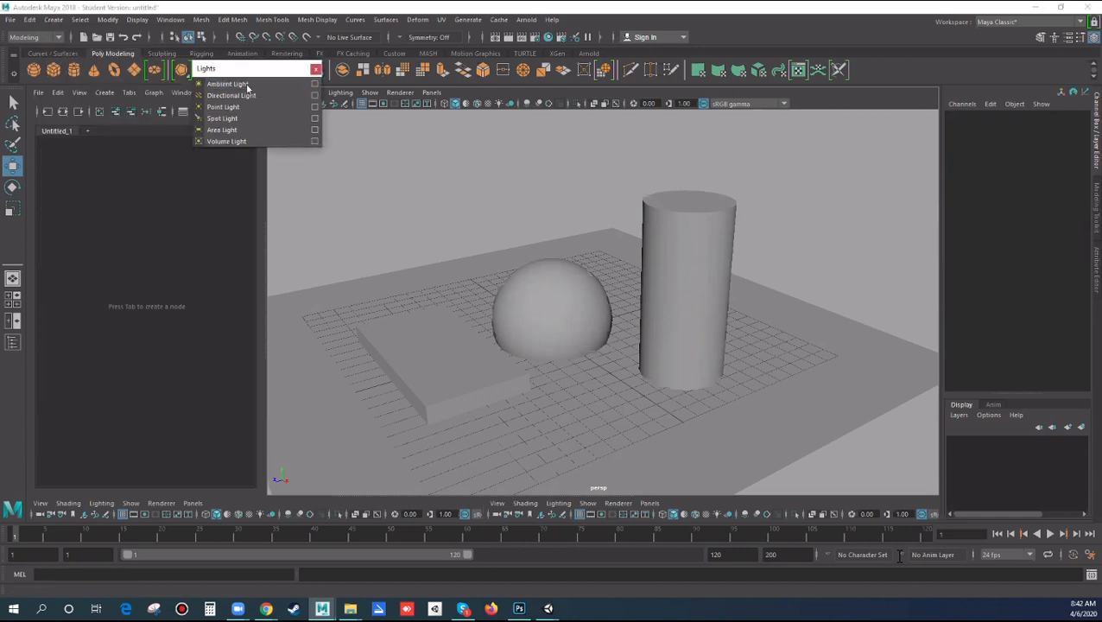
{"action": "left_click_drag", "start_coordinate": [262, 69], "coordinate": [349, 187]}
Step: Examine which light types Arnold offers
{"action": "left_click", "coordinate": [526, 20]}
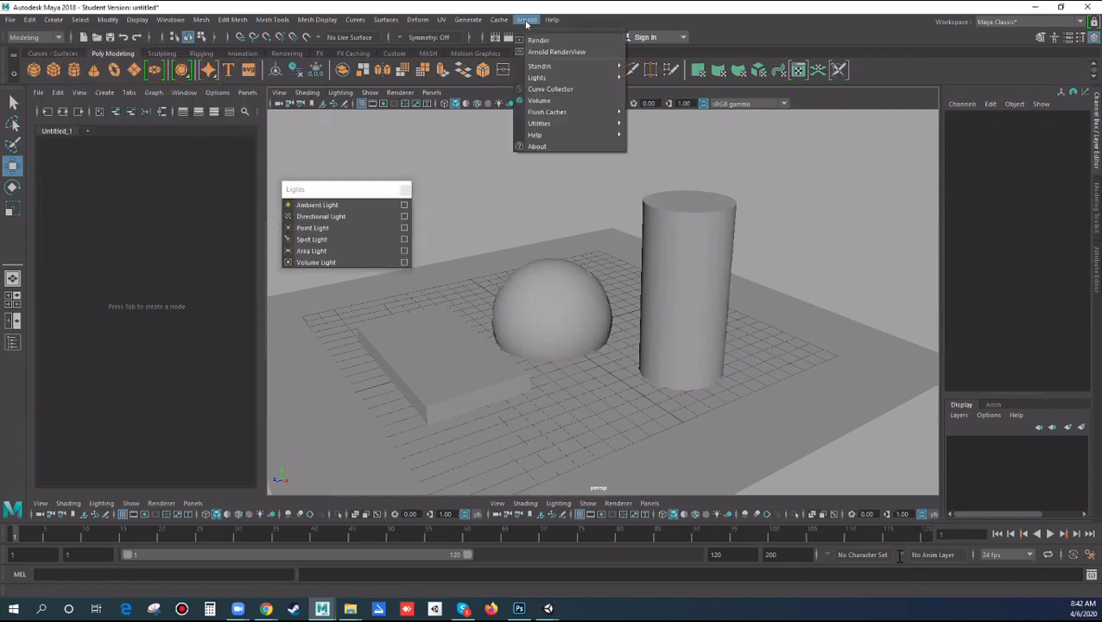
{"action": "mouse_move", "coordinate": [548, 81]}
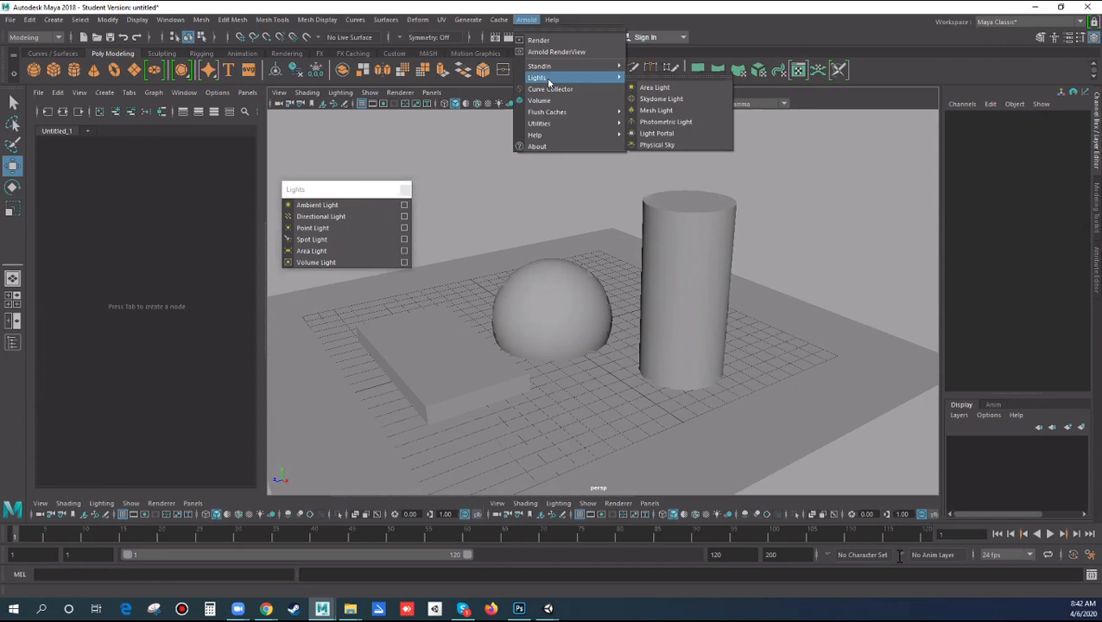
{"action": "left_click", "coordinate": [729, 27]}
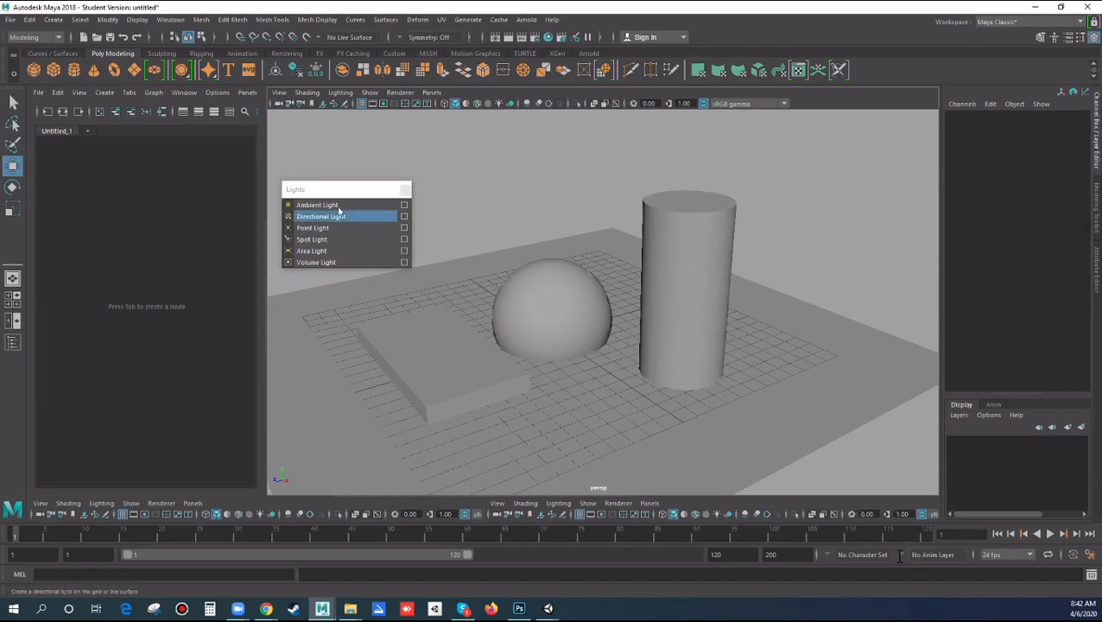
Step: Close the floating light list, tear it off again, and park it in a corner of the viewport clear of the objects
{"action": "left_click_drag", "start_coordinate": [342, 190], "coordinate": [339, 130]}
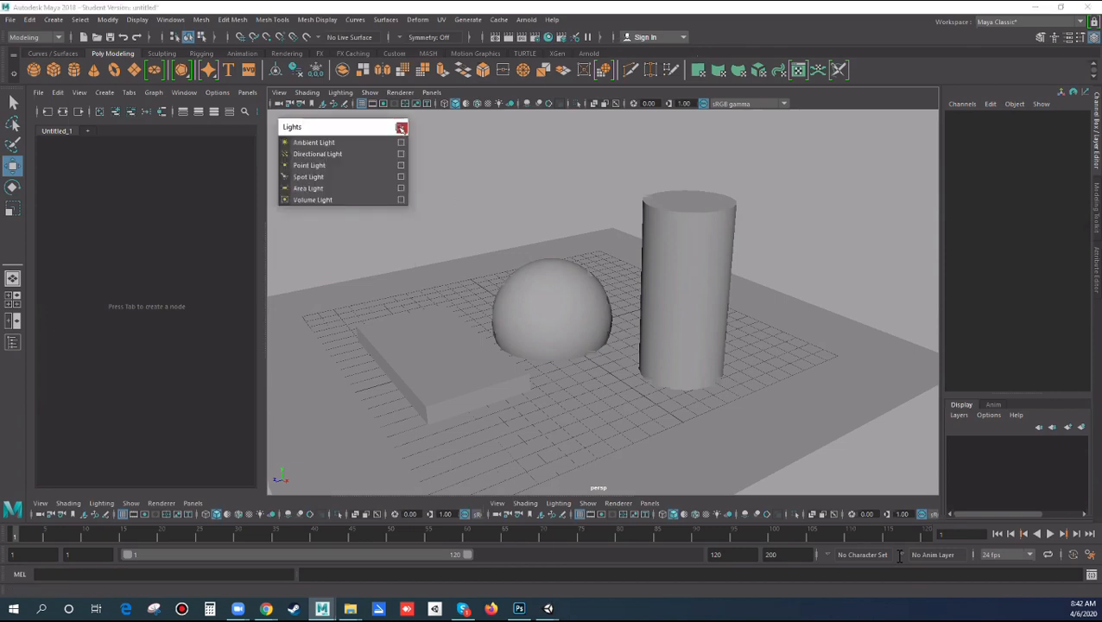
{"action": "left_click", "coordinate": [402, 127]}
{"action": "left_click", "coordinate": [55, 20]}
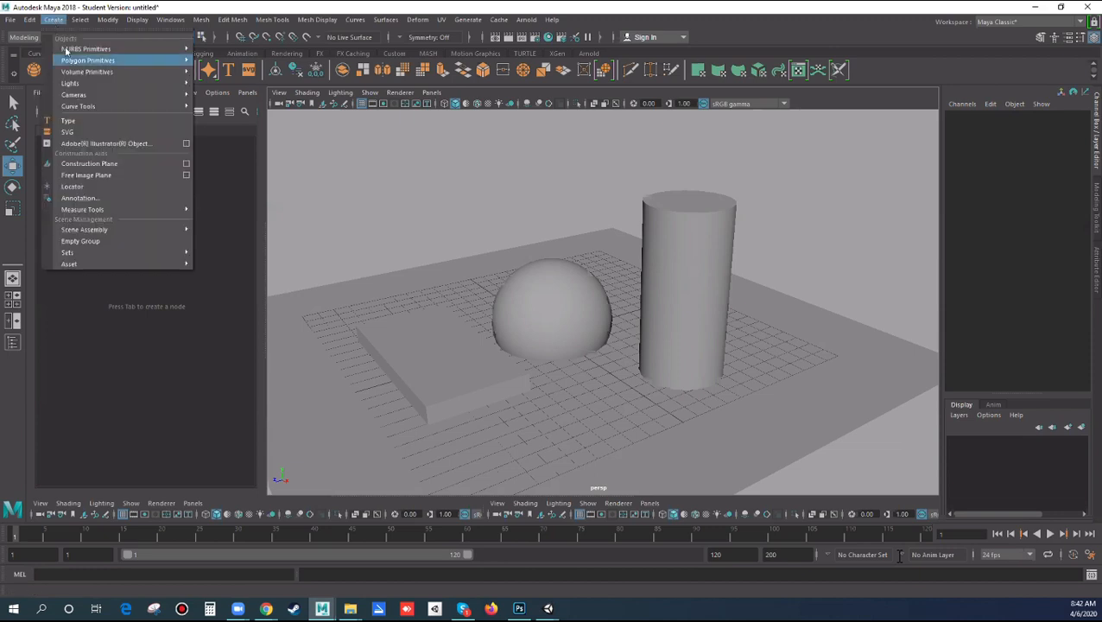
{"action": "mouse_move", "coordinate": [67, 84]}
{"action": "left_click", "coordinate": [223, 81]}
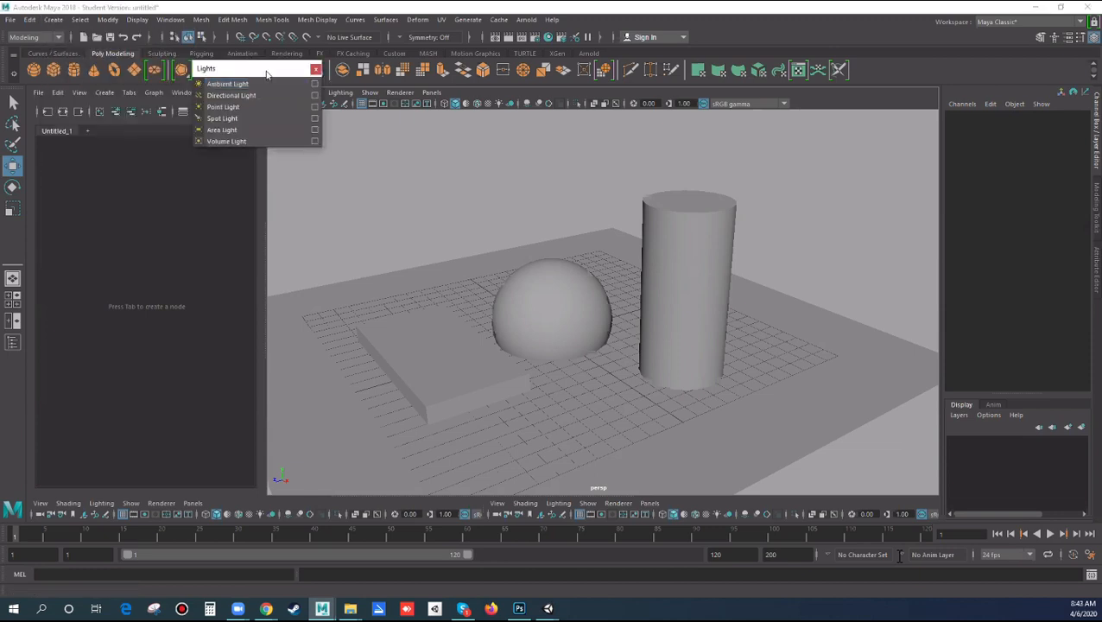
{"action": "left_click_drag", "start_coordinate": [253, 68], "coordinate": [345, 122]}
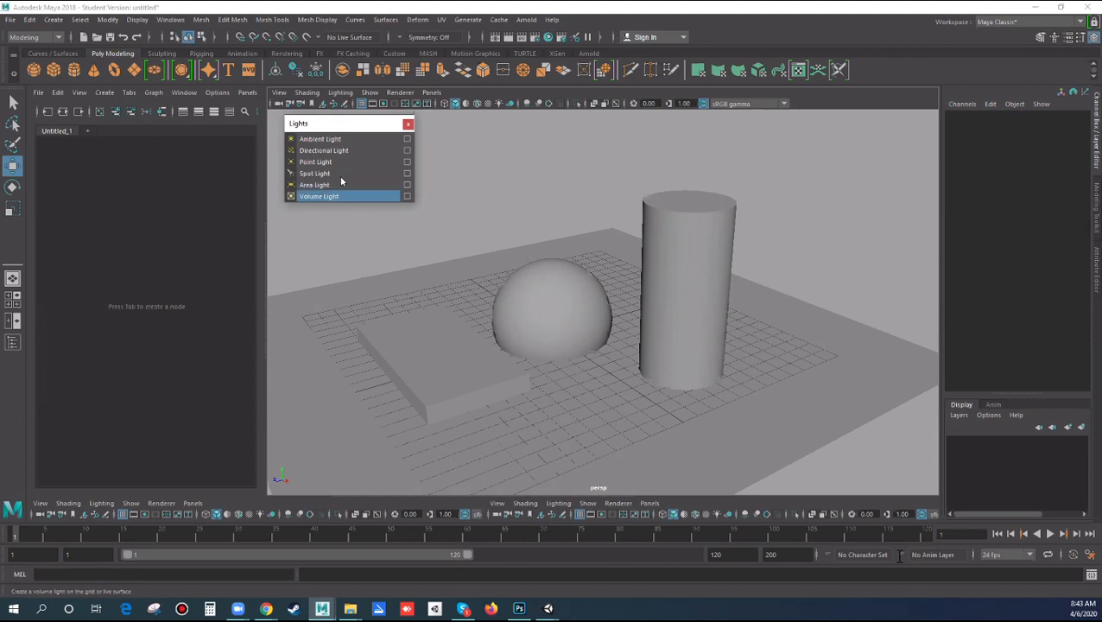
{"action": "left_click", "coordinate": [483, 167]}
{"action": "middle_click_drag", "start_coordinate": [508, 195], "coordinate": [553, 211], "text": "alt"}
{"action": "left_click_drag", "start_coordinate": [554, 211], "coordinate": [542, 214], "text": "alt"}
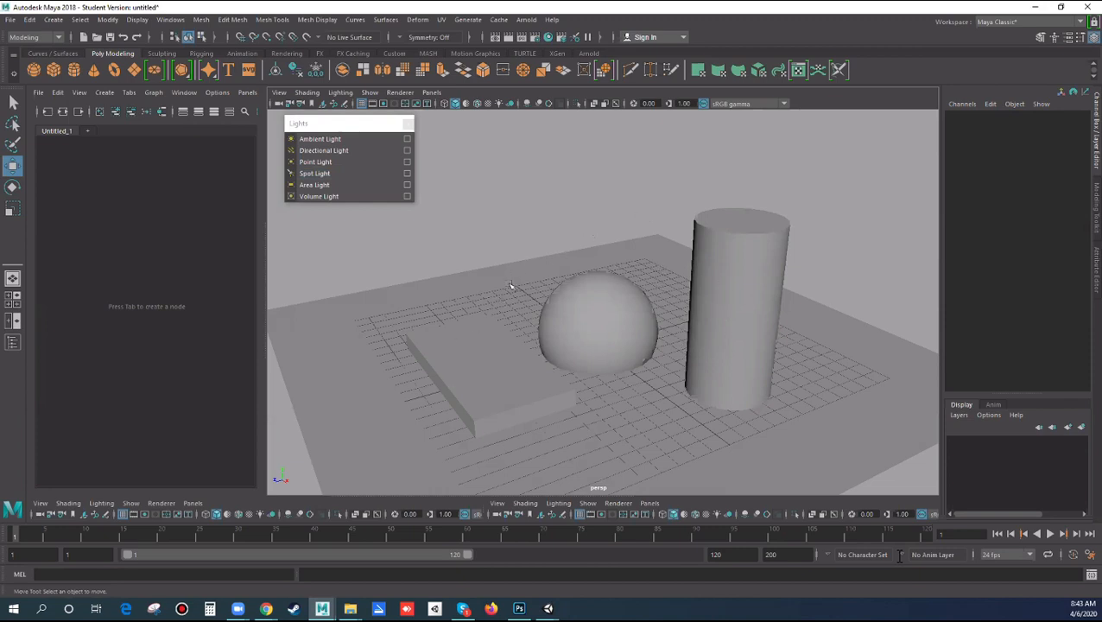
Step: Cycle the viewport through wireframe, shaded and textured display, ending with the display that uses all scene lights
{"action": "key", "text": "4"}
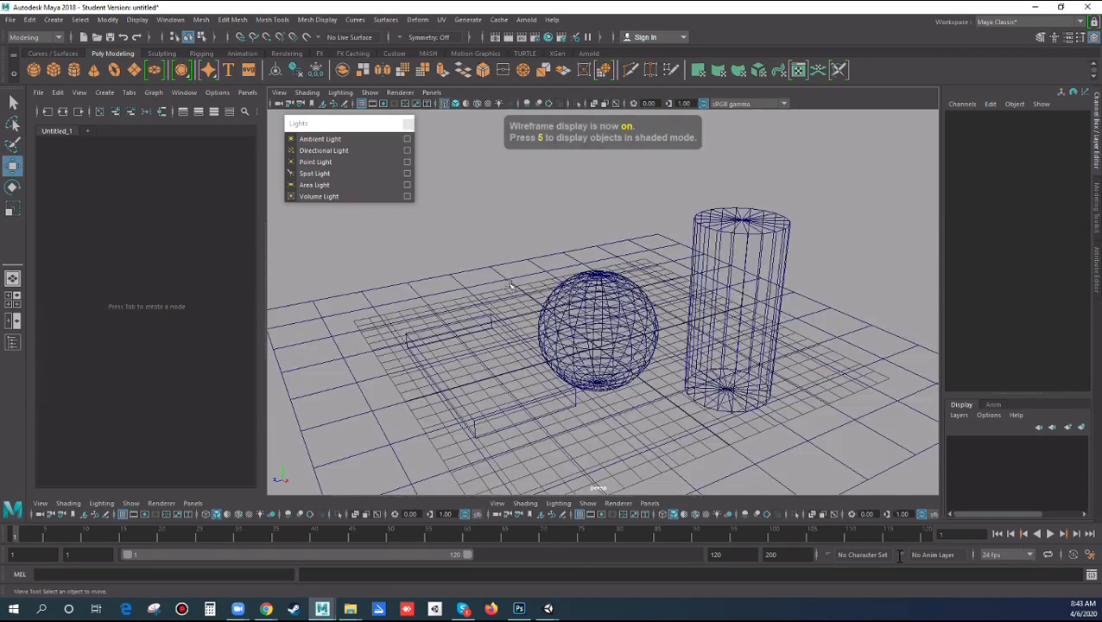
{"action": "key", "text": "5"}
{"action": "key", "text": "6"}
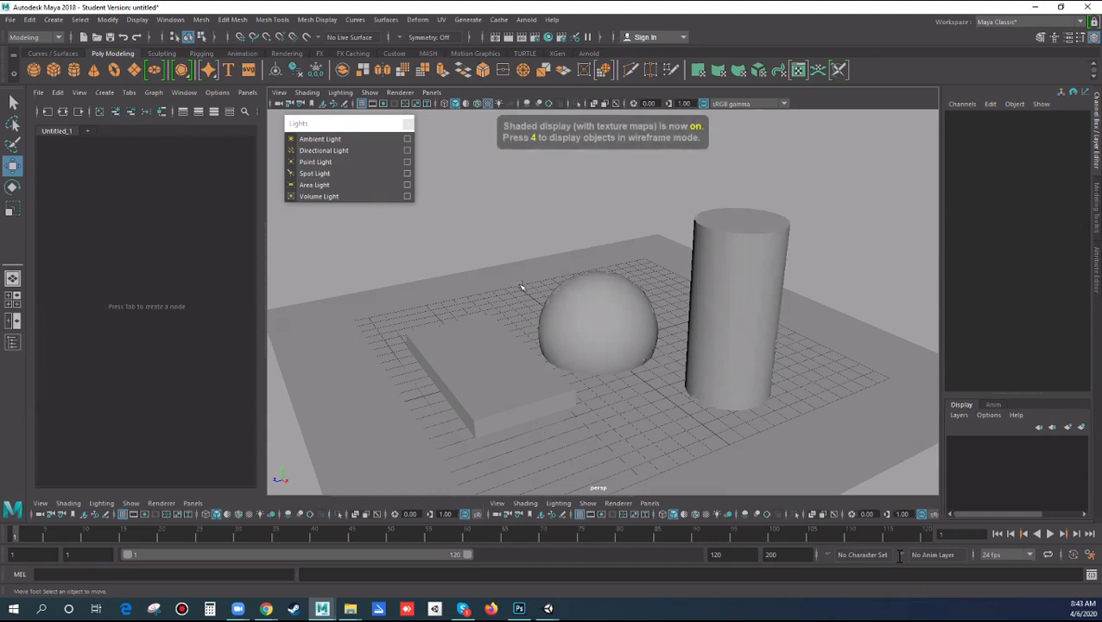
{"action": "key", "text": "7"}
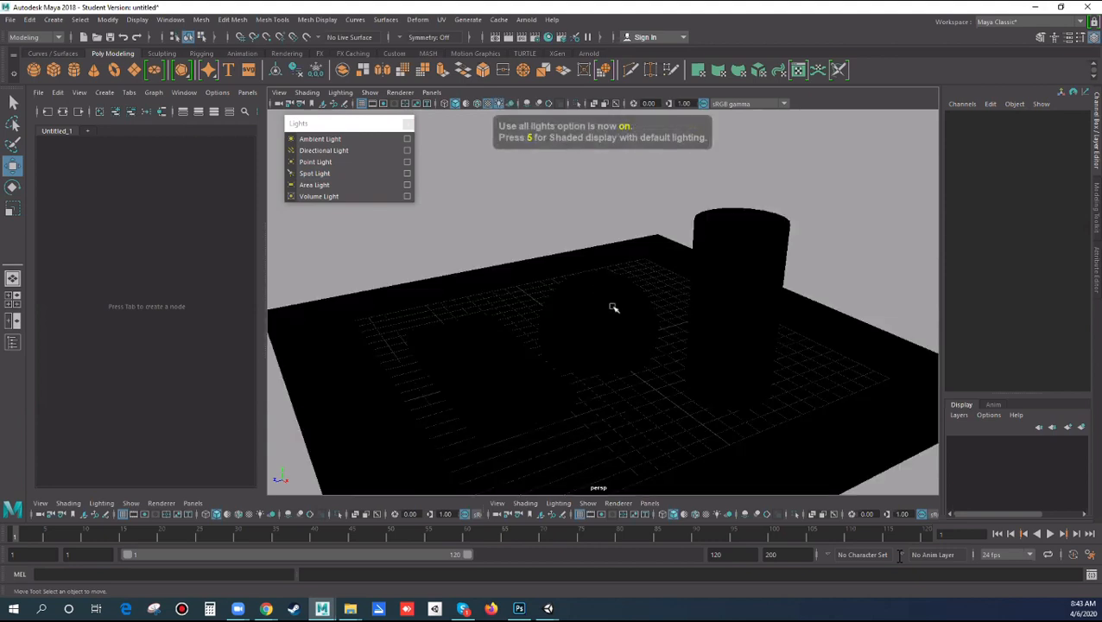
{"action": "mouse_move", "coordinate": [664, 333]}
{"action": "left_mouse_down", "text": "alt"}
{"action": "mouse_move", "coordinate": [672, 320]}
{"action": "mouse_move", "coordinate": [667, 334]}
{"action": "left_mouse_up", "text": "alt"}
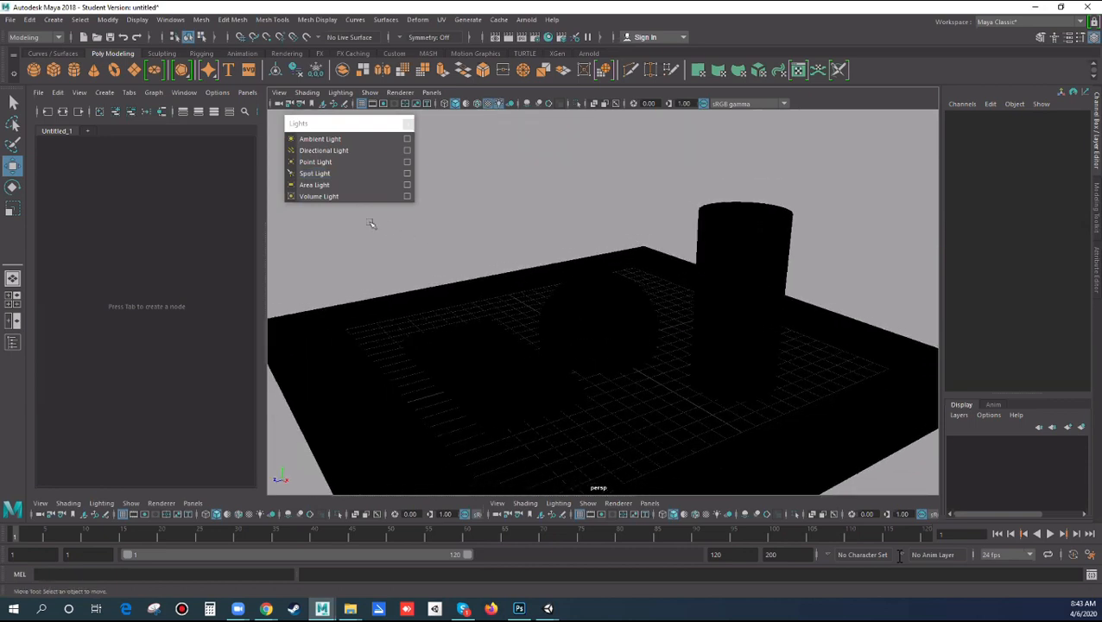
Step: Create an ambient light raised to about 8.15 in Translate Y, and try intensities of 0.1 and 0.3 on it
{"action": "left_click", "coordinate": [335, 144]}
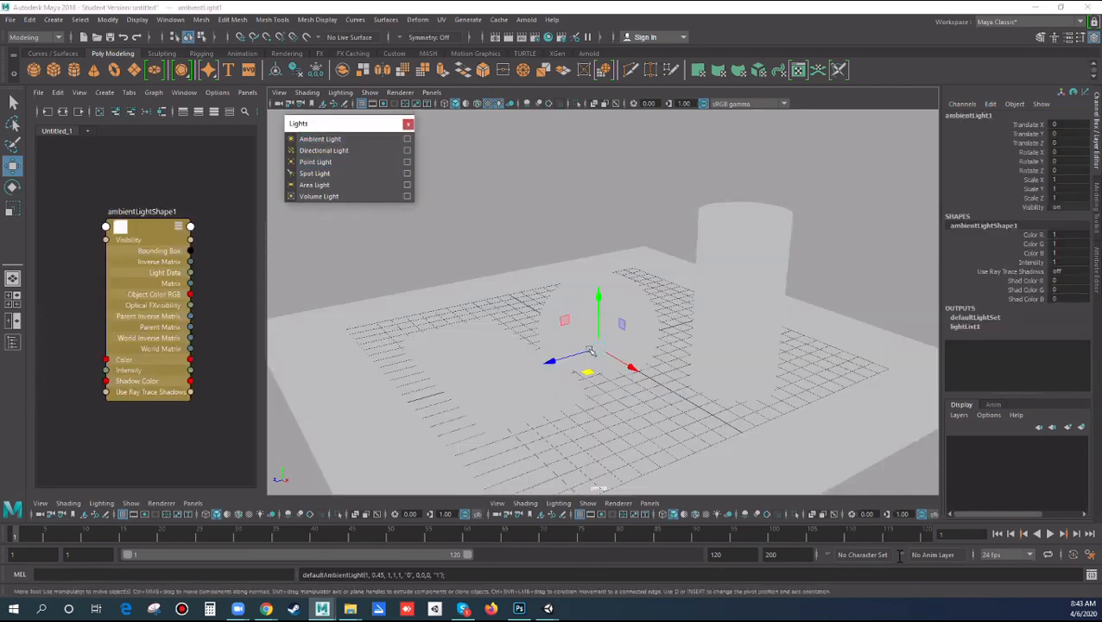
{"action": "left_click_drag", "start_coordinate": [602, 318], "coordinate": [611, 142]}
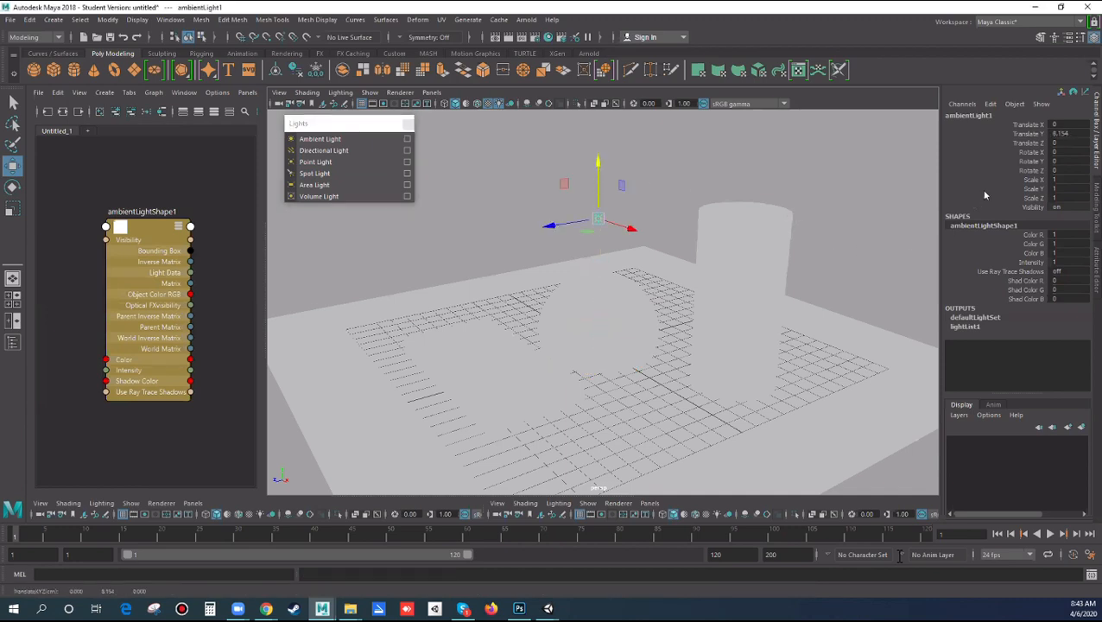
{"action": "left_click", "coordinate": [1029, 262]}
{"action": "mouse_move", "coordinate": [881, 258]}
{"action": "middle_mouse_down"}
{"action": "mouse_move", "coordinate": [859, 257]}
{"action": "mouse_move", "coordinate": [868, 262]}
{"action": "middle_mouse_up"}
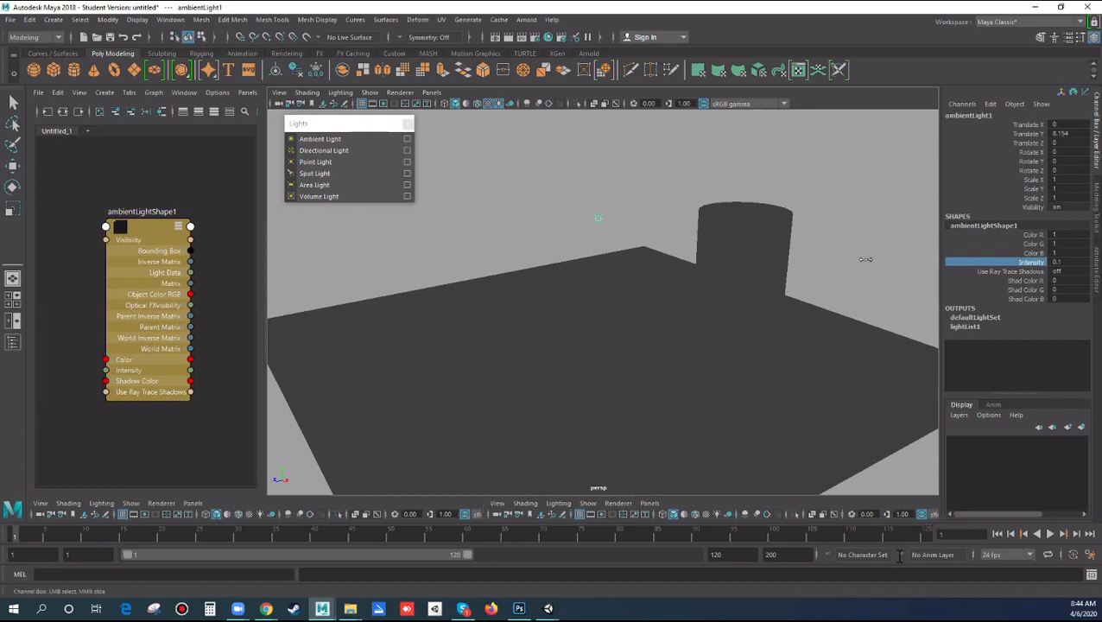
{"action": "middle_click_drag", "start_coordinate": [864, 259], "coordinate": [866, 260]}
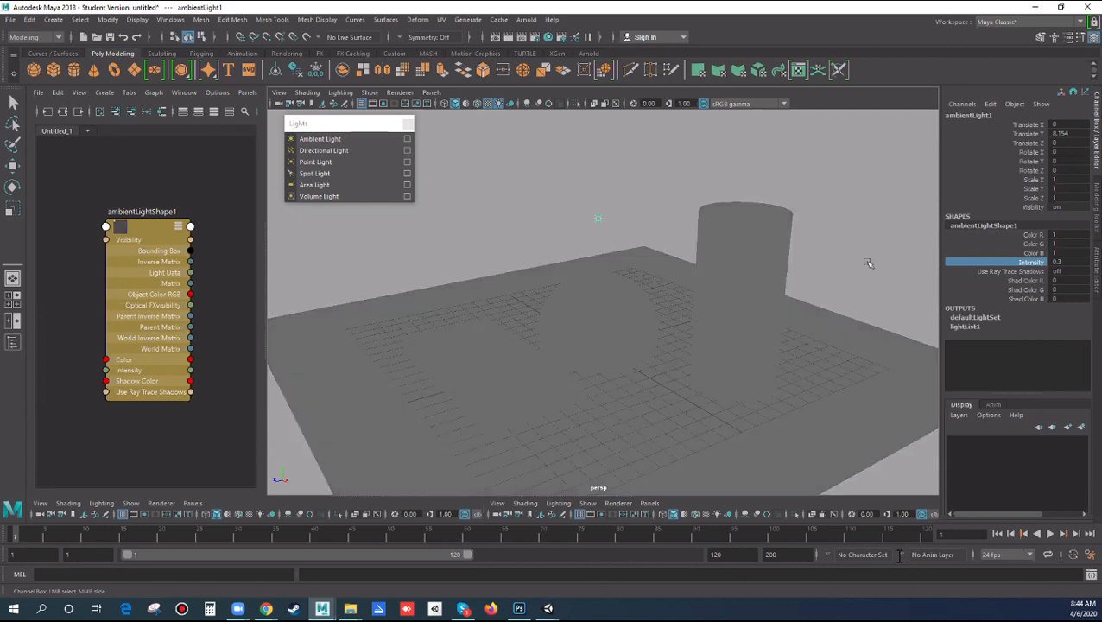
Step: Replace the ambient light with a directional light and raise it to about 7.58 in Translate Y
{"action": "key", "text": "Delete"}
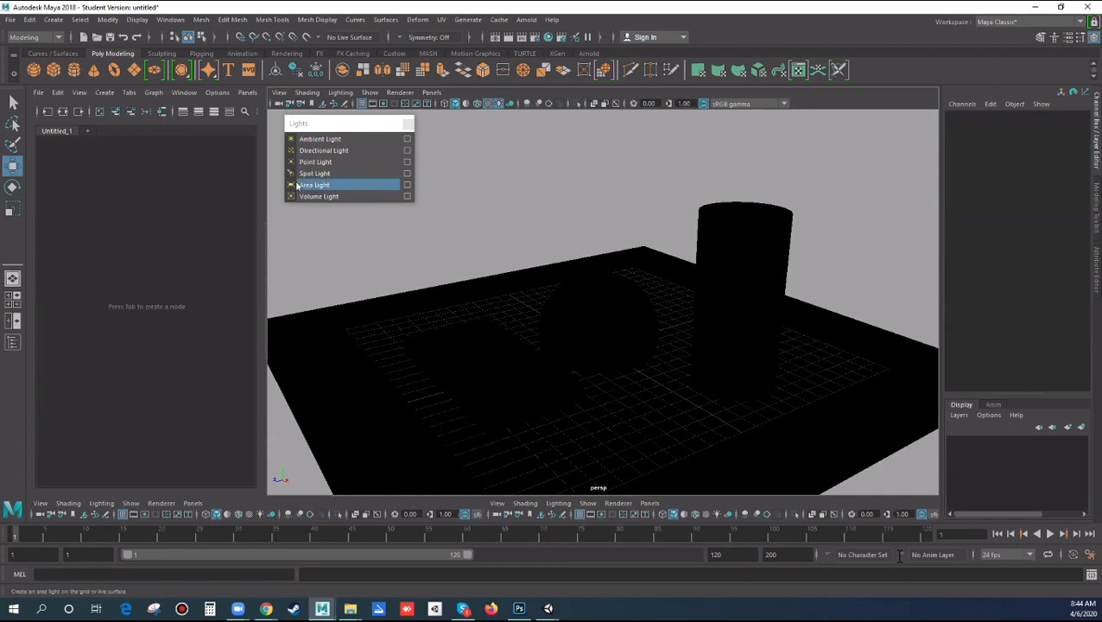
{"action": "left_click", "coordinate": [349, 150]}
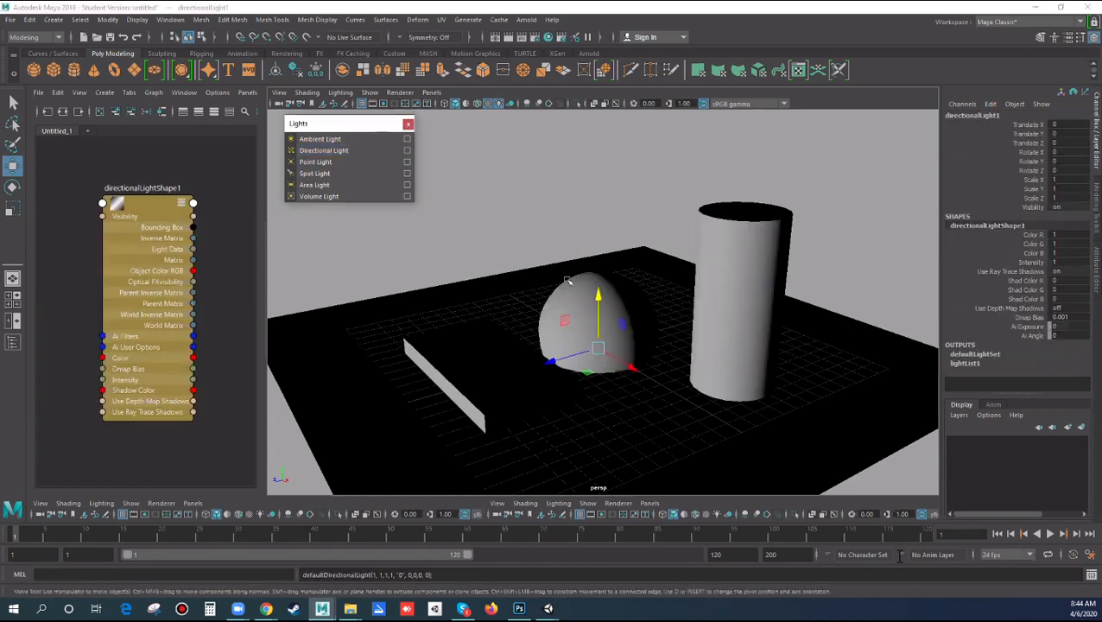
{"action": "left_click_drag", "start_coordinate": [603, 300], "coordinate": [619, 216]}
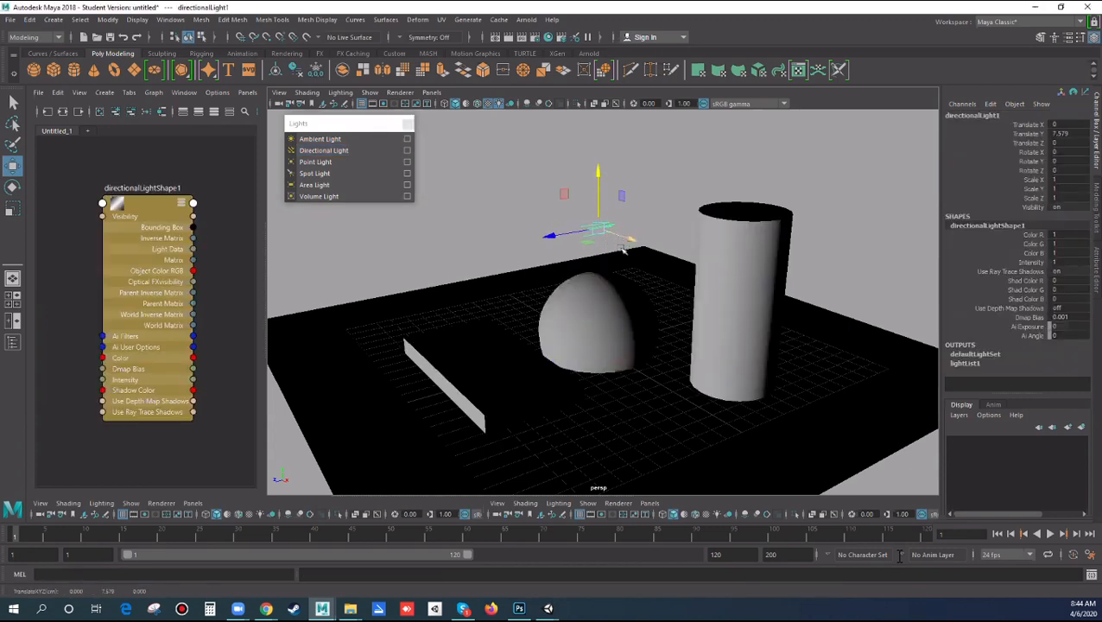
Step: Scale the directional light's icon up to about 5.78 and tilt it downward to about -19.09 in Rotate X
{"action": "key", "text": "r"}
{"action": "left_click_drag", "start_coordinate": [608, 235], "coordinate": [689, 278]}
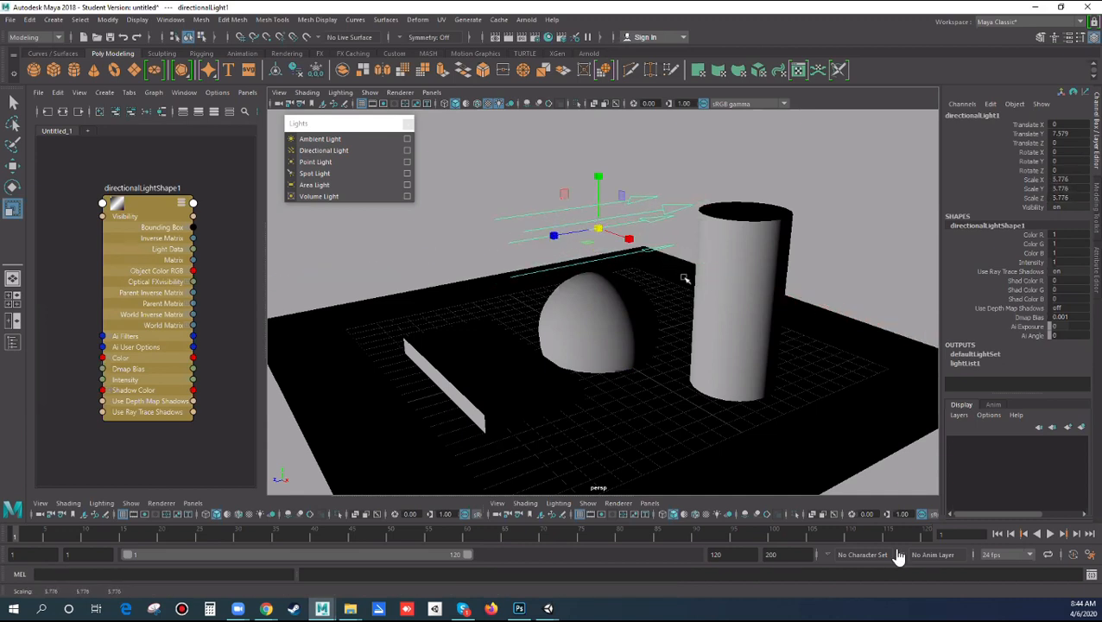
{"action": "key", "text": "e"}
{"action": "mouse_move", "coordinate": [571, 199]}
{"action": "left_mouse_down"}
{"action": "mouse_move", "coordinate": [567, 187]}
{"action": "mouse_move", "coordinate": [578, 188]}
{"action": "left_mouse_up"}
{"action": "mouse_move", "coordinate": [581, 239]}
{"action": "left_mouse_down"}
{"action": "mouse_move", "coordinate": [591, 232]}
{"action": "mouse_move", "coordinate": [586, 241]}
{"action": "left_mouse_up"}
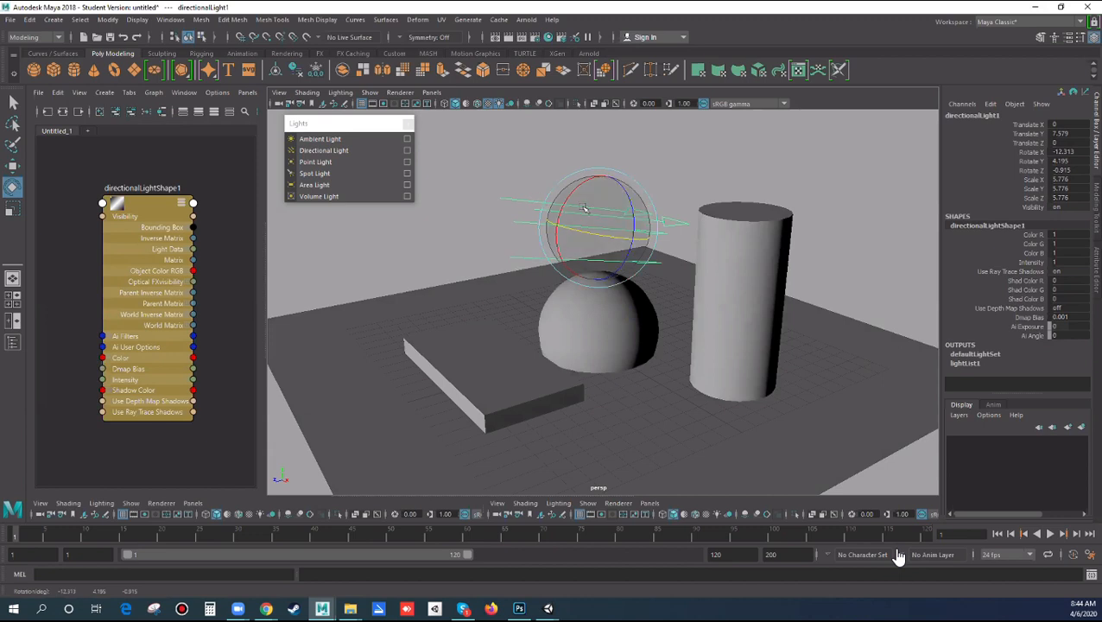
{"action": "mouse_move", "coordinate": [571, 194]}
{"action": "left_mouse_down"}
{"action": "mouse_move", "coordinate": [584, 240]}
{"action": "mouse_move", "coordinate": [564, 202]}
{"action": "left_mouse_up"}
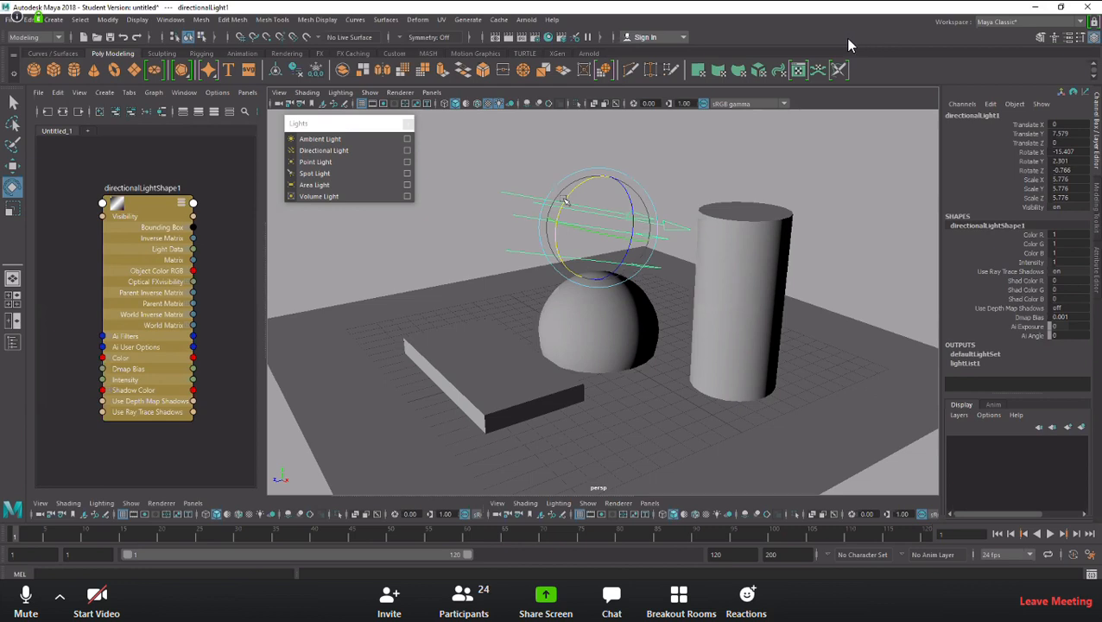
{"action": "left_click", "coordinate": [218, 456]}
{"action": "left_click", "coordinate": [163, 418]}
{"action": "mouse_move", "coordinate": [573, 190]}
{"action": "left_mouse_down"}
{"action": "mouse_move", "coordinate": [567, 200]}
{"action": "mouse_move", "coordinate": [582, 186]}
{"action": "mouse_move", "coordinate": [555, 207]}
{"action": "mouse_move", "coordinate": [567, 189]}
{"action": "left_mouse_up"}
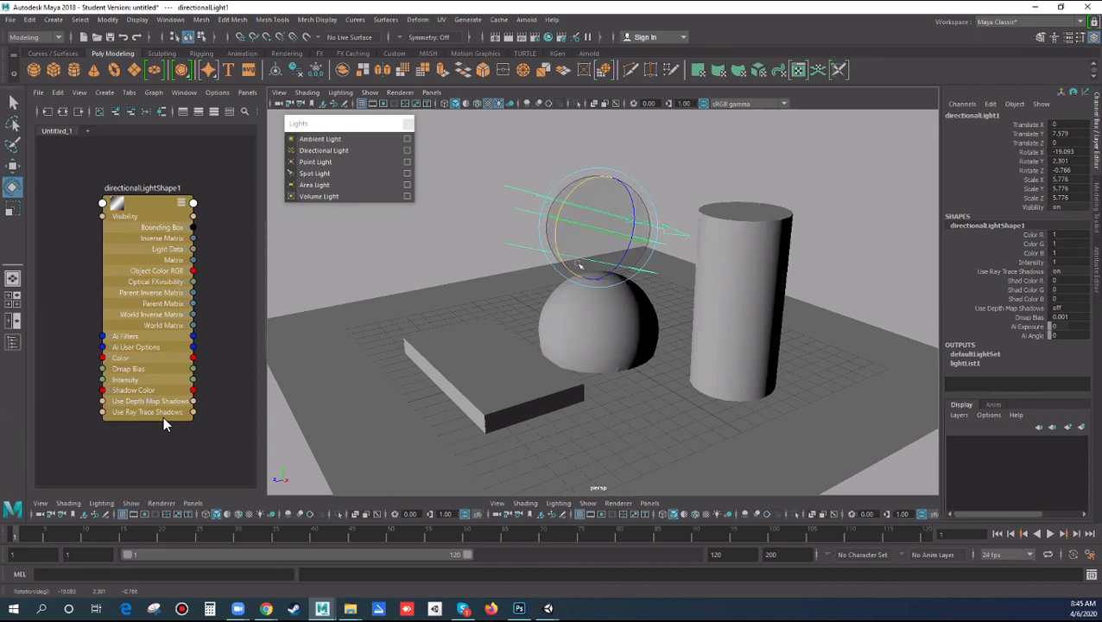
Step: Lower the directional light's intensity to 0.9, deselect it, and shift the floating light list slightly
{"action": "left_click", "coordinate": [1020, 263]}
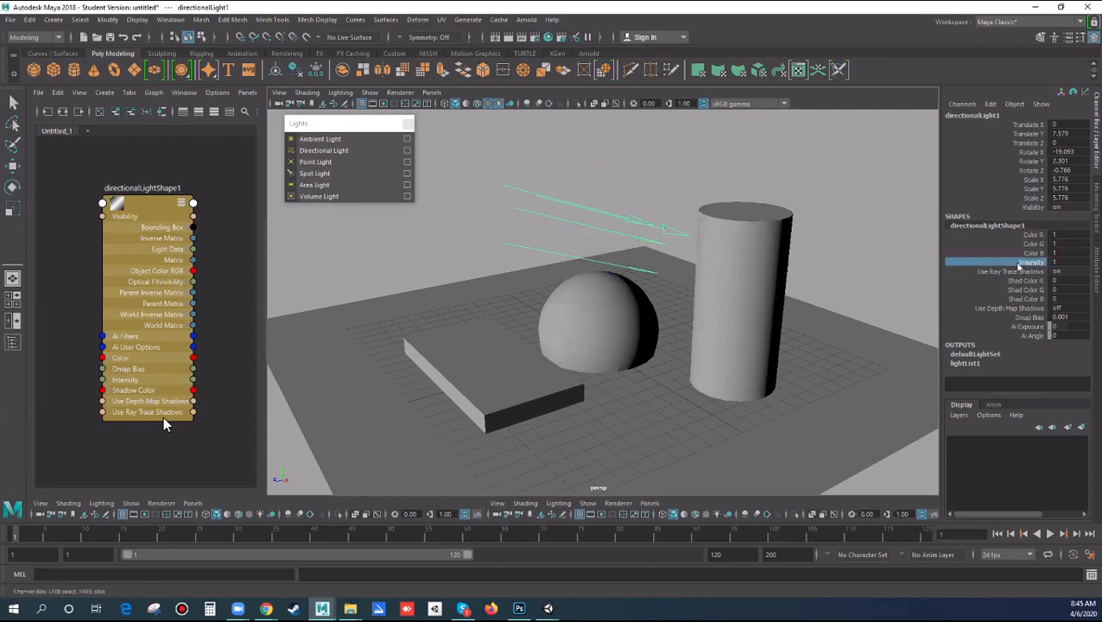
{"action": "mouse_move", "coordinate": [885, 248]}
{"action": "middle_mouse_down"}
{"action": "mouse_move", "coordinate": [869, 246]}
{"action": "mouse_move", "coordinate": [881, 246]}
{"action": "middle_mouse_up"}
{"action": "left_click", "coordinate": [615, 172]}
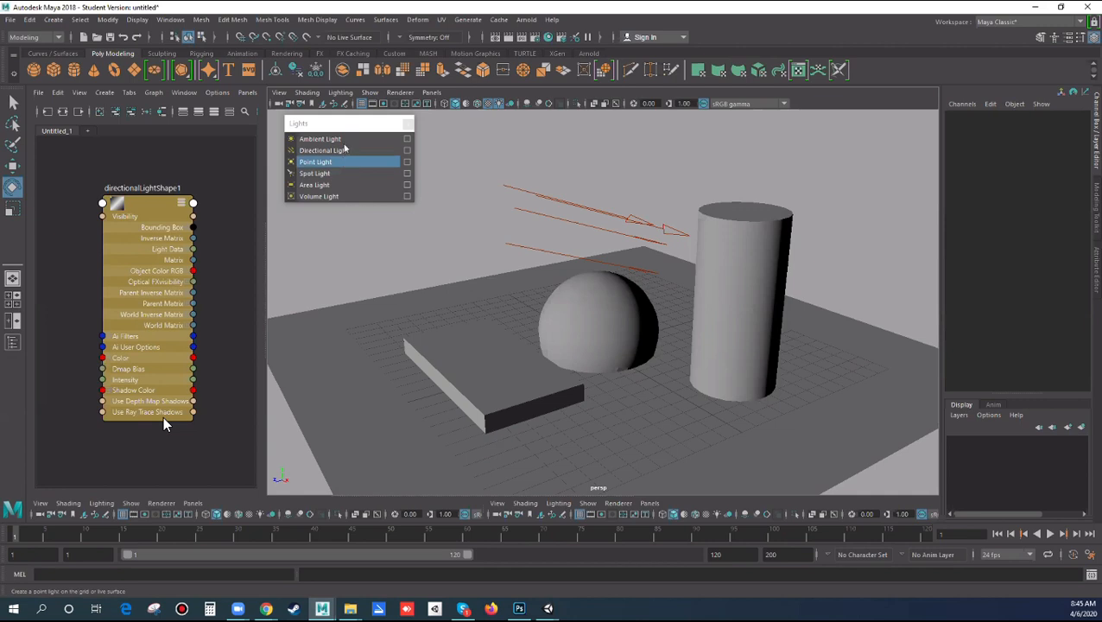
{"action": "left_click_drag", "start_coordinate": [363, 127], "coordinate": [367, 139]}
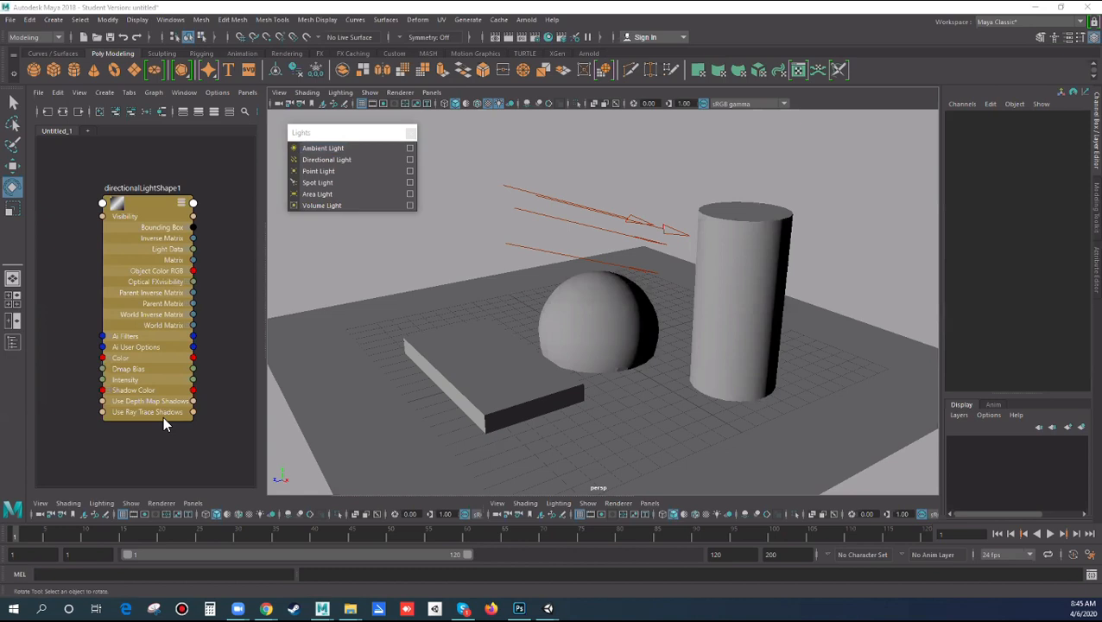
{"action": "left_click", "coordinate": [338, 280]}
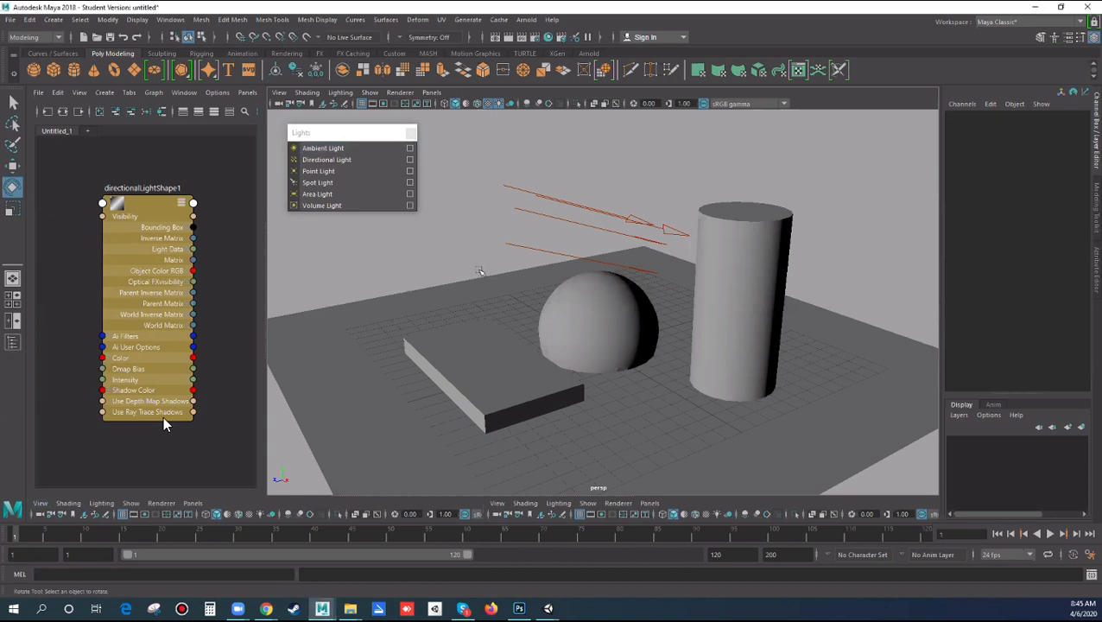
Step: Reselect the directional light and turn it to about -19.08 in Rotate X, -0.66 in Y and 0.26 in Z
{"action": "left_click", "coordinate": [578, 202]}
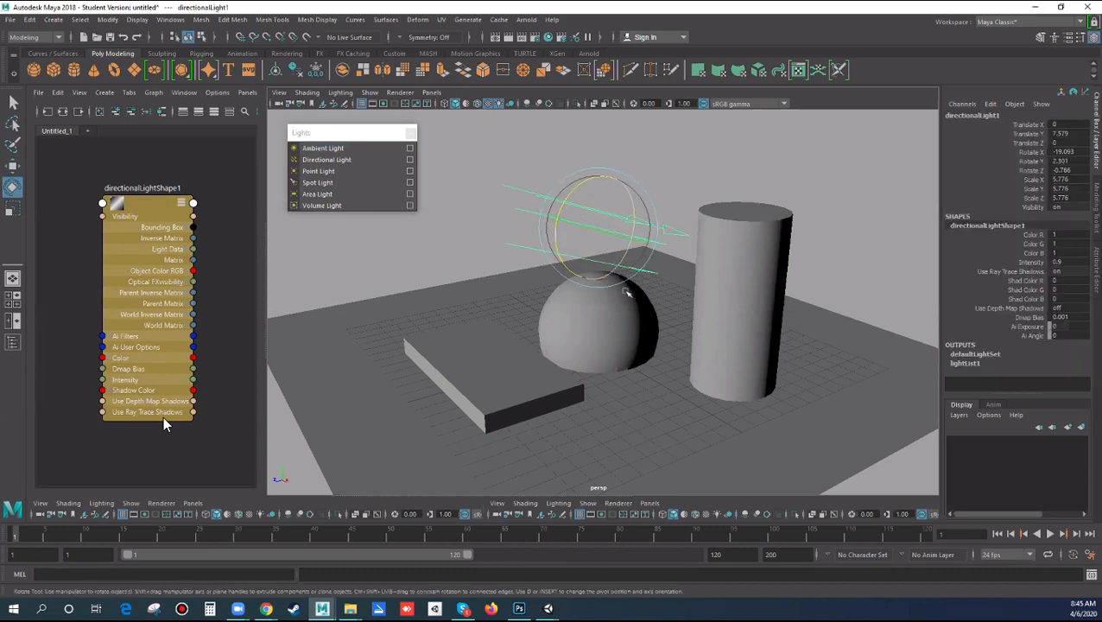
{"action": "mouse_move", "coordinate": [657, 324]}
{"action": "left_mouse_down", "text": "alt"}
{"action": "mouse_move", "coordinate": [641, 335]}
{"action": "mouse_move", "coordinate": [642, 322]}
{"action": "left_mouse_up", "text": "alt"}
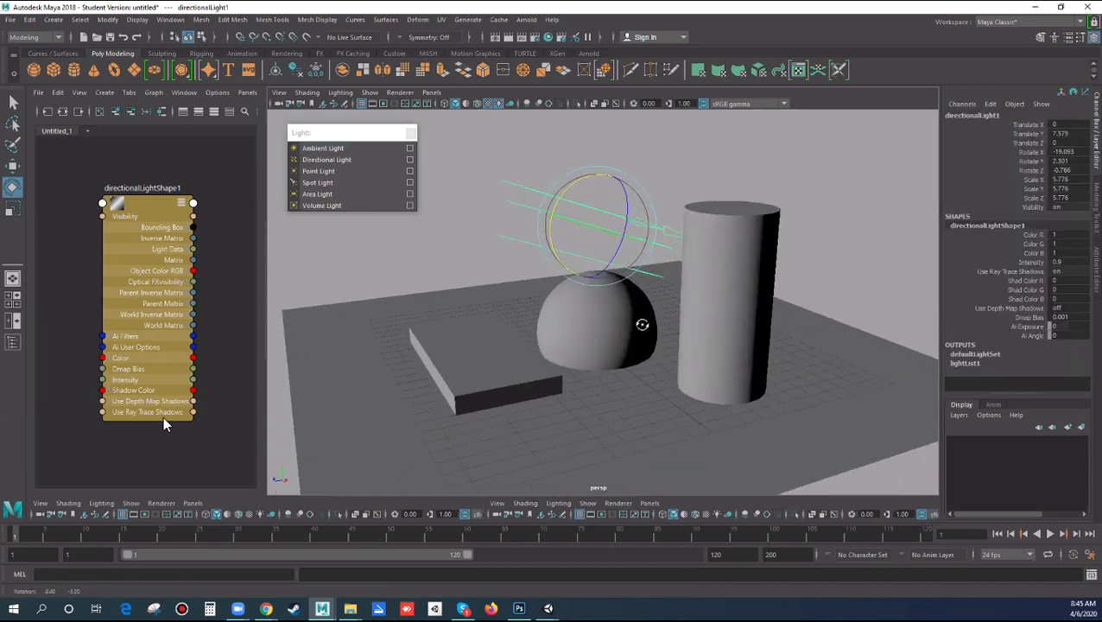
{"action": "left_click", "coordinate": [567, 227]}
{"action": "left_click", "coordinate": [587, 205]}
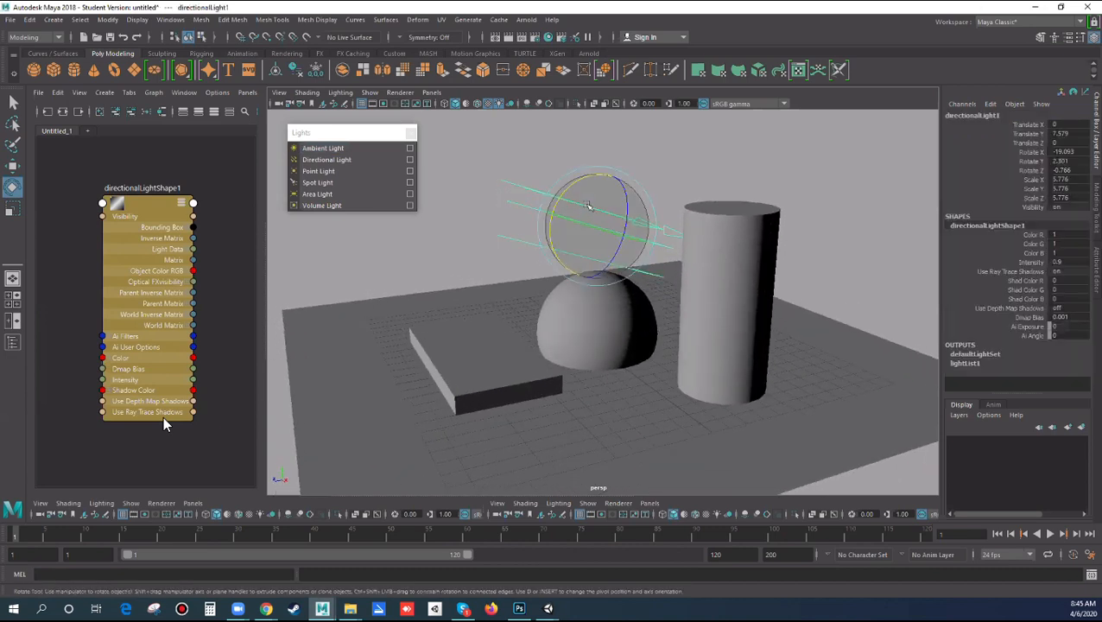
{"action": "left_click_drag", "start_coordinate": [607, 277], "coordinate": [599, 234]}
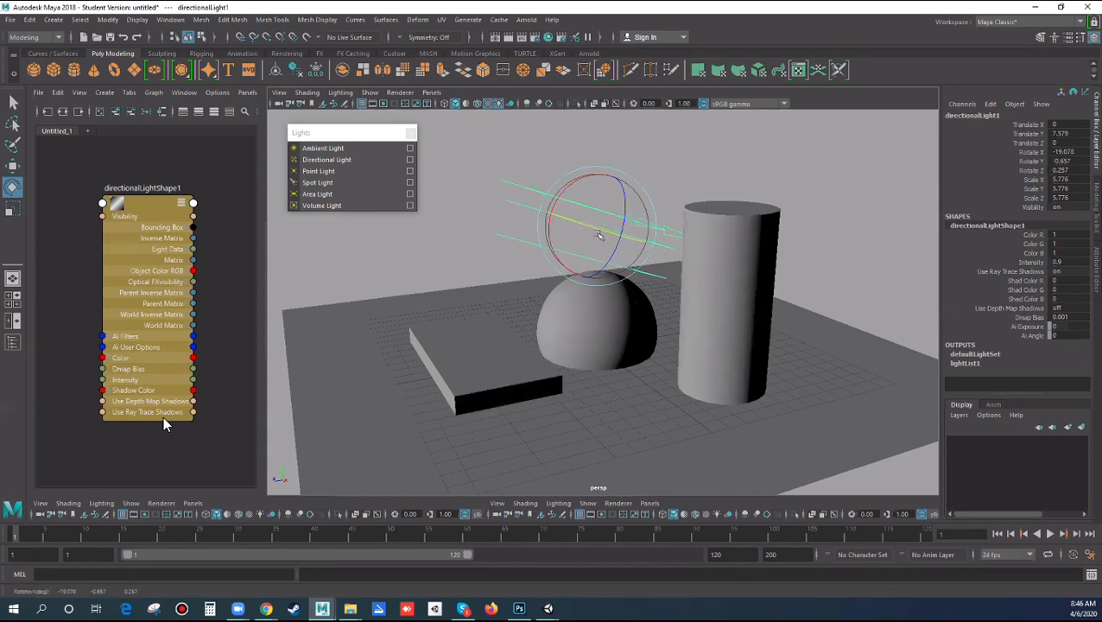
Step: Replace the directional light with a point light and move it to about X 8.72, Y 4.23, Z 2.49
{"action": "key", "text": "Delete"}
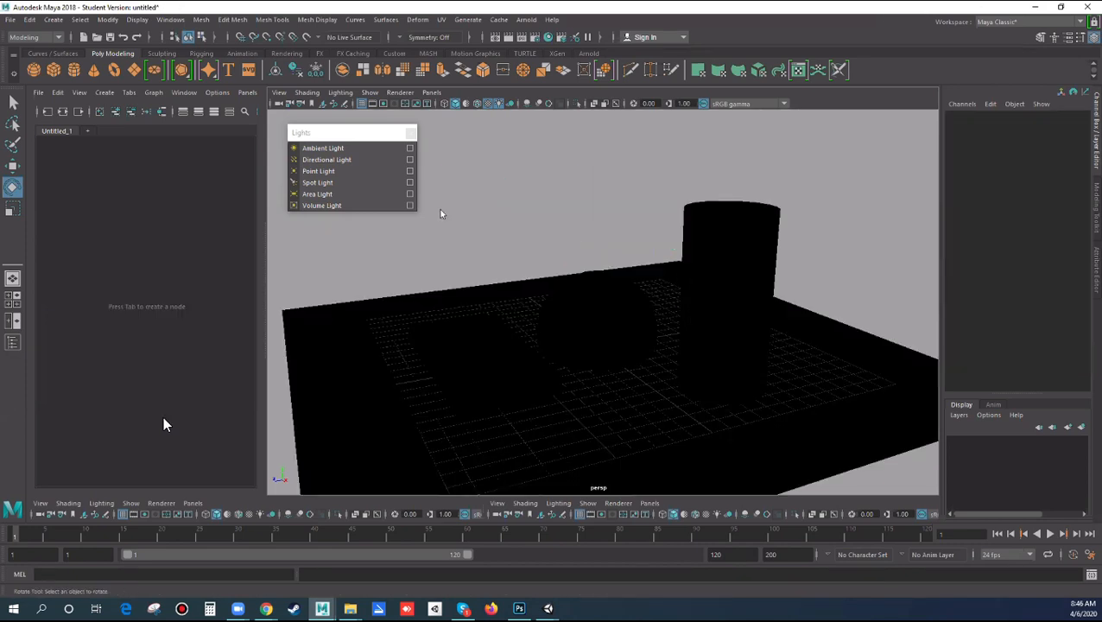
{"action": "left_click", "coordinate": [348, 172]}
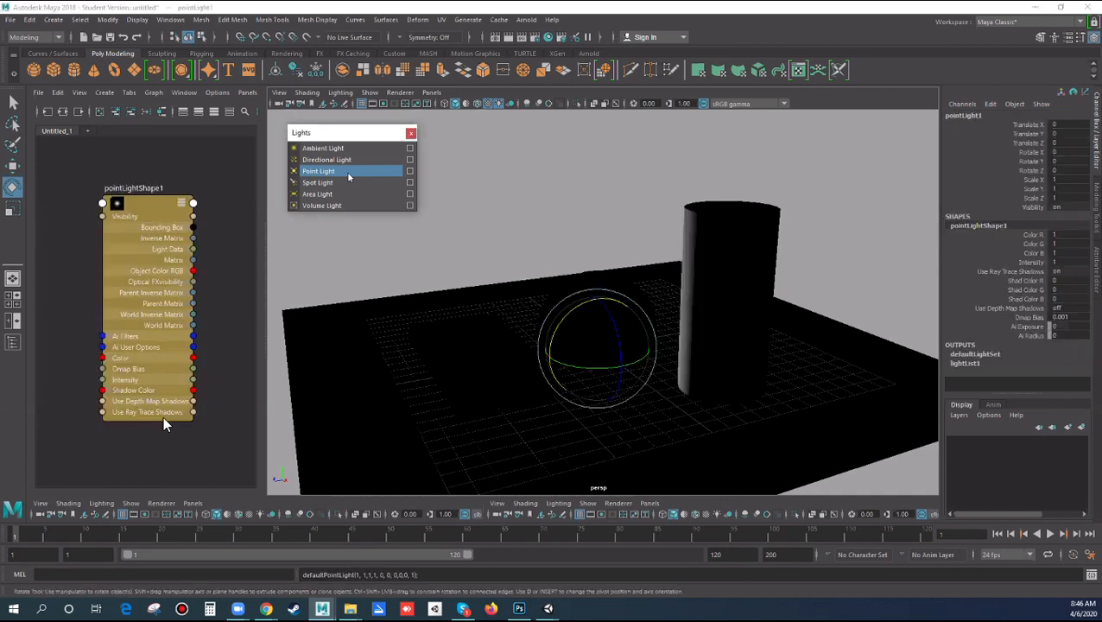
{"action": "key", "text": "w"}
{"action": "left_click_drag", "start_coordinate": [595, 311], "coordinate": [601, 229]}
{"action": "left_click_drag", "start_coordinate": [623, 297], "coordinate": [664, 389]}
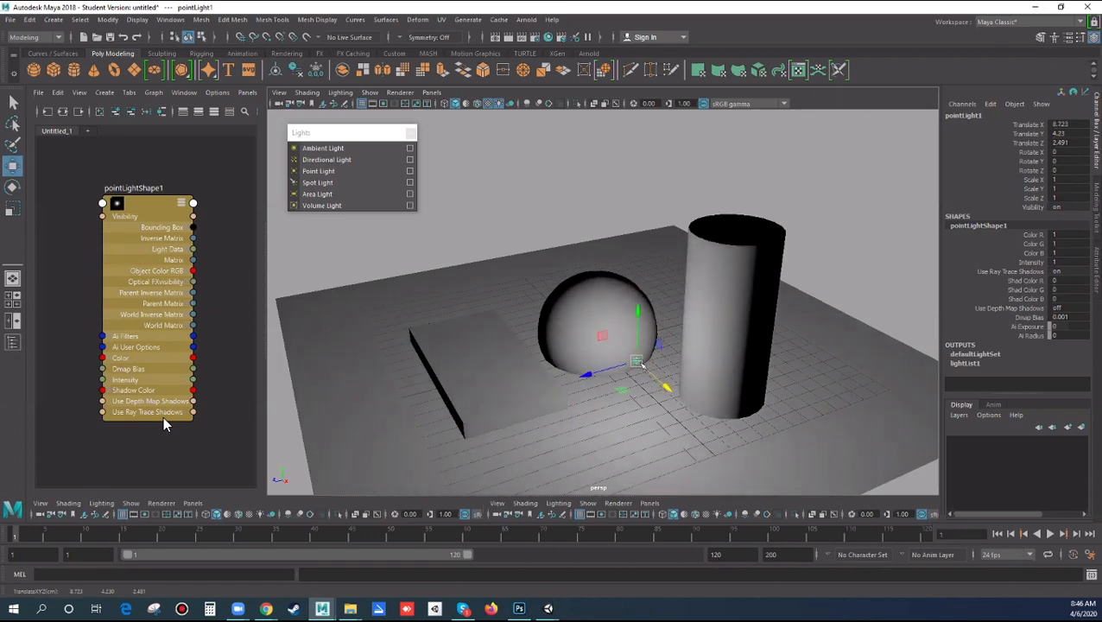
Step: Scale the point light to about 1.69 and move it near the cylinder's base, at about X 10.26, Y 2.27, Z 1.60
{"action": "key", "text": "r"}
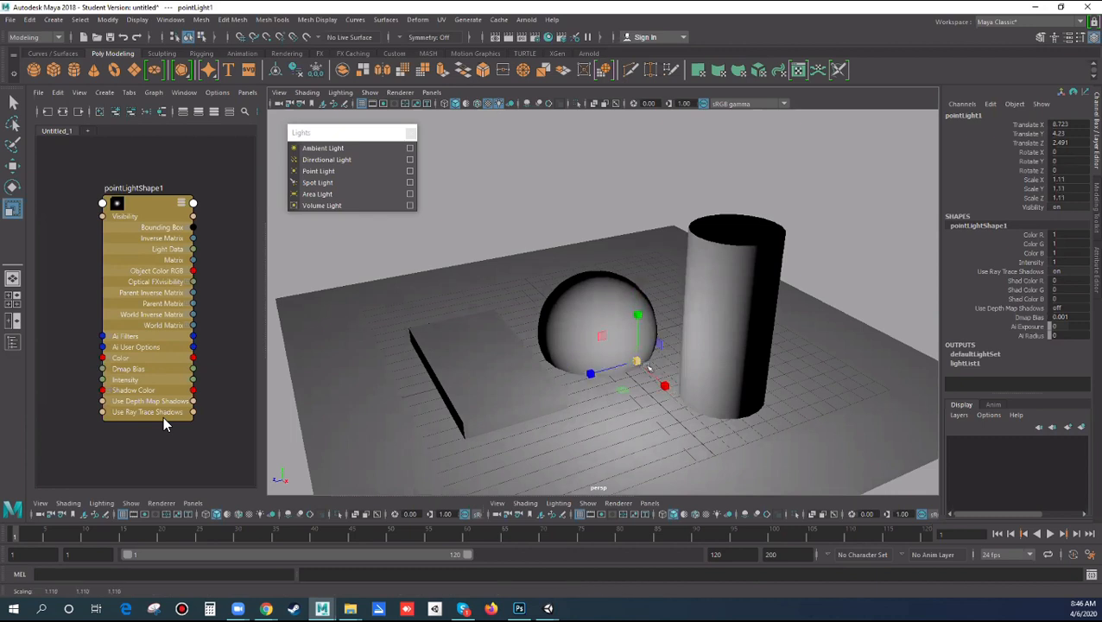
{"action": "mouse_move", "coordinate": [643, 369]}
{"action": "left_mouse_down"}
{"action": "mouse_move", "coordinate": [683, 389]}
{"action": "mouse_move", "coordinate": [663, 376]}
{"action": "left_mouse_up"}
{"action": "key", "text": "q"}
{"action": "key", "text": "w"}
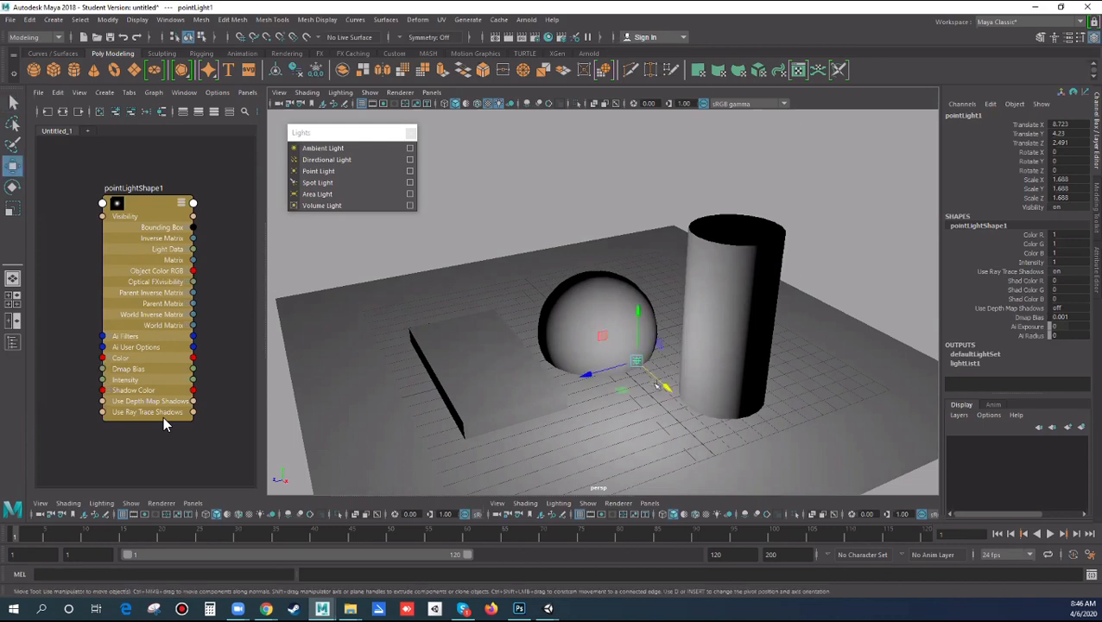
{"action": "mouse_move", "coordinate": [643, 371]}
{"action": "left_mouse_down"}
{"action": "mouse_move", "coordinate": [659, 300]}
{"action": "mouse_move", "coordinate": [659, 381]}
{"action": "mouse_move", "coordinate": [538, 341]}
{"action": "mouse_move", "coordinate": [695, 352]}
{"action": "mouse_move", "coordinate": [614, 387]}
{"action": "mouse_move", "coordinate": [677, 406]}
{"action": "mouse_move", "coordinate": [673, 368]}
{"action": "left_mouse_up"}
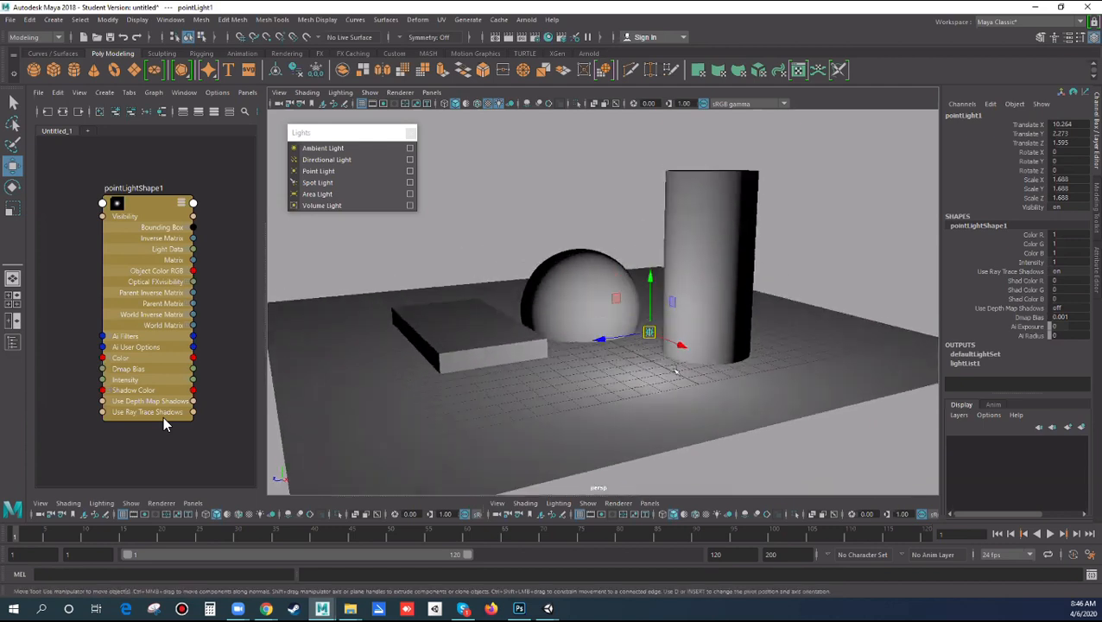
Step: Replace the point light with a spot light and place it at about X 6.82, Y 2.15, Z 3.92
{"action": "key", "text": "Delete"}
{"action": "left_click", "coordinate": [317, 182]}
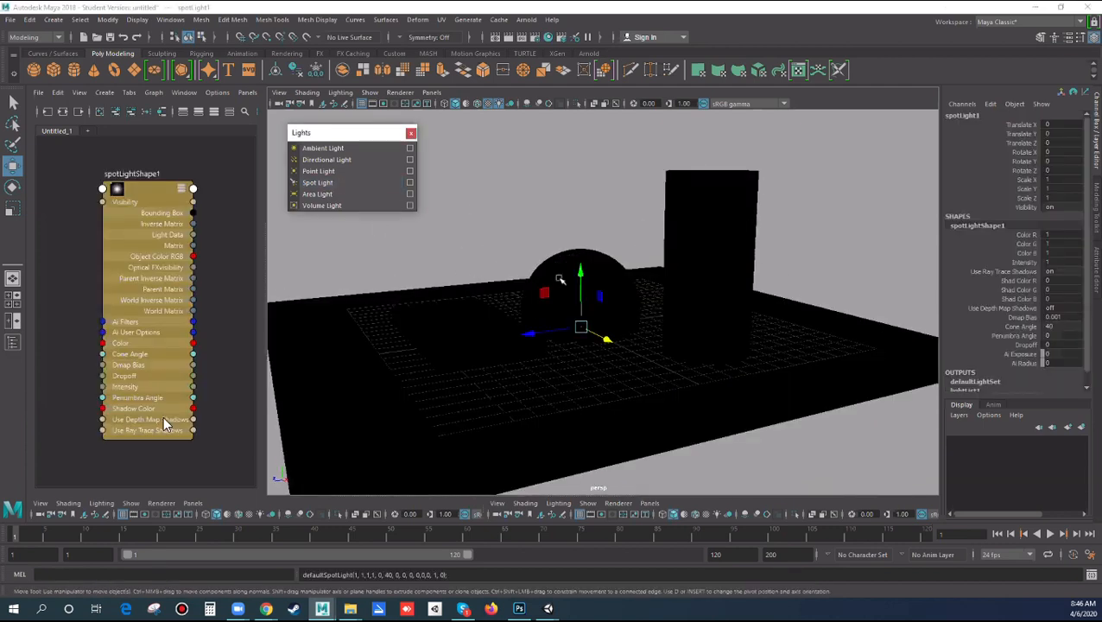
{"action": "left_click_drag", "start_coordinate": [591, 326], "coordinate": [592, 261]}
{"action": "left_click_drag", "start_coordinate": [581, 221], "coordinate": [583, 179]}
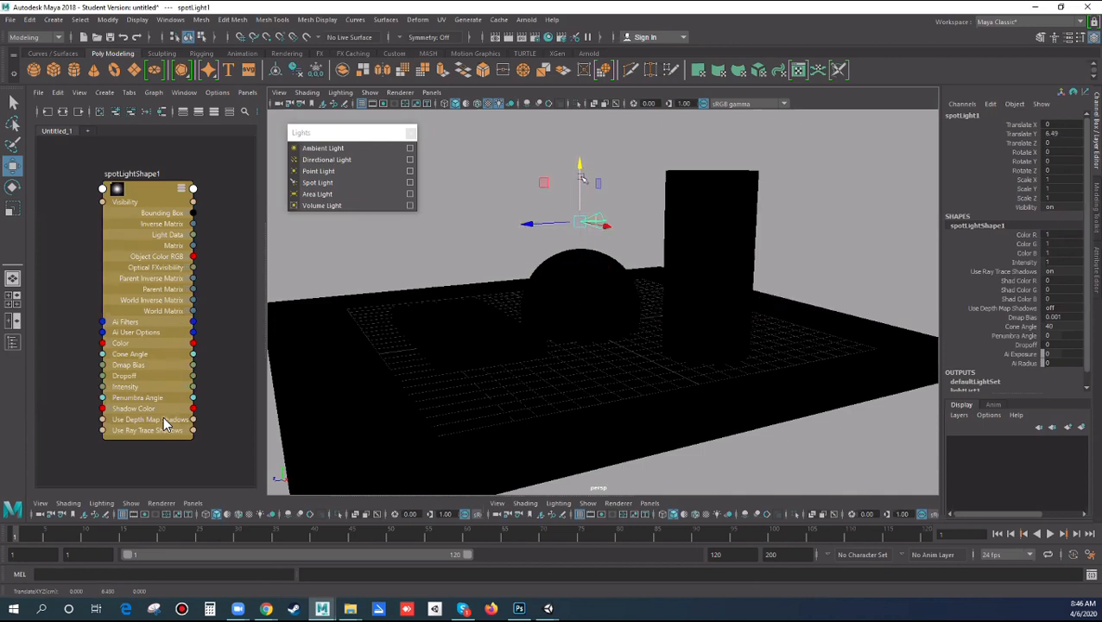
{"action": "left_click_drag", "start_coordinate": [585, 220], "coordinate": [553, 453]}
{"action": "left_click_drag", "start_coordinate": [553, 453], "coordinate": [565, 406], "text": "alt"}
{"action": "left_click_drag", "start_coordinate": [560, 363], "coordinate": [556, 347]}
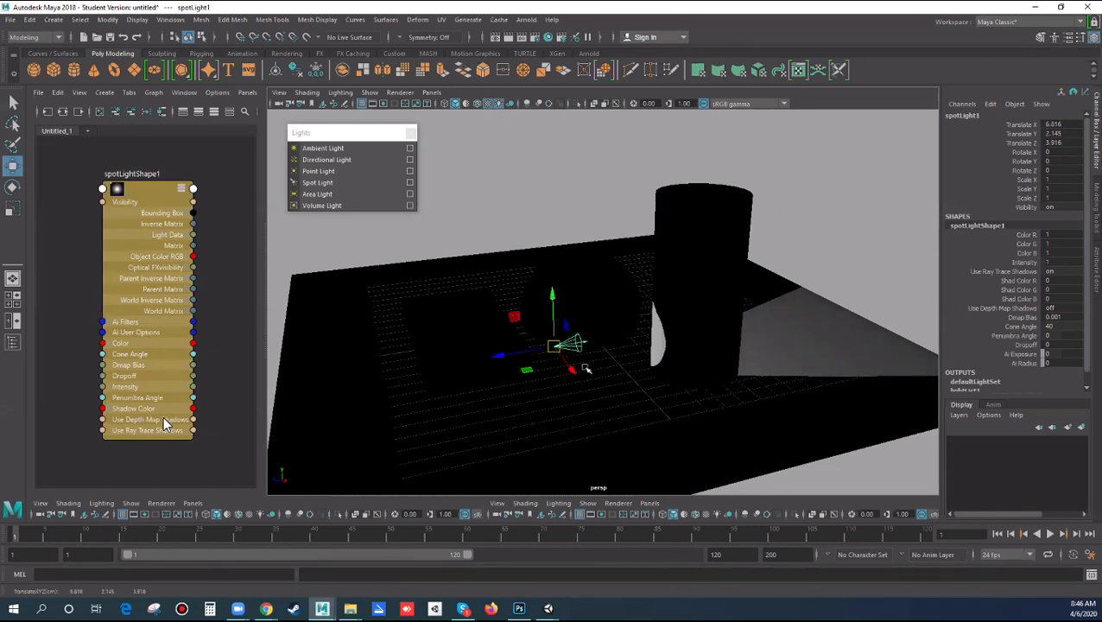
Step: Use the spot light's origin and target manipulators to move it to about X 4.30, Y 5.14, Z 7.05 and aim it at the cylinder's base
{"action": "key", "text": "t"}
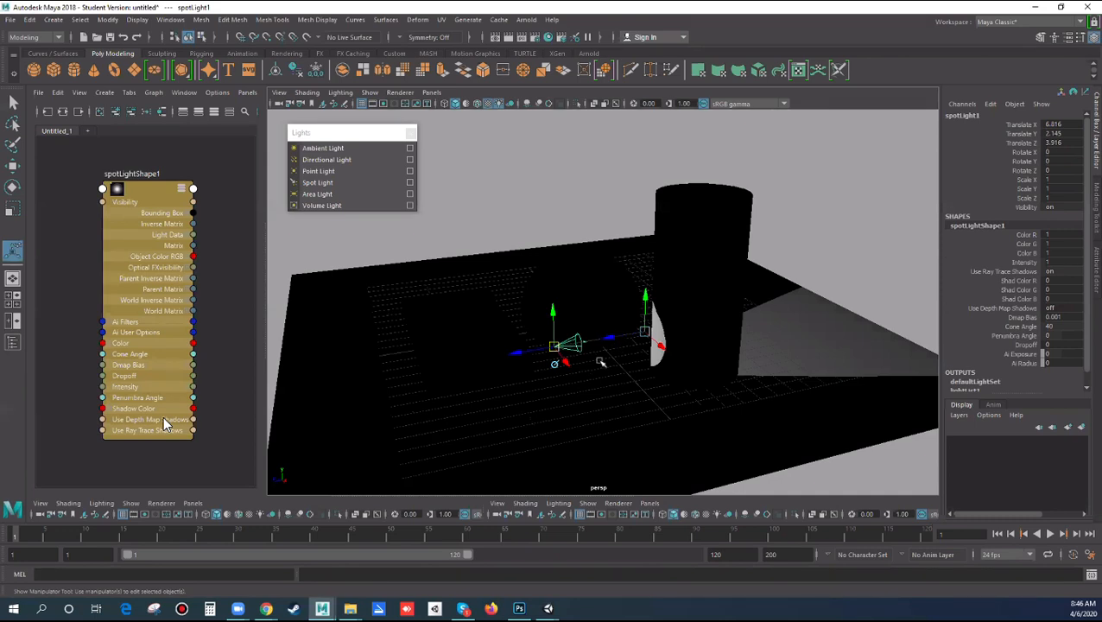
{"action": "left_click_drag", "start_coordinate": [555, 349], "coordinate": [650, 354]}
{"action": "left_click_drag", "start_coordinate": [557, 292], "coordinate": [482, 290]}
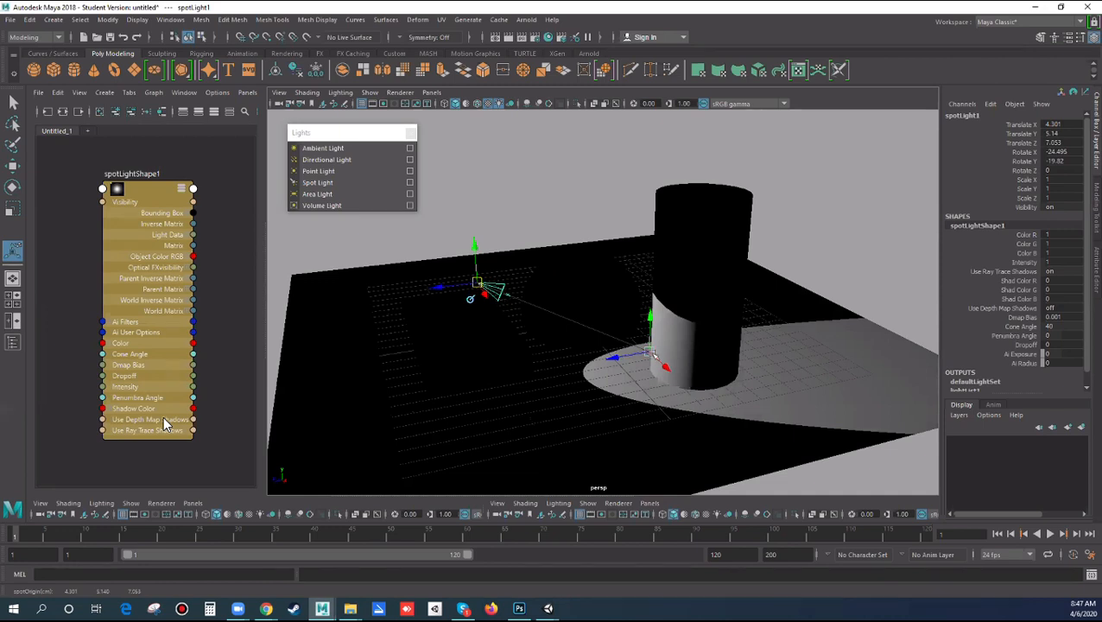
{"action": "left_click_drag", "start_coordinate": [650, 352], "coordinate": [651, 362]}
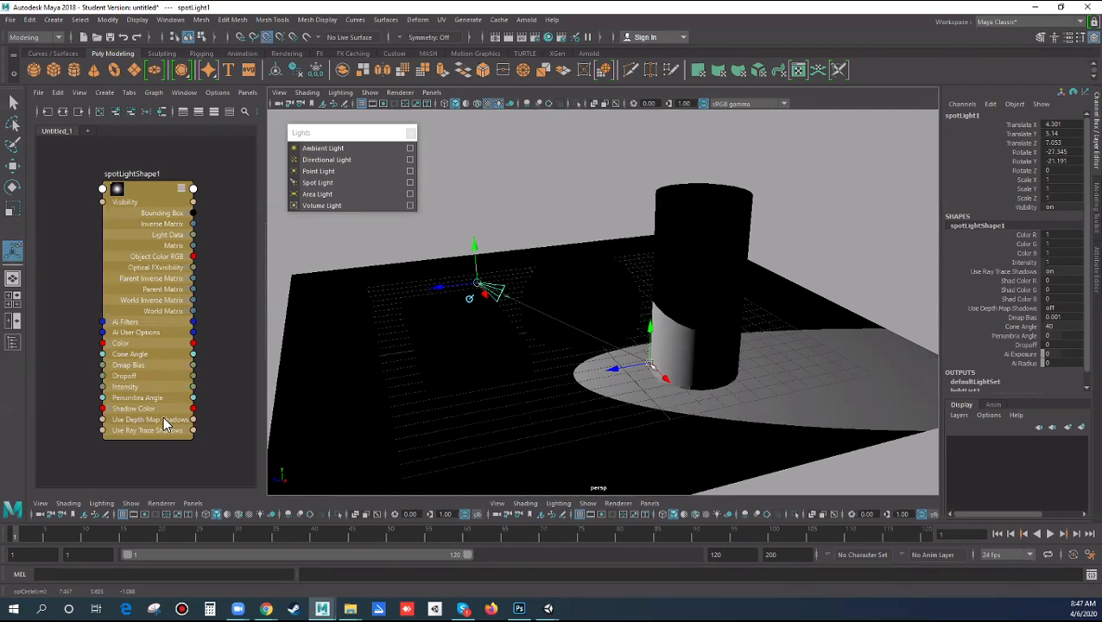
{"action": "key", "text": "v"}
{"action": "mouse_move", "coordinate": [654, 367]}
{"action": "left_mouse_down"}
{"action": "mouse_move", "coordinate": [488, 395]}
{"action": "mouse_move", "coordinate": [674, 380]}
{"action": "mouse_move", "coordinate": [700, 368]}
{"action": "mouse_move", "coordinate": [589, 337]}
{"action": "mouse_move", "coordinate": [654, 378]}
{"action": "left_mouse_up"}
Step: Move the spot light's origin back behind the sphere and slab, to about X -8.69, Y 7.24, Z 3.33, keeping its target at the cylinder
{"action": "left_click_drag", "start_coordinate": [477, 283], "coordinate": [515, 318]}
{"action": "left_click_drag", "start_coordinate": [512, 278], "coordinate": [506, 163]}
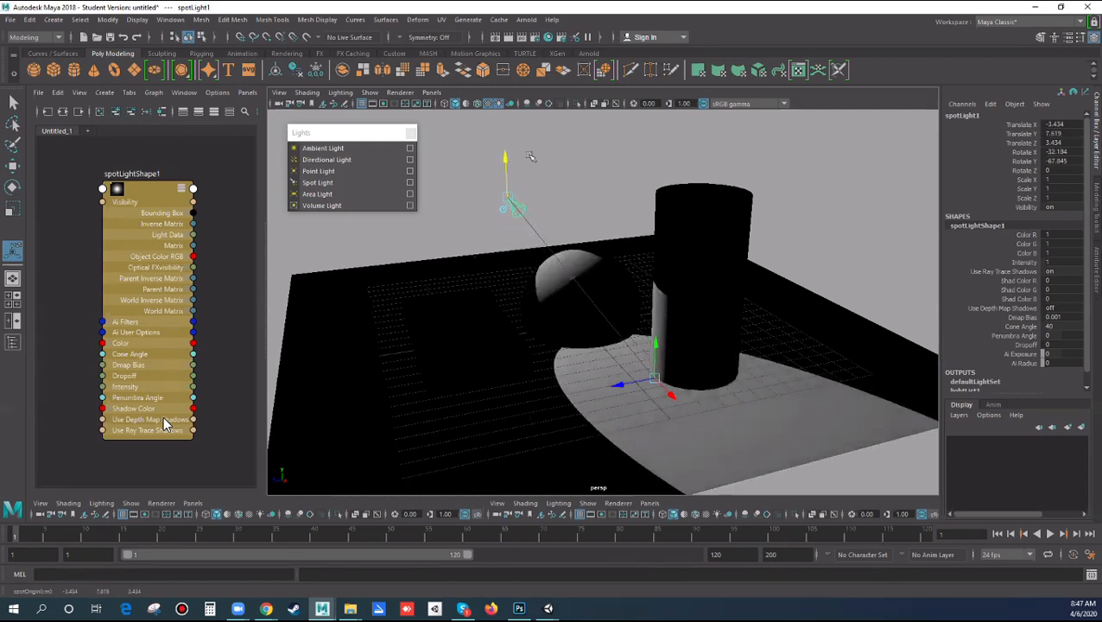
{"action": "scroll", "coordinate": [543, 223], "scroll_direction": "down", "scroll_amount": 5}
{"action": "left_click_drag", "start_coordinate": [571, 246], "coordinate": [626, 361], "text": "alt"}
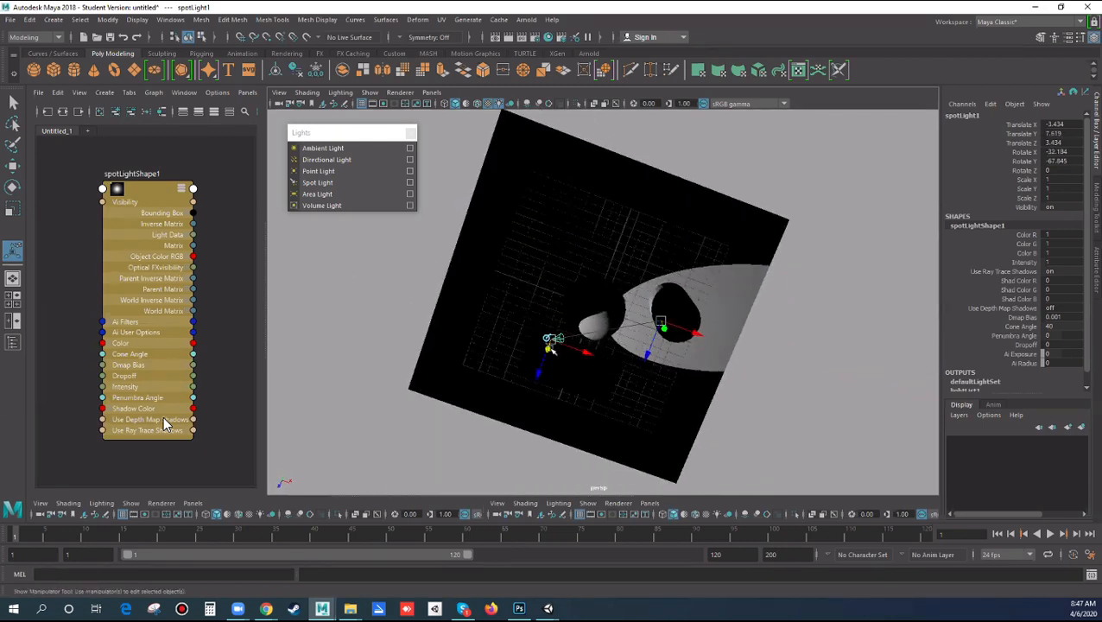
{"action": "left_click_drag", "start_coordinate": [550, 343], "coordinate": [640, 309]}
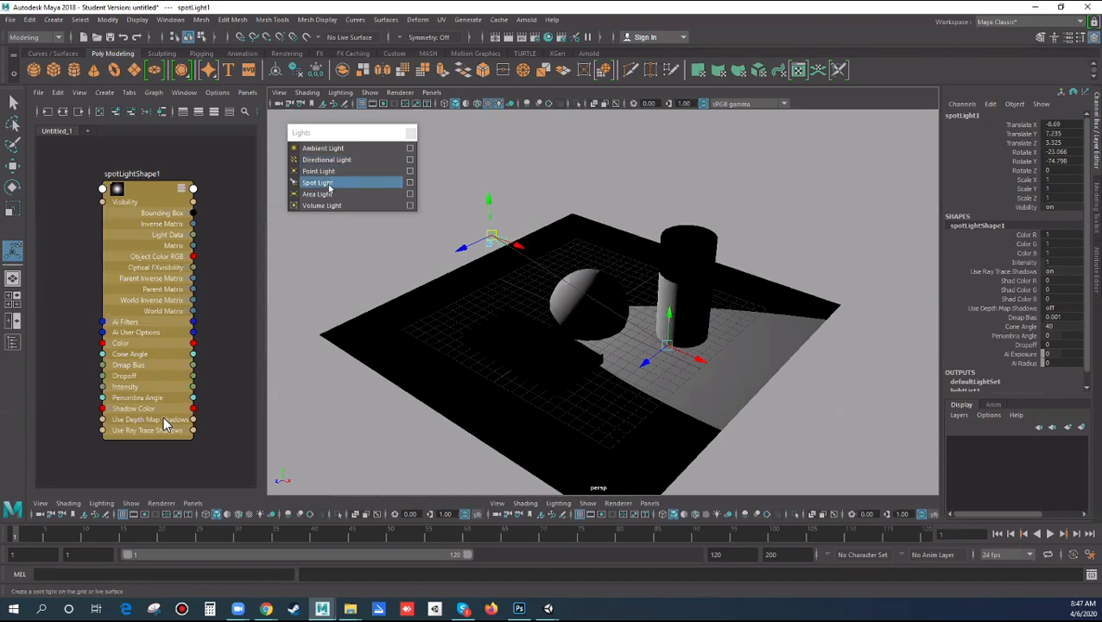
Step: Delete the spot light and undo the deletion
{"action": "left_click", "coordinate": [415, 244]}
{"action": "left_click", "coordinate": [164, 423]}
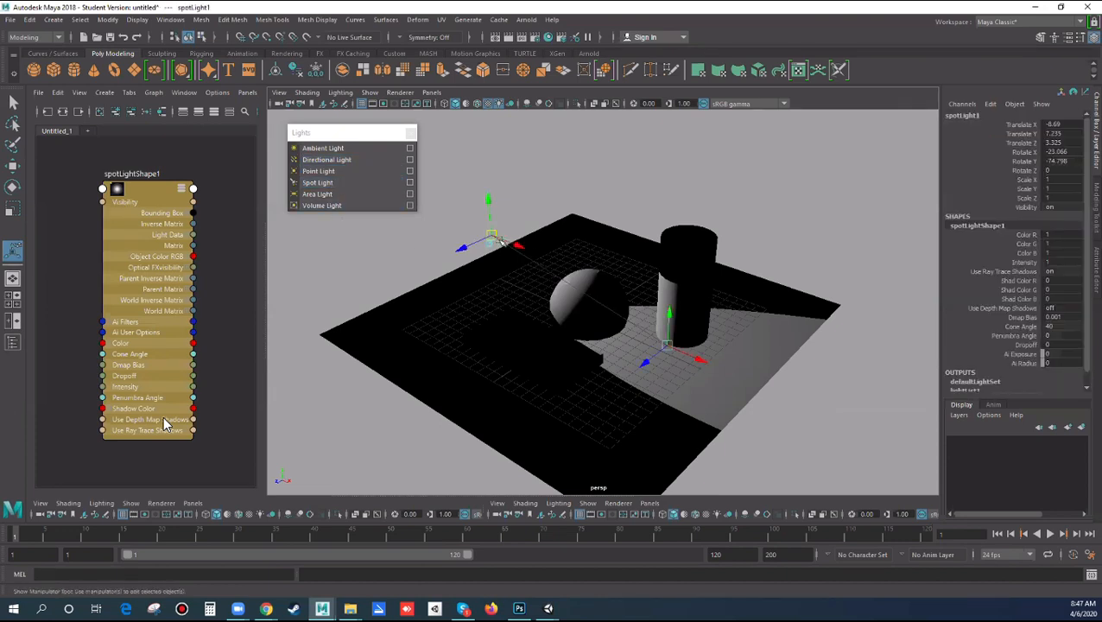
{"action": "key", "text": "Delete"}
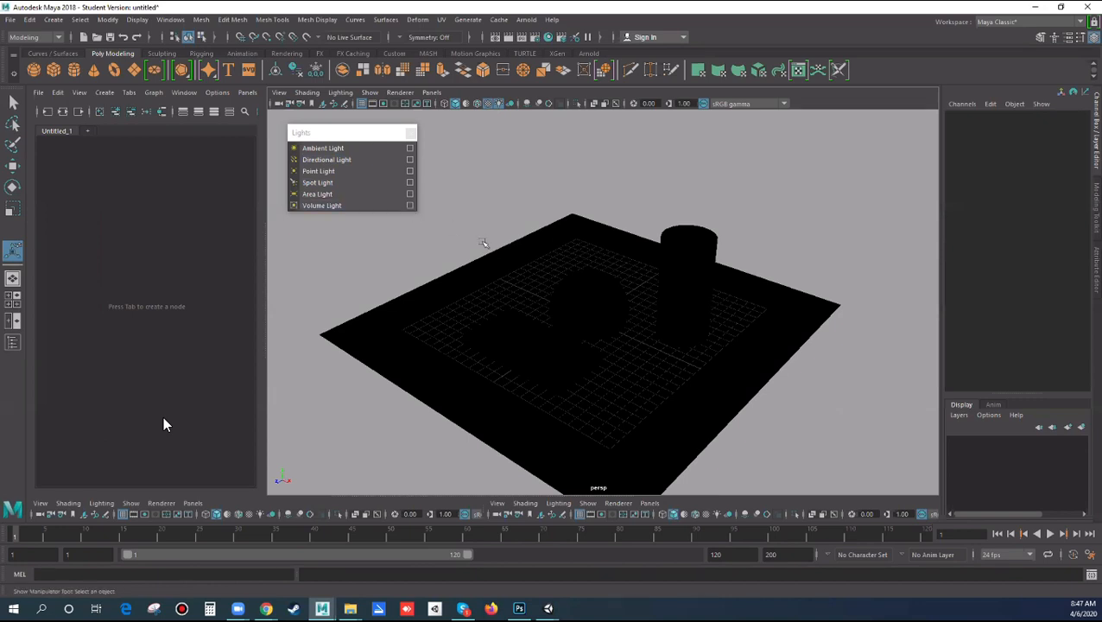
{"action": "key", "text": "ctrl+z"}
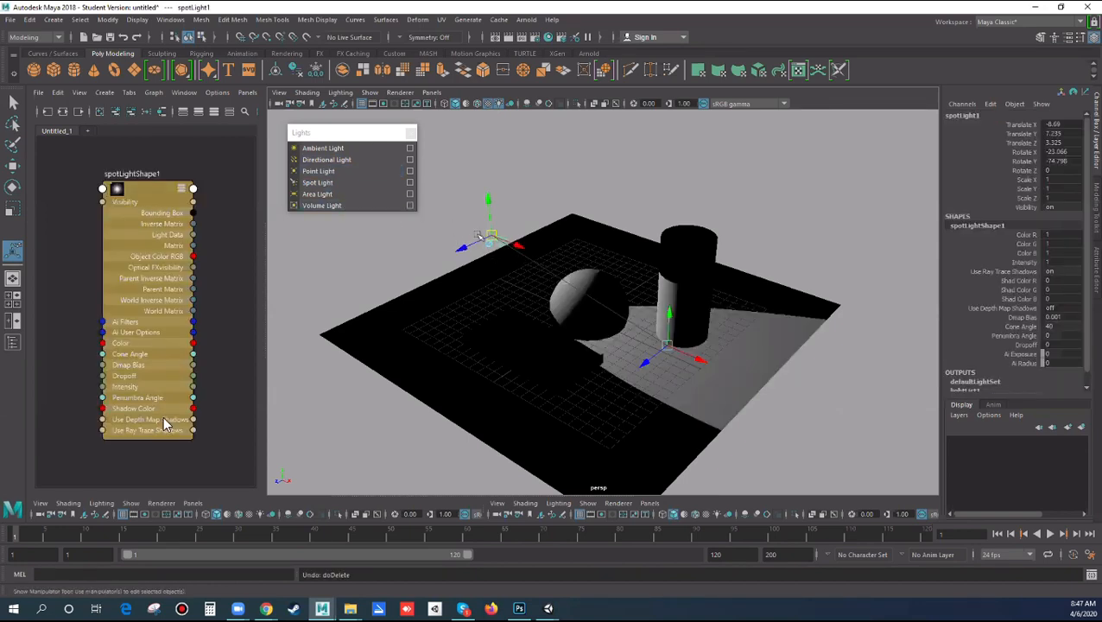
Step: Open the spot light's shape attributes in the Attribute Editor
{"action": "left_click_drag", "start_coordinate": [615, 292], "coordinate": [557, 300], "text": "alt"}
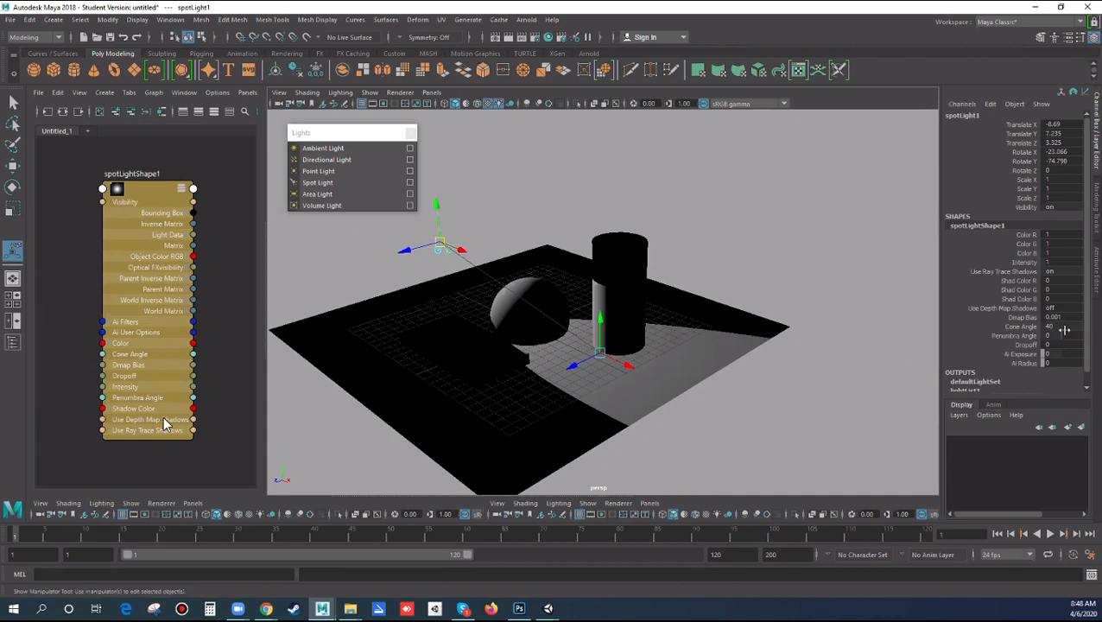
{"action": "left_click", "coordinate": [1072, 93]}
{"action": "left_click", "coordinate": [1073, 94]}
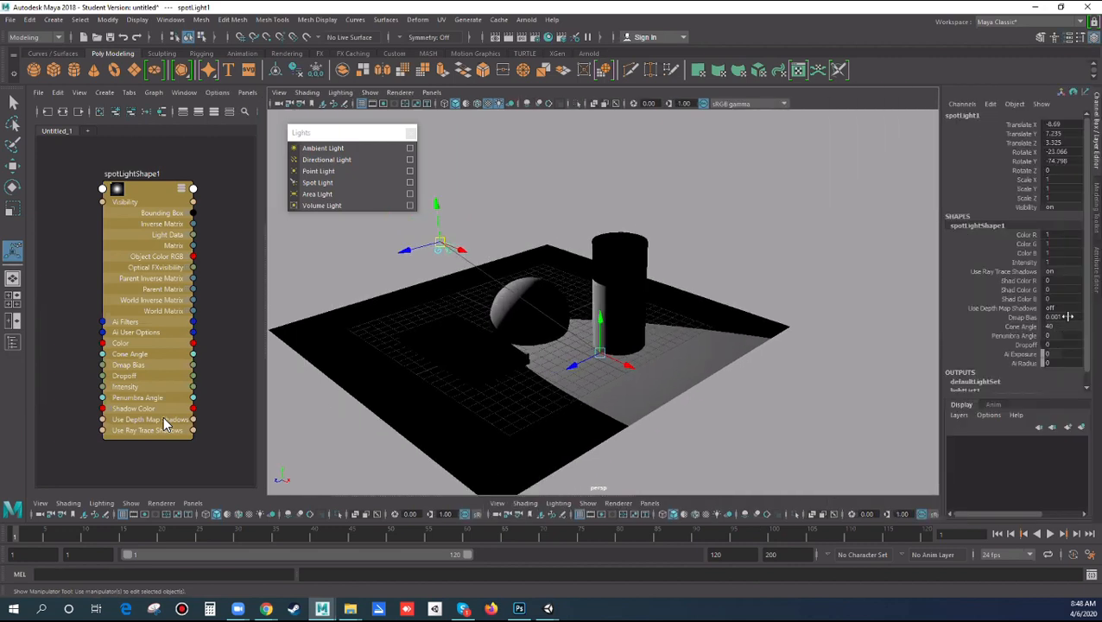
{"action": "left_click", "coordinate": [1069, 38]}
{"action": "left_click", "coordinate": [1070, 39]}
{"action": "left_click", "coordinate": [1069, 39]}
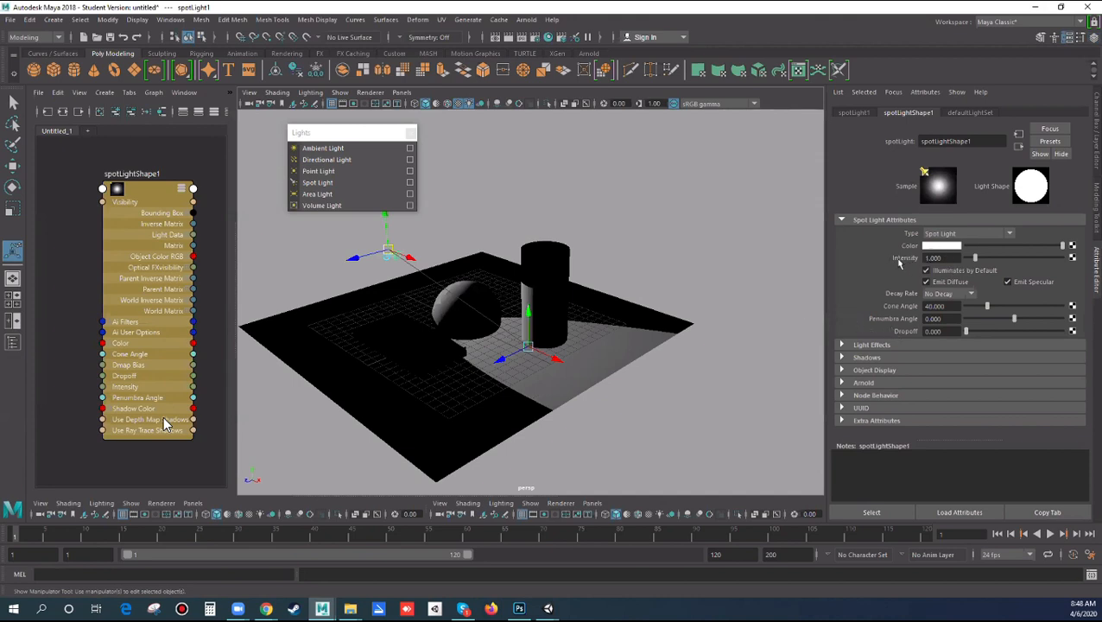
{"action": "left_click_drag", "start_coordinate": [978, 260], "coordinate": [977, 263]}
Step: Switch the light's type to Directional Light and back to Spot Light to compare their effect on the scene
{"action": "left_click", "coordinate": [1009, 234]}
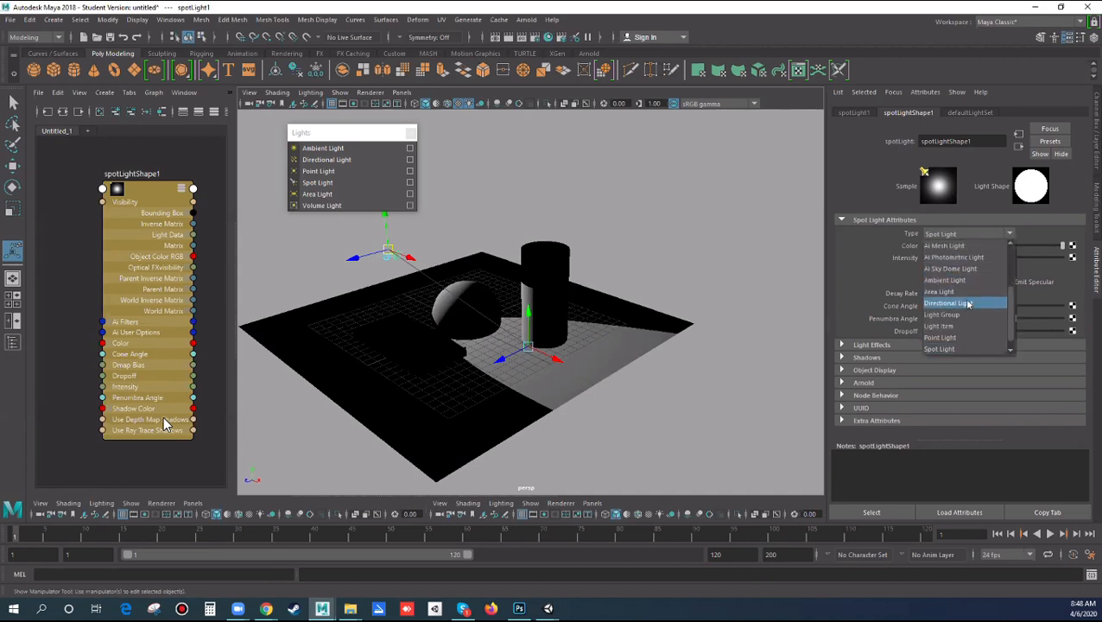
{"action": "left_click", "coordinate": [969, 304]}
{"action": "left_click", "coordinate": [996, 229]}
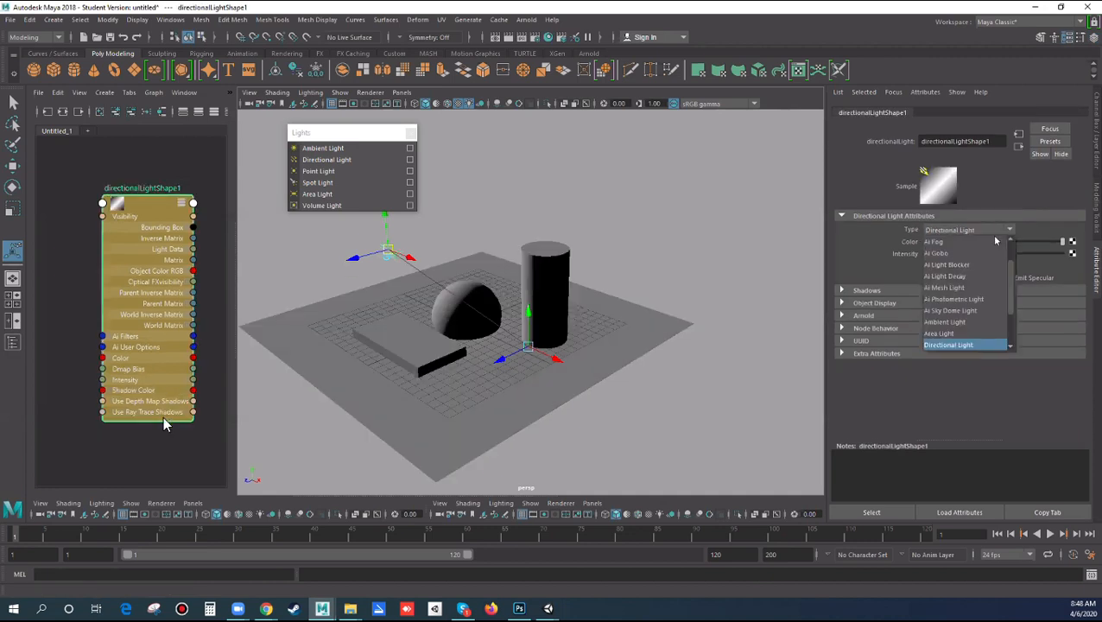
{"action": "left_click_drag", "start_coordinate": [1010, 305], "coordinate": [1011, 332]}
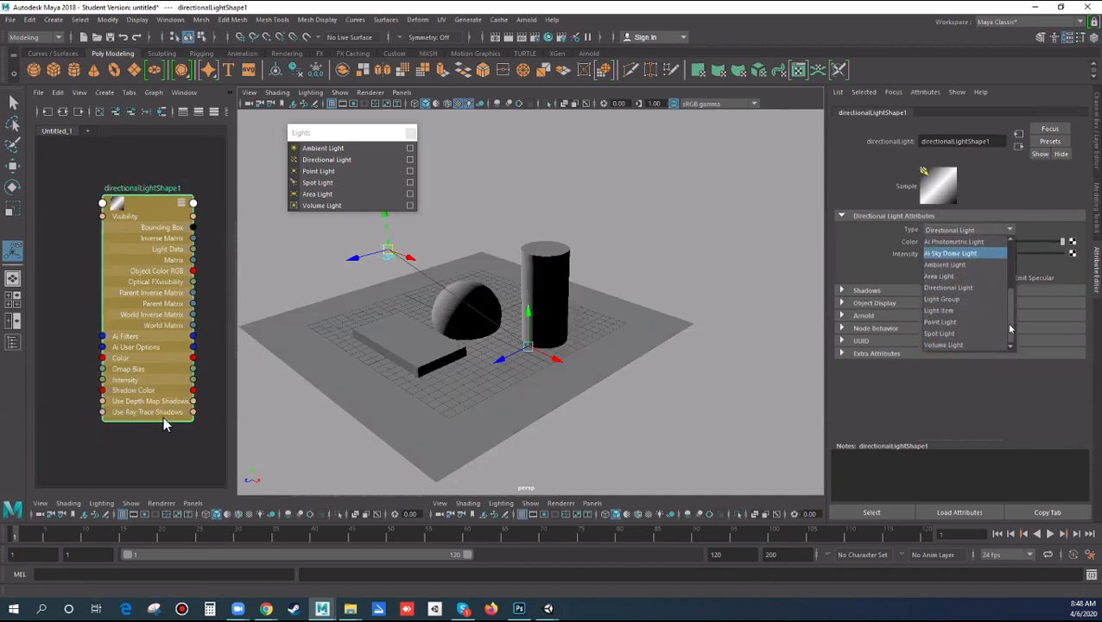
{"action": "left_click", "coordinate": [955, 333]}
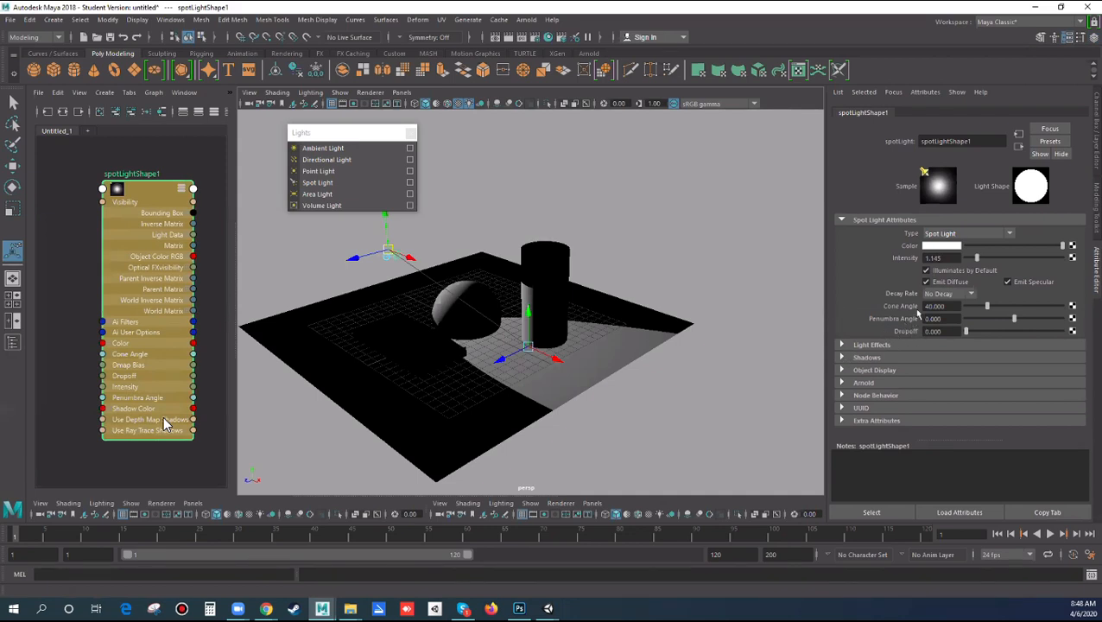
Step: Widen the spot light's cone angle to about 49.88 and soften its edge with a penumbra angle of about 3.85, keeping dropoff at 0
{"action": "left_click_drag", "start_coordinate": [991, 308], "coordinate": [1037, 318]}
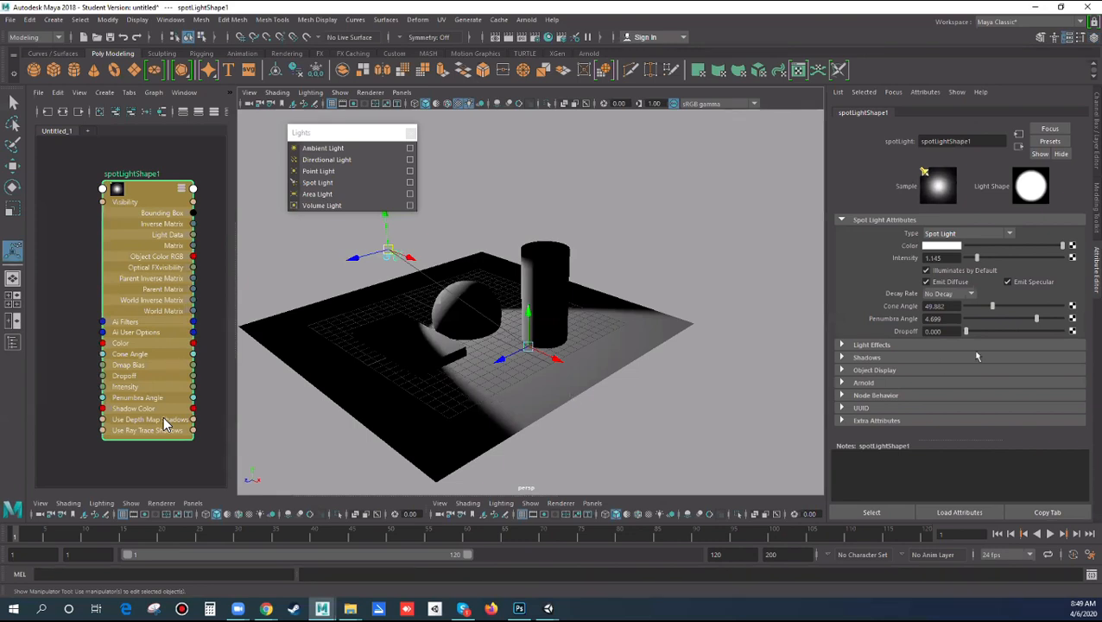
{"action": "mouse_move", "coordinate": [1036, 319]}
{"action": "left_mouse_down"}
{"action": "mouse_move", "coordinate": [1015, 331]}
{"action": "mouse_move", "coordinate": [1042, 331]}
{"action": "mouse_move", "coordinate": [1013, 335]}
{"action": "mouse_move", "coordinate": [1033, 331]}
{"action": "left_mouse_up"}
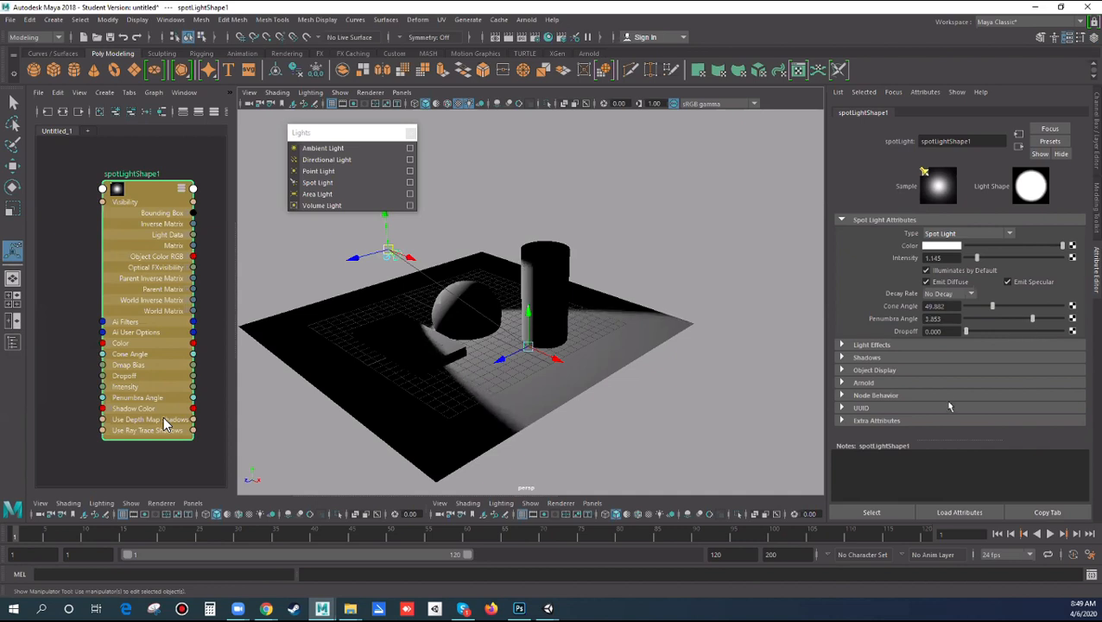
{"action": "mouse_move", "coordinate": [965, 334]}
{"action": "left_mouse_down"}
{"action": "mouse_move", "coordinate": [976, 335]}
{"action": "mouse_move", "coordinate": [964, 342]}
{"action": "left_mouse_up"}
Step: Move the spot light's origin above and behind the sphere, to about X -7.90, Y 8.01, Z 1.81
{"action": "left_click_drag", "start_coordinate": [380, 245], "coordinate": [452, 220]}
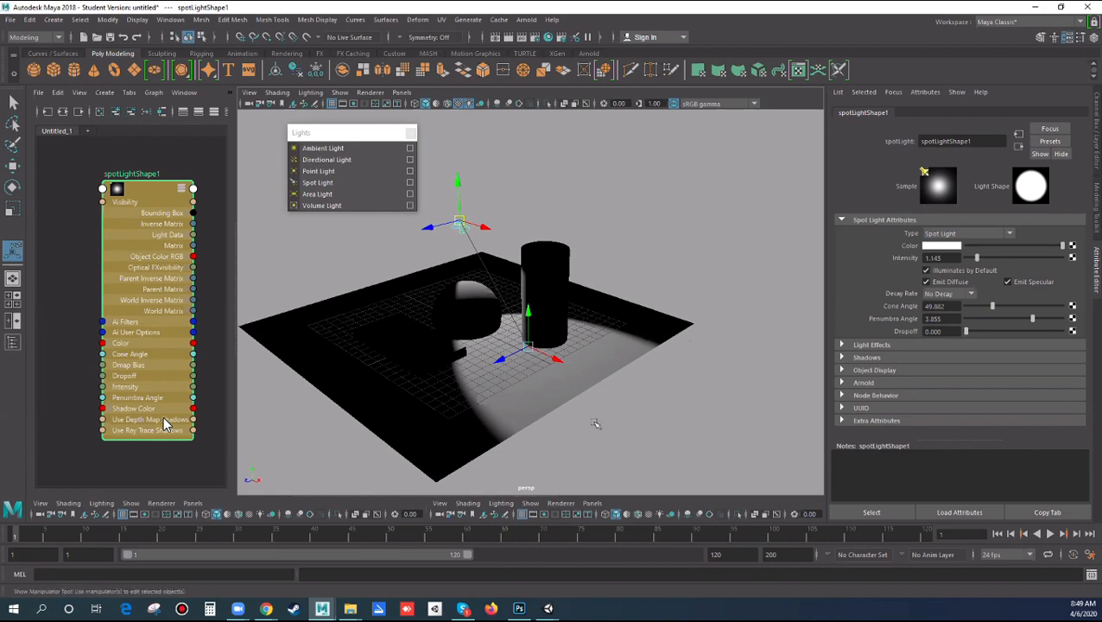
{"action": "left_click_drag", "start_coordinate": [458, 224], "coordinate": [407, 240]}
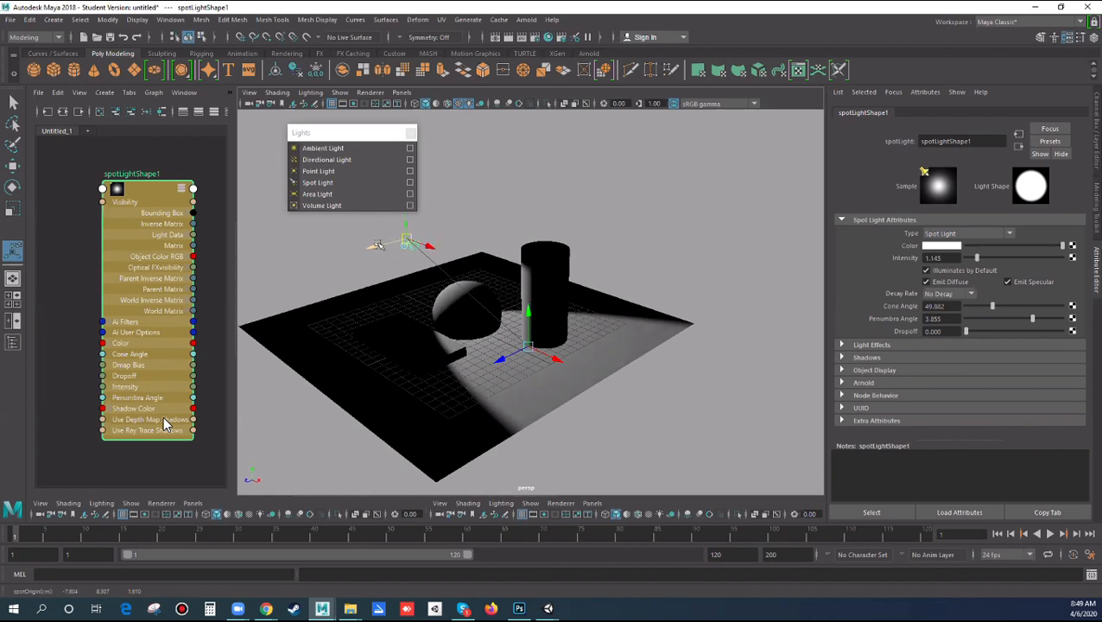
Step: Replace the spot light with an area light, raise its origin above the sphere and aim its target at the floor in front
{"action": "key", "text": "Delete"}
{"action": "left_click", "coordinate": [326, 195]}
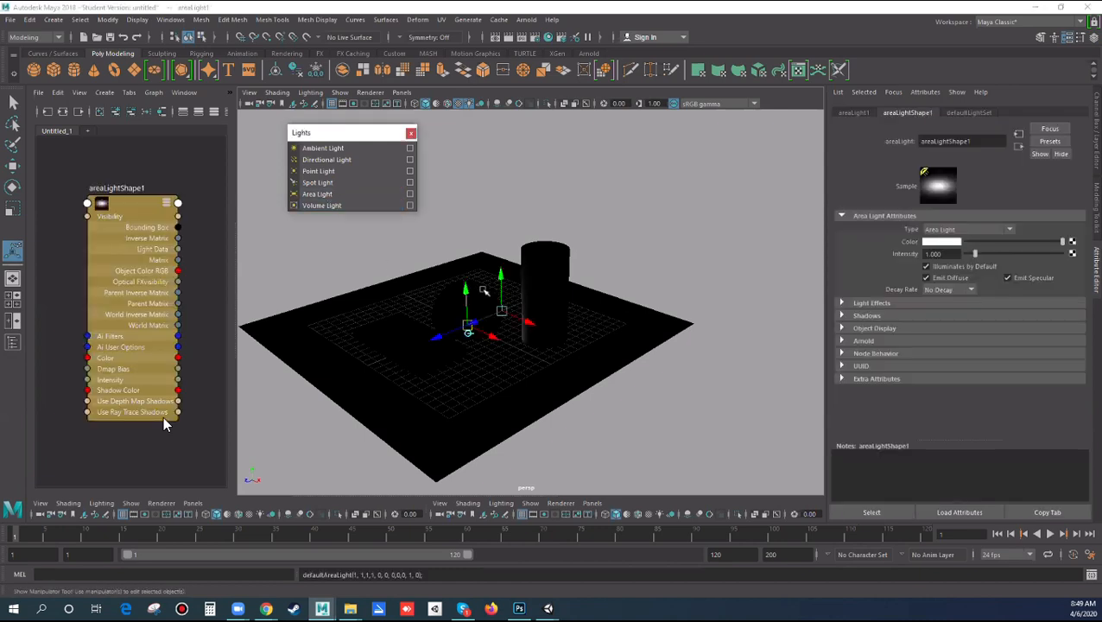
{"action": "left_click_drag", "start_coordinate": [469, 293], "coordinate": [514, 200]}
{"action": "left_click_drag", "start_coordinate": [458, 234], "coordinate": [474, 258]}
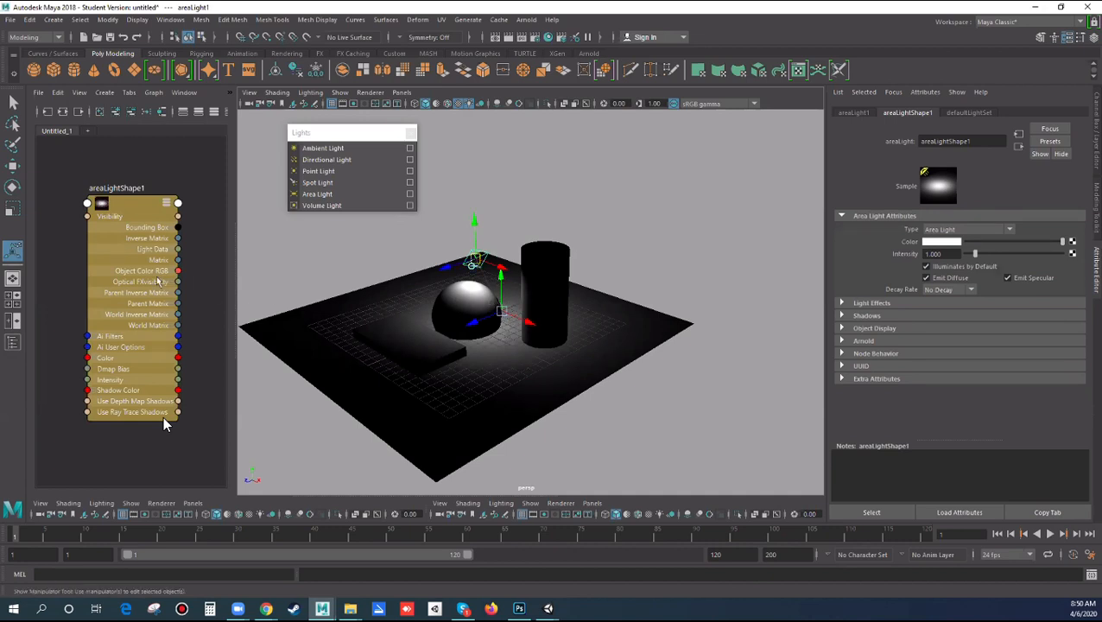
{"action": "left_click_drag", "start_coordinate": [502, 311], "coordinate": [497, 353]}
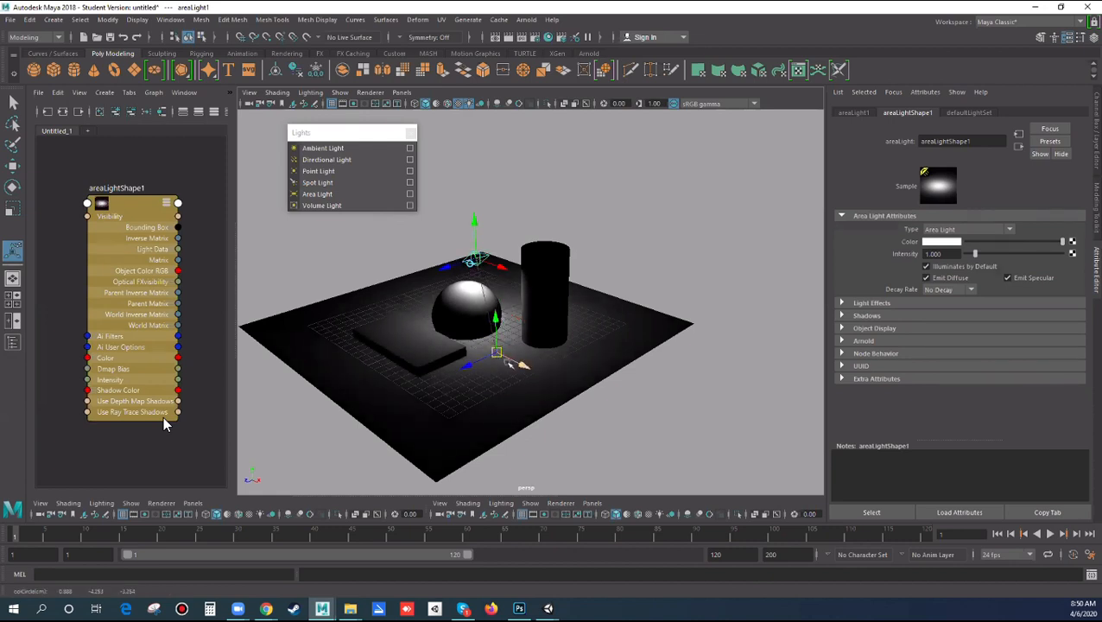
Step: Shift the area light freely with the Move tool and undo the move
{"action": "key", "text": "w"}
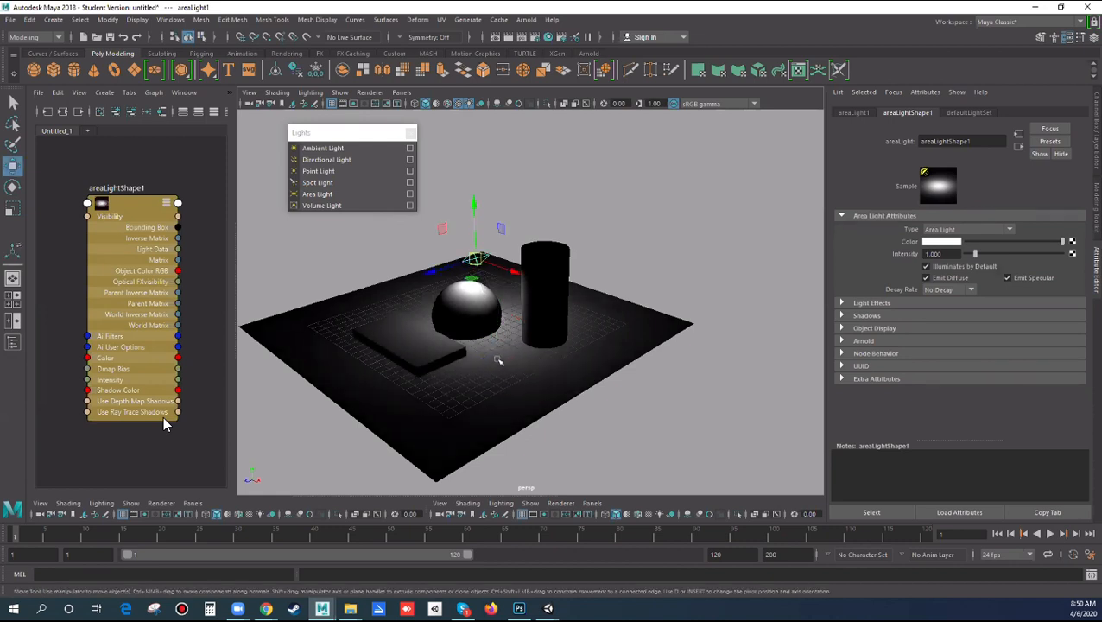
{"action": "mouse_move", "coordinate": [474, 257]}
{"action": "left_mouse_down"}
{"action": "mouse_move", "coordinate": [481, 308]}
{"action": "mouse_move", "coordinate": [465, 308]}
{"action": "mouse_move", "coordinate": [479, 275]}
{"action": "left_mouse_up"}
{"action": "key", "text": "ctrl+z"}
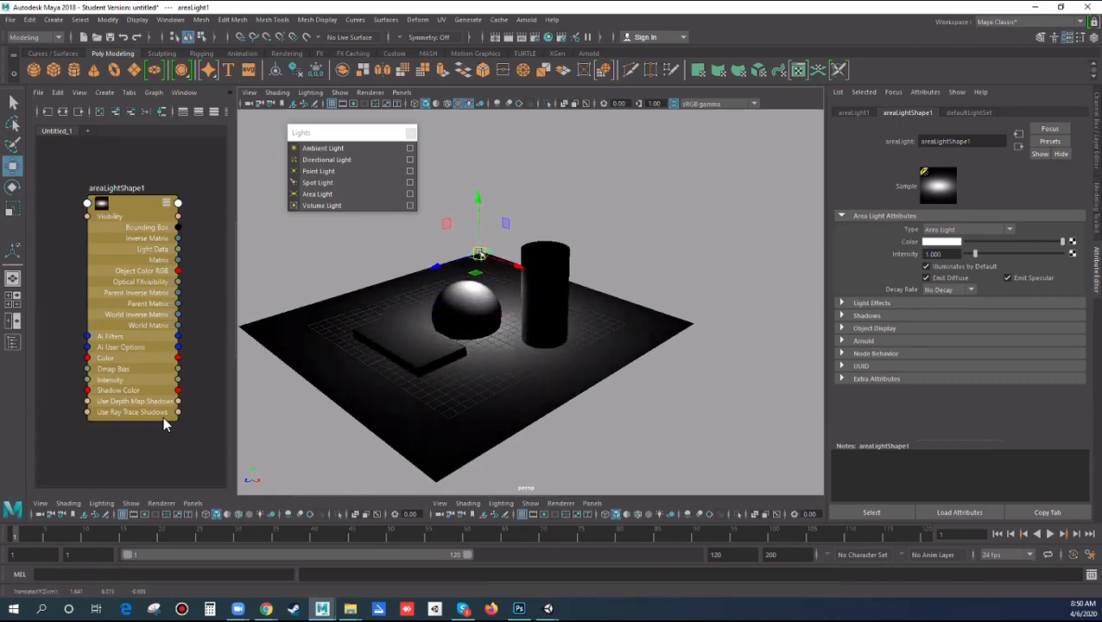
Step: Adjust the area light's origin and target manipulators, placing the origin at about X 1.54, Y 8.80, Z -0.96 and aiming down at the floor
{"action": "key", "text": "t"}
{"action": "left_click_drag", "start_coordinate": [480, 254], "coordinate": [475, 266]}
{"action": "left_click_drag", "start_coordinate": [500, 347], "coordinate": [494, 393]}
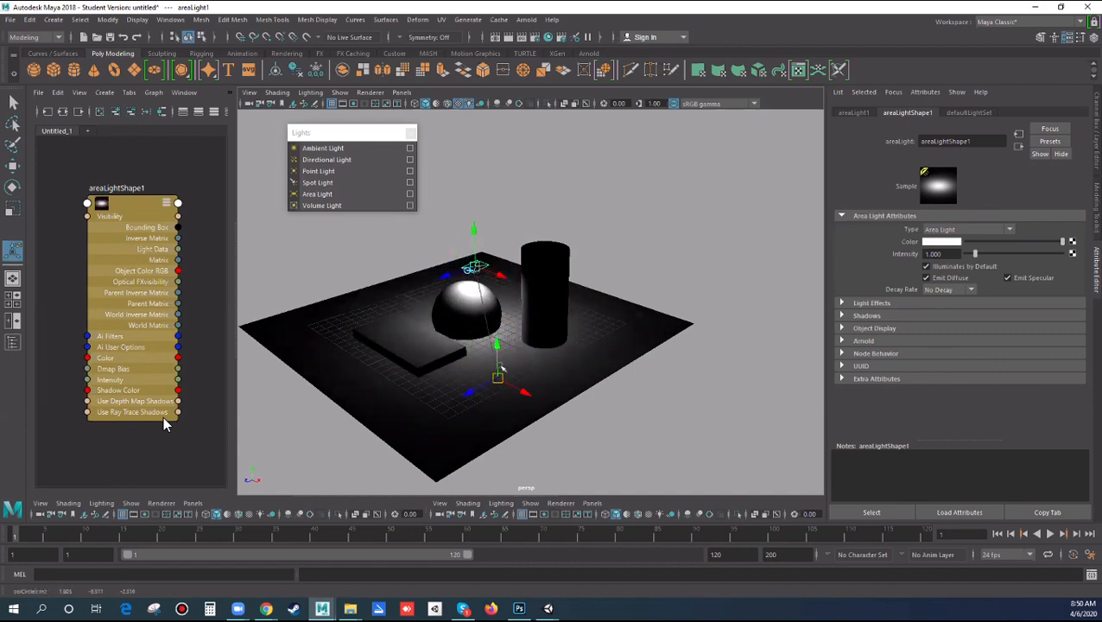
{"action": "left_click_drag", "start_coordinate": [486, 291], "coordinate": [486, 354], "text": "alt"}
{"action": "left_click_drag", "start_coordinate": [493, 308], "coordinate": [472, 258], "text": "alt"}
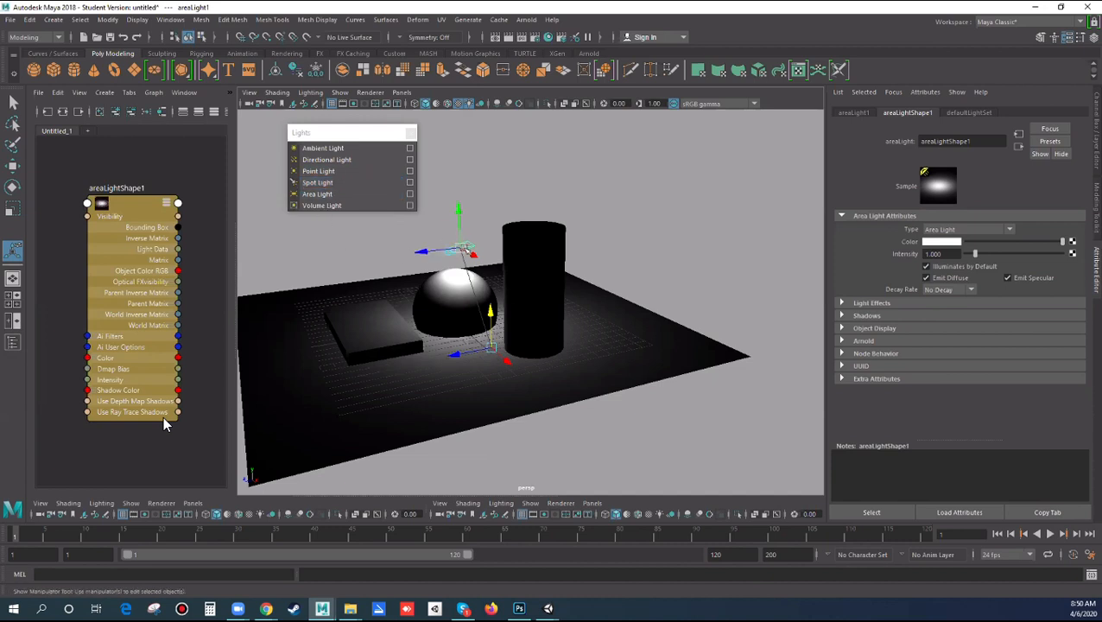
{"action": "mouse_move", "coordinate": [464, 249]}
{"action": "left_mouse_down"}
{"action": "mouse_move", "coordinate": [490, 229]}
{"action": "mouse_move", "coordinate": [458, 239]}
{"action": "mouse_move", "coordinate": [472, 226]}
{"action": "left_mouse_up"}
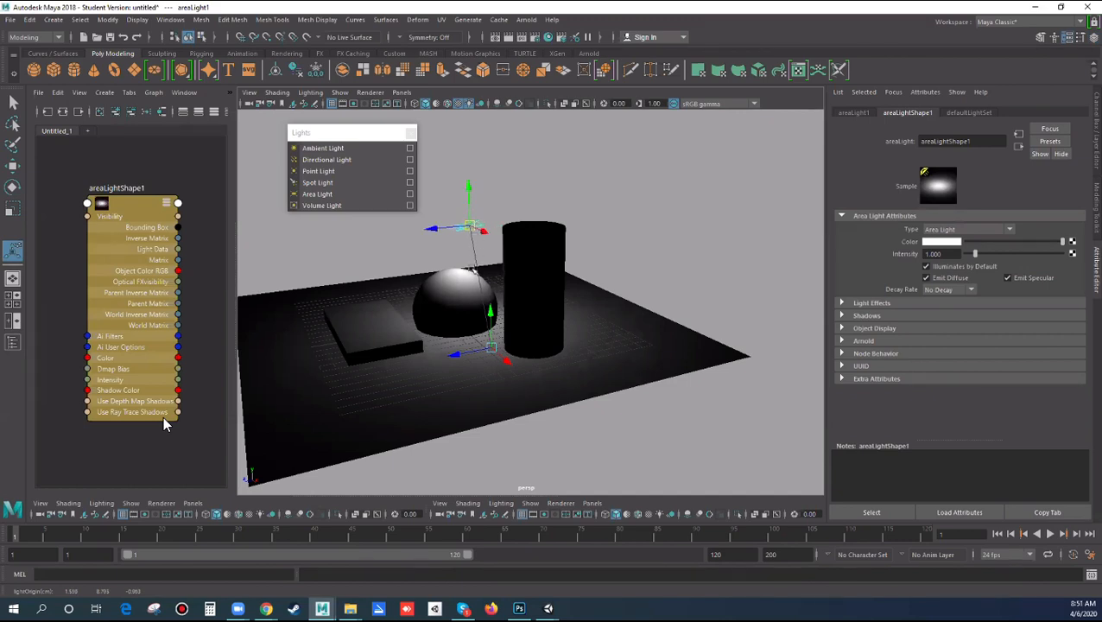
{"action": "left_click_drag", "start_coordinate": [465, 281], "coordinate": [496, 309], "text": "alt"}
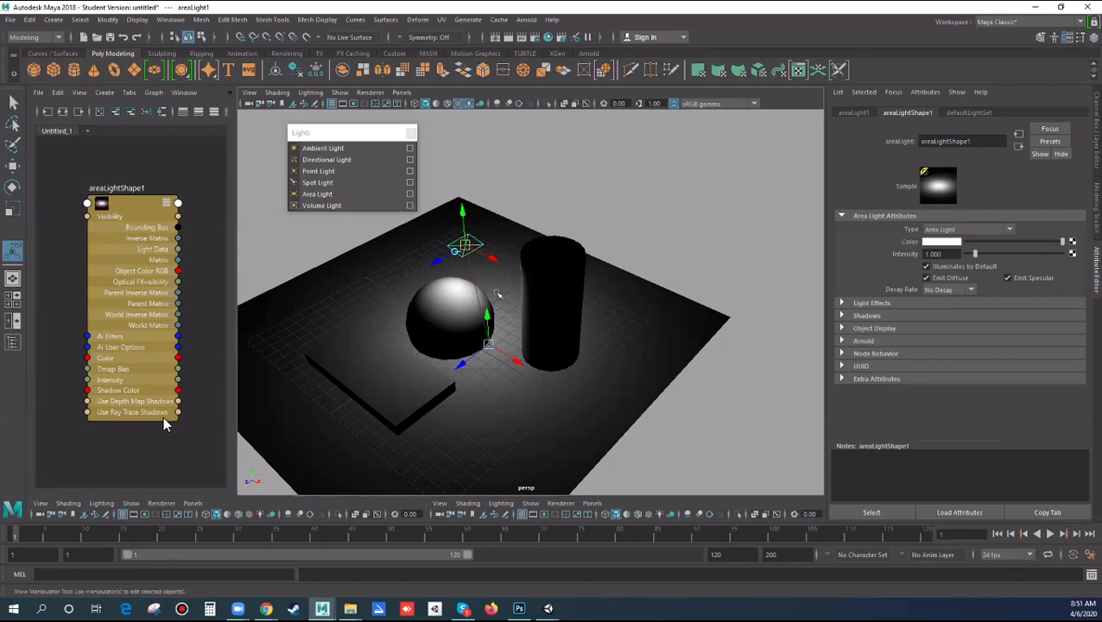
Step: Scale the area light into a long, narrow rectangle, about 0.773 in X and 2.703 in Y
{"action": "key", "text": "r"}
{"action": "left_click_drag", "start_coordinate": [511, 216], "coordinate": [470, 252]}
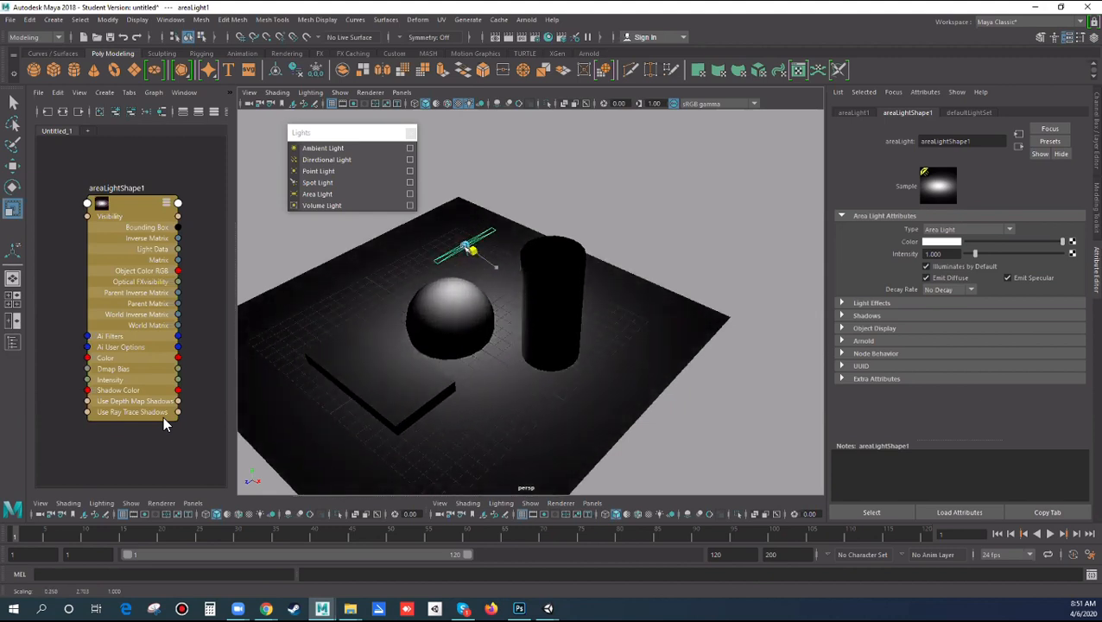
{"action": "left_click_drag", "start_coordinate": [510, 311], "coordinate": [475, 259], "text": "alt"}
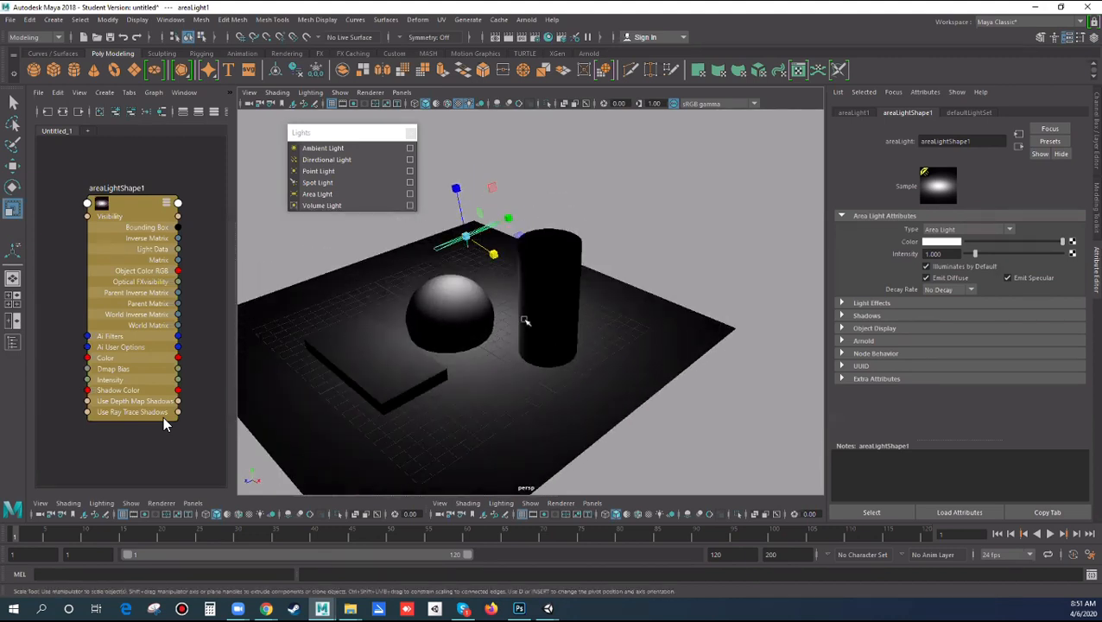
{"action": "mouse_move", "coordinate": [496, 255]}
{"action": "left_mouse_down"}
{"action": "mouse_move", "coordinate": [519, 293]}
{"action": "mouse_move", "coordinate": [507, 245]}
{"action": "left_mouse_up"}
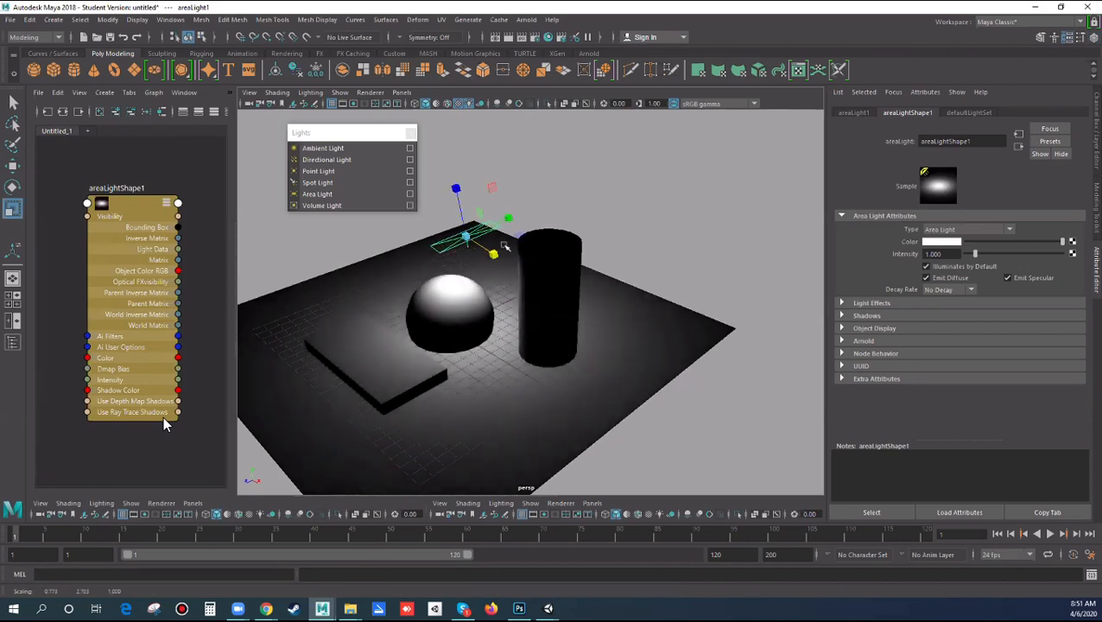
Step: Duplicate the area light twice at equal spacing along the X axis toward the cylinder
{"action": "key", "text": "ctrl+d"}
{"action": "key", "text": "w"}
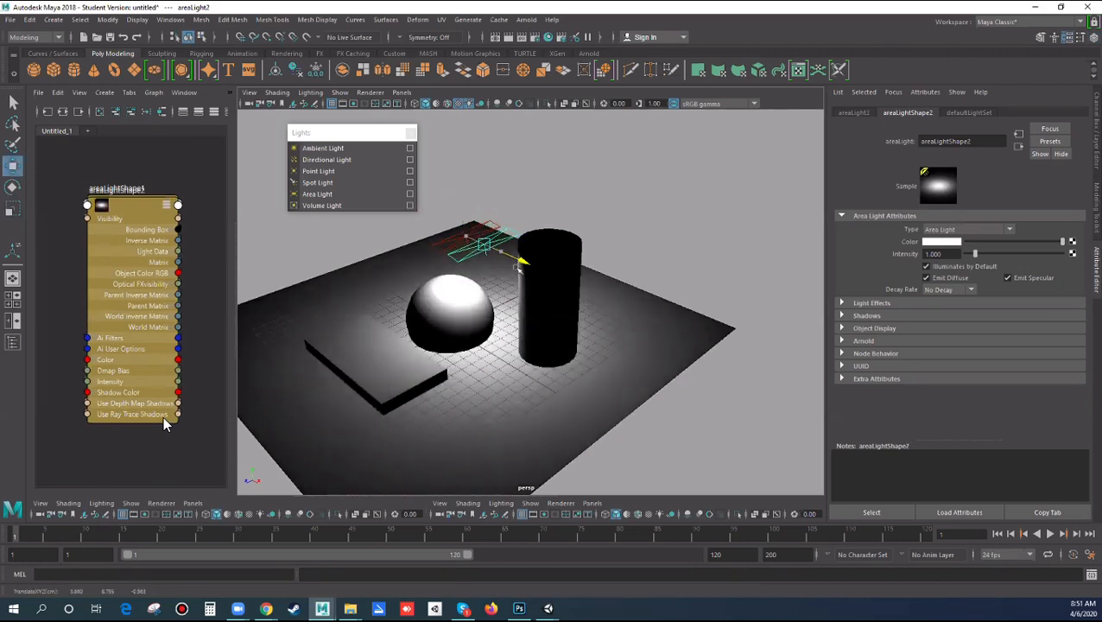
{"action": "key", "text": "shift+d"}
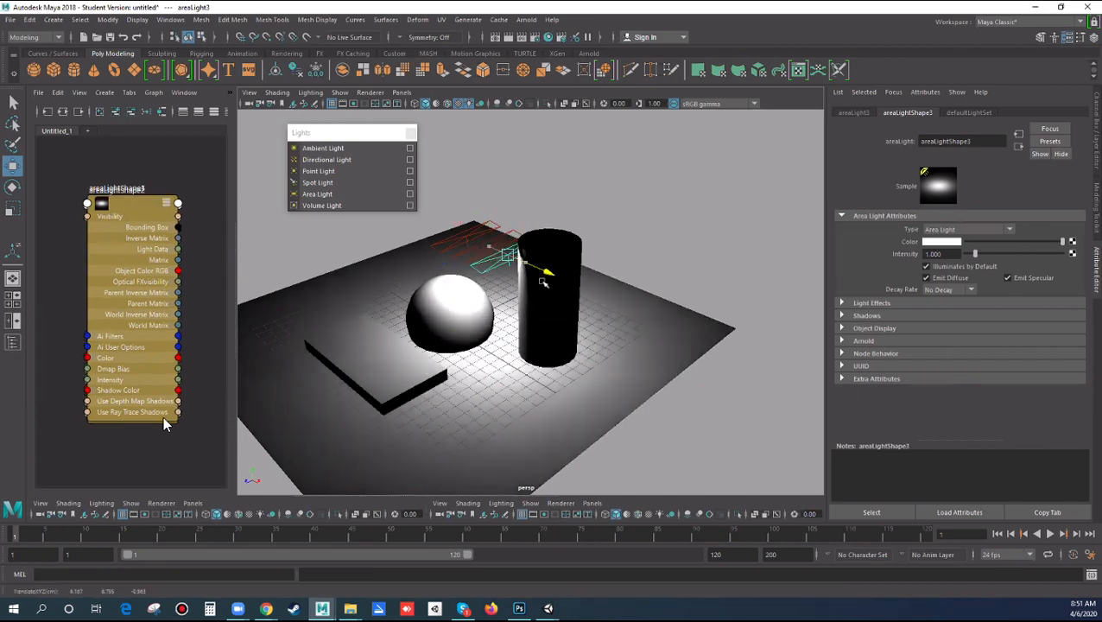
Step: Select all three area lights together and shorten them to a Y scale of about 1.256
{"action": "left_click_drag", "start_coordinate": [564, 320], "coordinate": [525, 324], "text": "alt"}
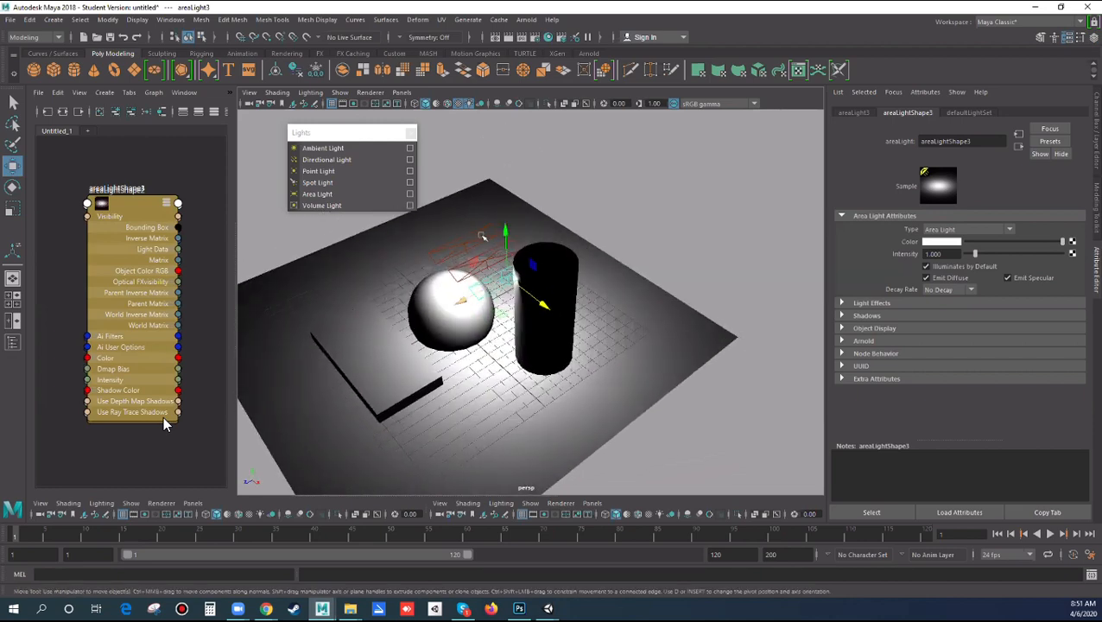
{"action": "left_click", "coordinate": [487, 245]}
{"action": "left_click", "coordinate": [500, 247]}
{"action": "left_click", "coordinate": [511, 245]}
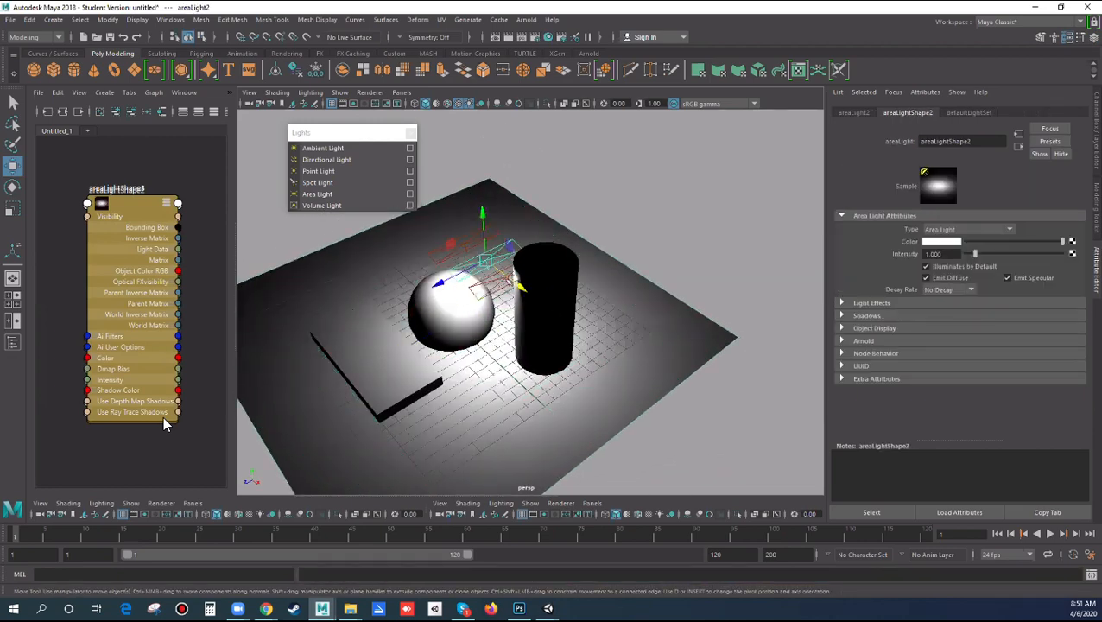
{"action": "left_click", "coordinate": [476, 240]}
{"action": "left_click", "coordinate": [478, 233]}
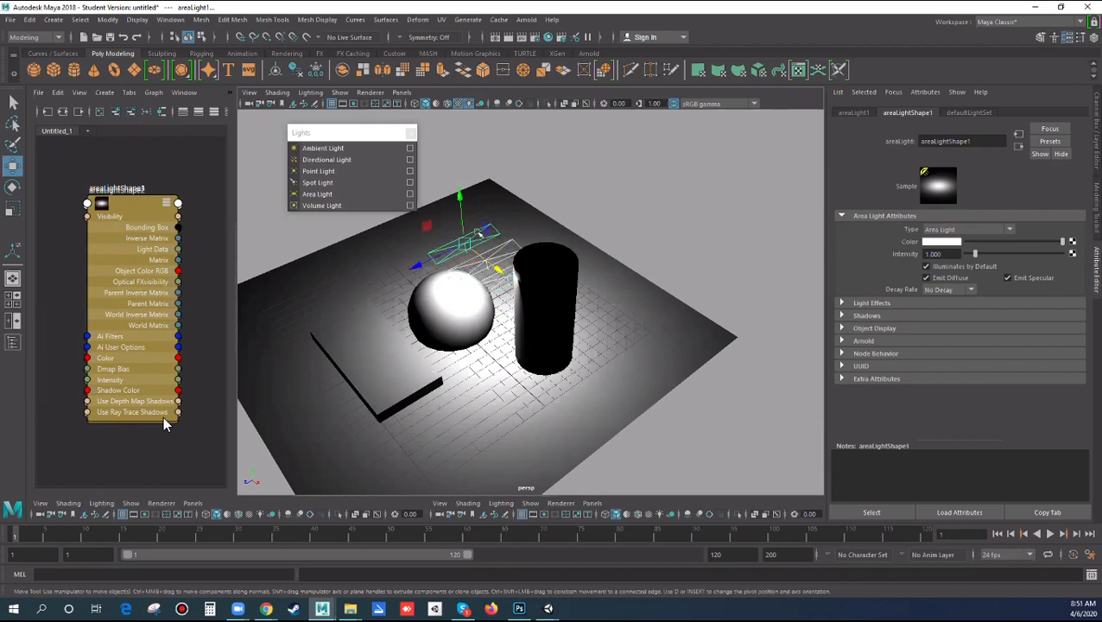
{"action": "key", "text": "r"}
{"action": "left_click_drag", "start_coordinate": [509, 223], "coordinate": [487, 233]}
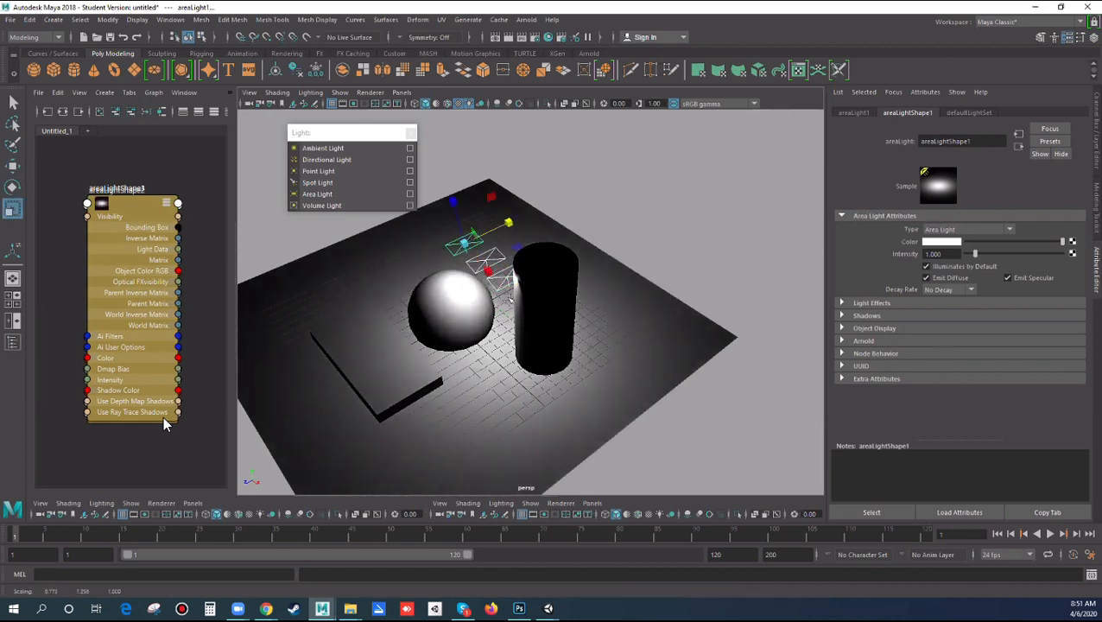
Step: Examine the first area light's shape attributes, including its Light Effects, Object Display and Extra Attributes sections
{"action": "left_click", "coordinate": [609, 196]}
{"action": "left_click", "coordinate": [470, 239]}
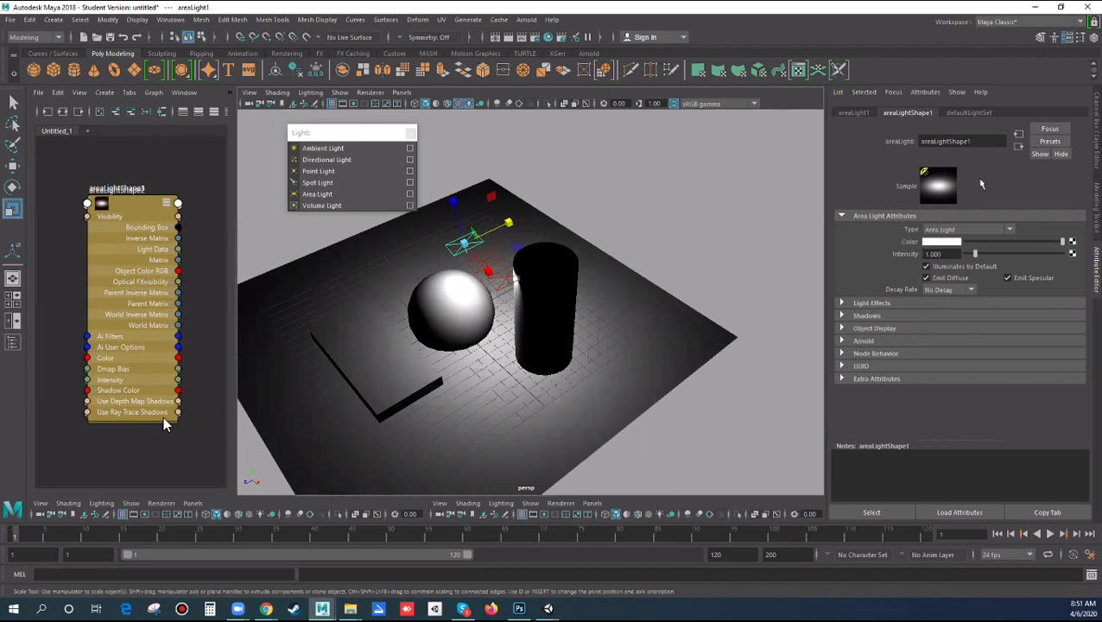
{"action": "left_click", "coordinate": [864, 113]}
{"action": "left_click", "coordinate": [906, 113]}
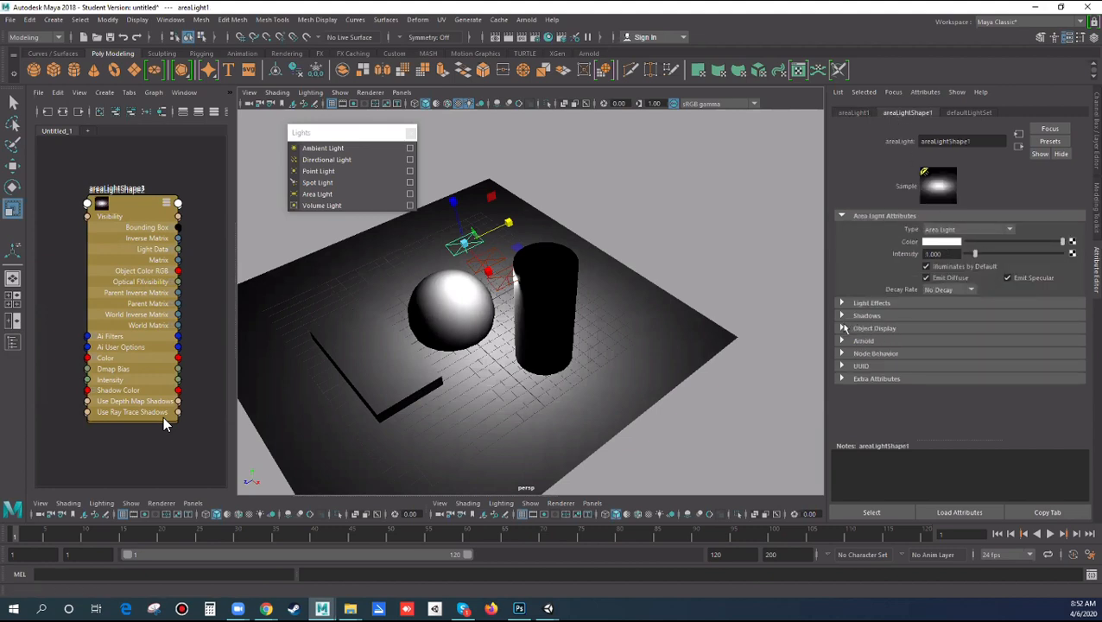
{"action": "left_click", "coordinate": [842, 380]}
{"action": "left_click", "coordinate": [842, 380]}
{"action": "left_click", "coordinate": [843, 303]}
{"action": "left_click", "coordinate": [842, 304]}
{"action": "left_click", "coordinate": [842, 329]}
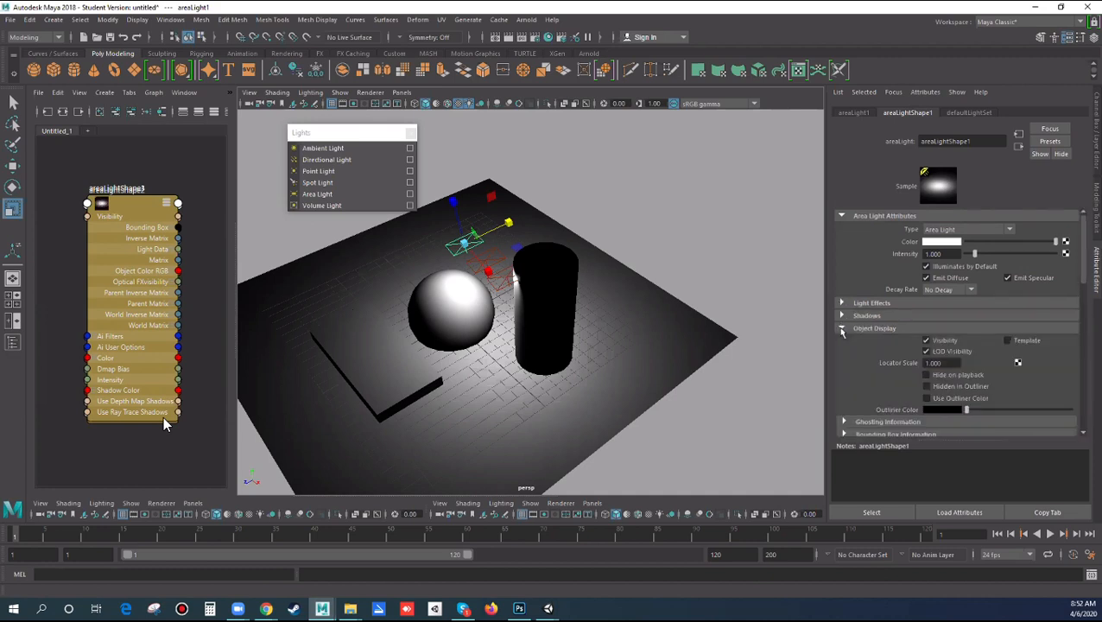
{"action": "scroll", "coordinate": [843, 333], "scroll_direction": "down", "scroll_amount": 2}
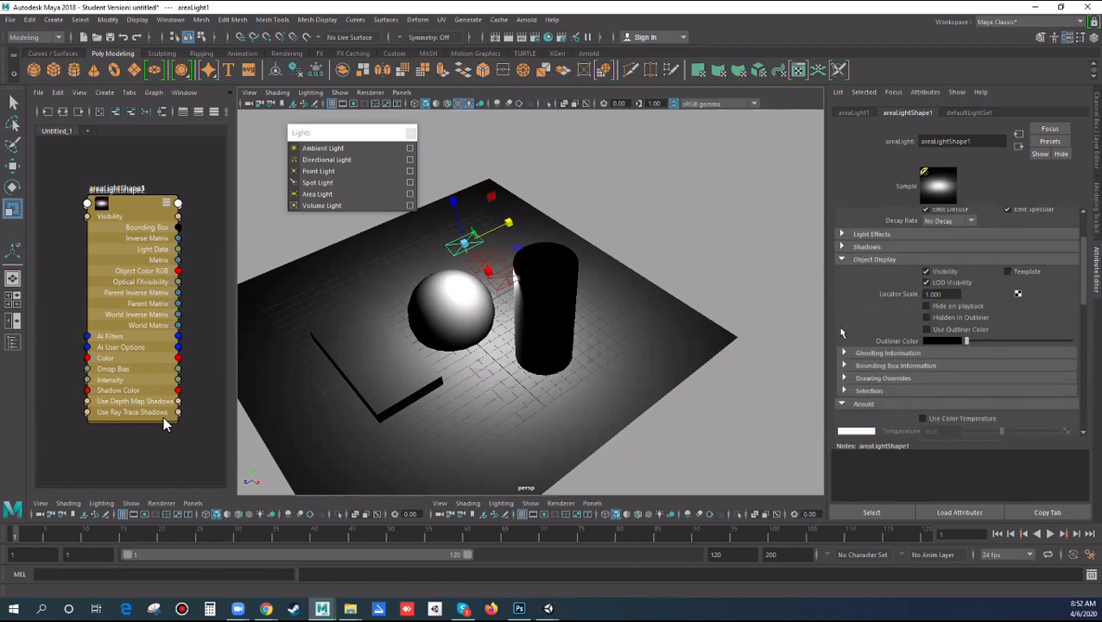
{"action": "scroll", "coordinate": [842, 332], "scroll_direction": "up", "scroll_amount": 2}
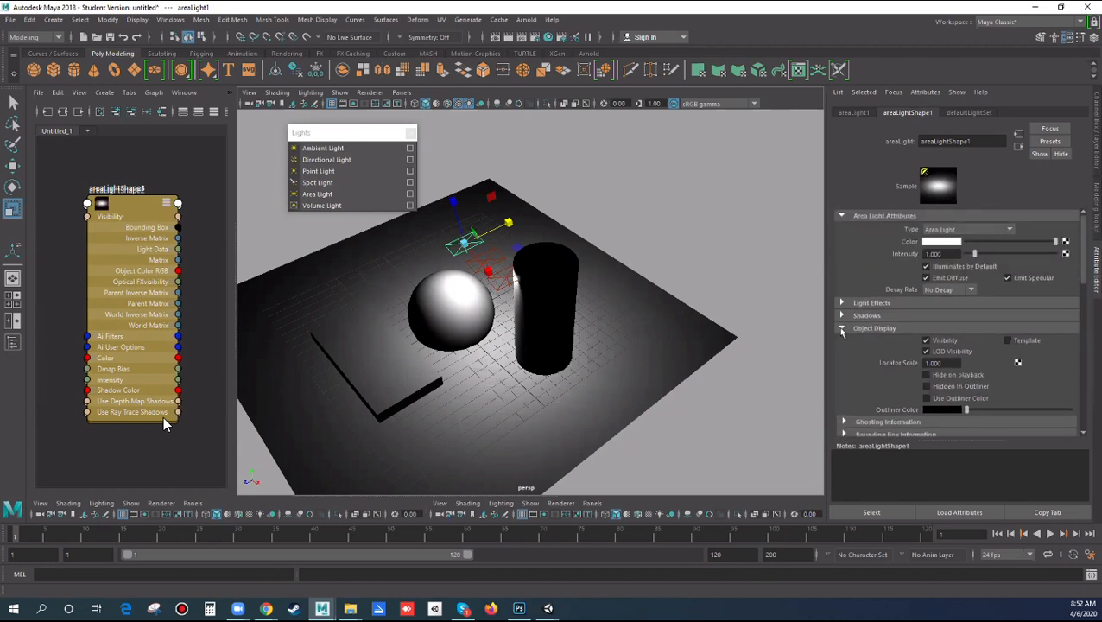
Step: Show the first area light's transform and shape values in the Channel Box
{"action": "left_click", "coordinate": [692, 252]}
{"action": "left_click", "coordinate": [467, 240]}
{"action": "key", "text": "ctrl+a"}
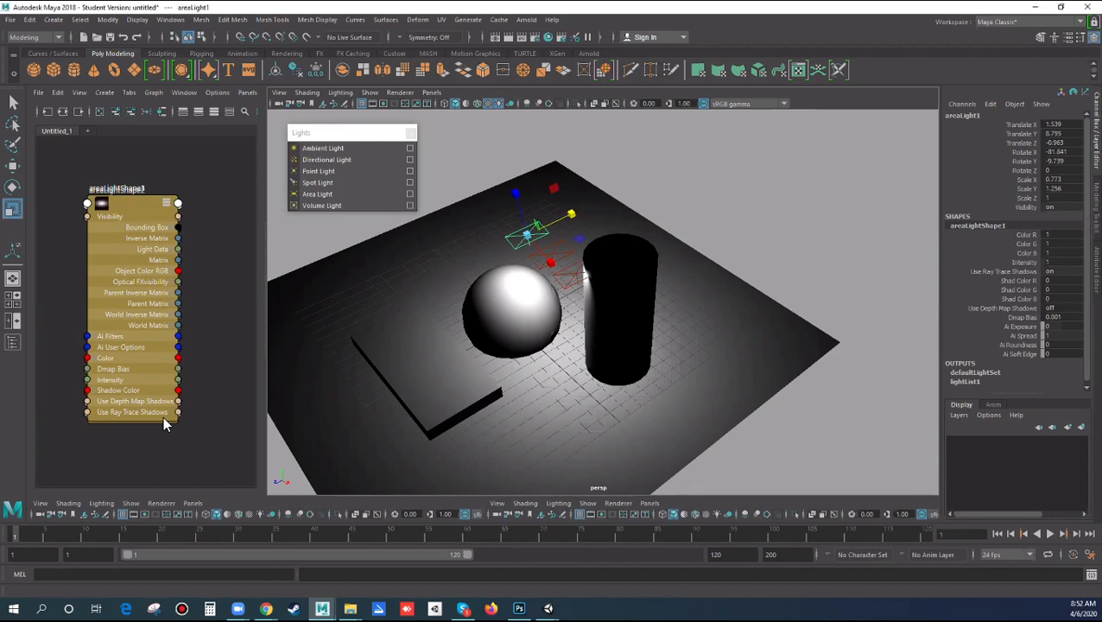
{"action": "left_click", "coordinate": [708, 214]}
{"action": "left_click", "coordinate": [536, 236]}
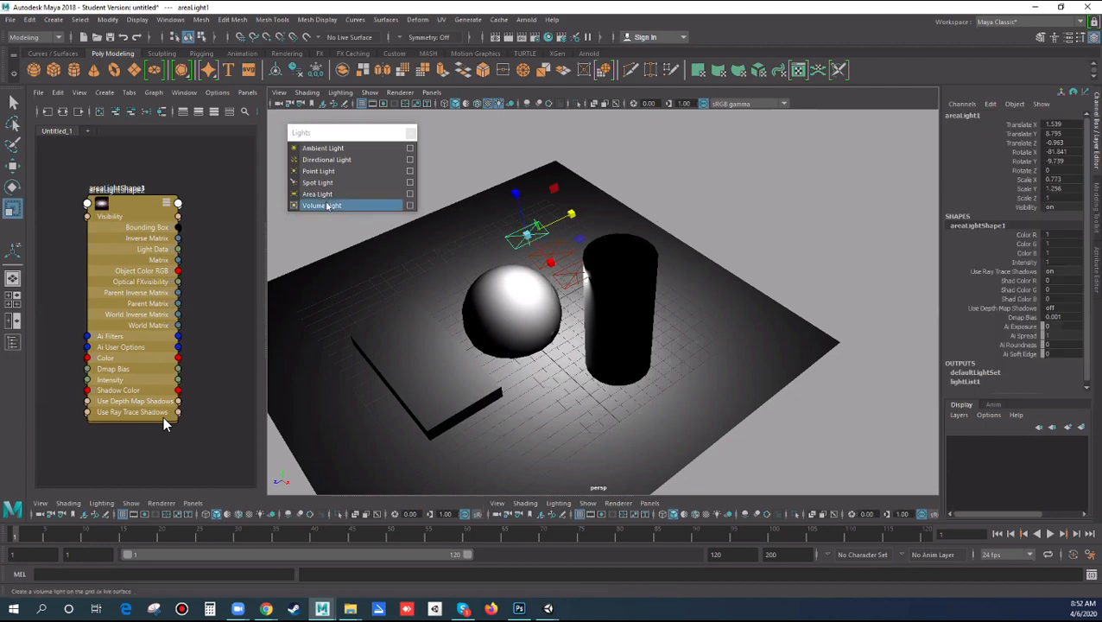
Step: Delete all three area lights from the scene
{"action": "left_click", "coordinate": [482, 175]}
{"action": "left_click", "coordinate": [529, 229]}
{"action": "key", "text": "Delete"}
{"action": "key", "text": "ctrl+z"}
{"action": "left_click", "coordinate": [574, 269]}
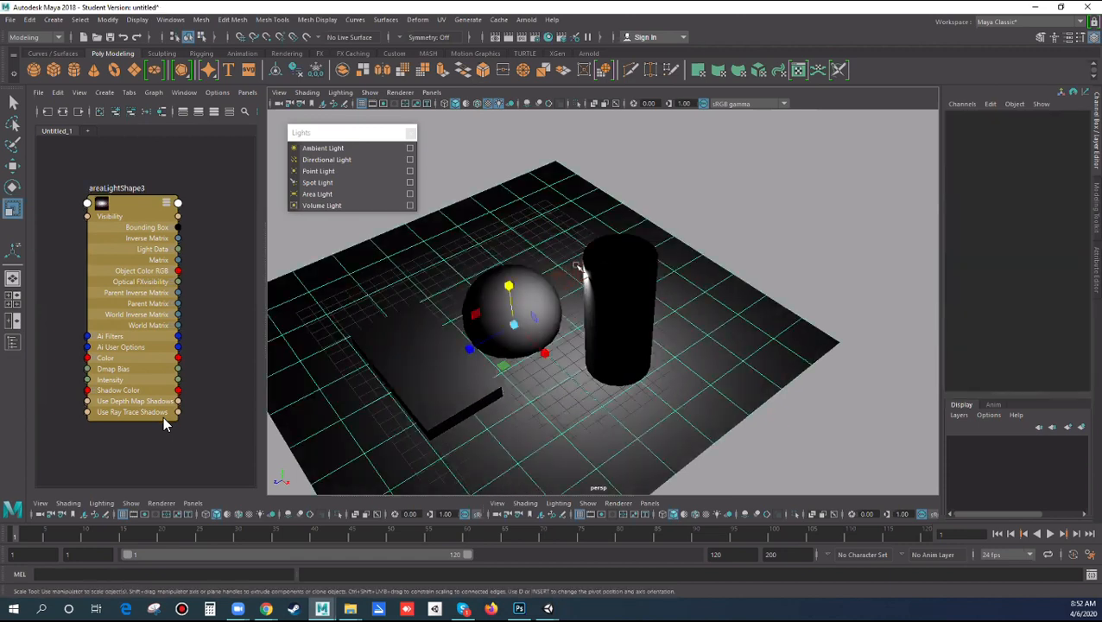
{"action": "key", "text": "Delete"}
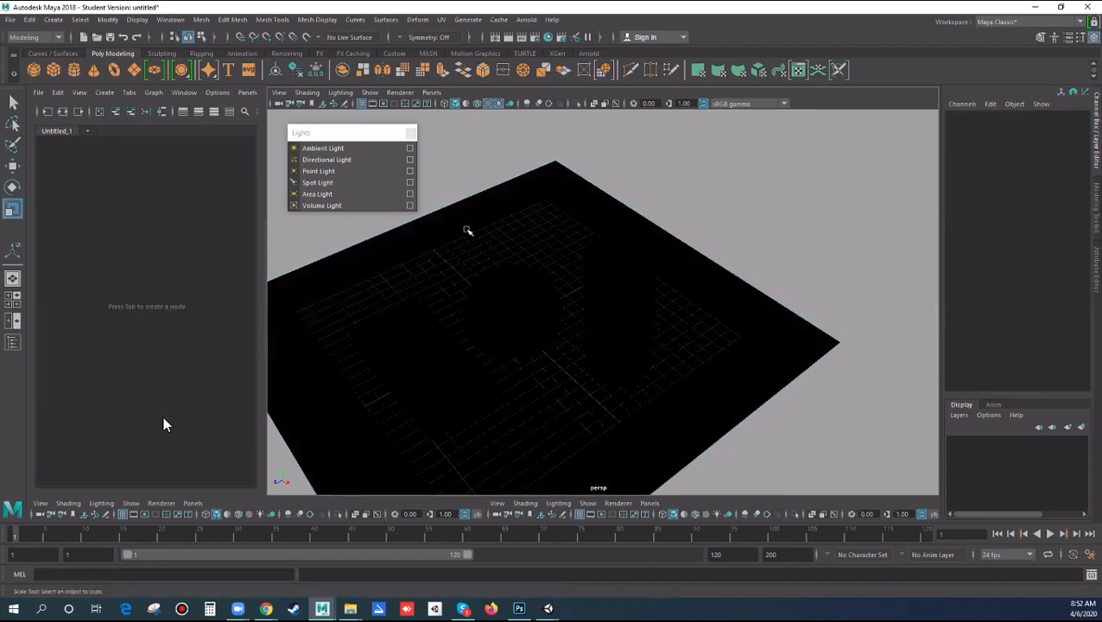
Step: Create a volume light and move it between the sphere and cylinder, at about X 7.045, Y 4.05
{"action": "left_click", "coordinate": [322, 205]}
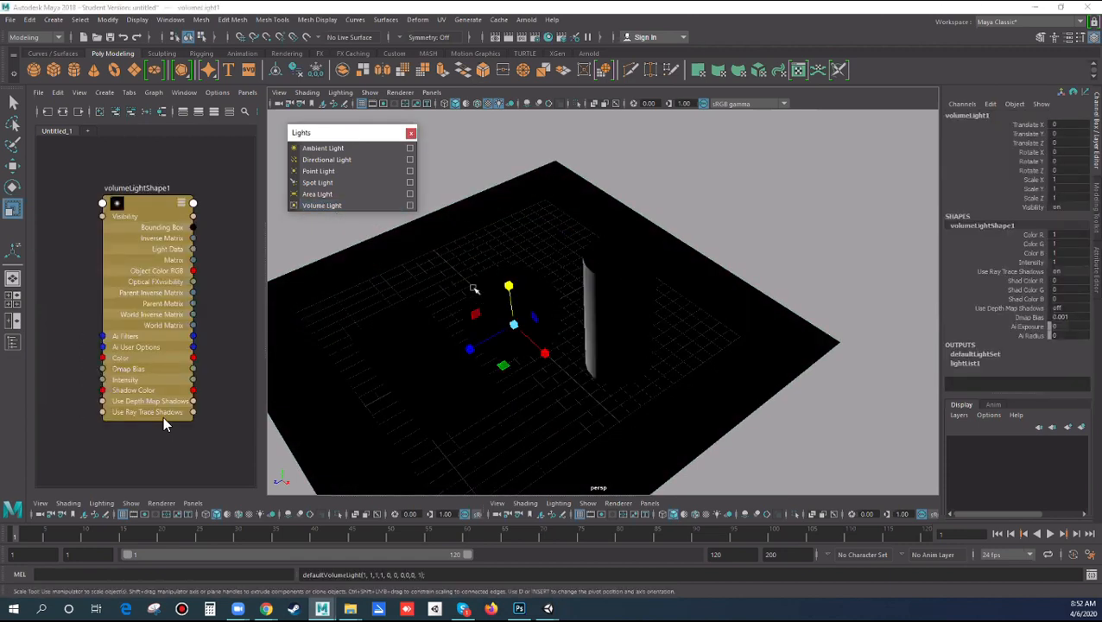
{"action": "key", "text": "w"}
{"action": "left_click_drag", "start_coordinate": [506, 302], "coordinate": [507, 262]}
{"action": "left_click_drag", "start_coordinate": [537, 309], "coordinate": [601, 361]}
{"action": "left_click_drag", "start_coordinate": [596, 411], "coordinate": [580, 362], "text": "alt"}
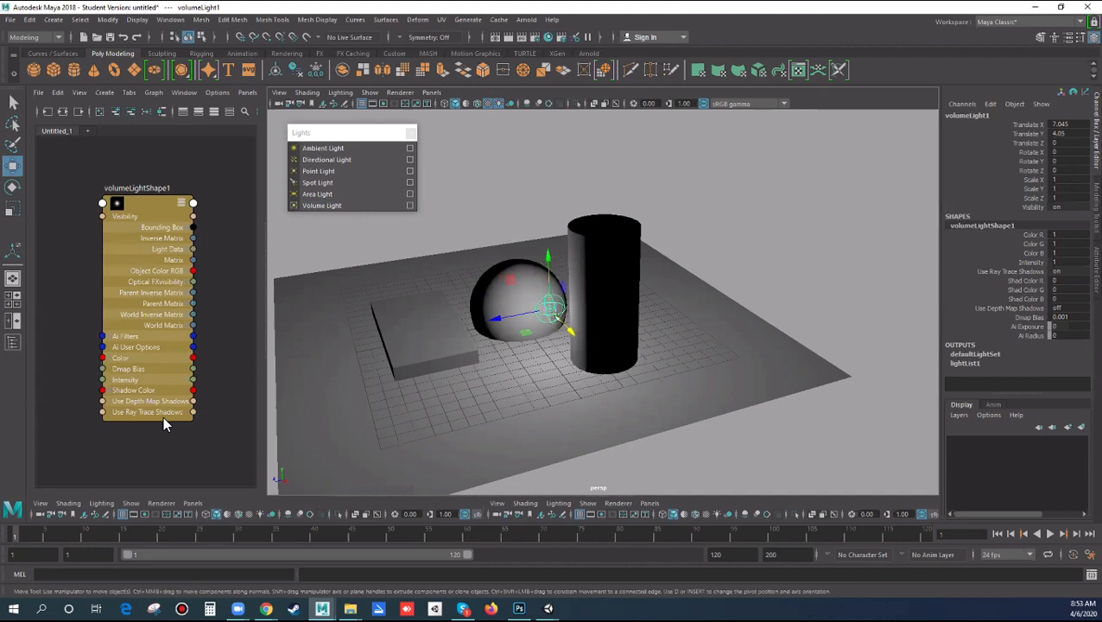
Step: Scale the volume light uniformly to 0.85 and move it in front of the cylinder, at about X 11.4, Y 4.16, Z 1.7
{"action": "scroll", "coordinate": [537, 304], "scroll_direction": "up", "scroll_amount": 3}
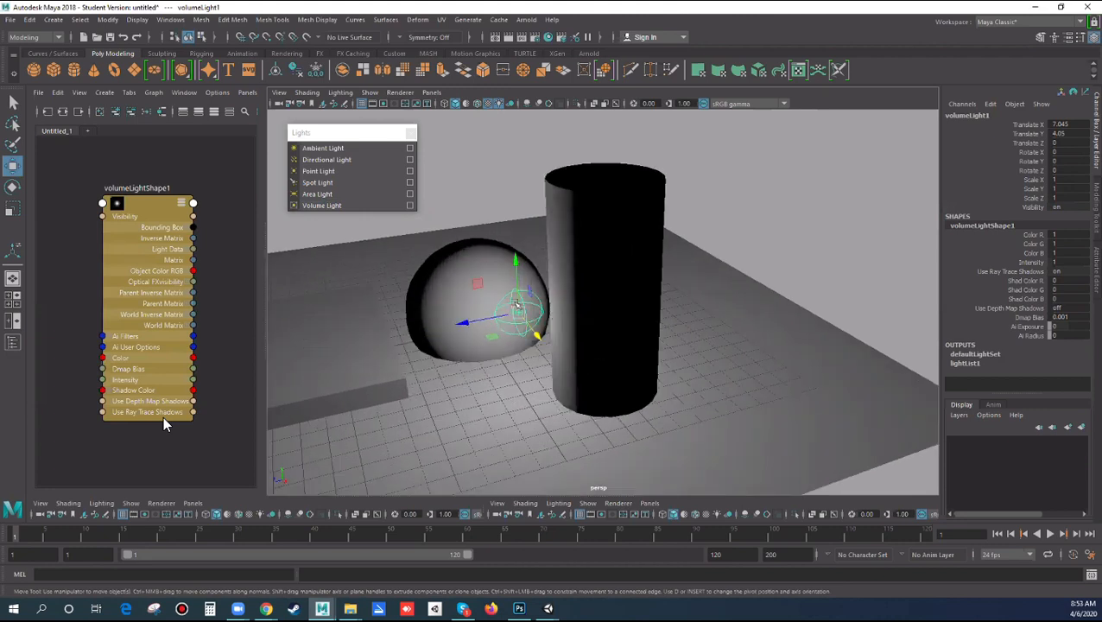
{"action": "key", "text": "r"}
{"action": "left_click_drag", "start_coordinate": [518, 314], "coordinate": [542, 323]}
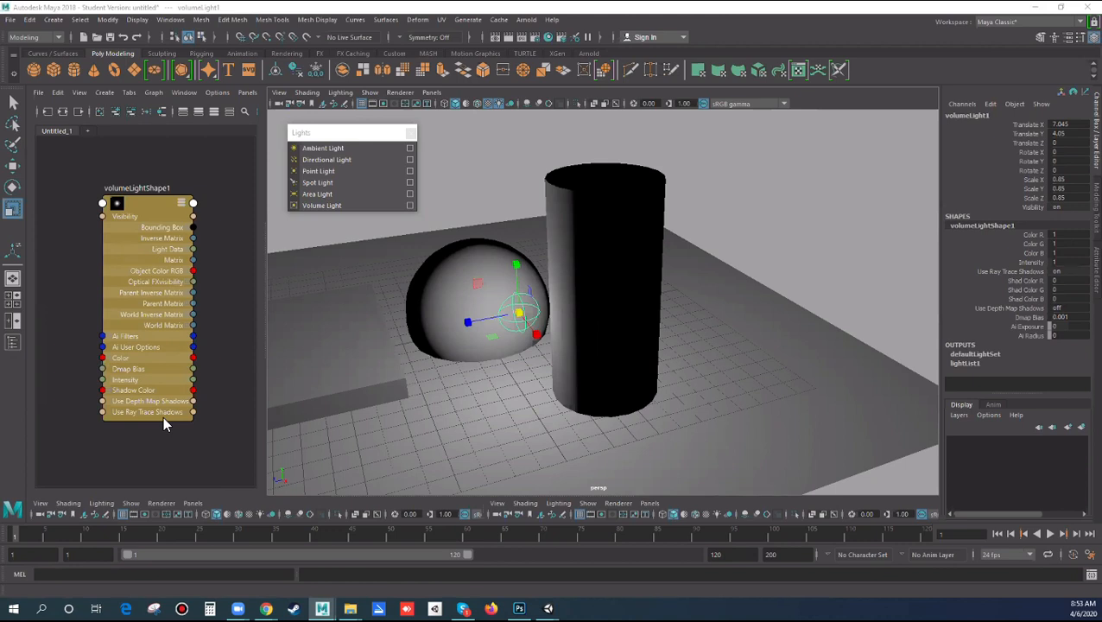
{"action": "left_click_drag", "start_coordinate": [554, 344], "coordinate": [512, 361], "text": "alt"}
{"action": "key", "text": "w"}
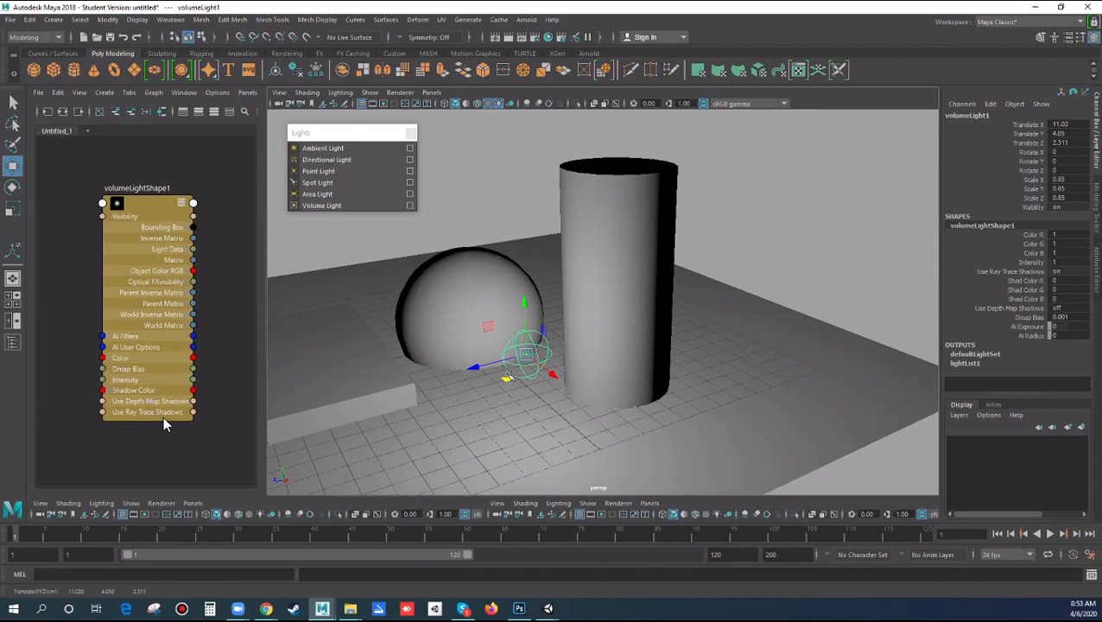
{"action": "left_click_drag", "start_coordinate": [521, 372], "coordinate": [552, 353]}
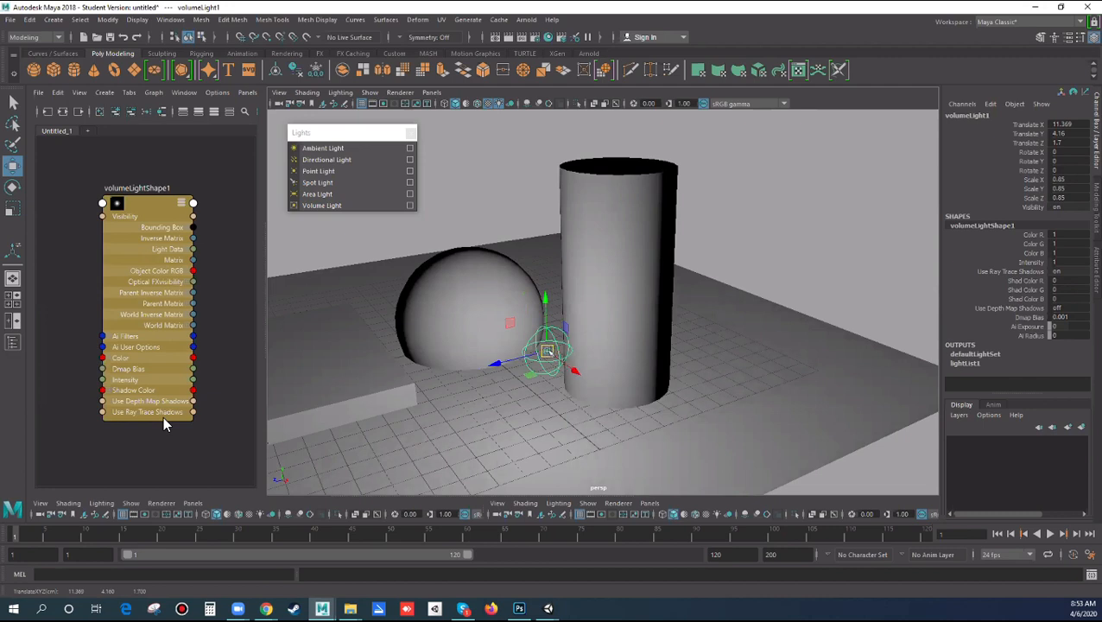
Step: Delete the volume light from the scene
{"action": "key", "text": "Delete"}
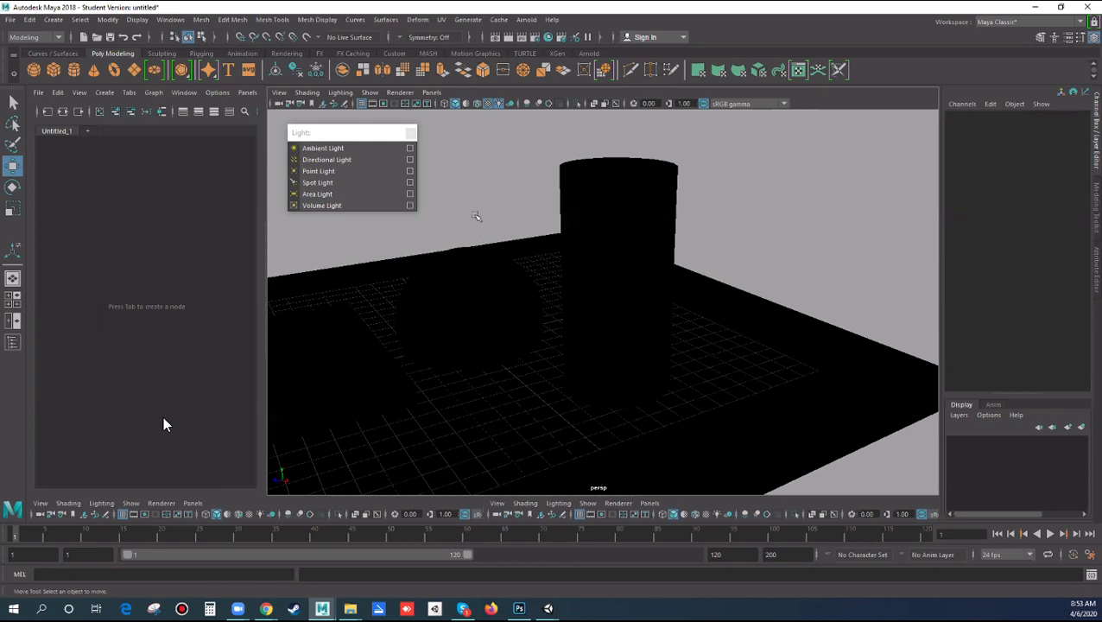
{"action": "left_click_drag", "start_coordinate": [501, 287], "coordinate": [573, 278], "text": "alt"}
{"action": "left_click_drag", "start_coordinate": [489, 279], "coordinate": [502, 276], "text": "alt"}
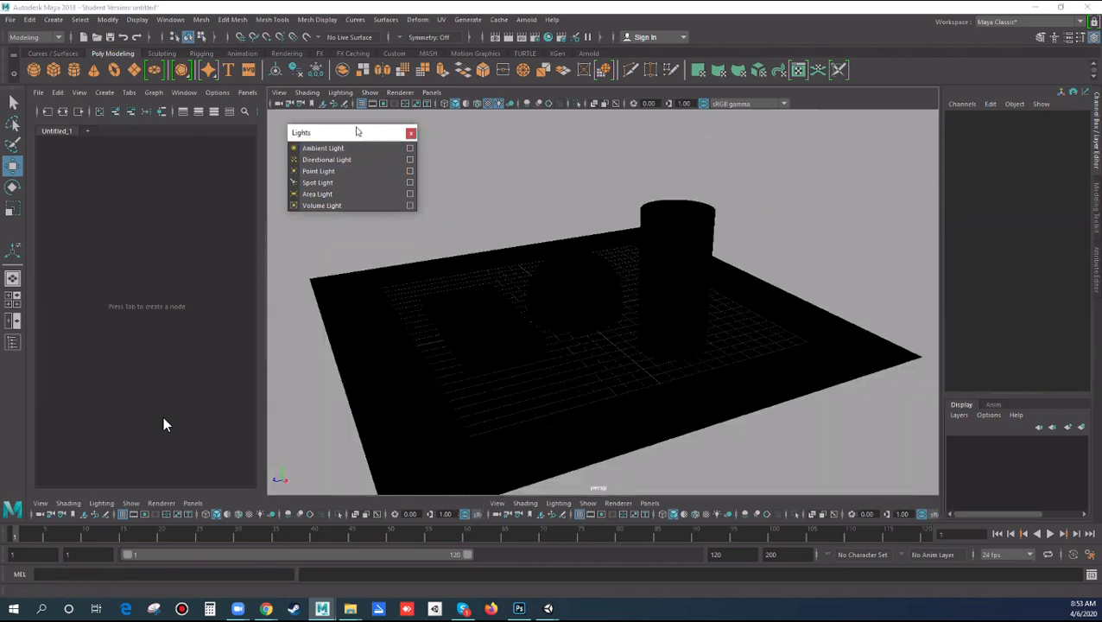
Step: Move the floating Lights window over the empty Node Editor, clear of the perspective view
{"action": "left_click_drag", "start_coordinate": [354, 129], "coordinate": [343, 121]}
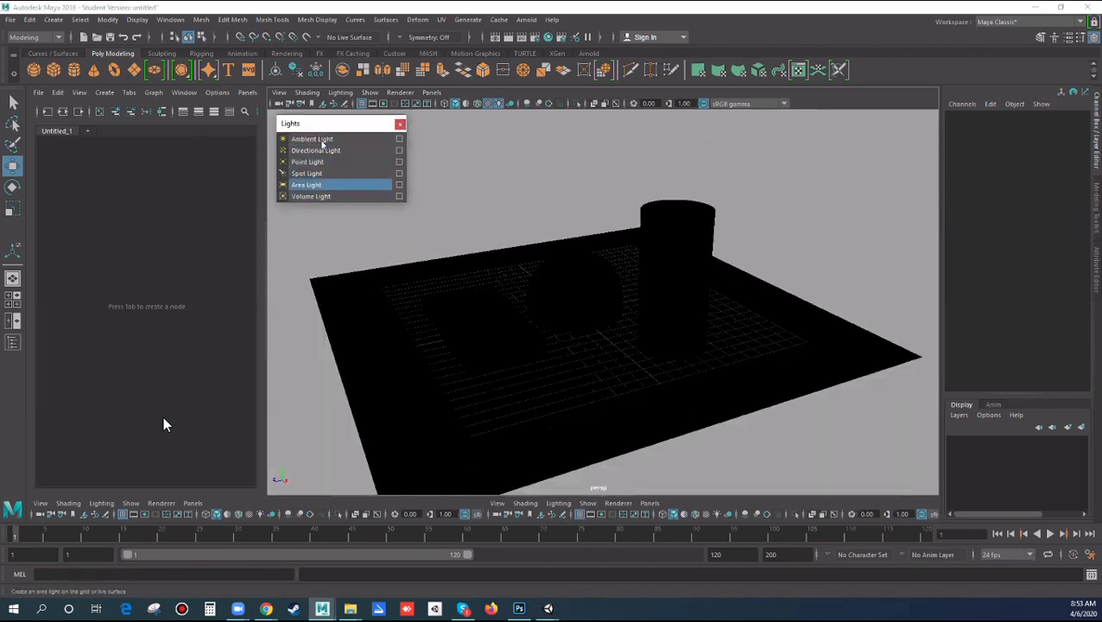
{"action": "middle_click_drag", "start_coordinate": [610, 289], "coordinate": [594, 321], "text": "alt"}
{"action": "left_click_drag", "start_coordinate": [574, 344], "coordinate": [585, 368], "text": "alt"}
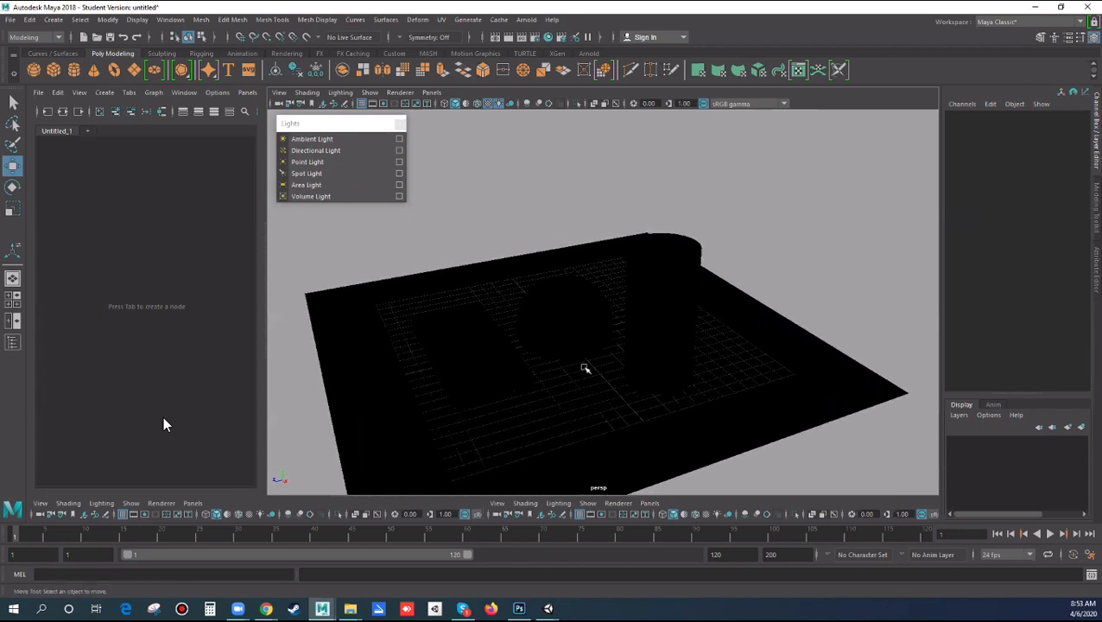
{"action": "left_click_drag", "start_coordinate": [591, 362], "coordinate": [551, 322], "text": "alt"}
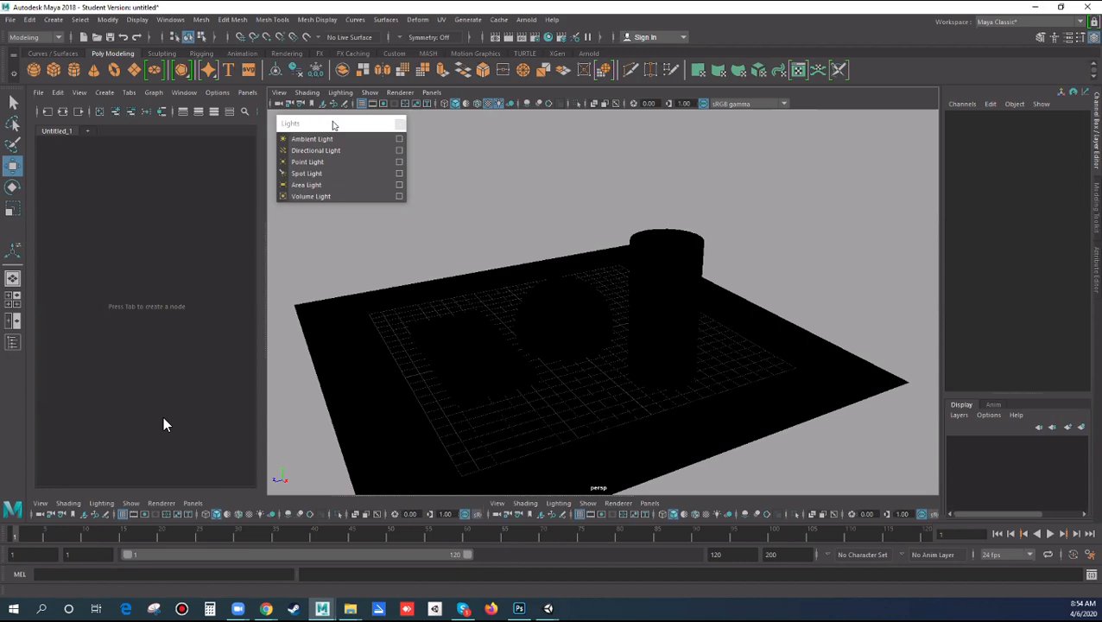
{"action": "left_click_drag", "start_coordinate": [334, 122], "coordinate": [159, 160]}
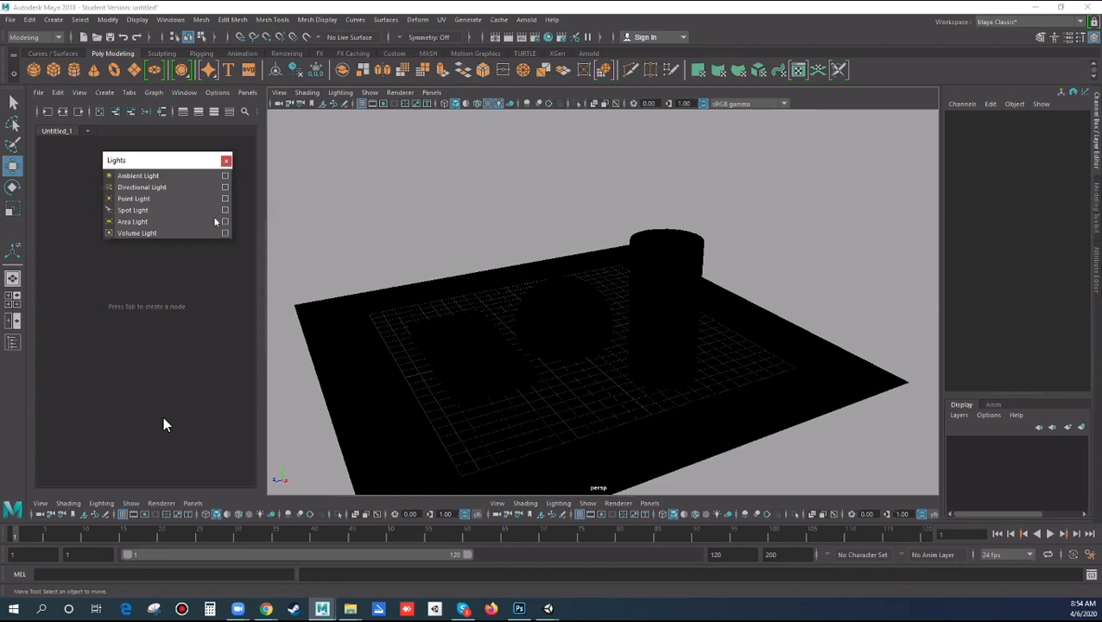
Step: Create a spot light, scale it uniformly to about 4.798 and move it to about X -13.181, Y 12.916, Z 12.15
{"action": "left_click", "coordinate": [154, 214]}
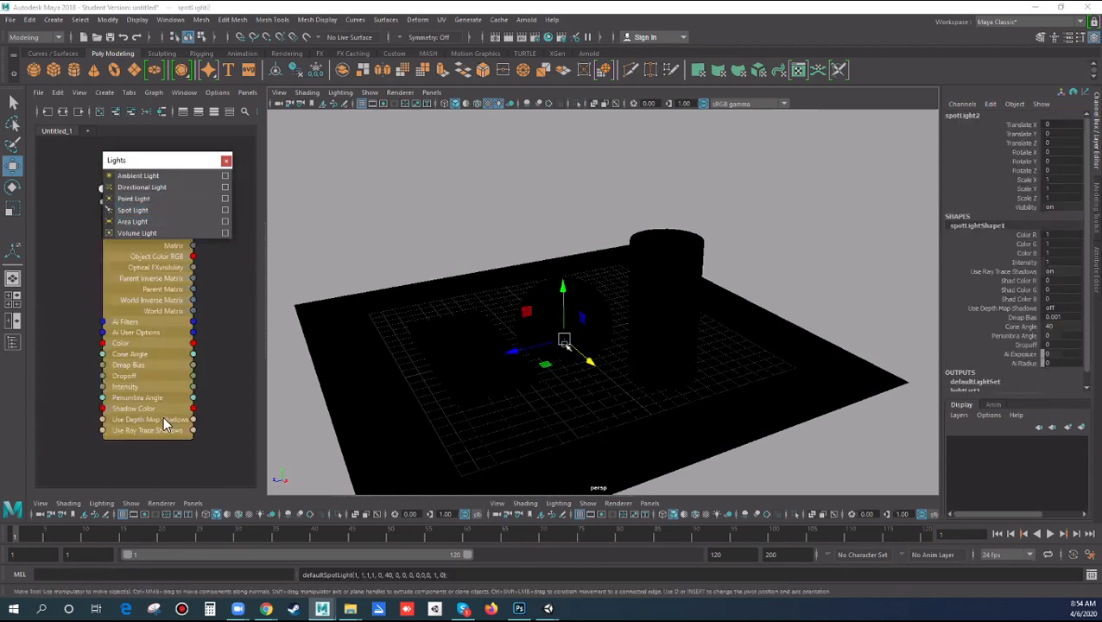
{"action": "left_click_drag", "start_coordinate": [565, 342], "coordinate": [615, 323]}
{"action": "key", "text": "r"}
{"action": "key", "text": "w"}
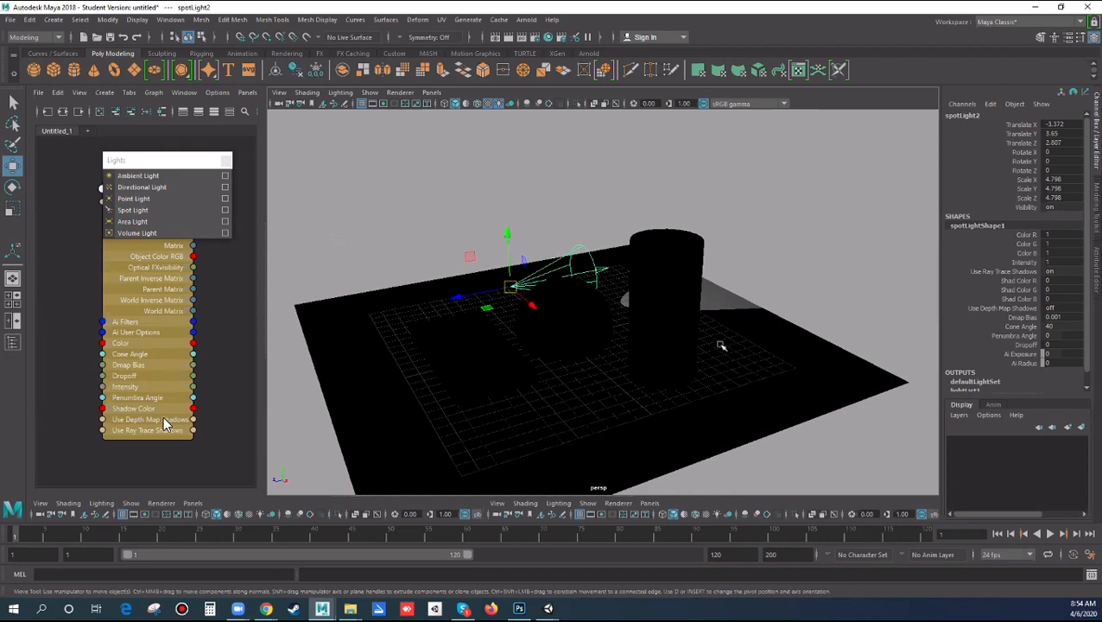
{"action": "left_click_drag", "start_coordinate": [514, 291], "coordinate": [342, 157]}
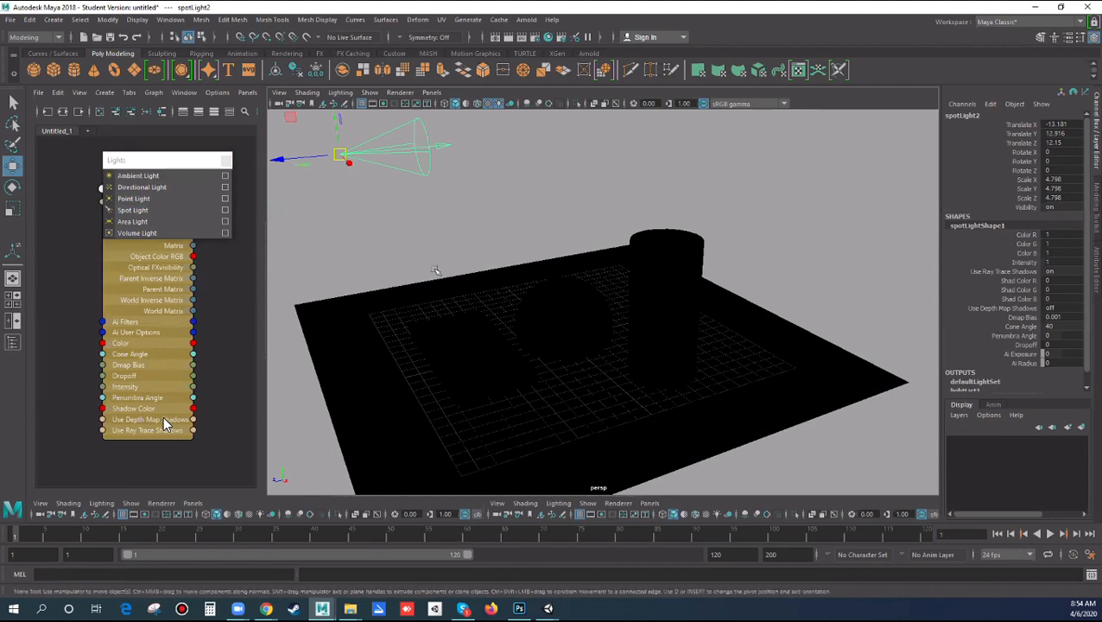
Step: Switch to the four-view layout with an enlarged perspective view, and move the Lights window clear of the spot light in the top view
{"action": "left_click", "coordinate": [15, 302]}
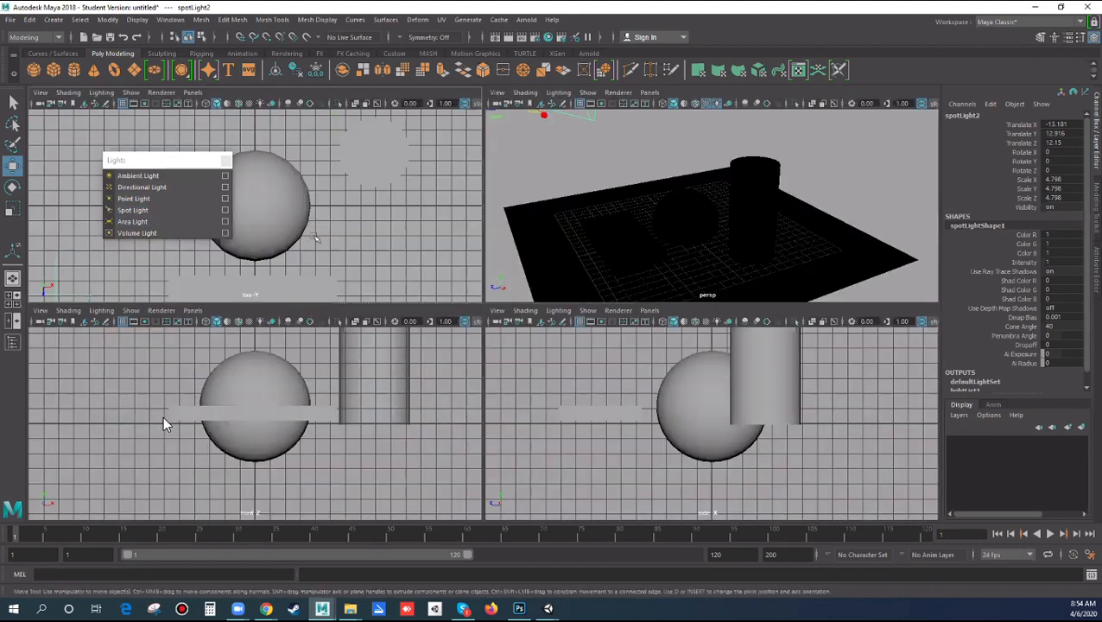
{"action": "left_click_drag", "start_coordinate": [485, 331], "coordinate": [342, 285]}
{"action": "left_click_drag", "start_coordinate": [144, 163], "coordinate": [296, 300]}
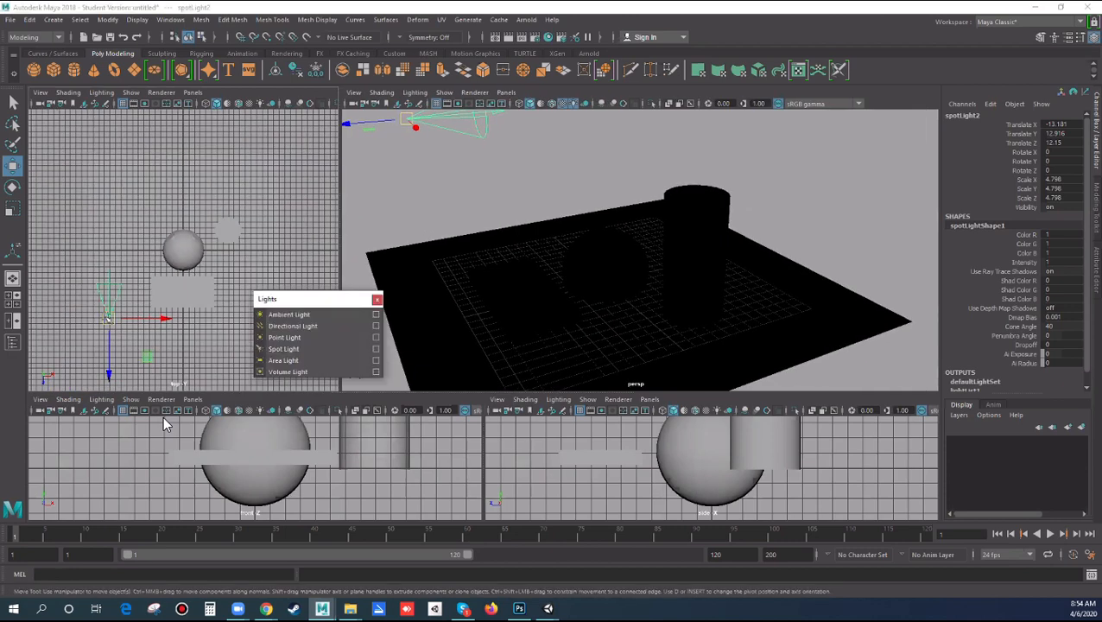
Step: Move the spot light to the slab's other side and raise it, to about X 10.215, Y 19.85
{"action": "left_click_drag", "start_coordinate": [108, 318], "coordinate": [241, 317]}
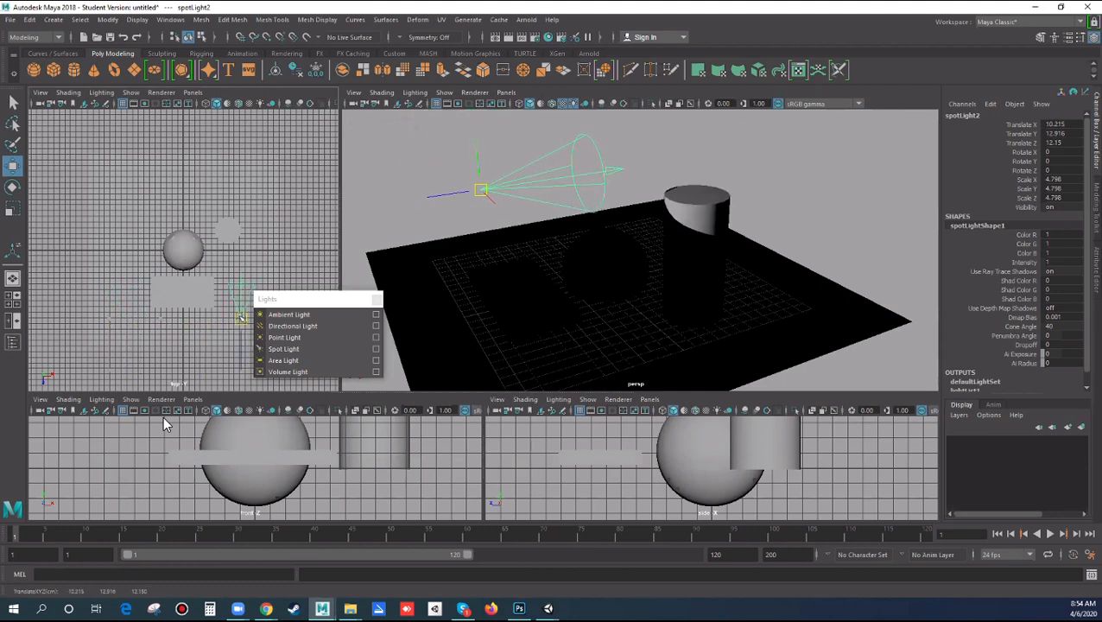
{"action": "scroll", "coordinate": [167, 423], "scroll_direction": "down", "scroll_amount": 5}
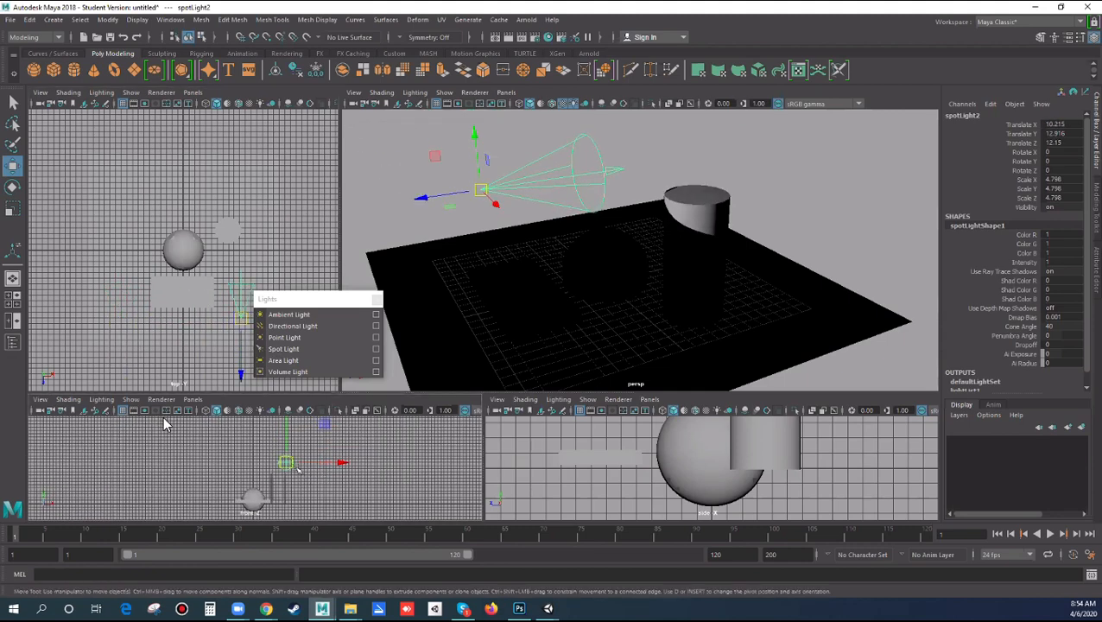
{"action": "scroll", "coordinate": [730, 483], "scroll_direction": "down", "scroll_amount": 5}
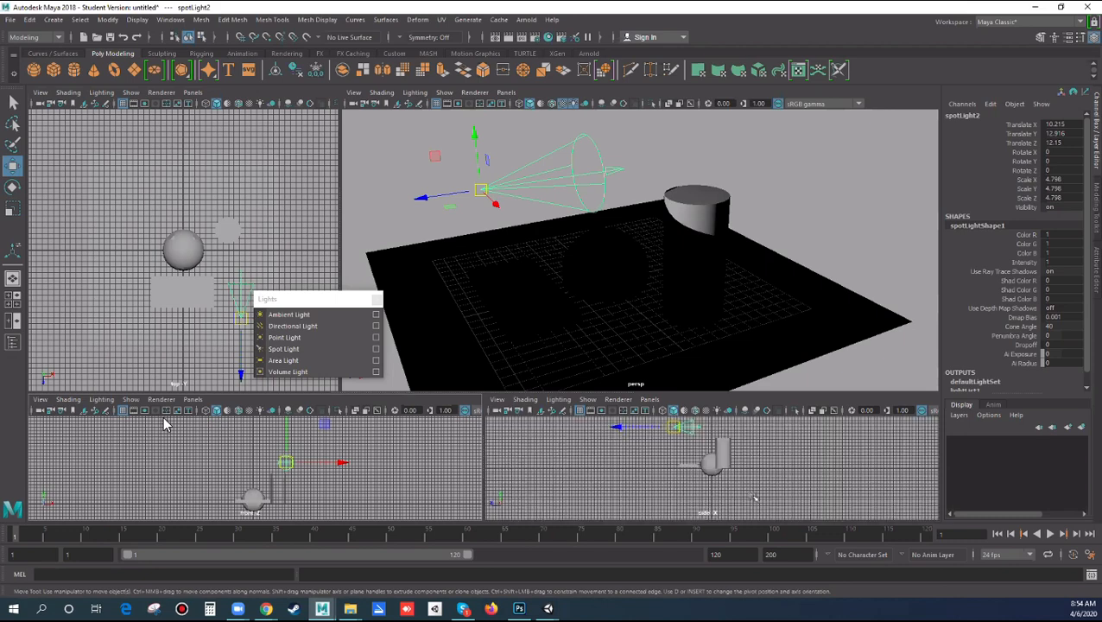
{"action": "key", "text": "w"}
{"action": "scroll", "coordinate": [672, 293], "scroll_direction": "down", "scroll_amount": 3}
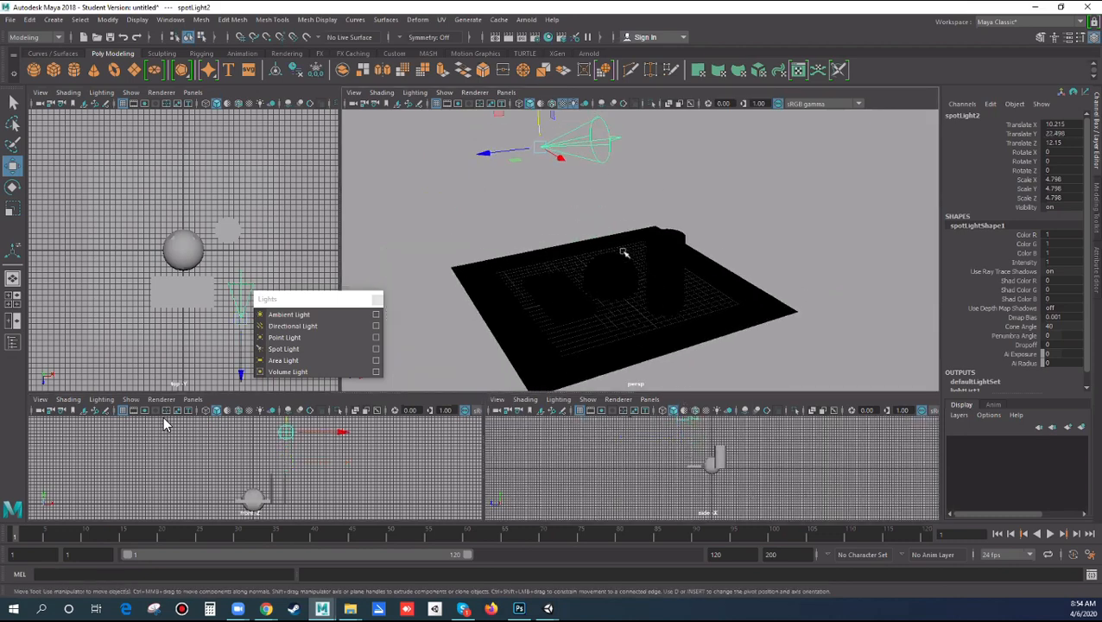
{"action": "left_click_drag", "start_coordinate": [536, 128], "coordinate": [546, 157]}
{"action": "scroll", "coordinate": [622, 260], "scroll_direction": "up", "scroll_amount": 2}
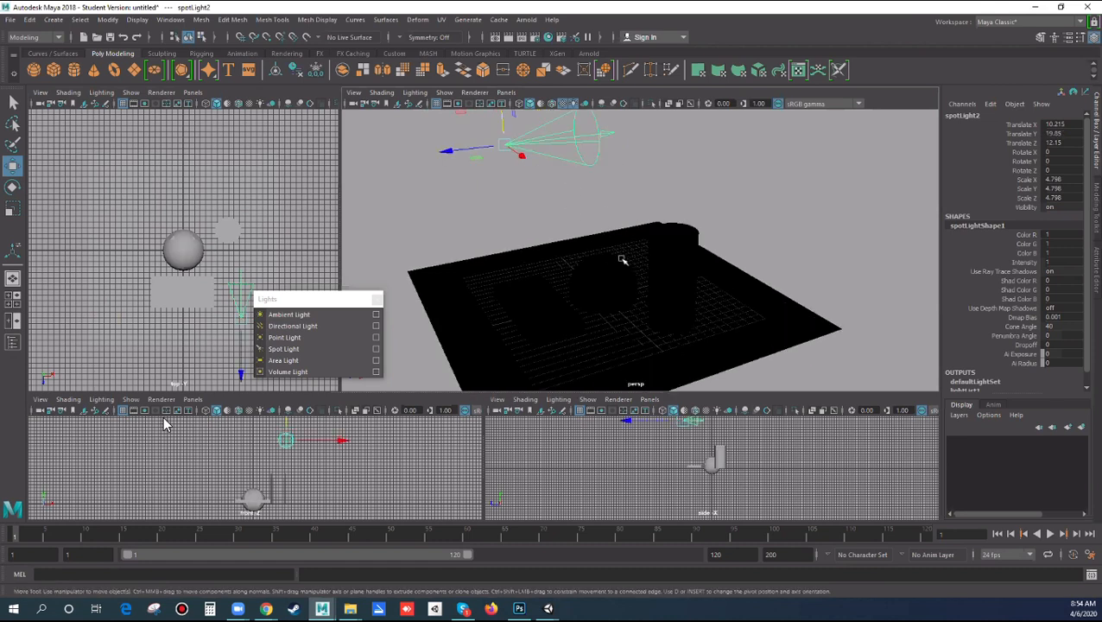
Step: Aim the spot light down between the sphere and cylinder by moving its target with the Show Manipulator tool
{"action": "key", "text": "t"}
{"action": "left_click_drag", "start_coordinate": [578, 141], "coordinate": [628, 300]}
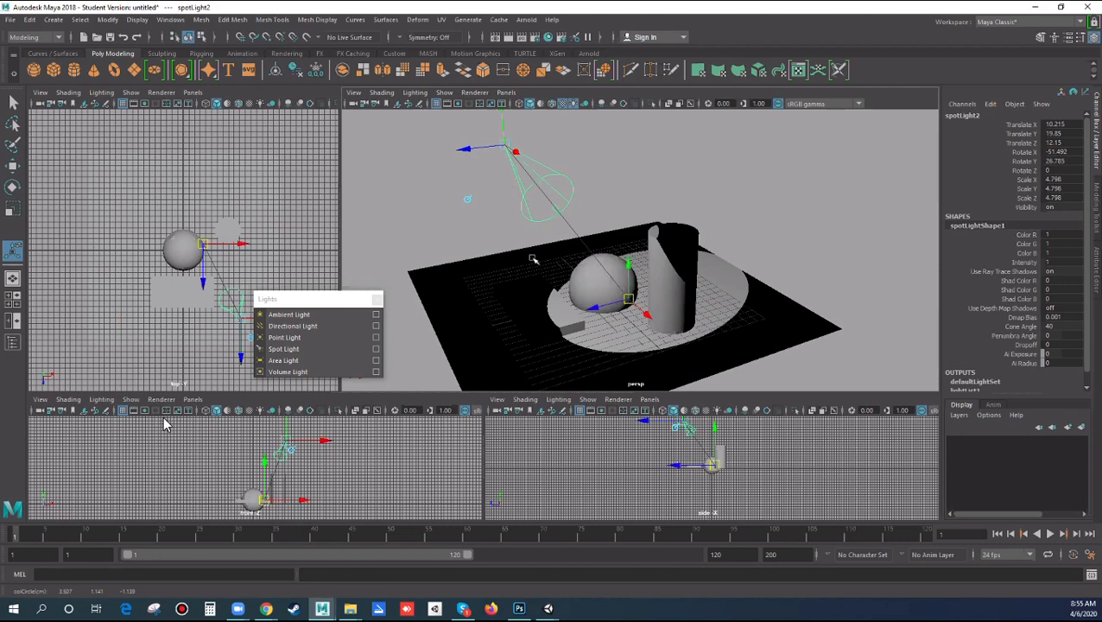
{"action": "scroll", "coordinate": [591, 268], "scroll_direction": "down", "scroll_amount": 4}
{"action": "left_click_drag", "start_coordinate": [604, 280], "coordinate": [579, 269], "text": "alt"}
{"action": "scroll", "coordinate": [648, 299], "scroll_direction": "up", "scroll_amount": 1}
{"action": "right_click_drag", "start_coordinate": [648, 300], "coordinate": [731, 314], "text": "alt"}
{"action": "left_click_drag", "start_coordinate": [730, 315], "coordinate": [735, 292], "text": "alt"}
{"action": "right_click_drag", "start_coordinate": [735, 292], "coordinate": [768, 306], "text": "alt"}
{"action": "left_click_drag", "start_coordinate": [761, 294], "coordinate": [762, 284], "text": "alt"}
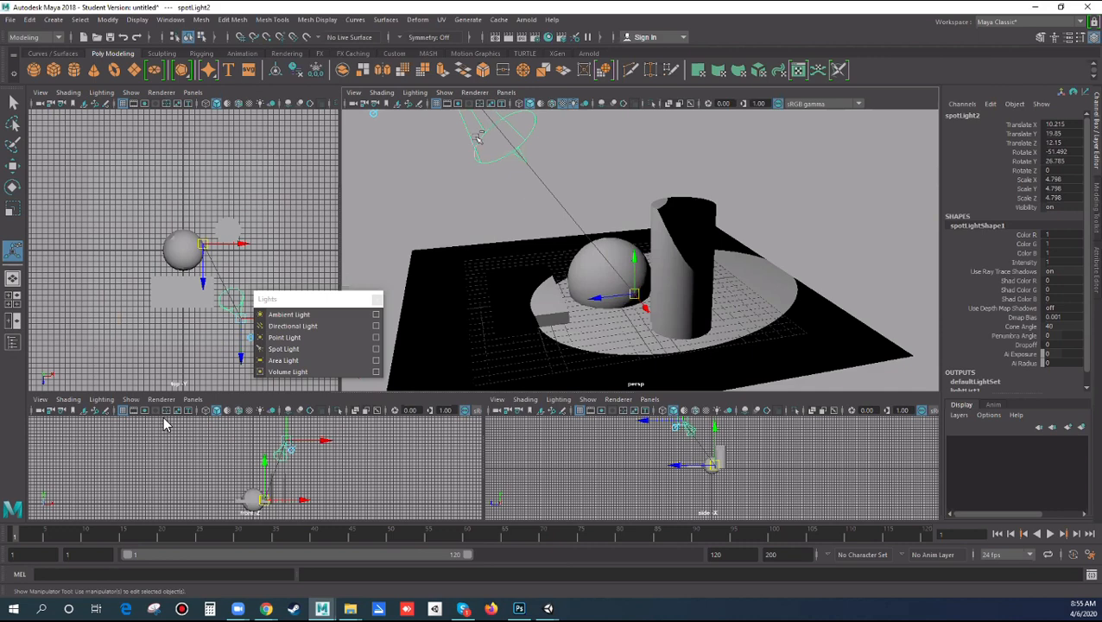
Step: Set the spot light's intensity to 1.205, cone angle to about 40.124 and penumbra angle to about 5.663
{"action": "key", "text": "ctrl+a"}
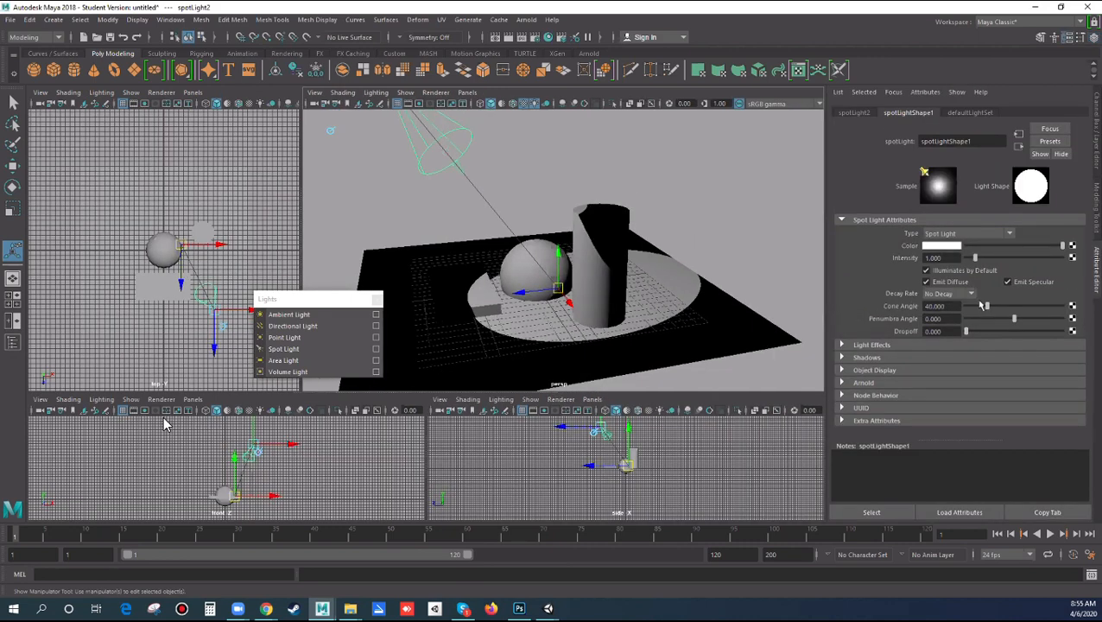
{"action": "left_click_drag", "start_coordinate": [975, 261], "coordinate": [977, 262]}
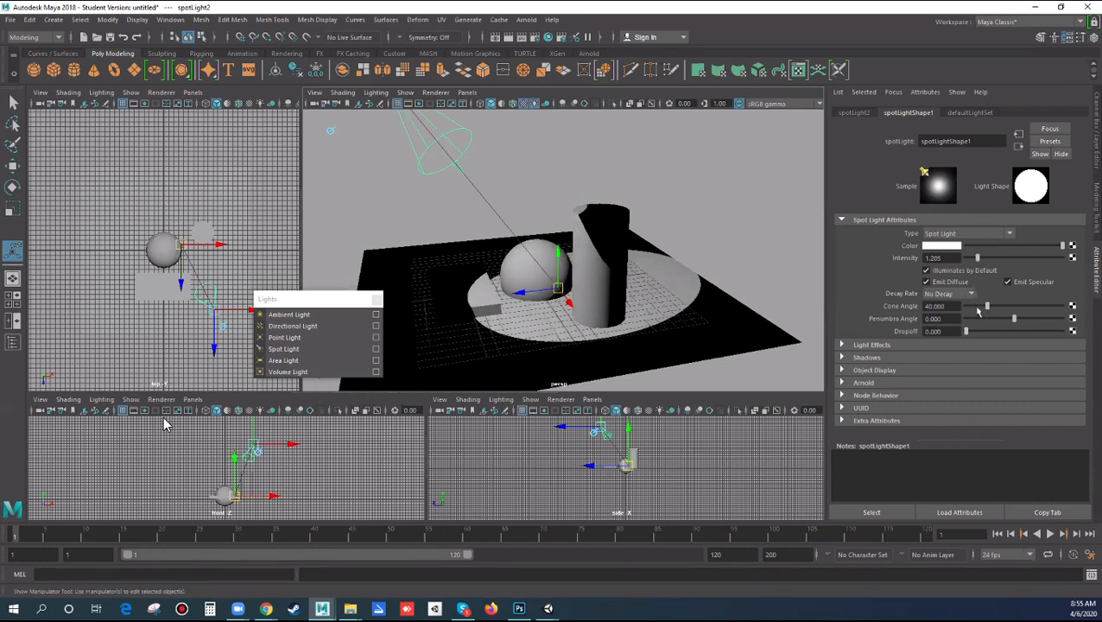
{"action": "left_click_drag", "start_coordinate": [988, 308], "coordinate": [1041, 335]}
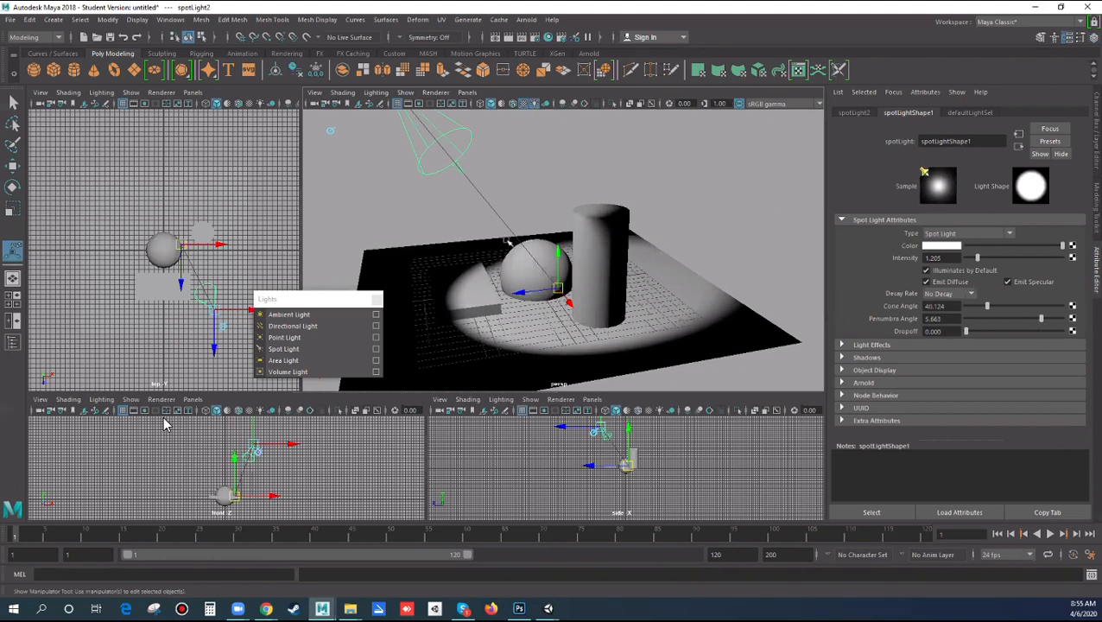
Step: Move the spot light's origin slightly closer to the objects, to about X 8.6, and clear the Lights window away from the perspective view
{"action": "mouse_move", "coordinate": [217, 313]}
{"action": "left_mouse_down"}
{"action": "mouse_move", "coordinate": [289, 307]}
{"action": "mouse_move", "coordinate": [208, 311]}
{"action": "left_mouse_up"}
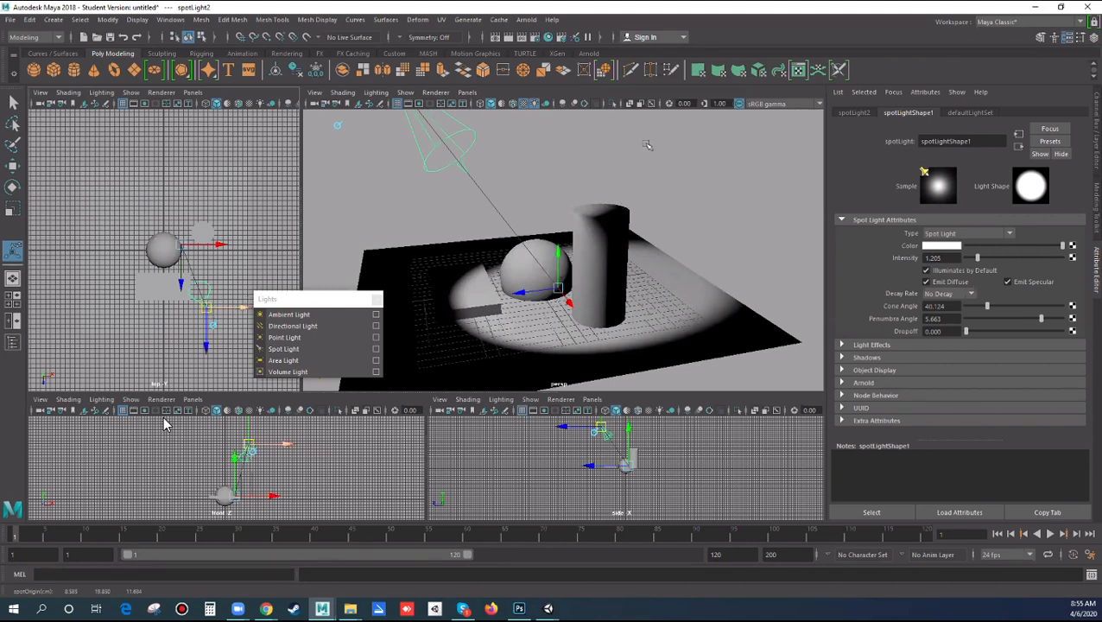
{"action": "left_click_drag", "start_coordinate": [317, 305], "coordinate": [121, 338]}
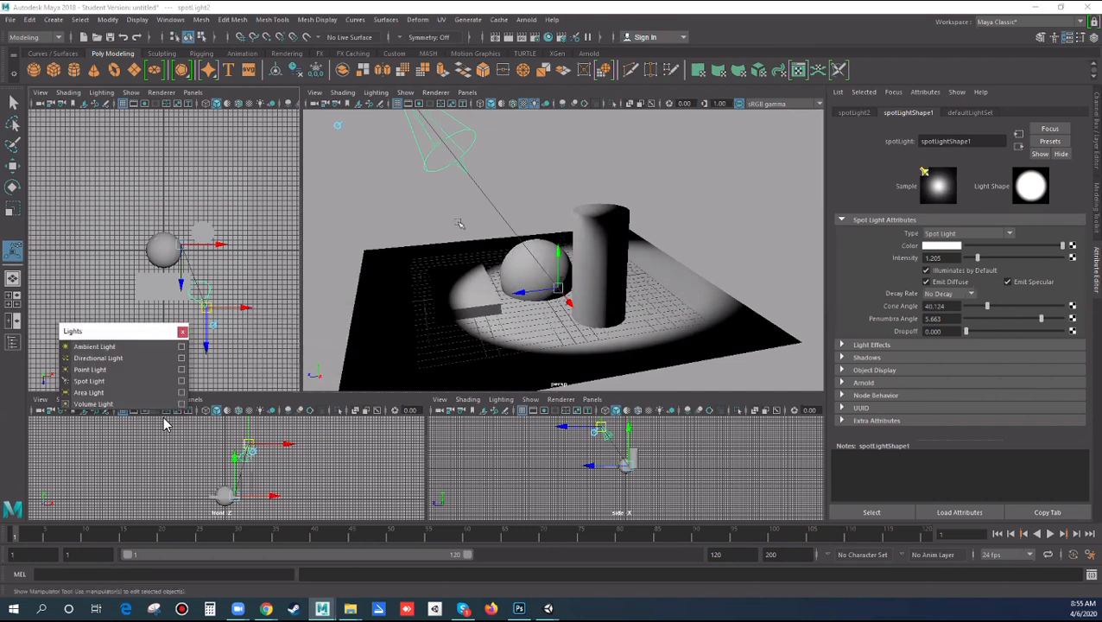
{"action": "left_click", "coordinate": [682, 95]}
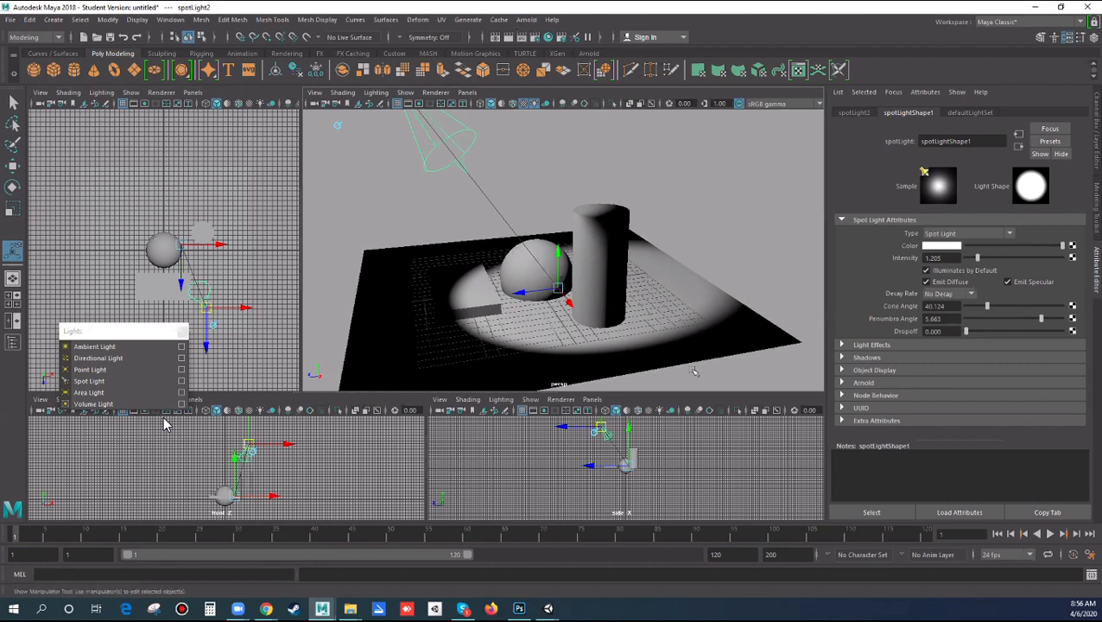
Step: Show the resolution gate in the perspective view and enlarge that view within the four-view layout
{"action": "mouse_move", "coordinate": [300, 319]}
{"action": "left_mouse_down"}
{"action": "mouse_move", "coordinate": [492, 311]}
{"action": "mouse_move", "coordinate": [291, 306]}
{"action": "mouse_move", "coordinate": [345, 305]}
{"action": "mouse_move", "coordinate": [309, 304]}
{"action": "left_mouse_up"}
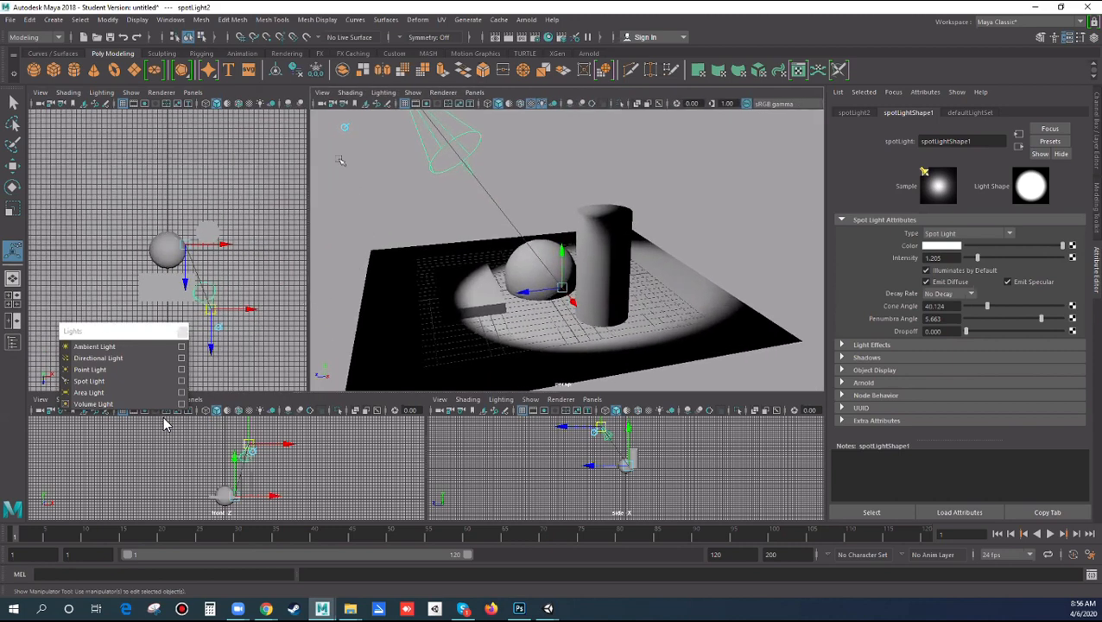
{"action": "left_click", "coordinate": [322, 92]}
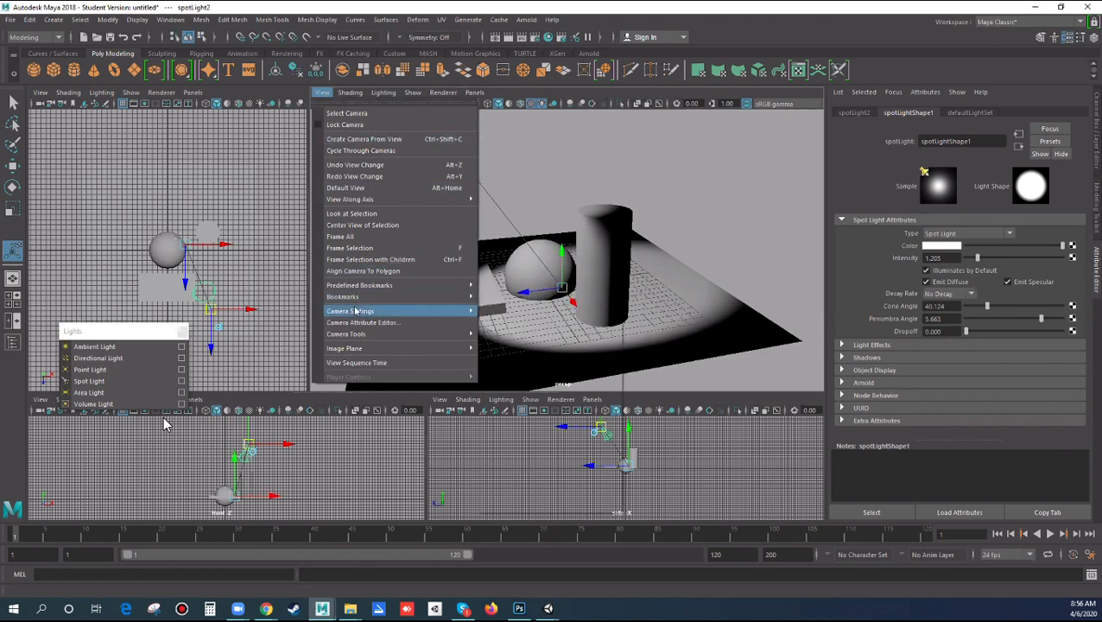
{"action": "mouse_move", "coordinate": [355, 311]}
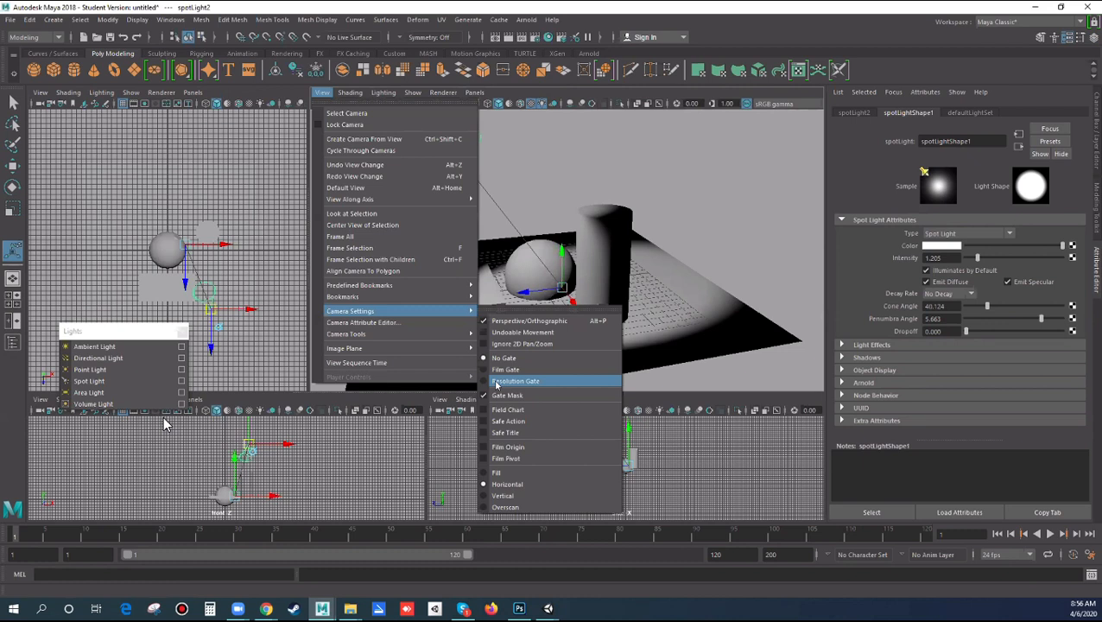
{"action": "left_click", "coordinate": [496, 382]}
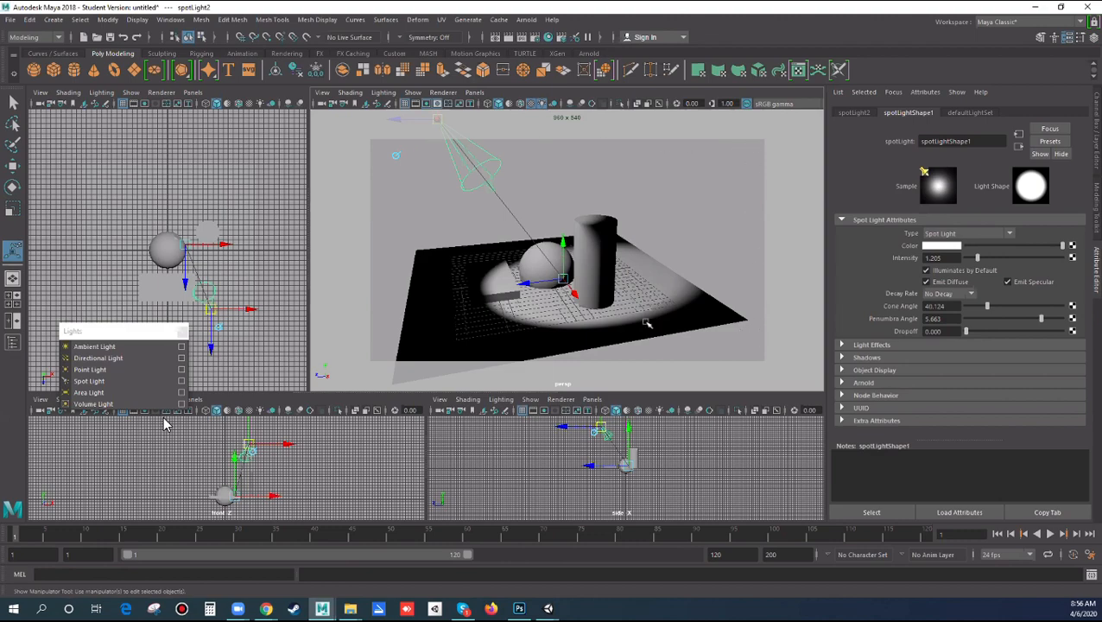
{"action": "left_click_drag", "start_coordinate": [320, 323], "coordinate": [283, 323]}
{"action": "left_click_drag", "start_coordinate": [331, 393], "coordinate": [356, 417]}
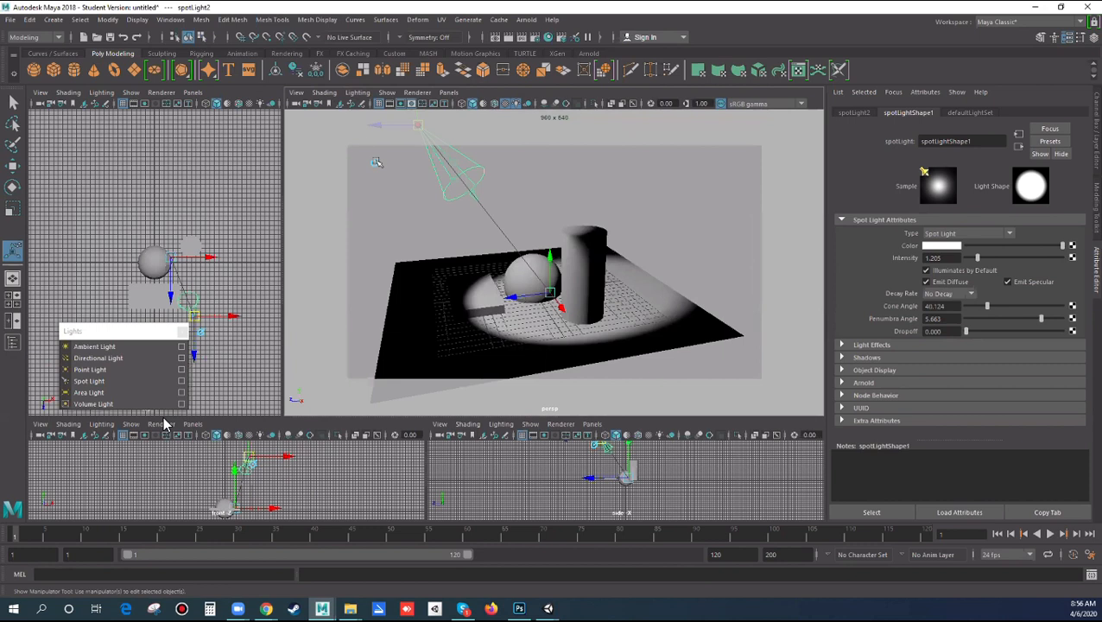
Step: Compare the perspective view with No Gate and Film Gate before restoring its Resolution Gate
{"action": "left_click", "coordinate": [306, 95]}
{"action": "mouse_move", "coordinate": [348, 313]}
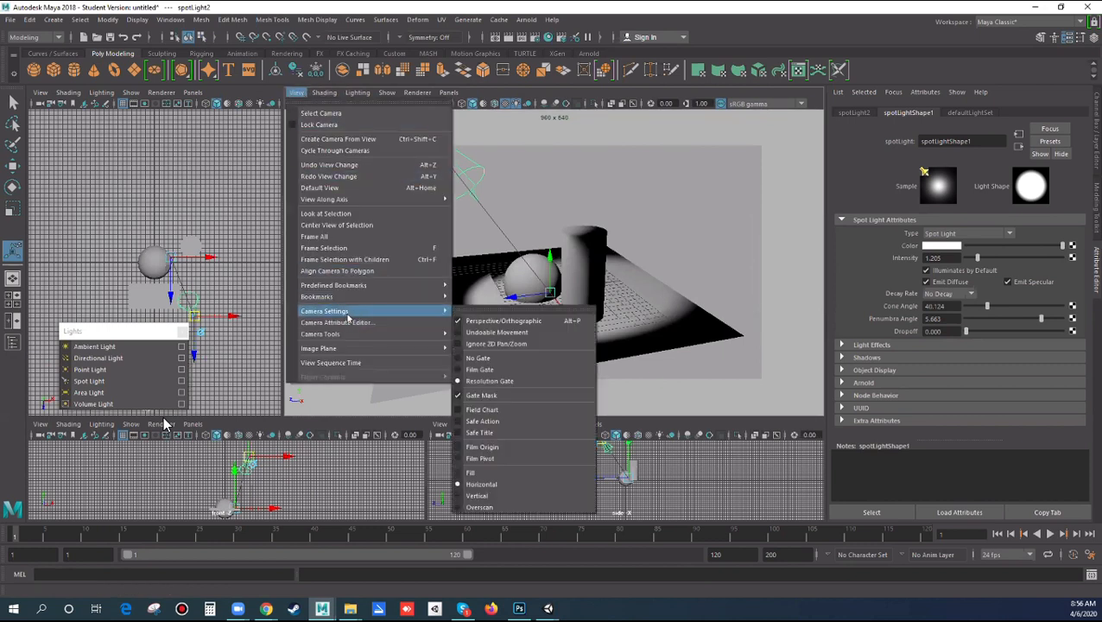
{"action": "left_click", "coordinate": [486, 361]}
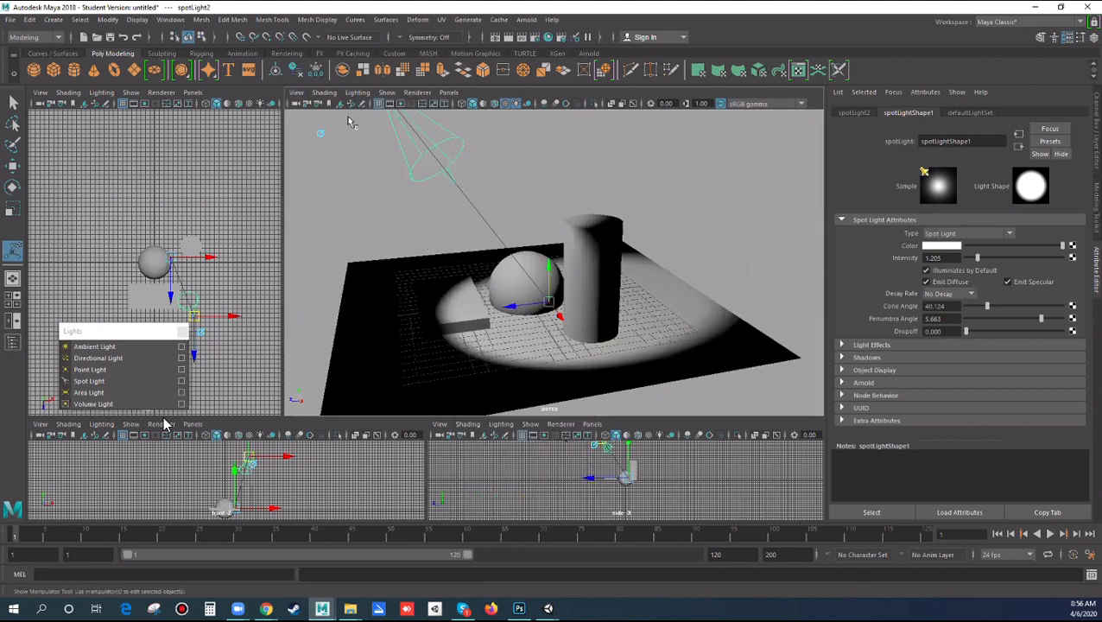
{"action": "left_click", "coordinate": [296, 92]}
{"action": "mouse_move", "coordinate": [337, 310]}
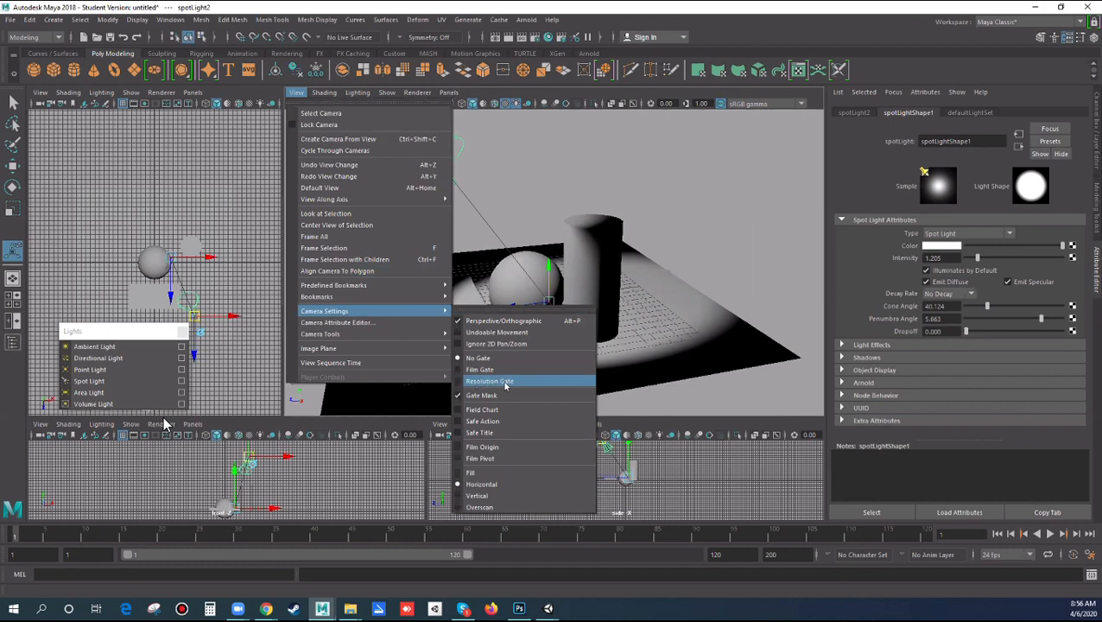
{"action": "left_click", "coordinate": [480, 370]}
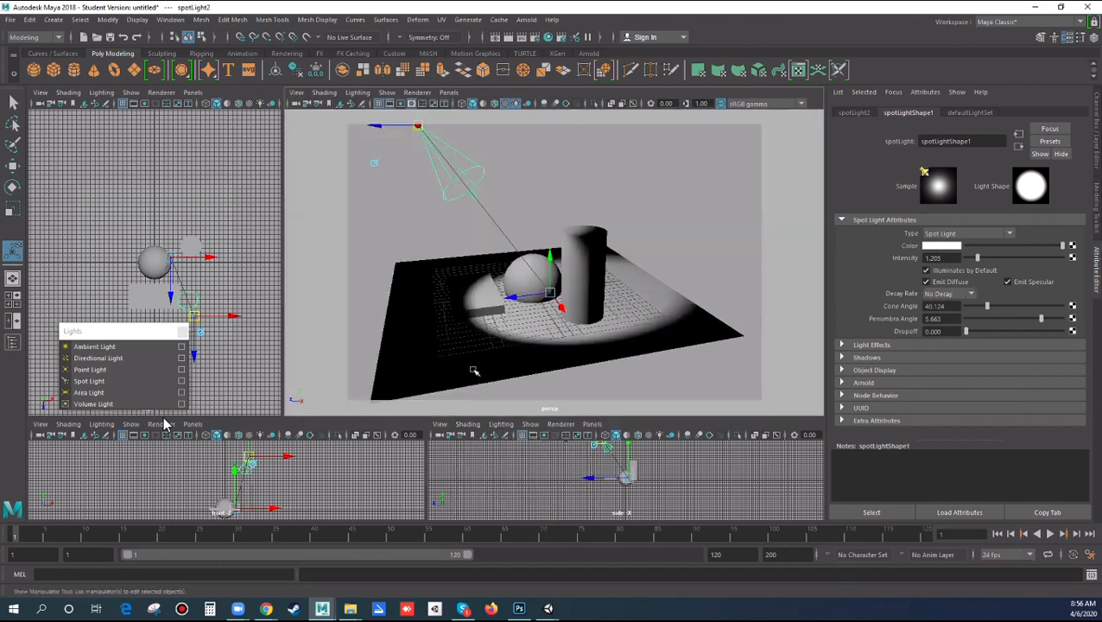
{"action": "left_click", "coordinate": [296, 92]}
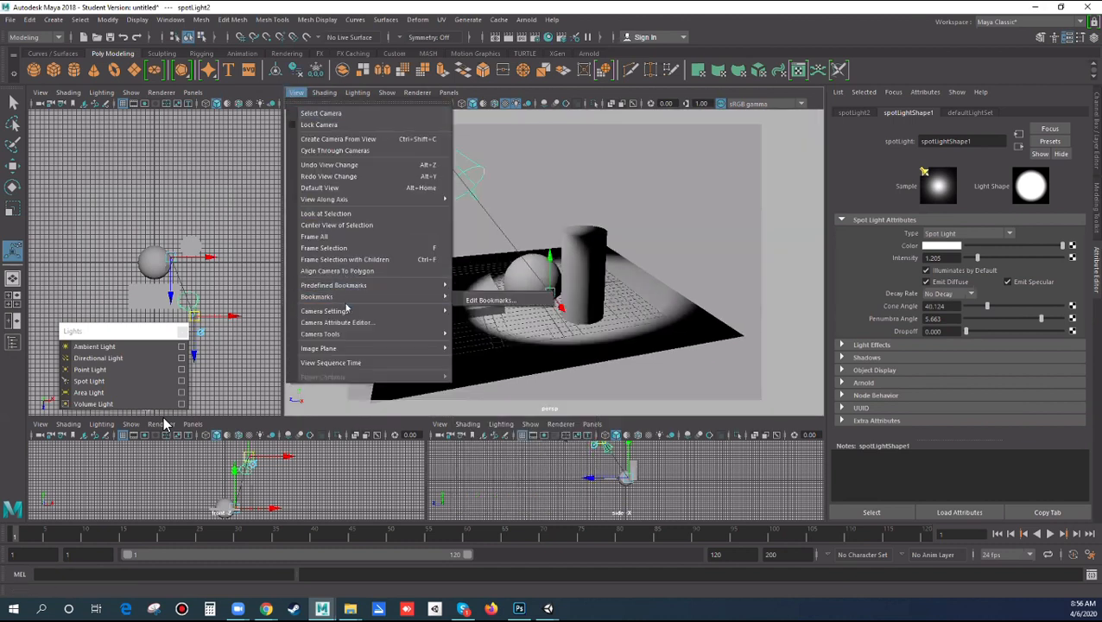
{"action": "mouse_move", "coordinate": [356, 311]}
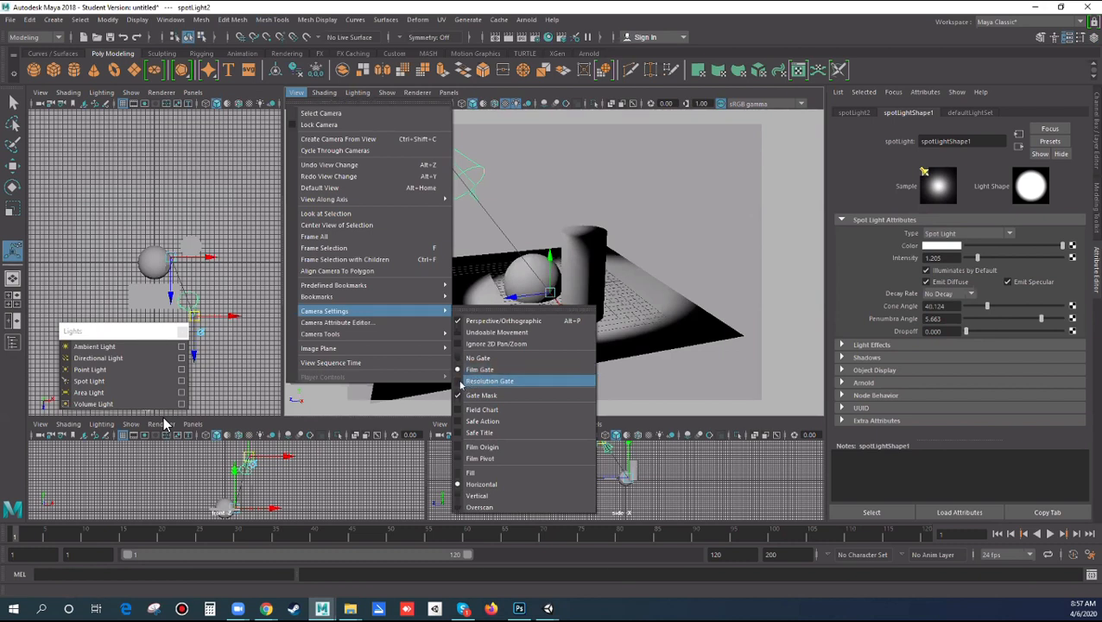
{"action": "left_click", "coordinate": [489, 381]}
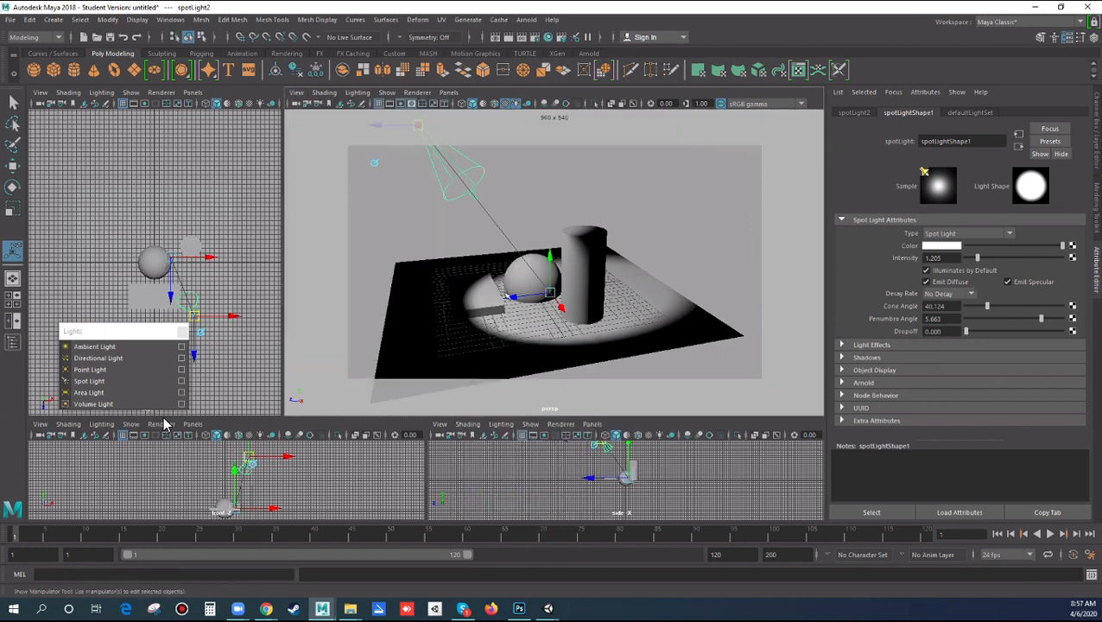
Step: Frame the box, sphere and cylinder more tightly within the perspective view's resolution gate and deselect the spot light
{"action": "left_click_drag", "start_coordinate": [555, 331], "coordinate": [464, 251], "text": "alt"}
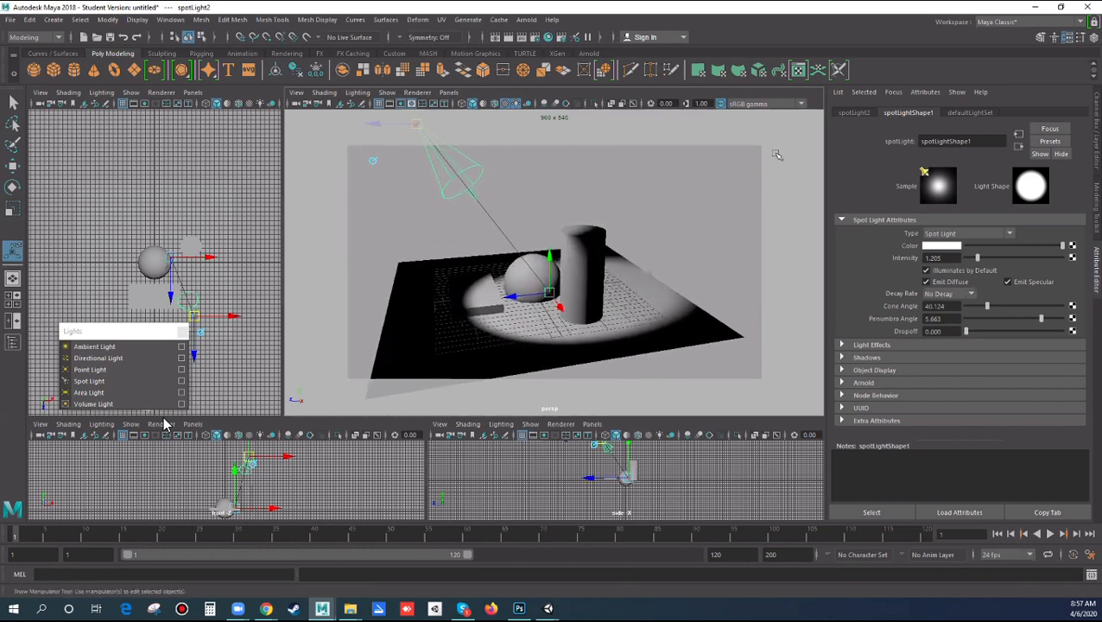
{"action": "mouse_move", "coordinate": [610, 296]}
{"action": "middle_mouse_down", "text": "alt"}
{"action": "mouse_move", "coordinate": [631, 309]}
{"action": "mouse_move", "coordinate": [621, 311]}
{"action": "middle_mouse_up", "text": "alt"}
{"action": "right_click_drag", "start_coordinate": [627, 311], "coordinate": [672, 292], "text": "alt"}
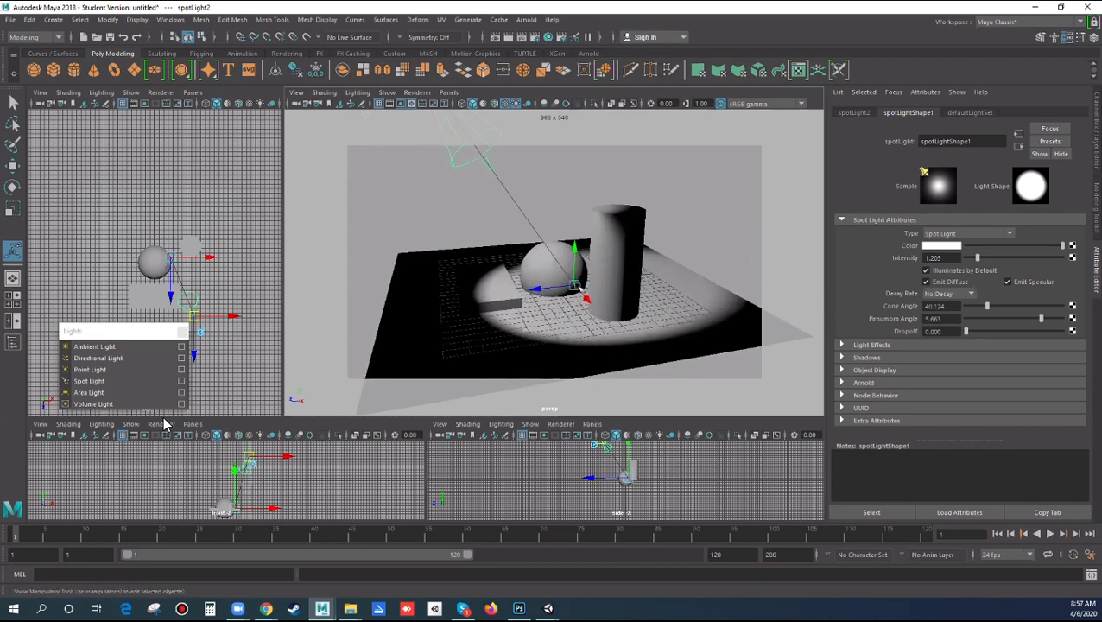
{"action": "left_click_drag", "start_coordinate": [541, 335], "coordinate": [535, 332], "text": "alt"}
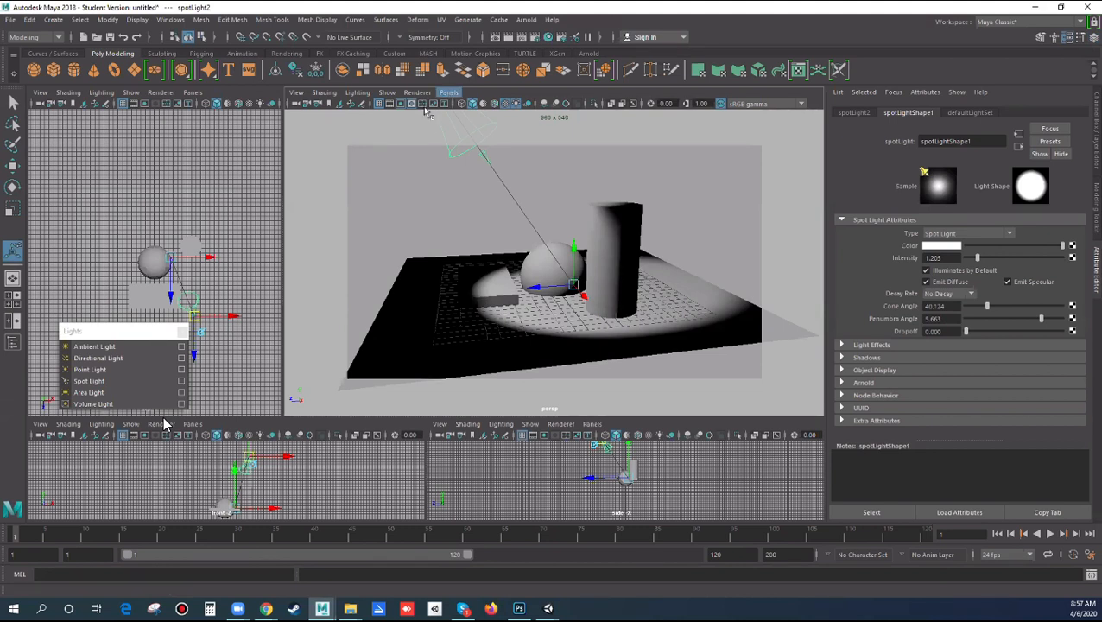
{"action": "left_click", "coordinate": [366, 117]}
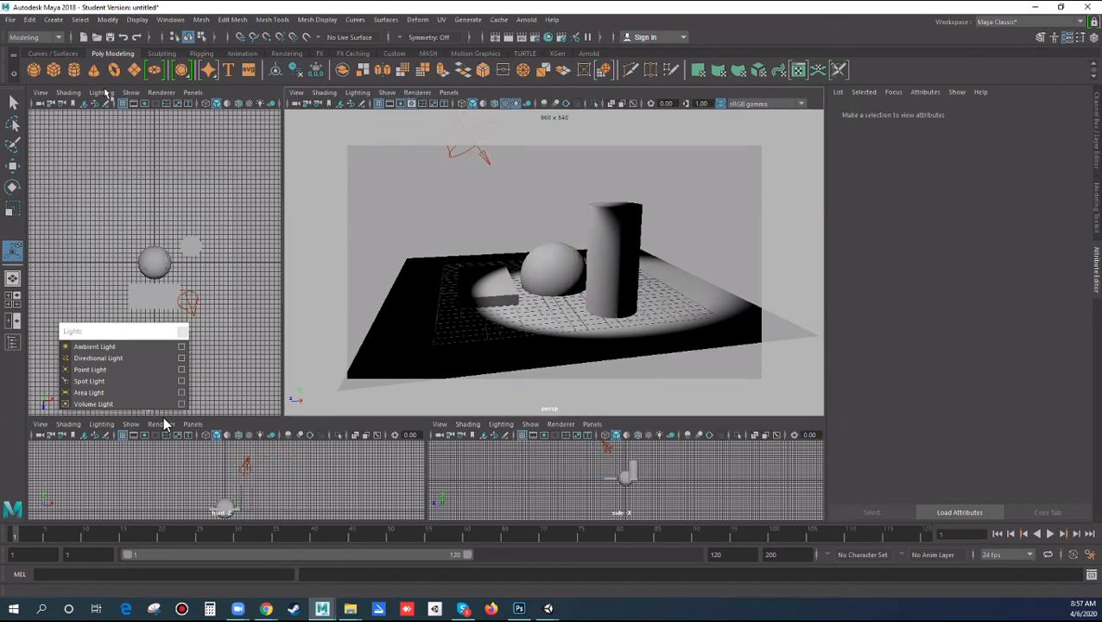
Step: Create a new perspective camera in place of the small top view and look through it in the large view too
{"action": "left_click", "coordinate": [190, 93]}
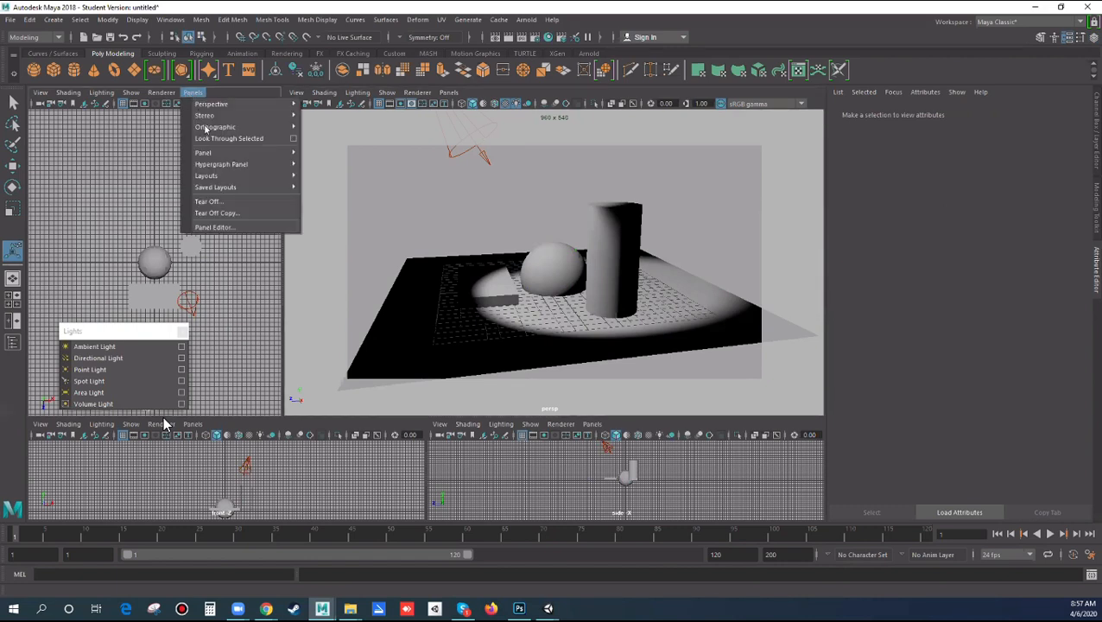
{"action": "mouse_move", "coordinate": [223, 163]}
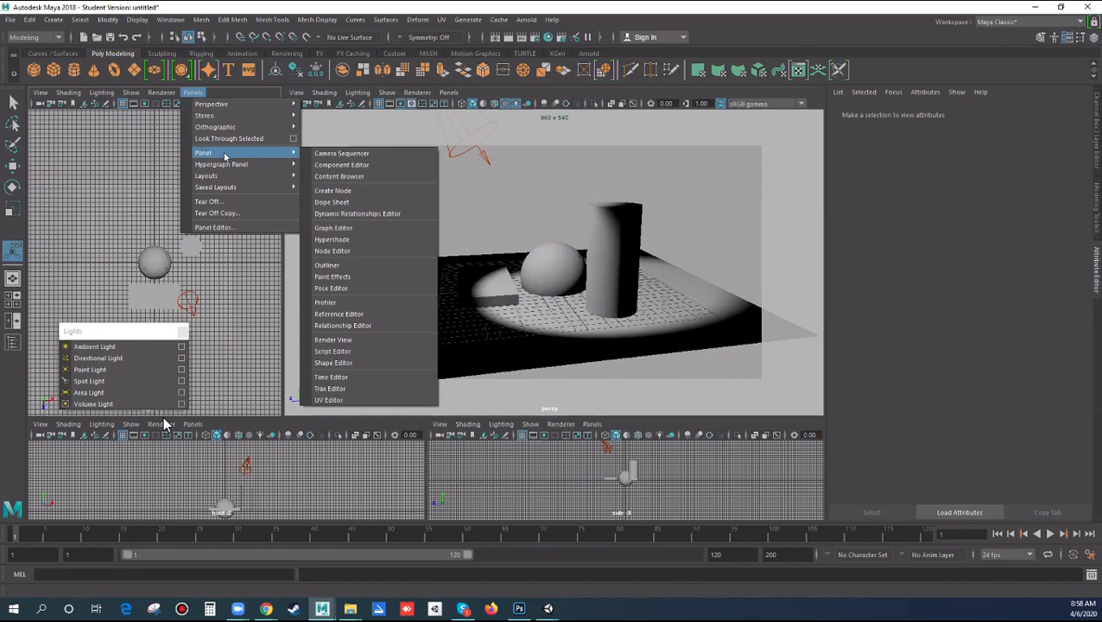
{"action": "mouse_move", "coordinate": [240, 108]}
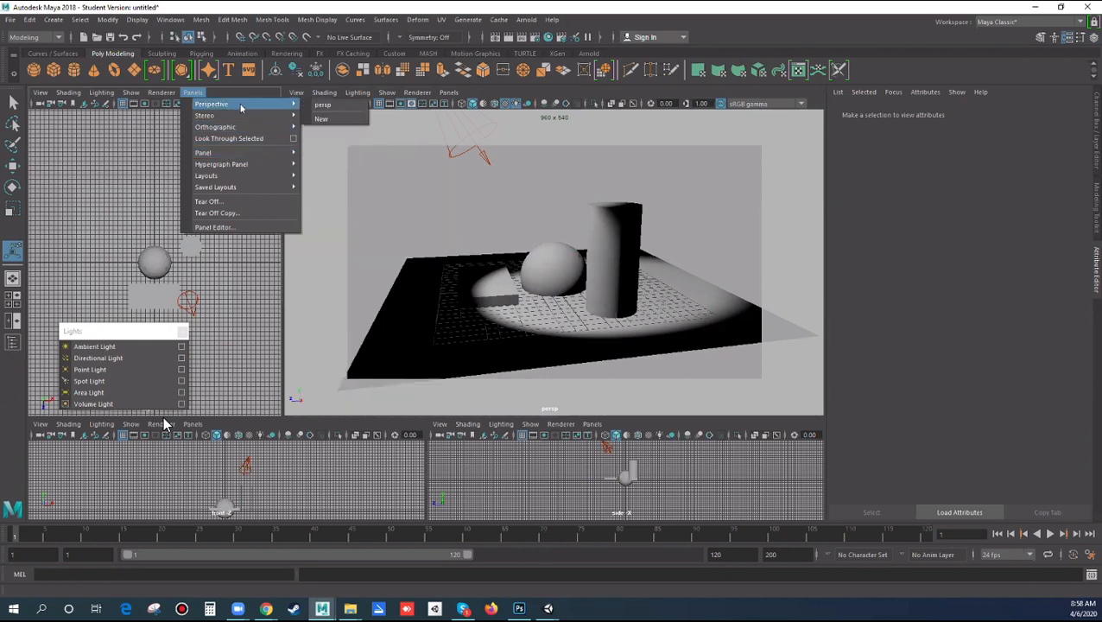
{"action": "left_click", "coordinate": [330, 123]}
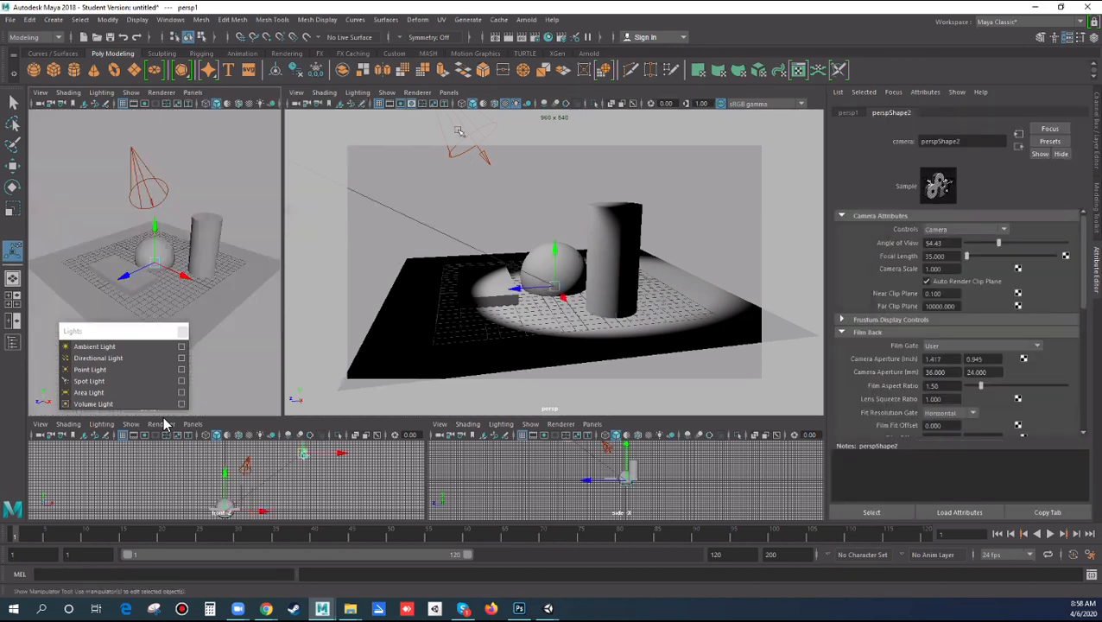
{"action": "left_click", "coordinate": [449, 92]}
{"action": "mouse_move", "coordinate": [467, 105]}
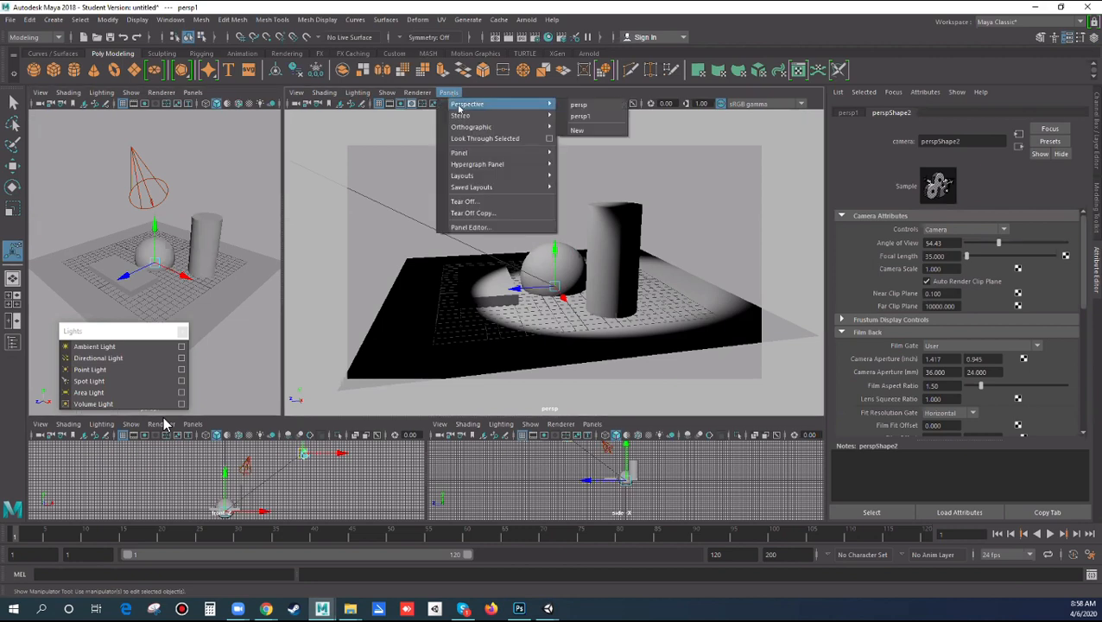
{"action": "left_click", "coordinate": [591, 118]}
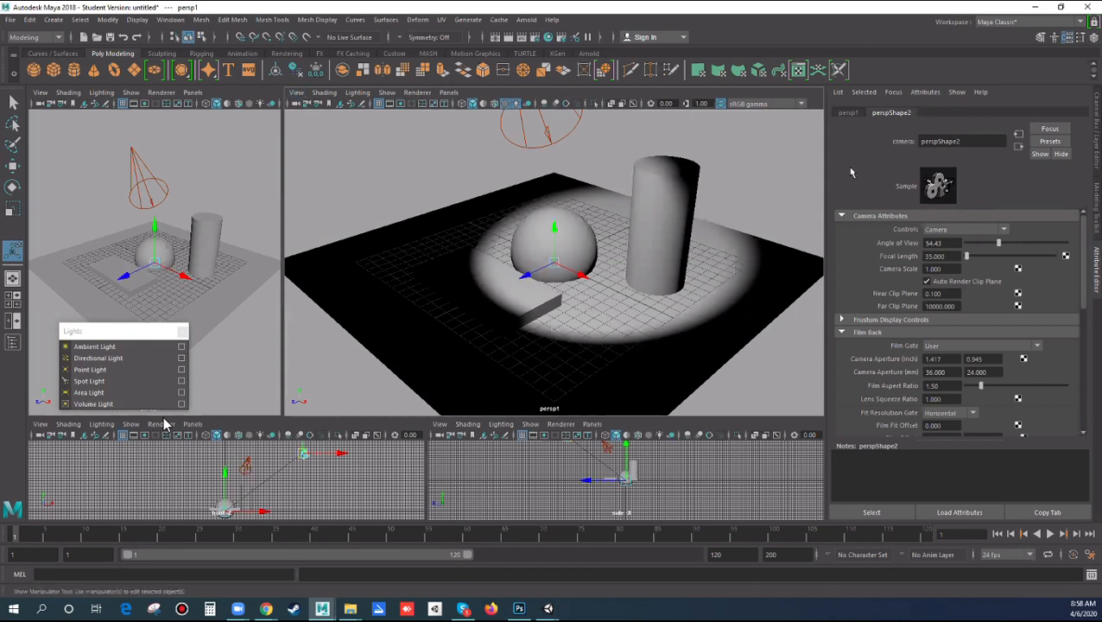
Step: Rename the new camera RENDERCAM in the Channel Box
{"action": "left_click", "coordinate": [300, 98]}
{"action": "left_click", "coordinate": [300, 98]}
{"action": "key", "text": "ctrl+a"}
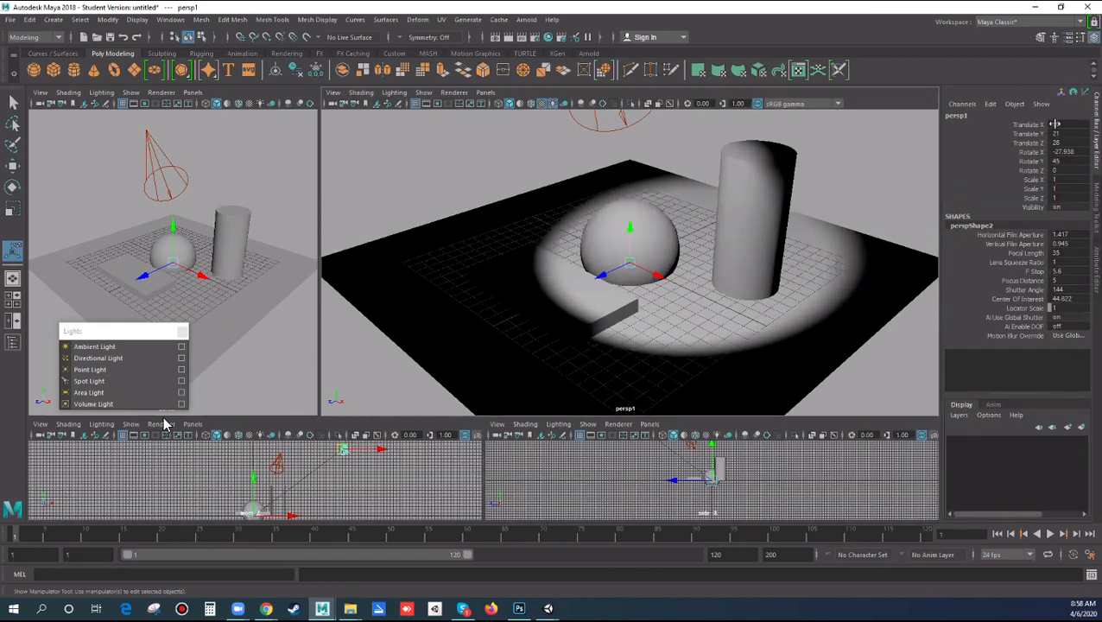
{"action": "left_click", "coordinate": [971, 115]}
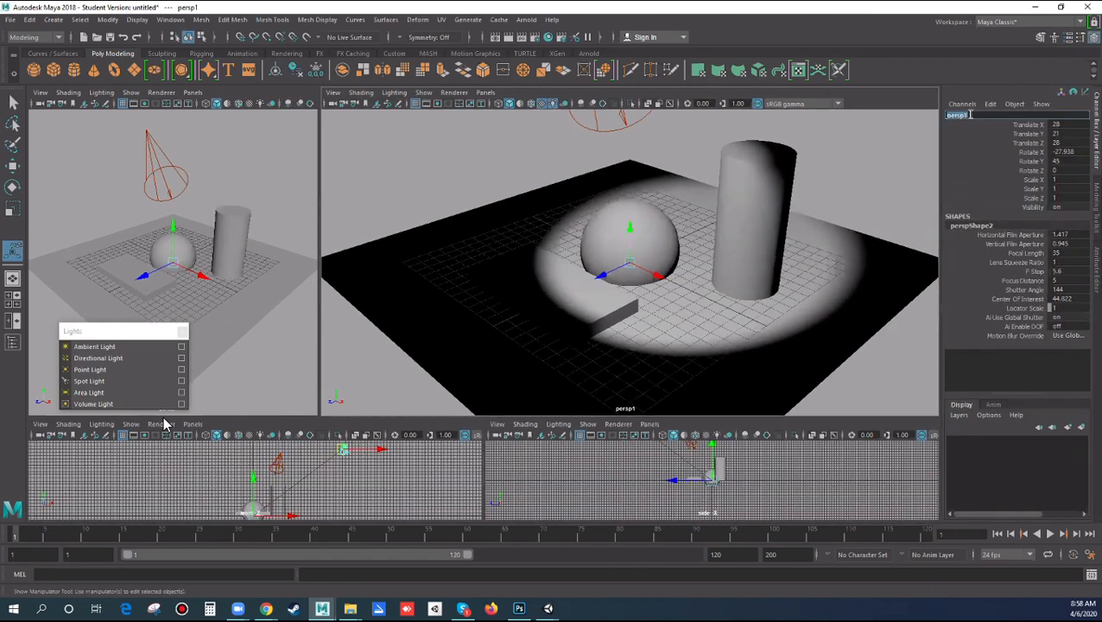
{"action": "type", "text": "RENDERCAM"}
{"action": "key", "text": "Return"}
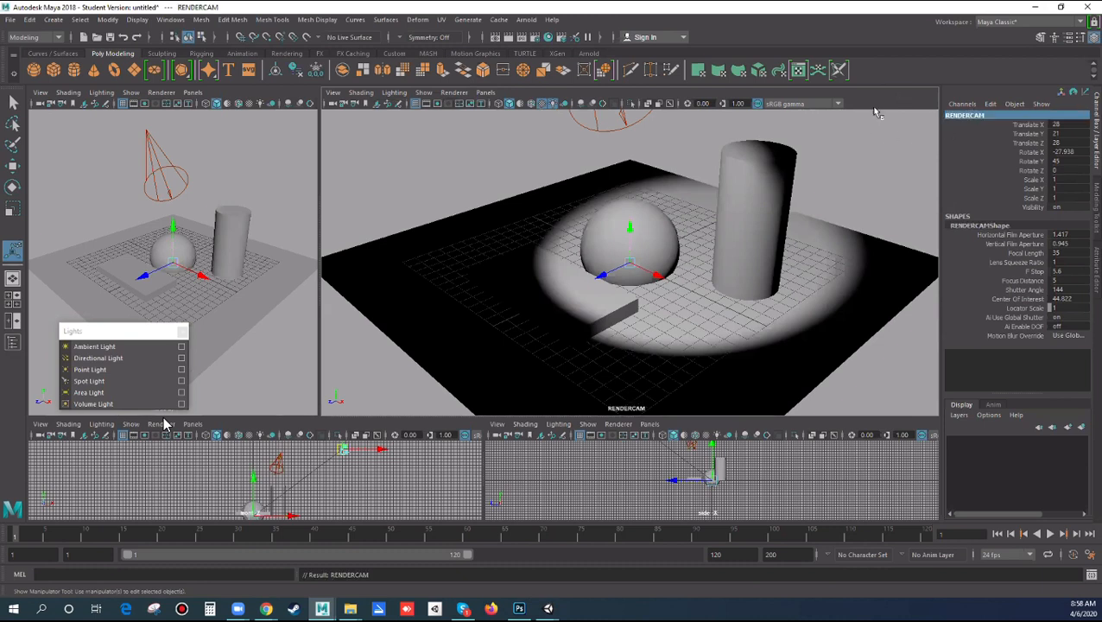
Step: Orbit RENDERCAM slightly around the objects and turn on its resolution gate
{"action": "left_click_drag", "start_coordinate": [537, 201], "coordinate": [423, 148], "text": "alt"}
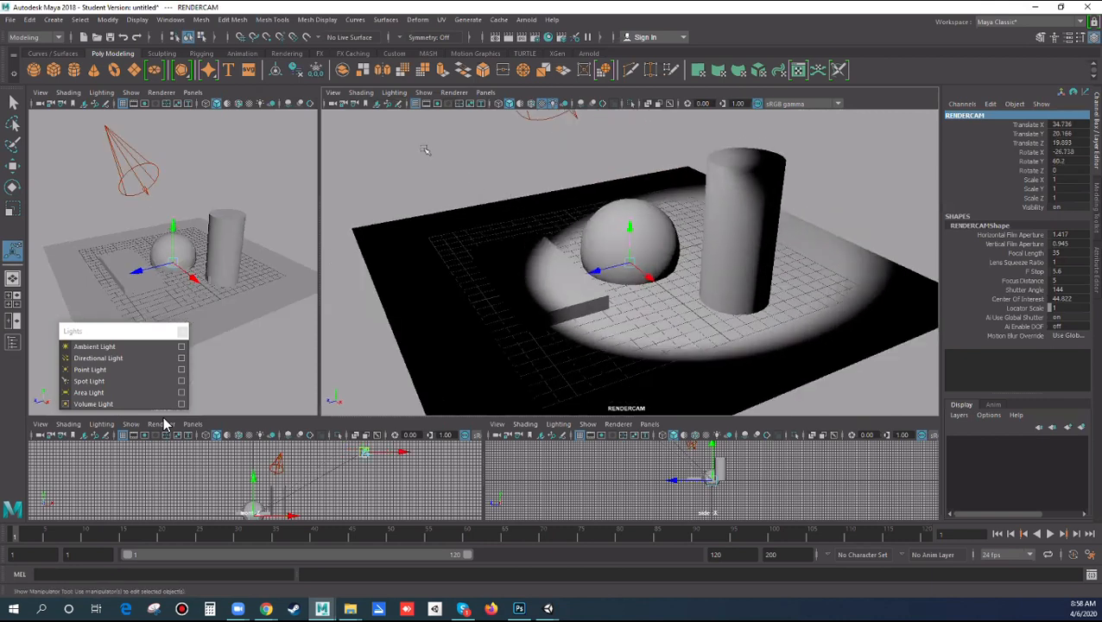
{"action": "left_click", "coordinate": [332, 93]}
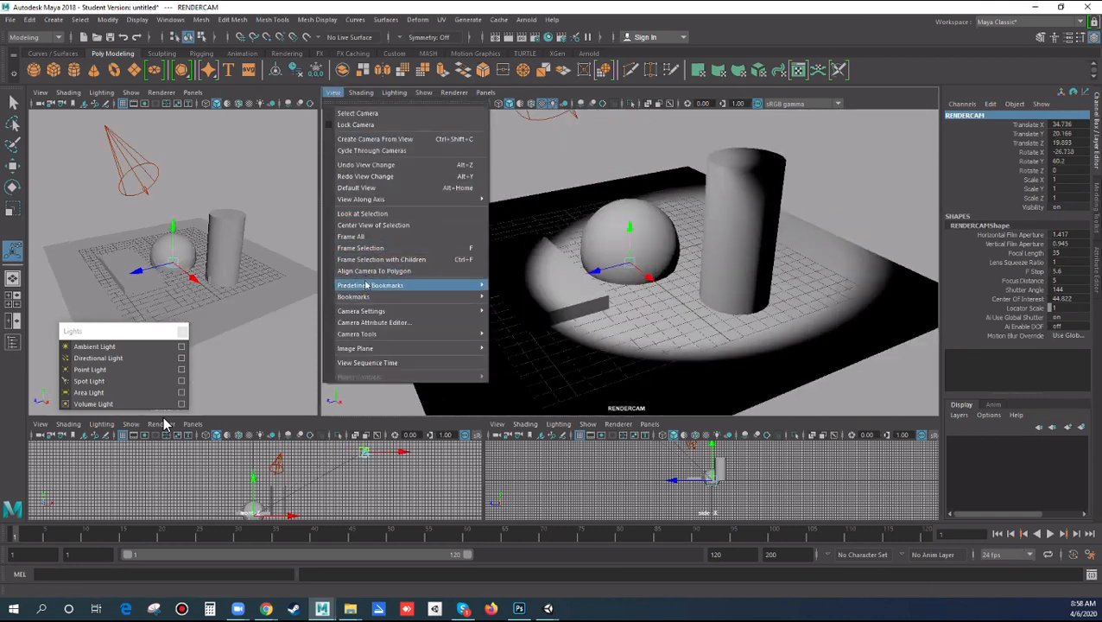
{"action": "mouse_move", "coordinate": [366, 311]}
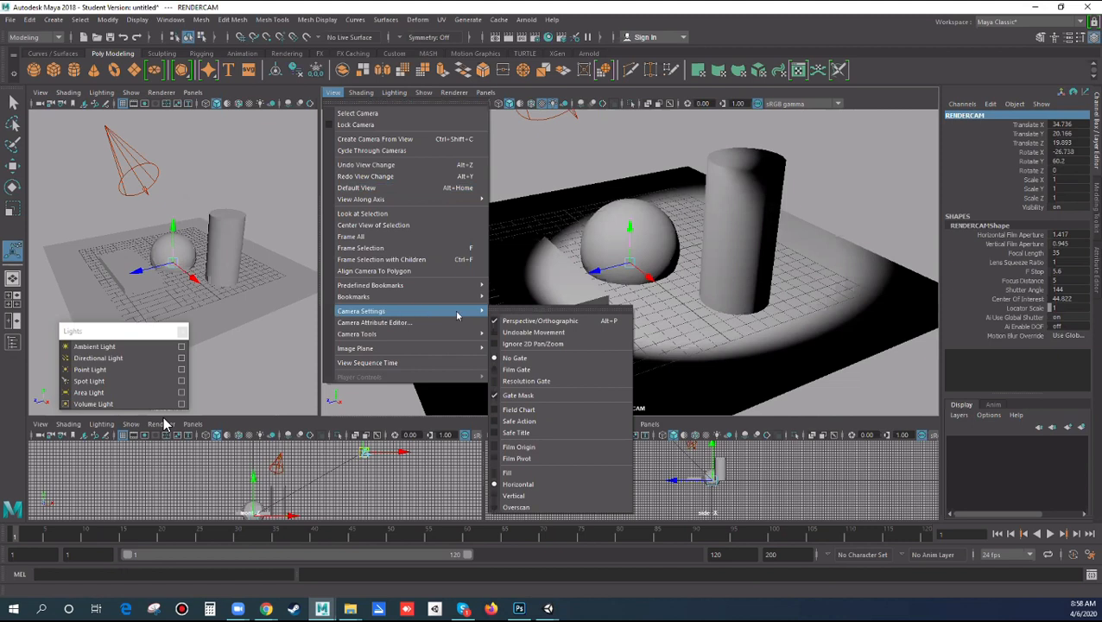
{"action": "left_click", "coordinate": [524, 381]}
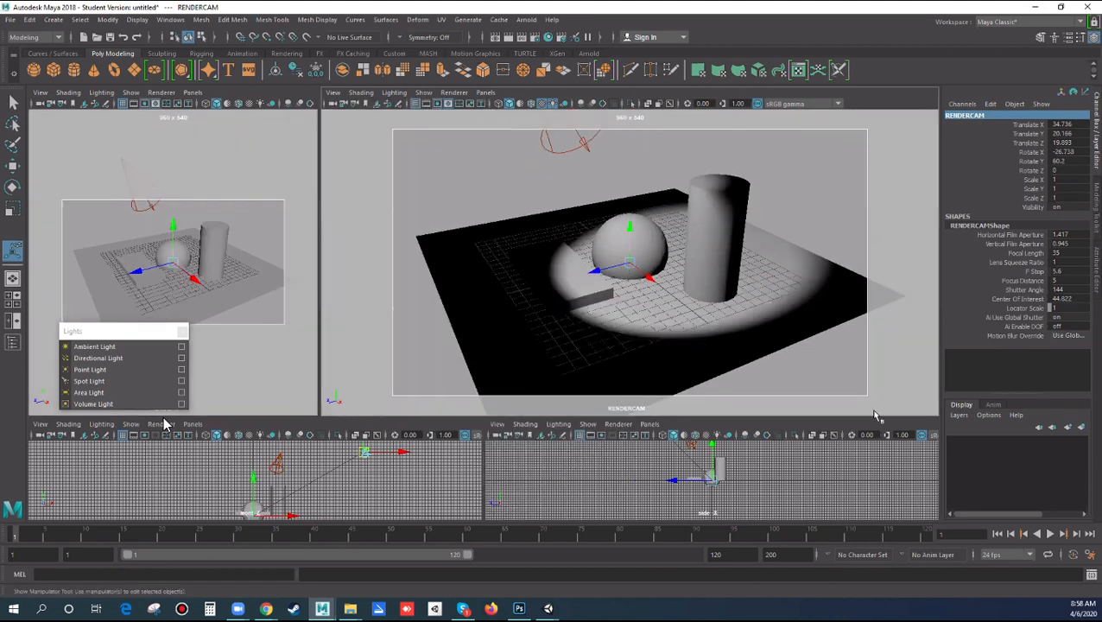
Step: Deselect the camera and reframe RENDERCAM as a low close-up of the box, sphere and cylinder within the gate
{"action": "left_click", "coordinate": [369, 330]}
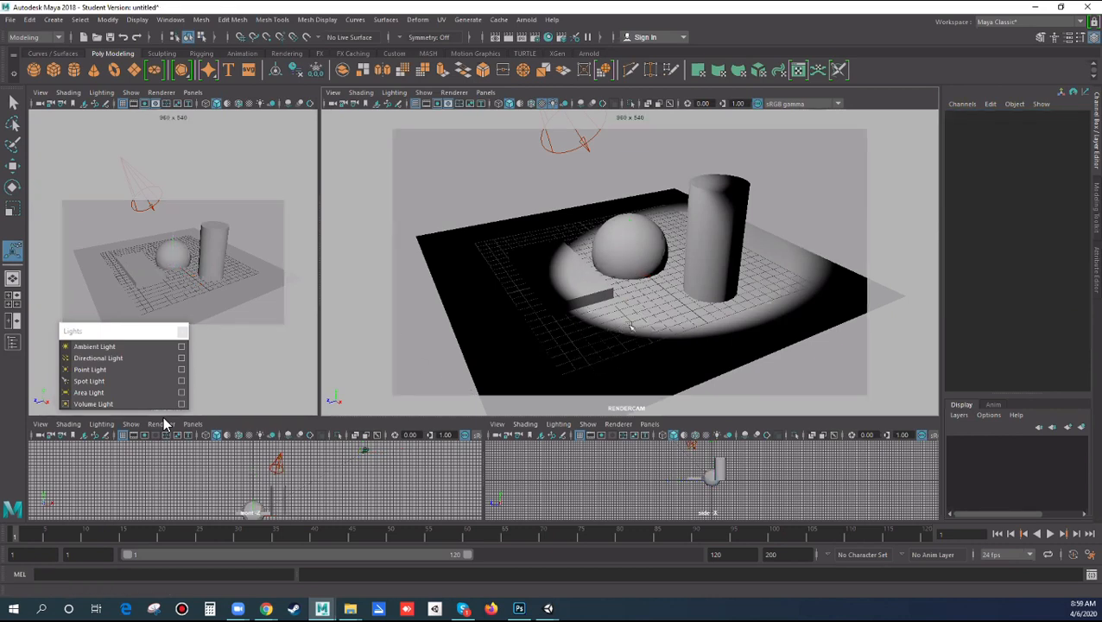
{"action": "middle_click_drag", "start_coordinate": [612, 334], "coordinate": [573, 336], "text": "alt"}
{"action": "right_click_drag", "start_coordinate": [604, 332], "coordinate": [704, 352], "text": "alt"}
{"action": "middle_click_drag", "start_coordinate": [704, 352], "coordinate": [742, 361], "text": "alt"}
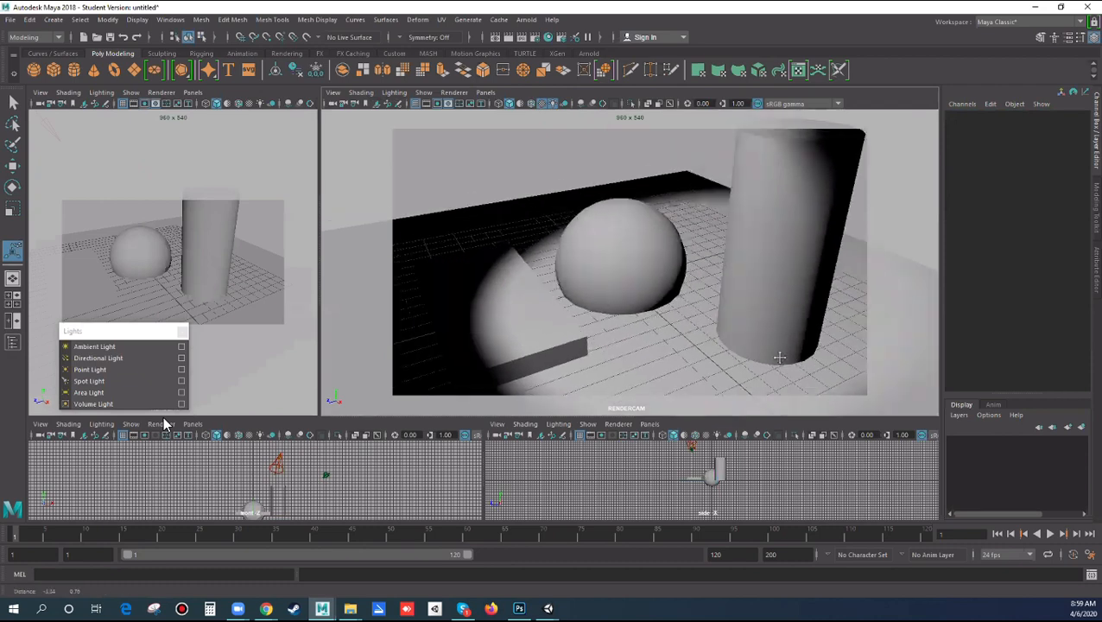
{"action": "left_click_drag", "start_coordinate": [743, 361], "coordinate": [743, 354], "text": "alt"}
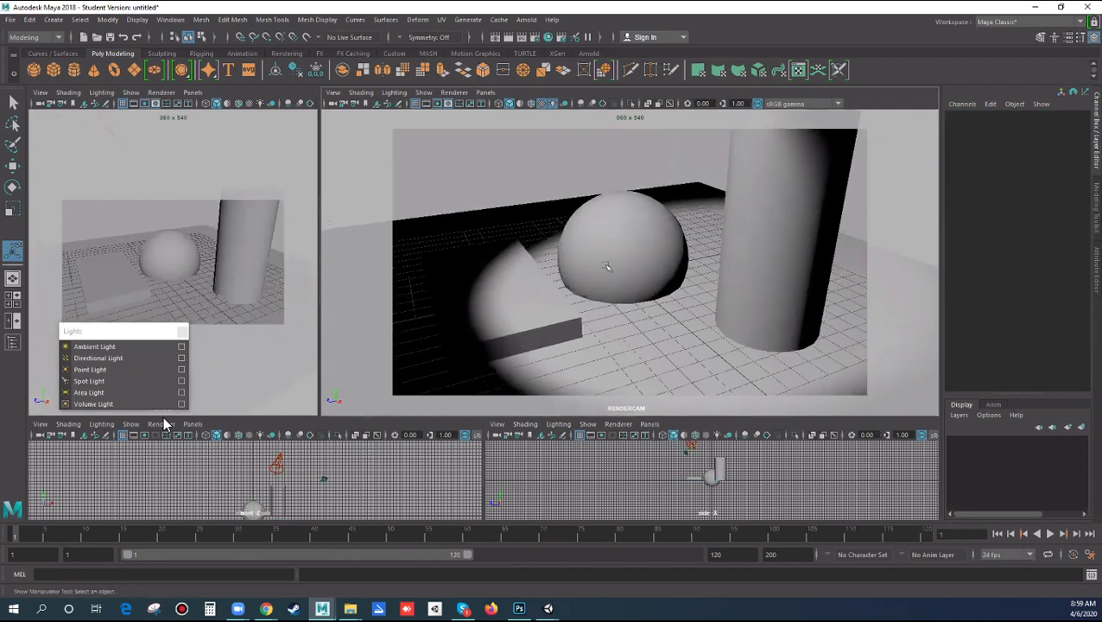
Step: Move the Lights window down off the small camera view and switch that view to the persp camera
{"action": "left_click_drag", "start_coordinate": [130, 334], "coordinate": [183, 462]}
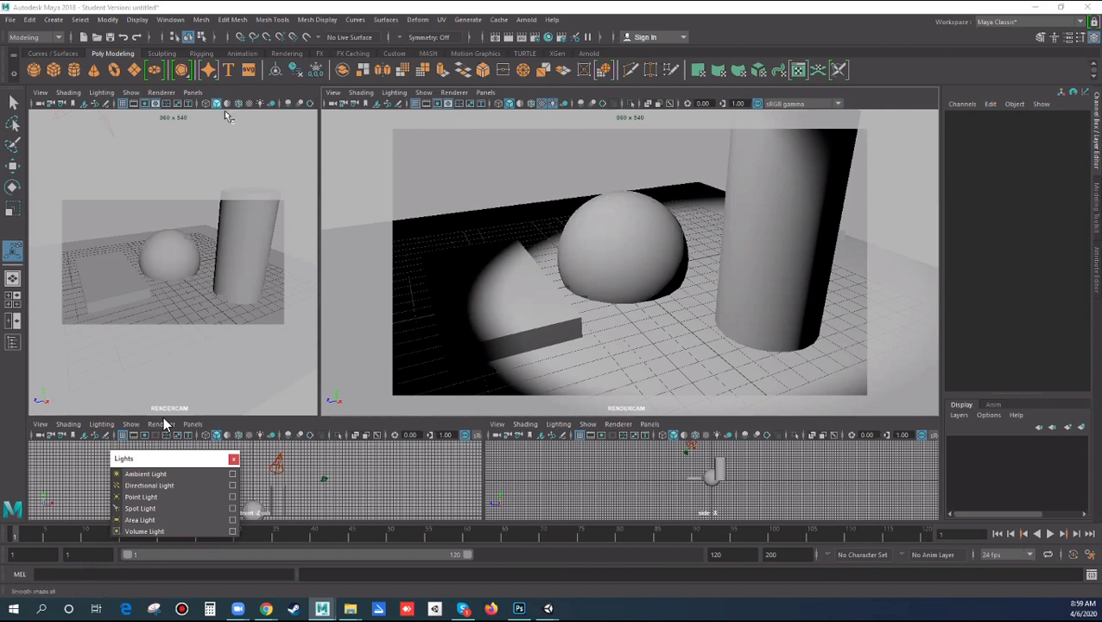
{"action": "left_click", "coordinate": [193, 93]}
{"action": "mouse_move", "coordinate": [218, 106]}
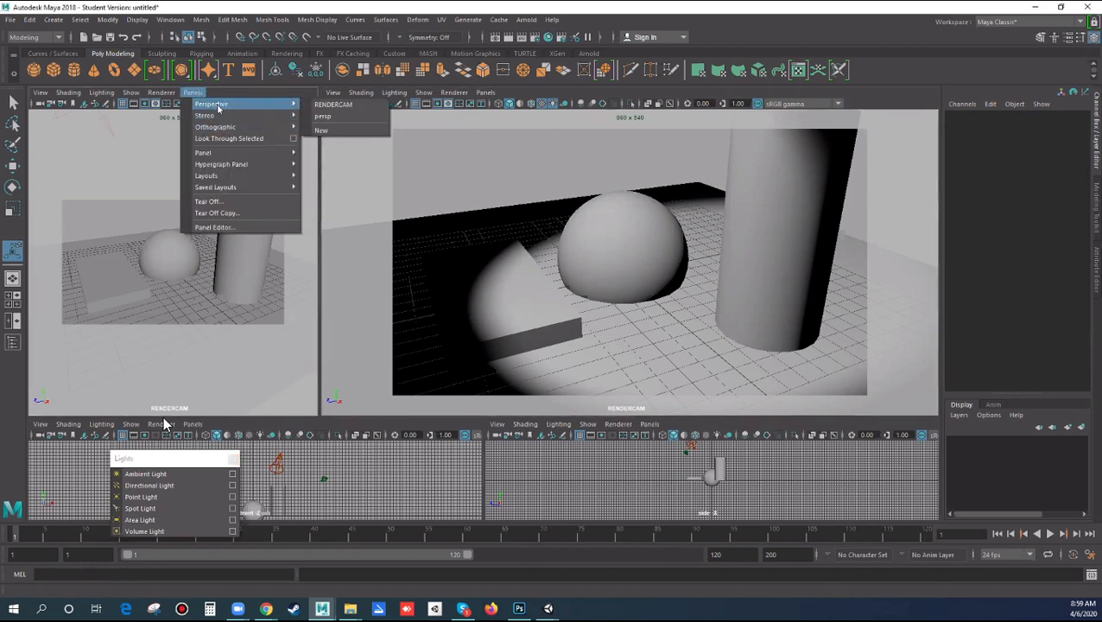
{"action": "left_click", "coordinate": [322, 116]}
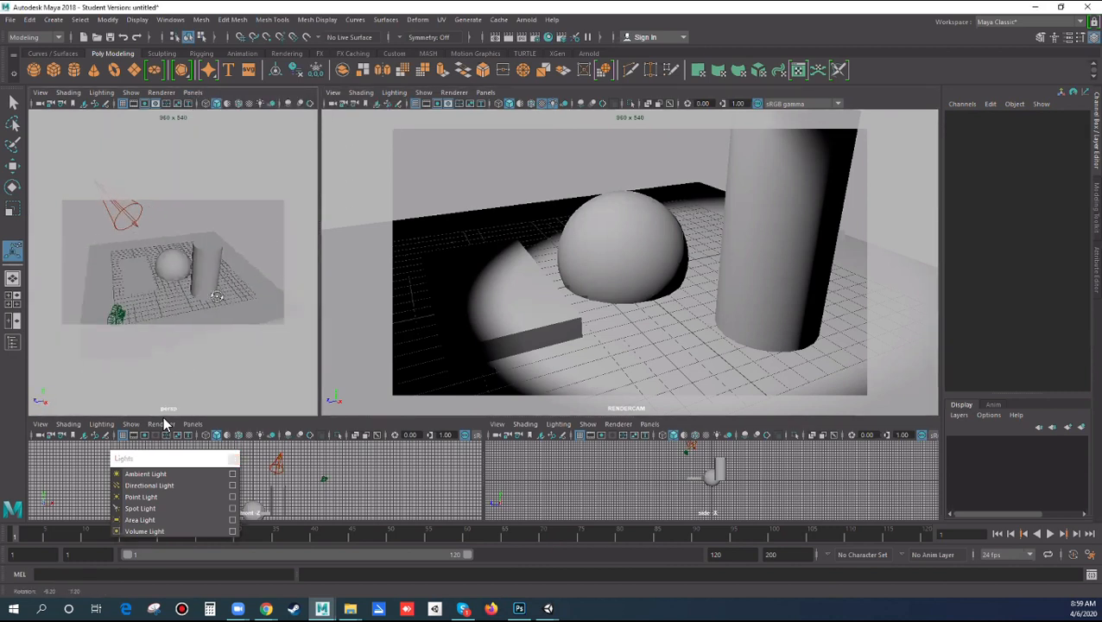
Step: Set the persp camera to No Gate and frame the whole scene with the spot light and RENDERCAM in its view
{"action": "left_click", "coordinate": [40, 93]}
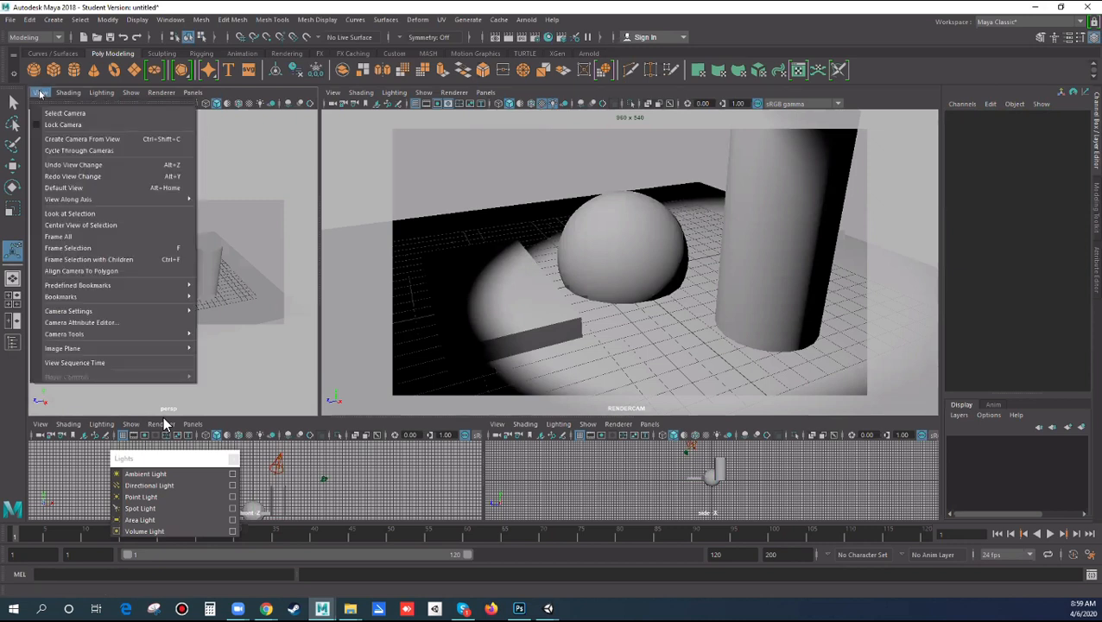
{"action": "mouse_move", "coordinate": [161, 313]}
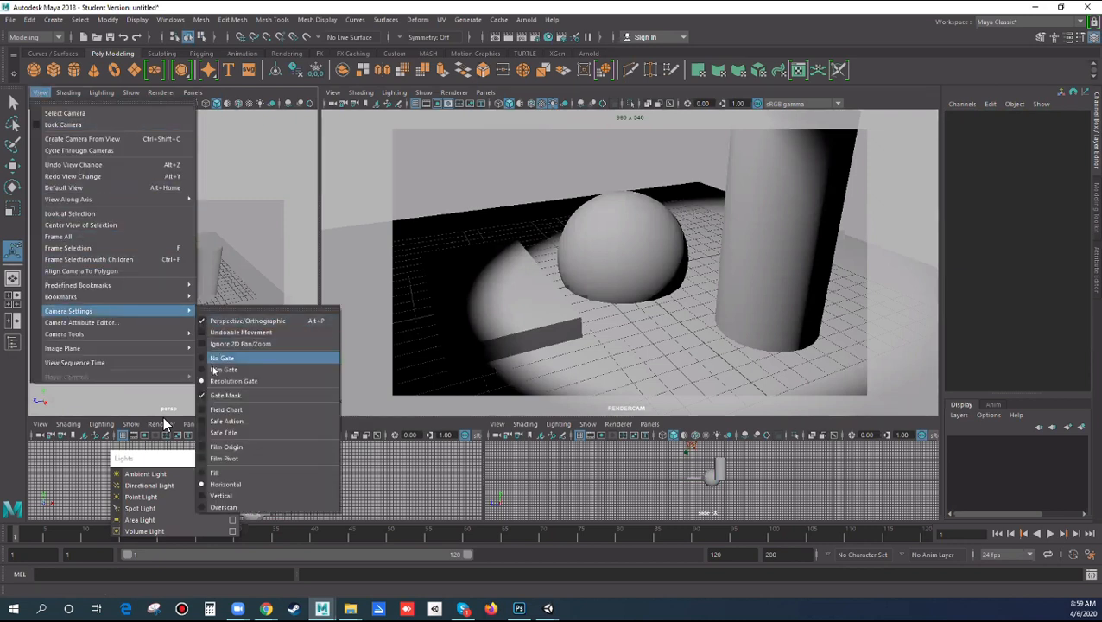
{"action": "left_click", "coordinate": [221, 358]}
{"action": "left_click_drag", "start_coordinate": [221, 366], "coordinate": [221, 363], "text": "alt"}
{"action": "mouse_move", "coordinate": [220, 364]}
{"action": "right_mouse_down", "text": "alt"}
{"action": "mouse_move", "coordinate": [189, 359]}
{"action": "mouse_move", "coordinate": [207, 364]}
{"action": "right_mouse_up", "text": "alt"}
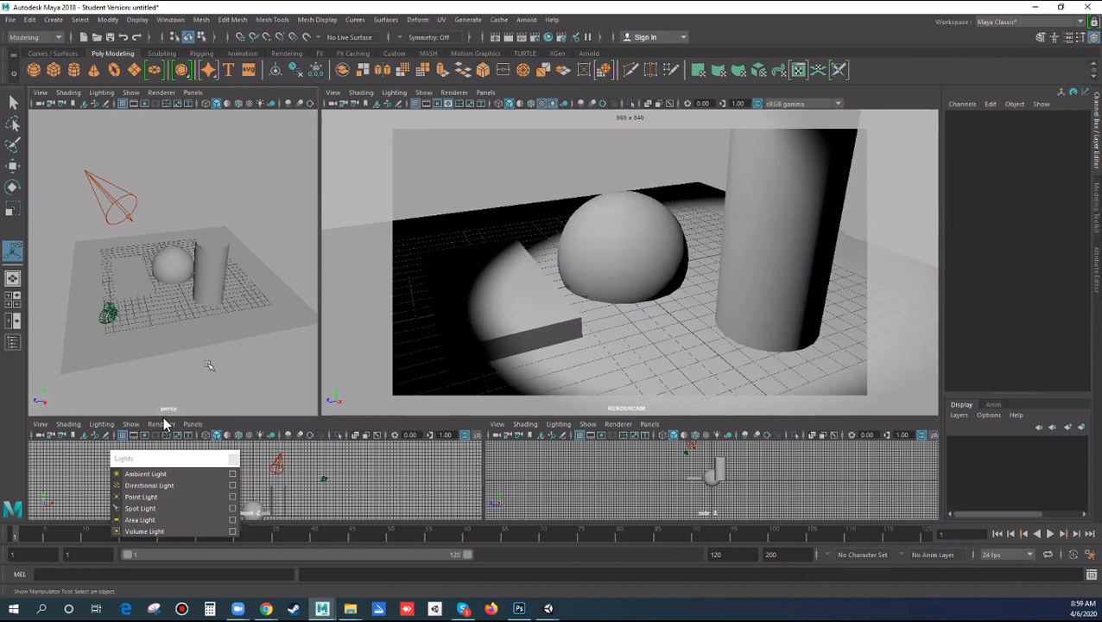
Step: Select the spot light in the small persp view to check its aim against the RENDERCAM view, and deselect it
{"action": "mouse_move", "coordinate": [208, 365]}
{"action": "left_mouse_down", "text": "alt"}
{"action": "mouse_move", "coordinate": [229, 357]}
{"action": "mouse_move", "coordinate": [215, 363]}
{"action": "left_mouse_up", "text": "alt"}
{"action": "left_click", "coordinate": [126, 174]}
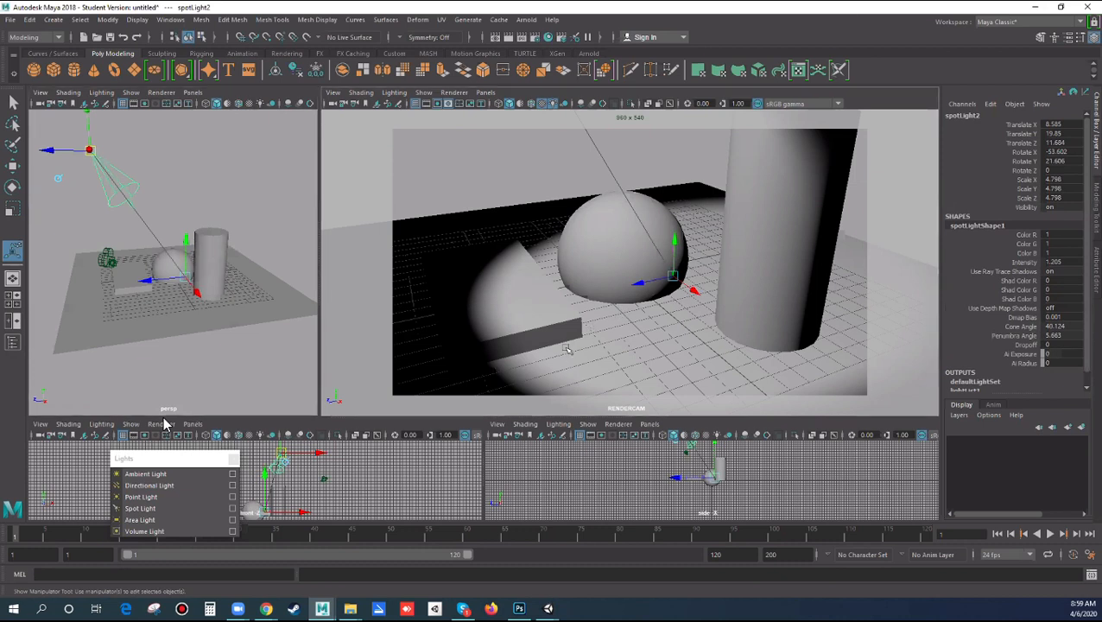
{"action": "left_click", "coordinate": [391, 208]}
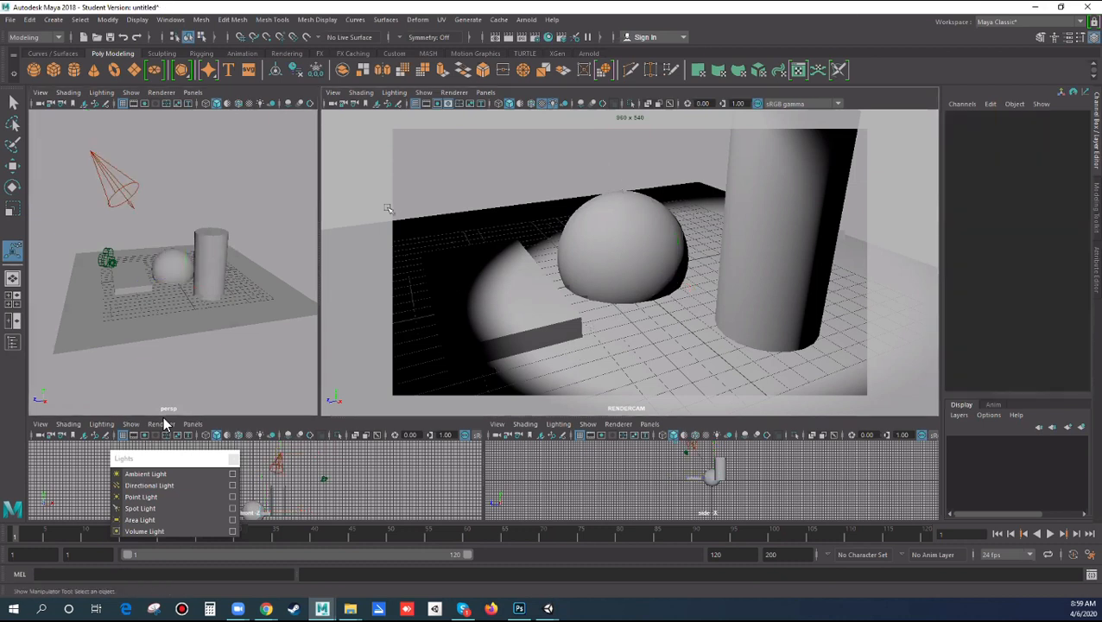
Step: Start an Arnold RenderView render from RENDERCAM and move its window off most of the large camera view
{"action": "left_click", "coordinate": [526, 20]}
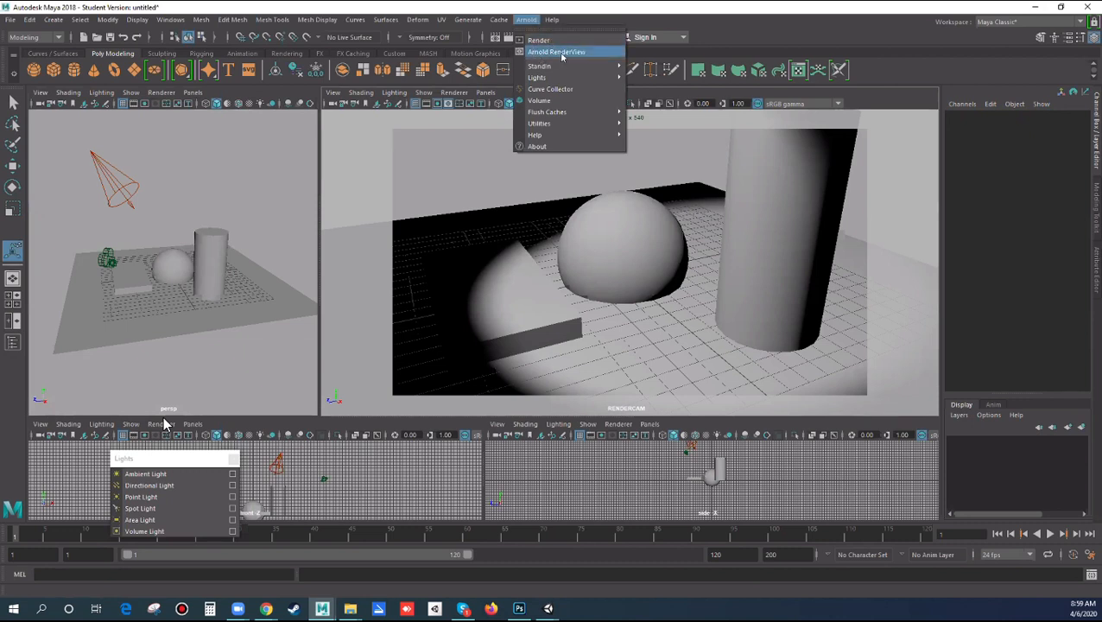
{"action": "left_click", "coordinate": [562, 53]}
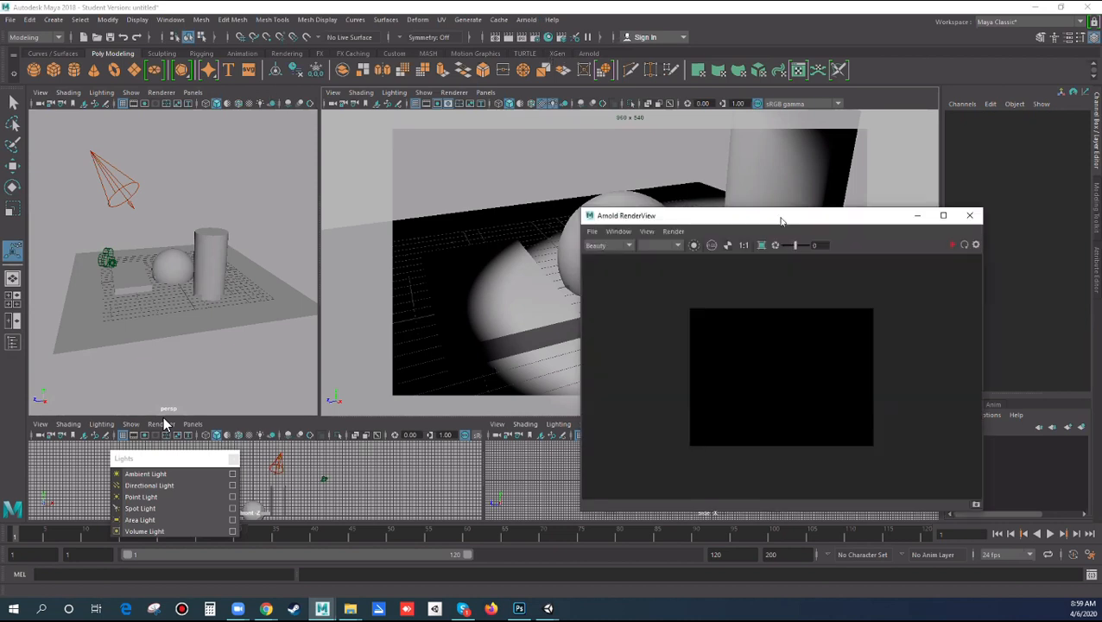
{"action": "left_click", "coordinate": [950, 245]}
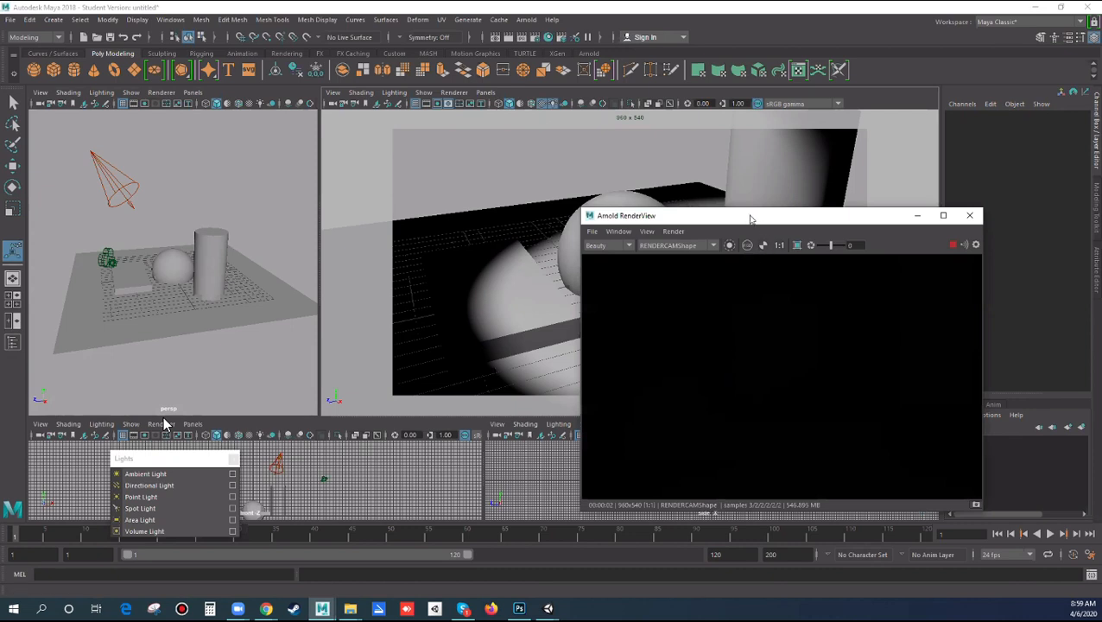
{"action": "left_click_drag", "start_coordinate": [749, 218], "coordinate": [281, 223]}
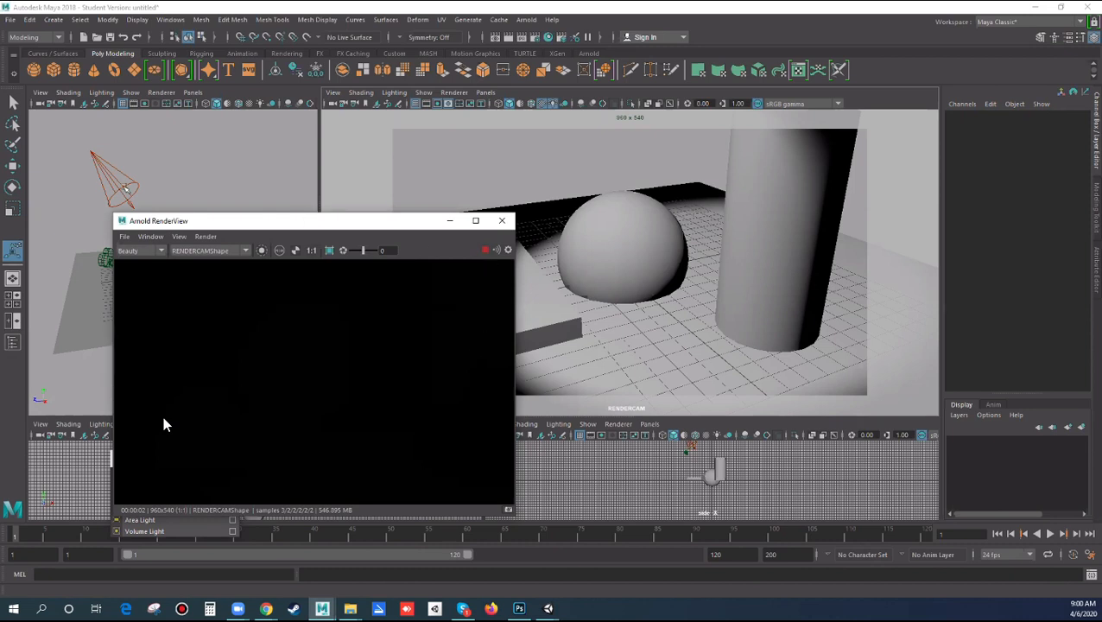
Step: Select the spot light and raise its intensity gradually to 10 while checking the render
{"action": "left_click", "coordinate": [123, 187]}
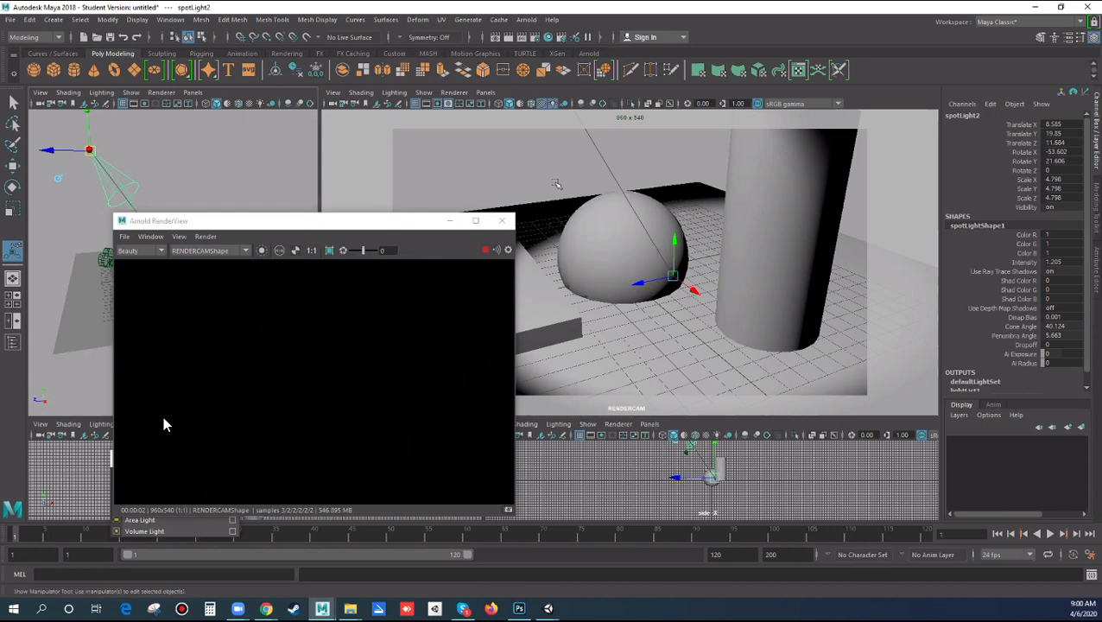
{"action": "left_click", "coordinate": [1024, 263]}
{"action": "middle_click_drag", "start_coordinate": [851, 274], "coordinate": [889, 272]}
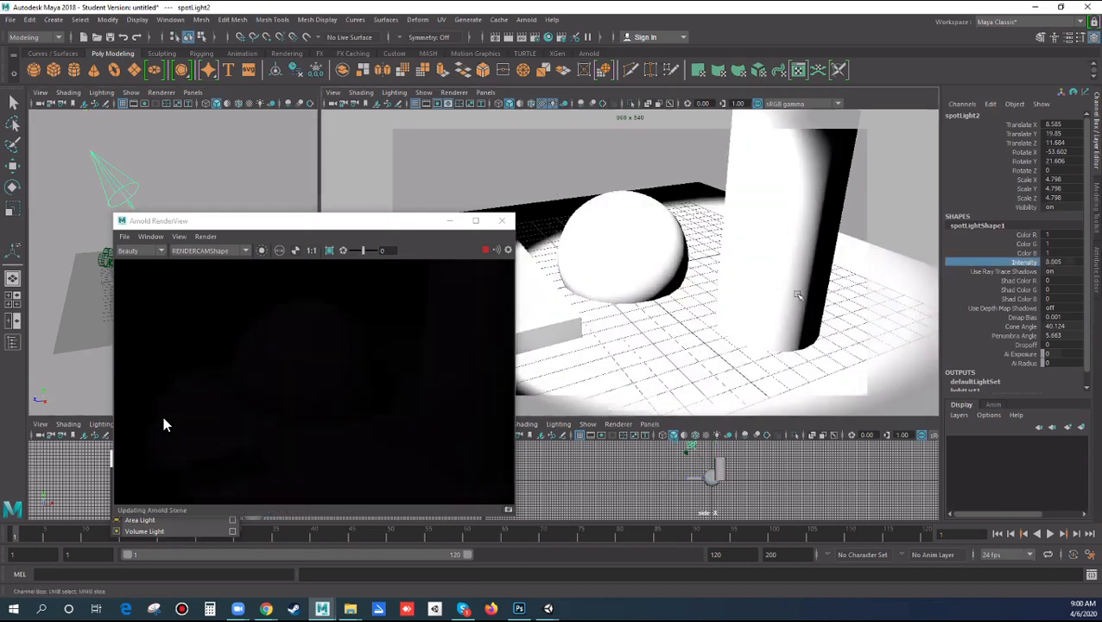
{"action": "middle_click_drag", "start_coordinate": [798, 295], "coordinate": [850, 291]}
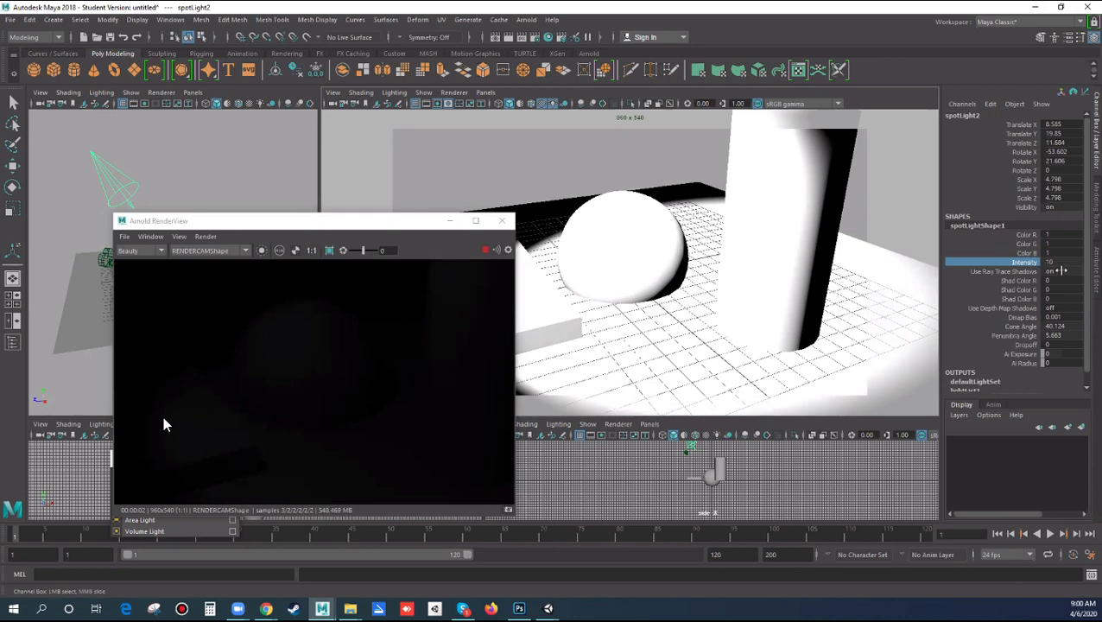
Step: Raise the spot light's intensity to 100 and on to 200
{"action": "double_click", "coordinate": [1061, 262]}
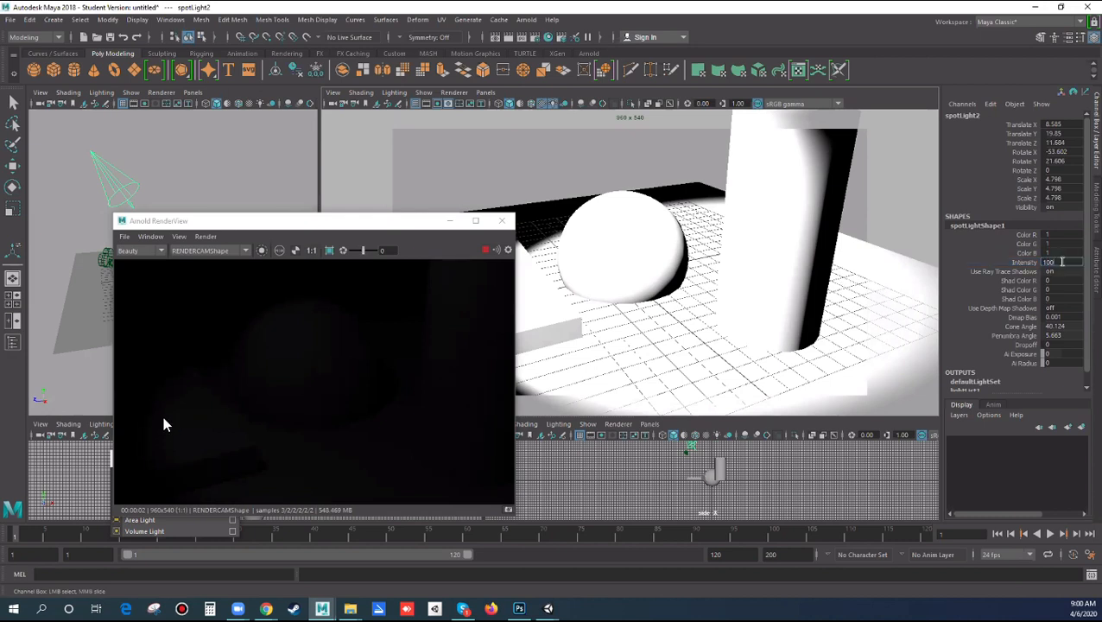
{"action": "key", "text": "Return"}
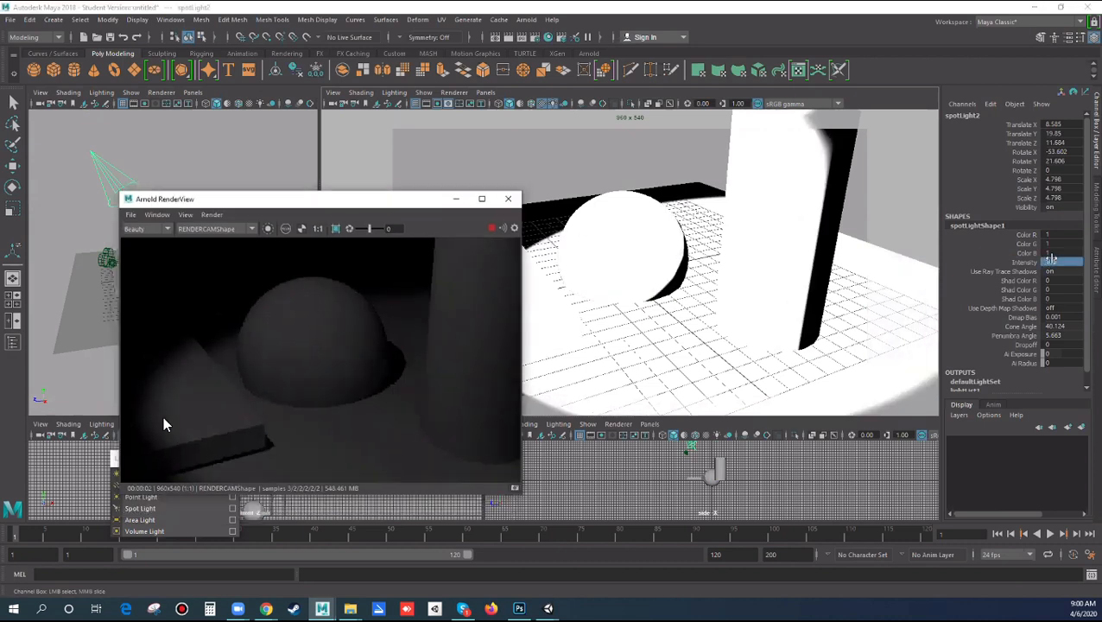
{"action": "left_click", "coordinate": [1063, 261]}
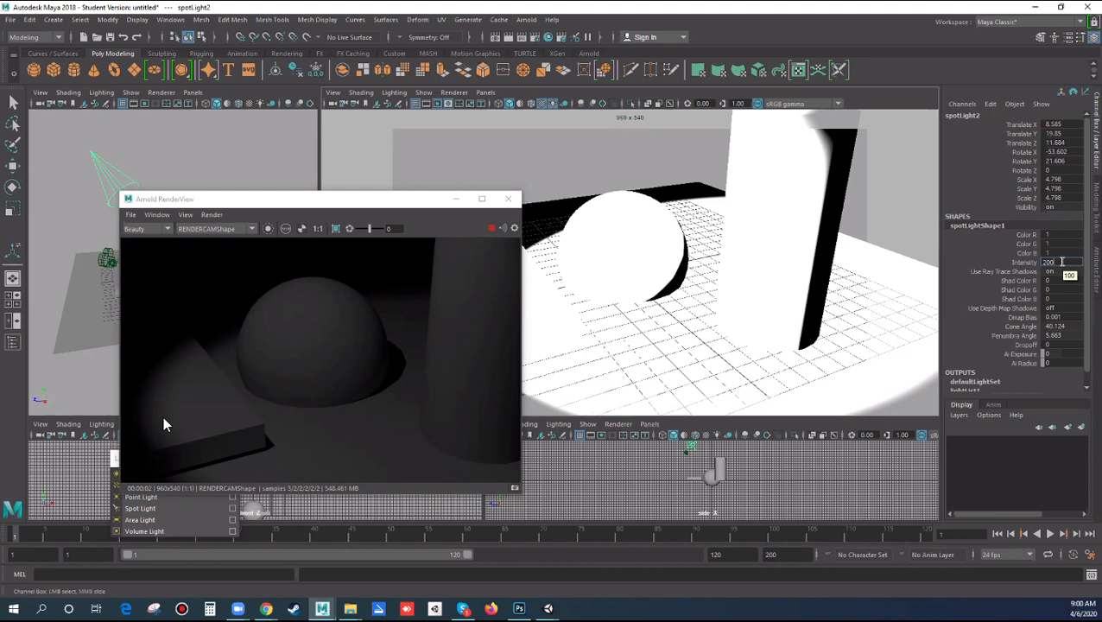
{"action": "type", "text": "200"}
{"action": "key", "text": "Return"}
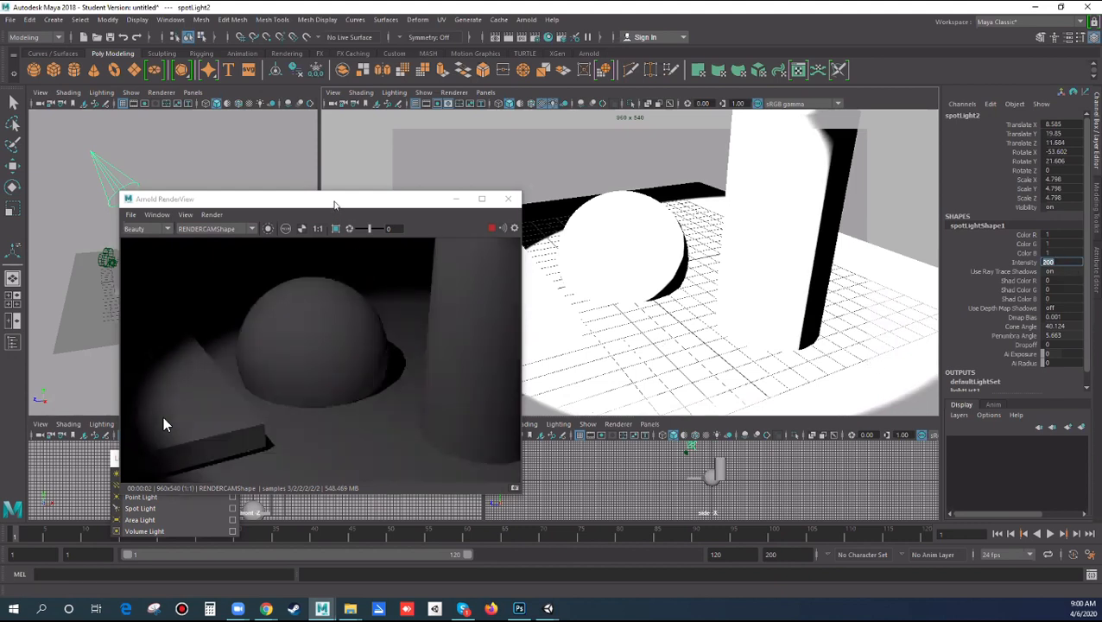
Step: Compare the Arnold render with the RENDERCAM viewport lighting, shifting the render window to see both
{"action": "left_click", "coordinate": [335, 201]}
{"action": "left_click_drag", "start_coordinate": [361, 213], "coordinate": [339, 213]}
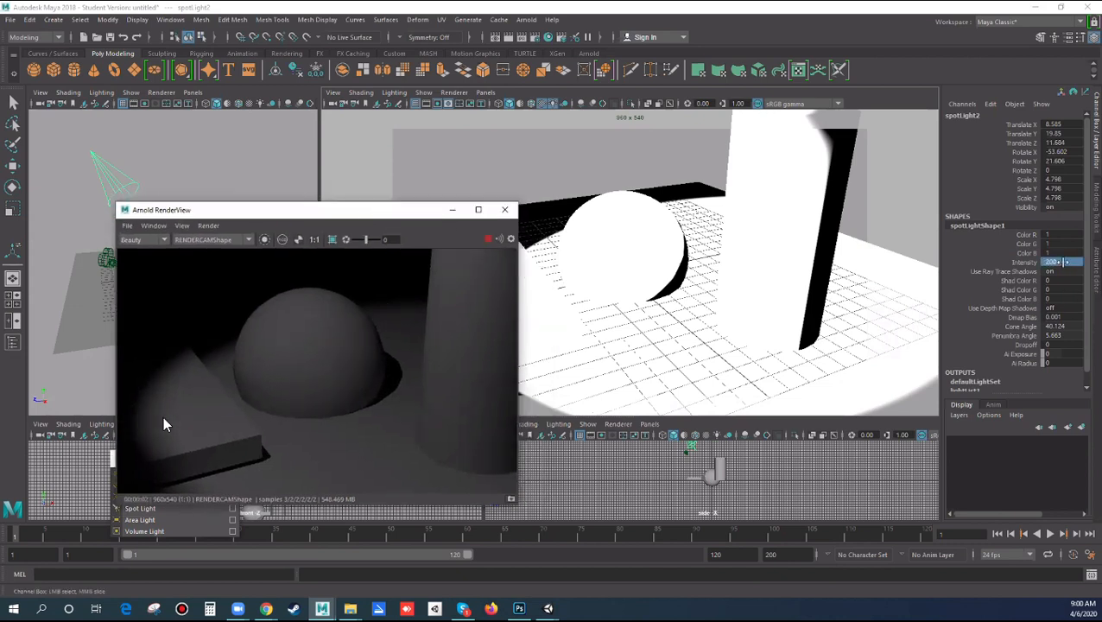
{"action": "left_click", "coordinate": [882, 102]}
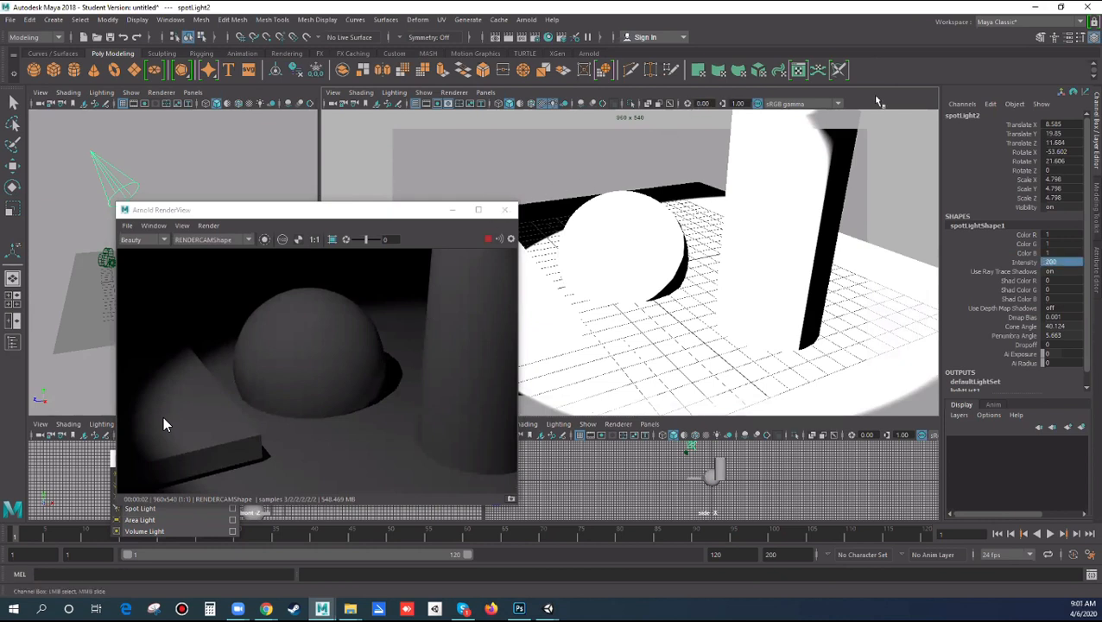
{"action": "left_click_drag", "start_coordinate": [373, 216], "coordinate": [400, 216]}
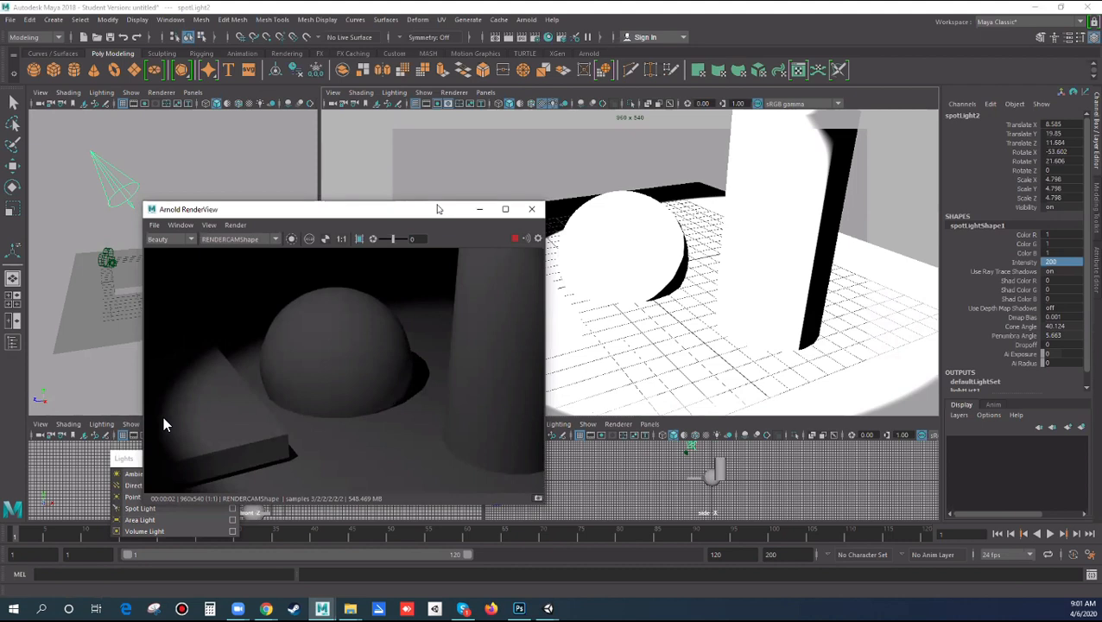
{"action": "left_click_drag", "start_coordinate": [438, 208], "coordinate": [418, 211]}
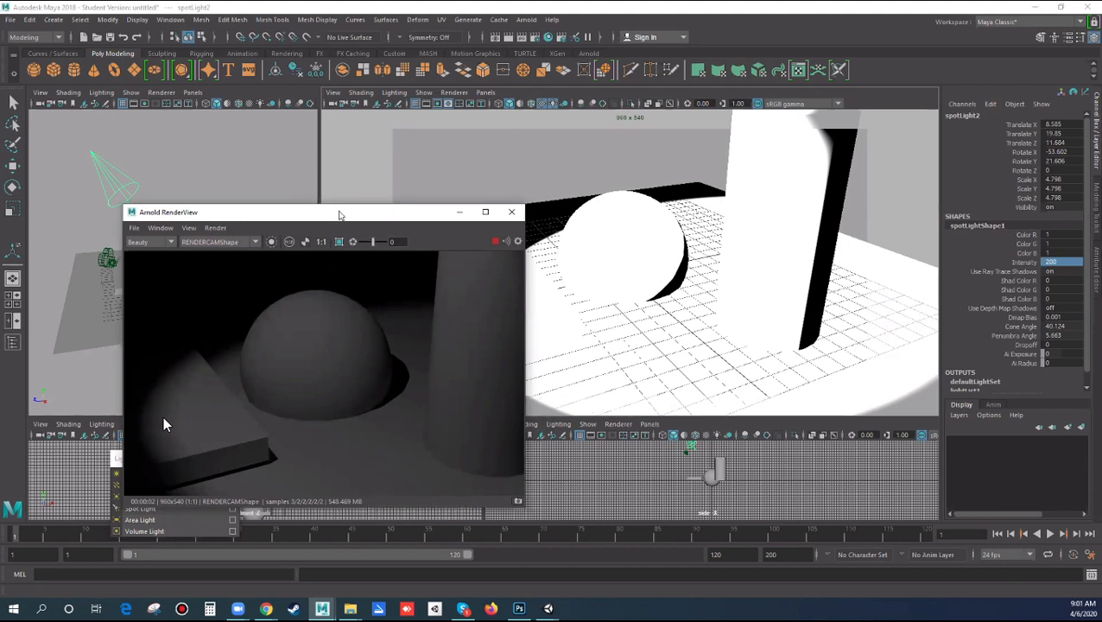
{"action": "left_click_drag", "start_coordinate": [339, 215], "coordinate": [396, 198]}
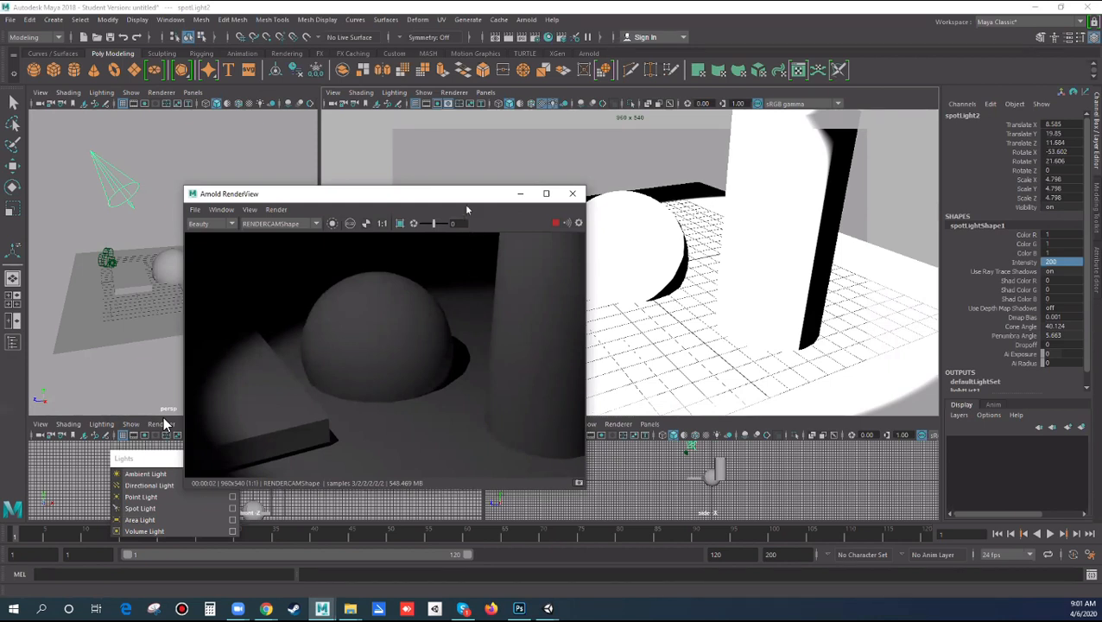
{"action": "left_click_drag", "start_coordinate": [474, 205], "coordinate": [488, 219]}
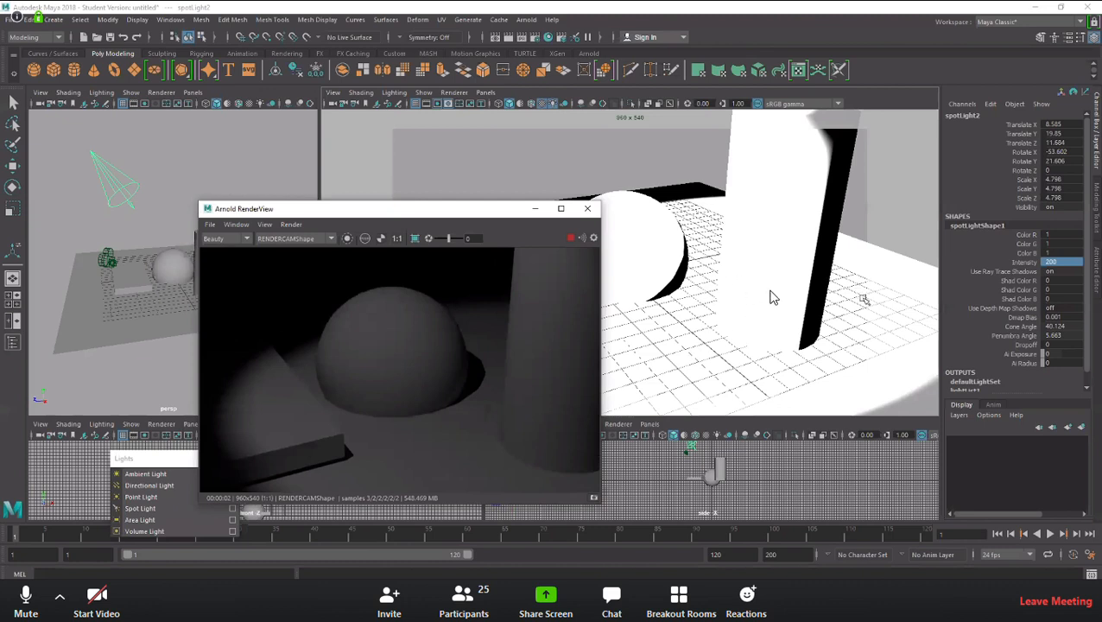
{"action": "left_click", "coordinate": [889, 103]}
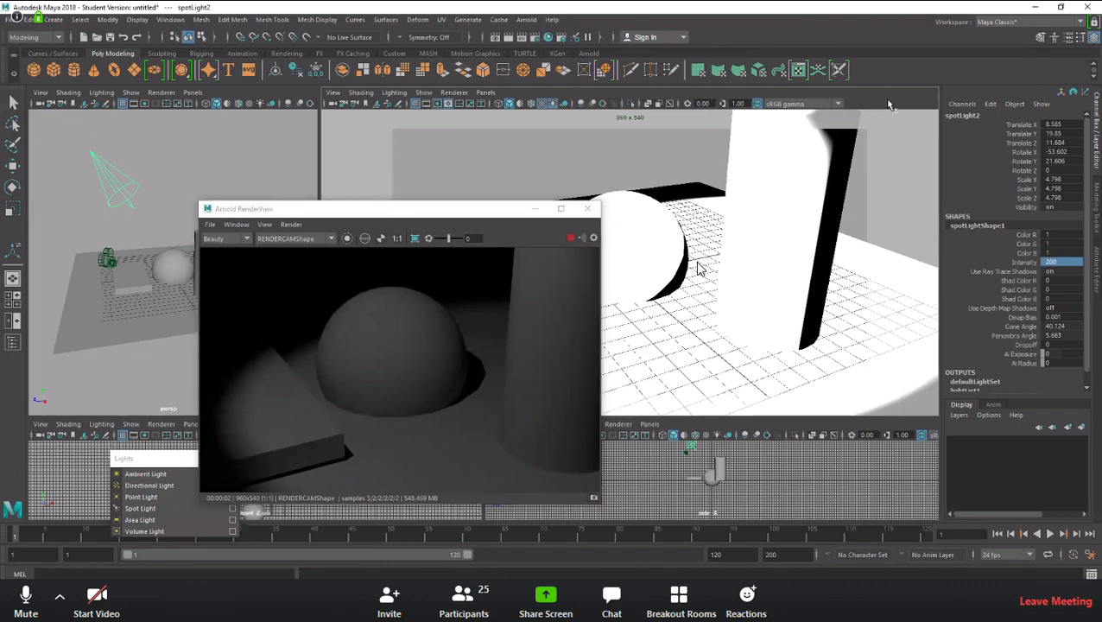
Step: Open the spot light's full attributes, expand its Arnold settings and lower the exposure slightly
{"action": "key", "text": "w"}
{"action": "key", "text": "ctrl+a"}
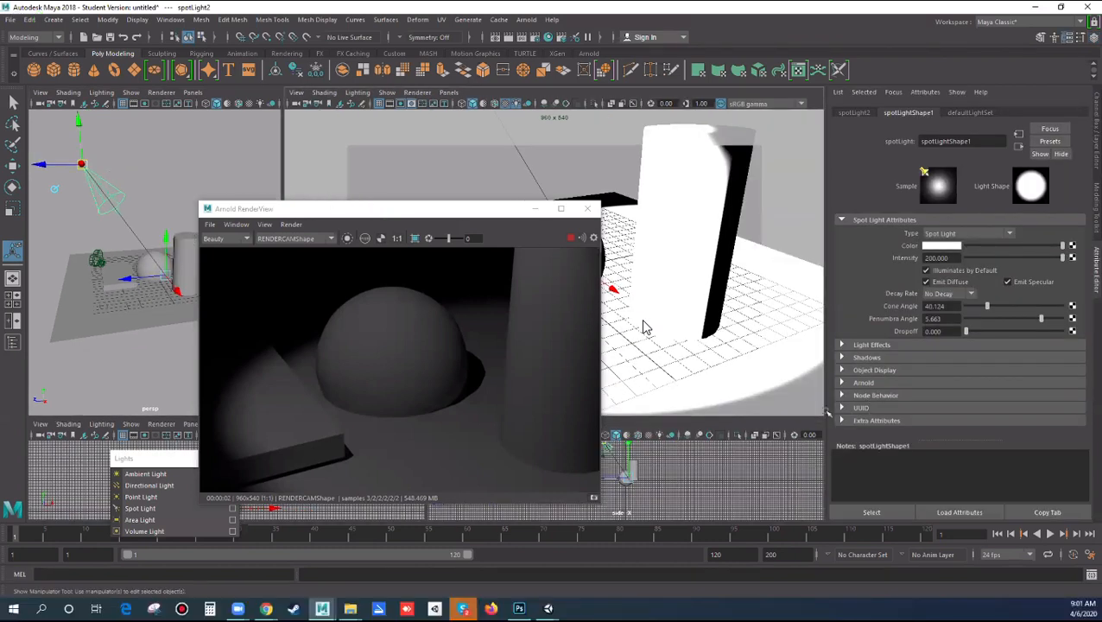
{"action": "left_click", "coordinate": [439, 211]}
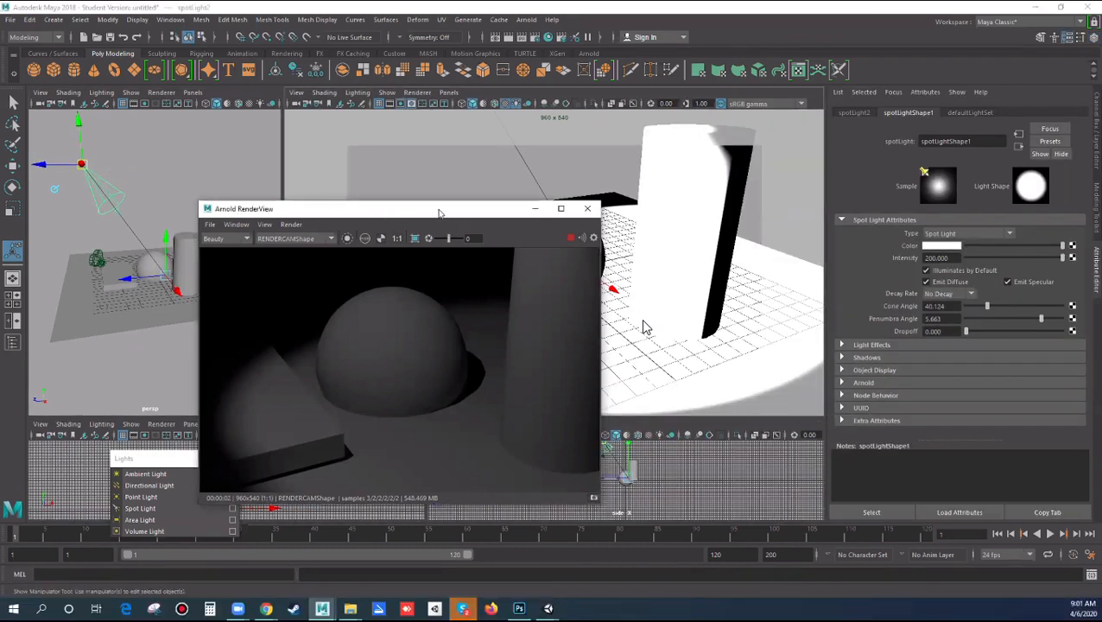
{"action": "left_click_drag", "start_coordinate": [439, 212], "coordinate": [391, 219]}
{"action": "left_click", "coordinate": [936, 257]}
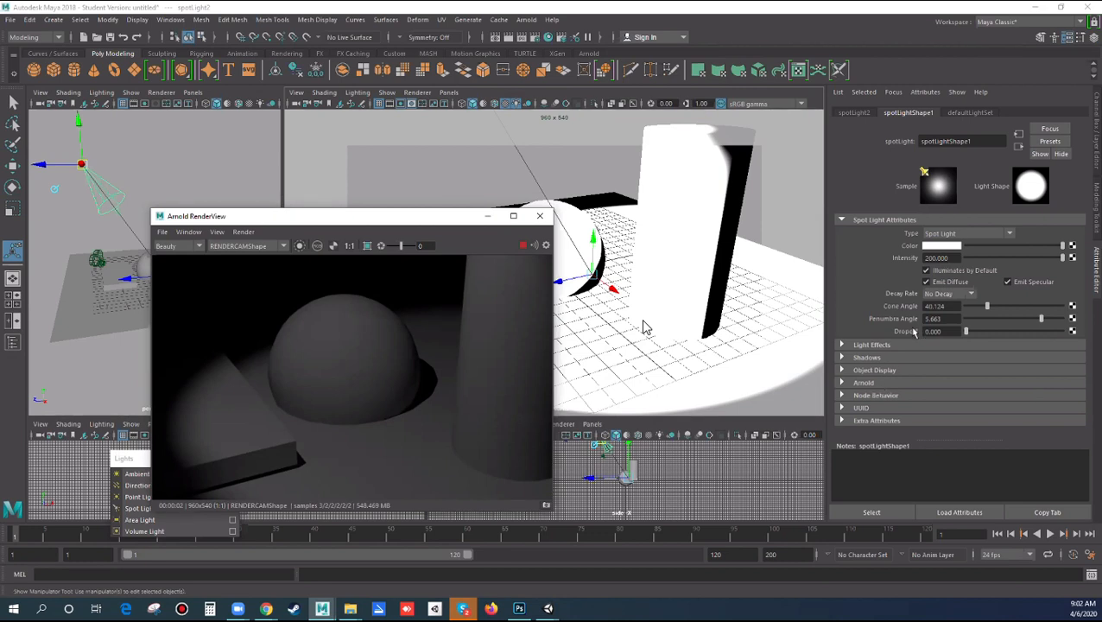
{"action": "left_click_drag", "start_coordinate": [950, 257], "coordinate": [923, 258]}
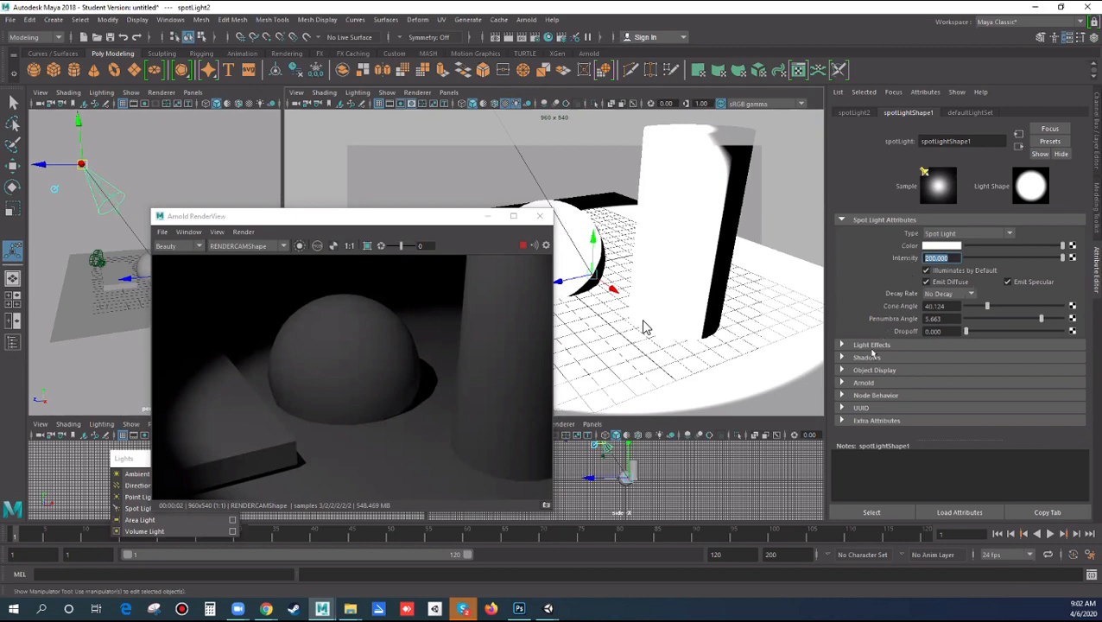
{"action": "left_click", "coordinate": [843, 382]}
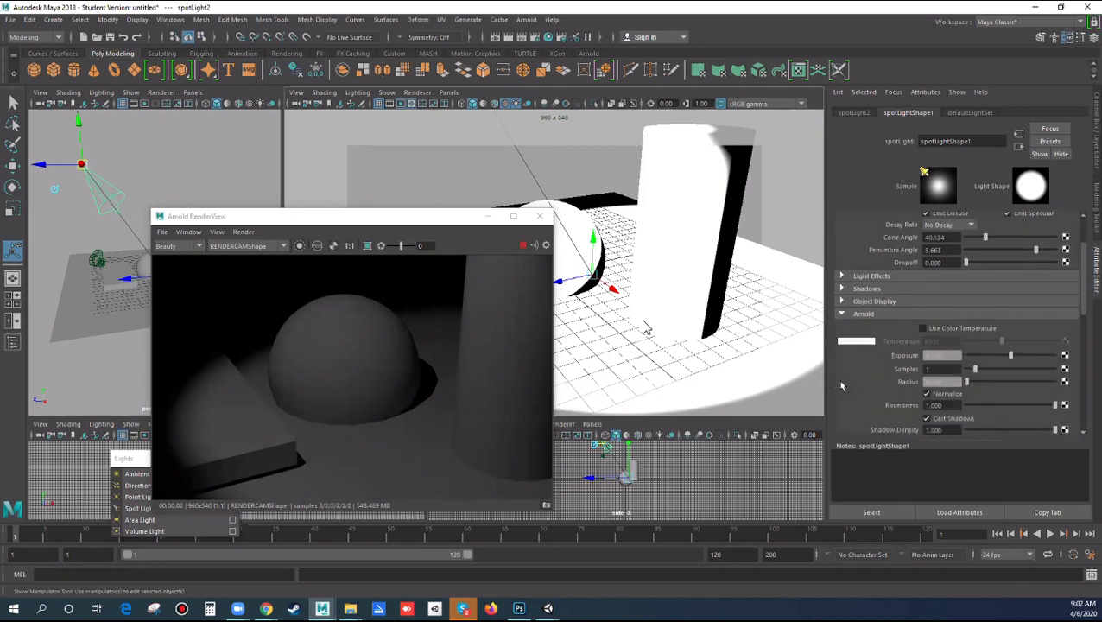
{"action": "mouse_move", "coordinate": [1010, 322]}
{"action": "left_mouse_down"}
{"action": "mouse_move", "coordinate": [1024, 322]}
{"action": "mouse_move", "coordinate": [1008, 321]}
{"action": "left_mouse_up"}
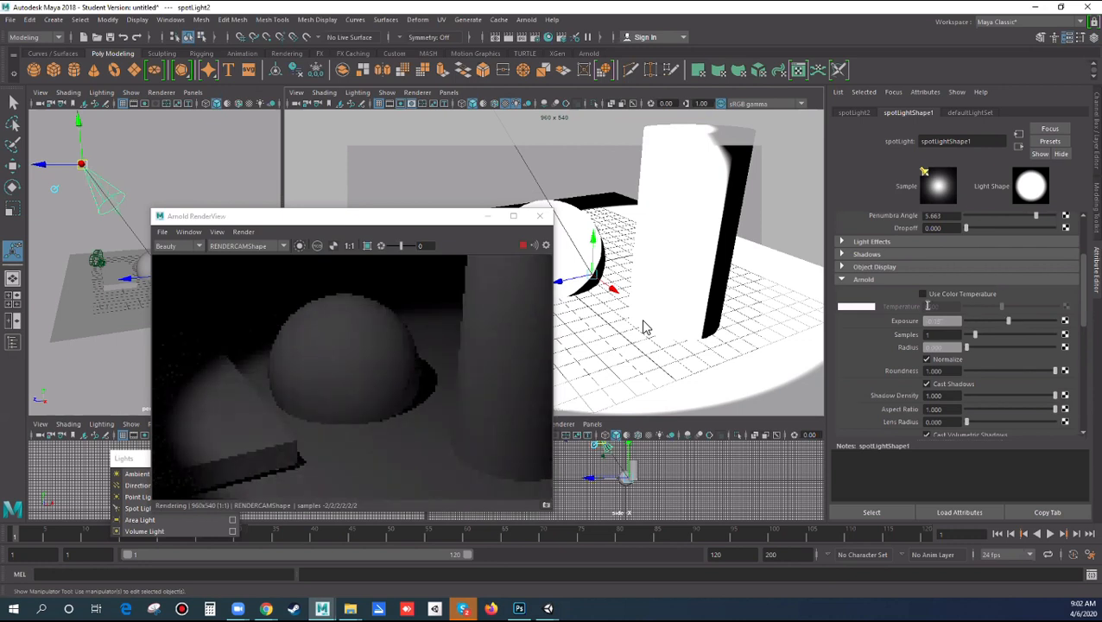
Step: Reduce the spot light's intensity to 100 and on to 10 to compare the renders
{"action": "scroll", "coordinate": [969, 321], "scroll_direction": "up", "scroll_amount": 3}
{"action": "left_click", "coordinate": [953, 257]}
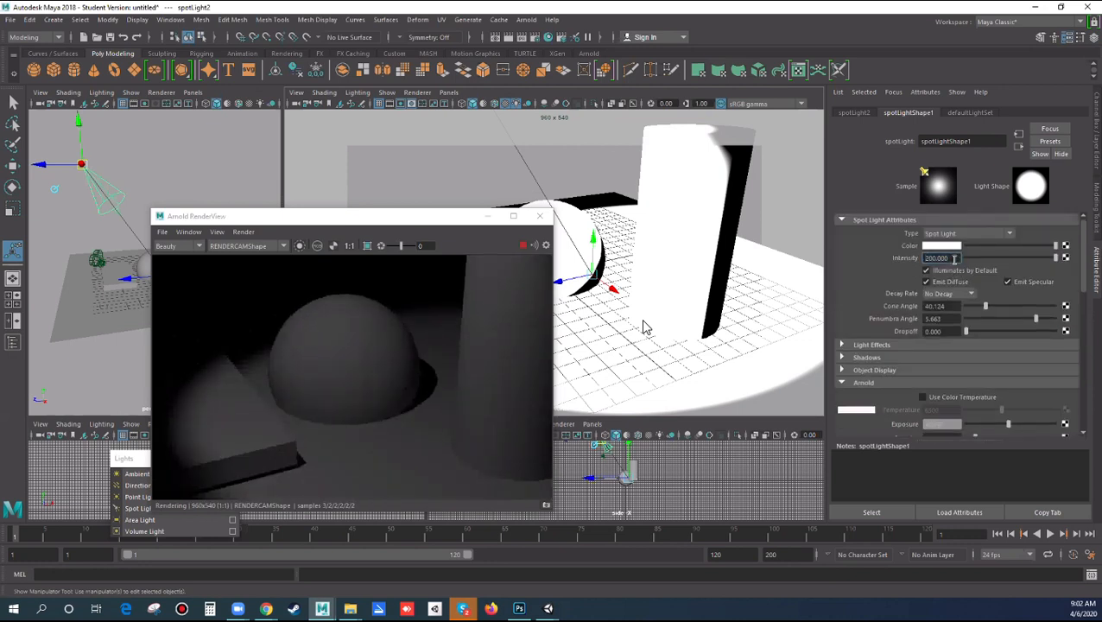
{"action": "type", "text": "1"}
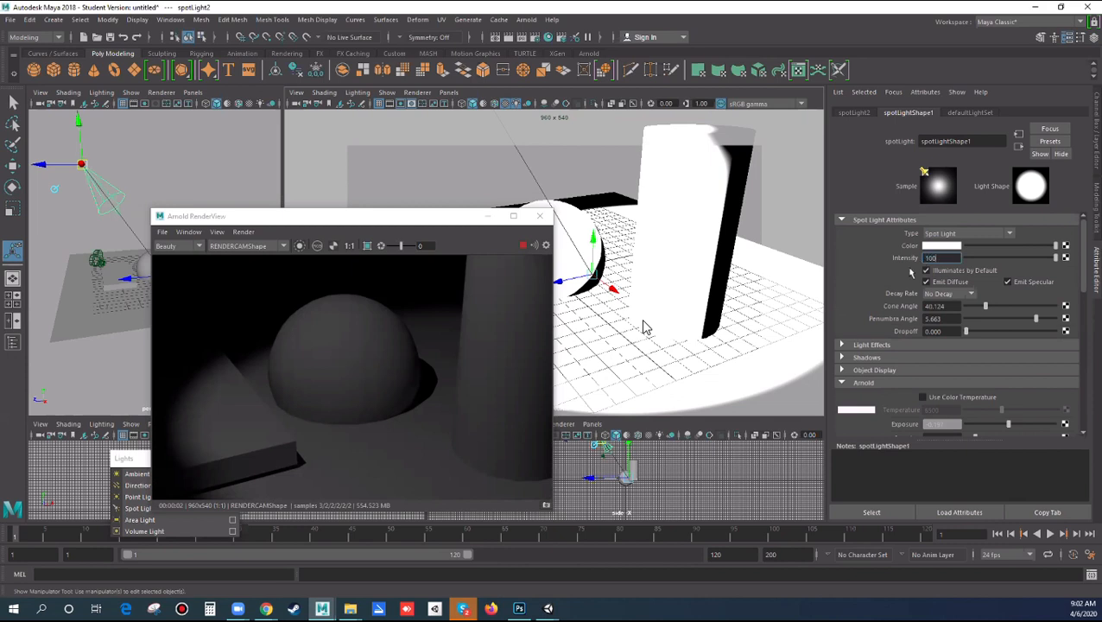
{"action": "key", "text": "Return"}
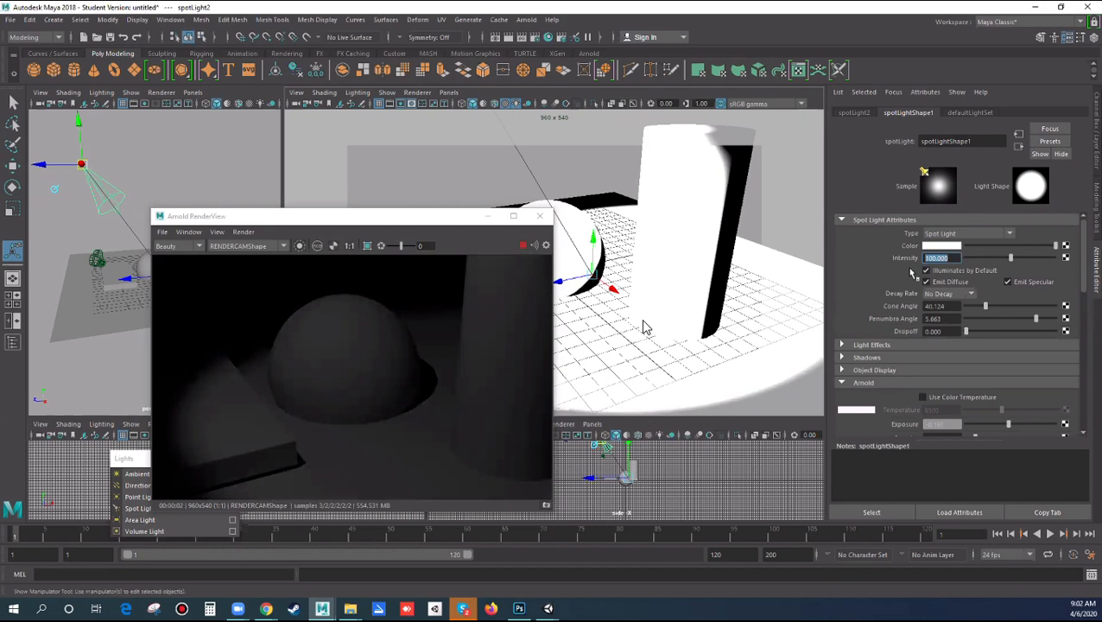
{"action": "type", "text": "10"}
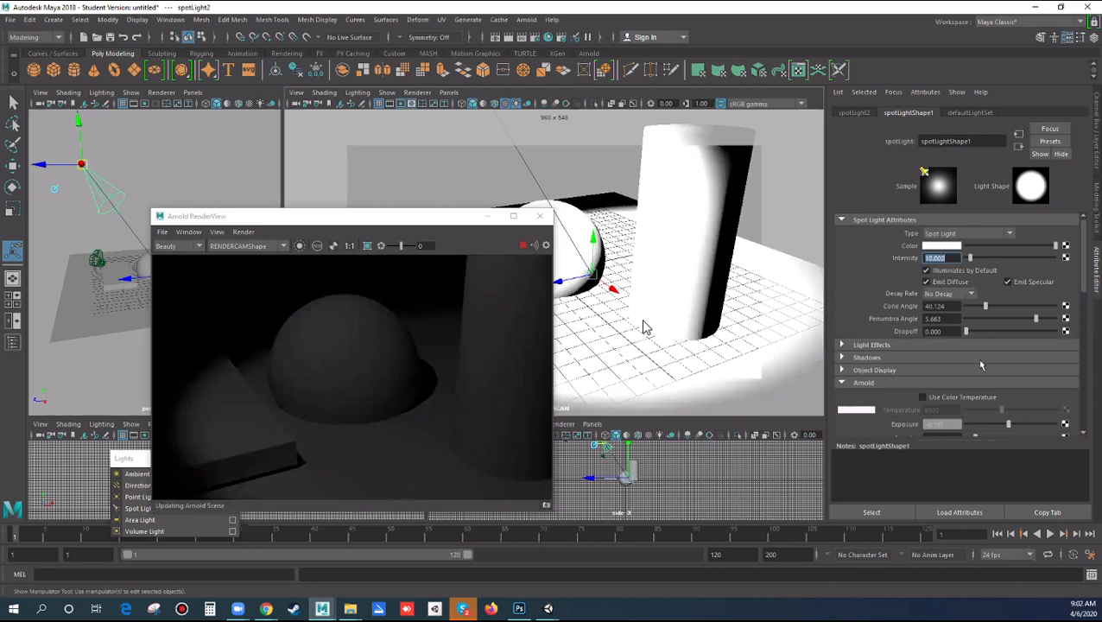
{"action": "key", "text": "Return"}
Step: Raise the light's Arnold exposure slightly and set its intensity back to 200
{"action": "scroll", "coordinate": [1002, 327], "scroll_direction": "down", "scroll_amount": 3}
{"action": "mouse_move", "coordinate": [1006, 324]}
{"action": "left_mouse_down"}
{"action": "mouse_move", "coordinate": [1045, 325]}
{"action": "mouse_move", "coordinate": [1017, 327]}
{"action": "left_mouse_up"}
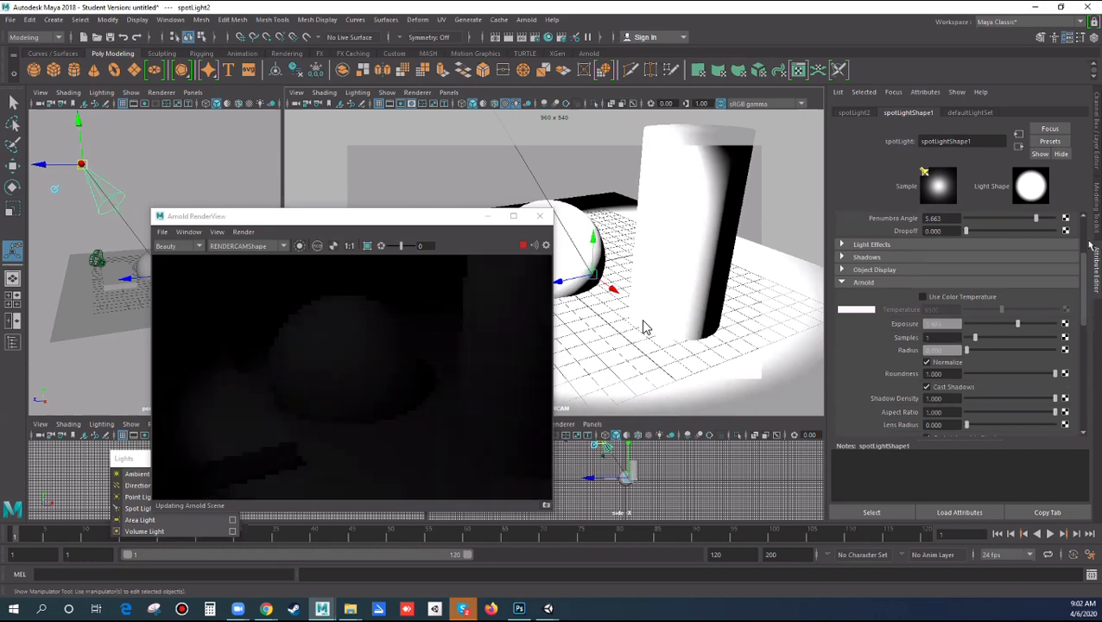
{"action": "scroll", "coordinate": [1081, 238], "scroll_direction": "up", "scroll_amount": 3}
{"action": "left_click", "coordinate": [955, 258]}
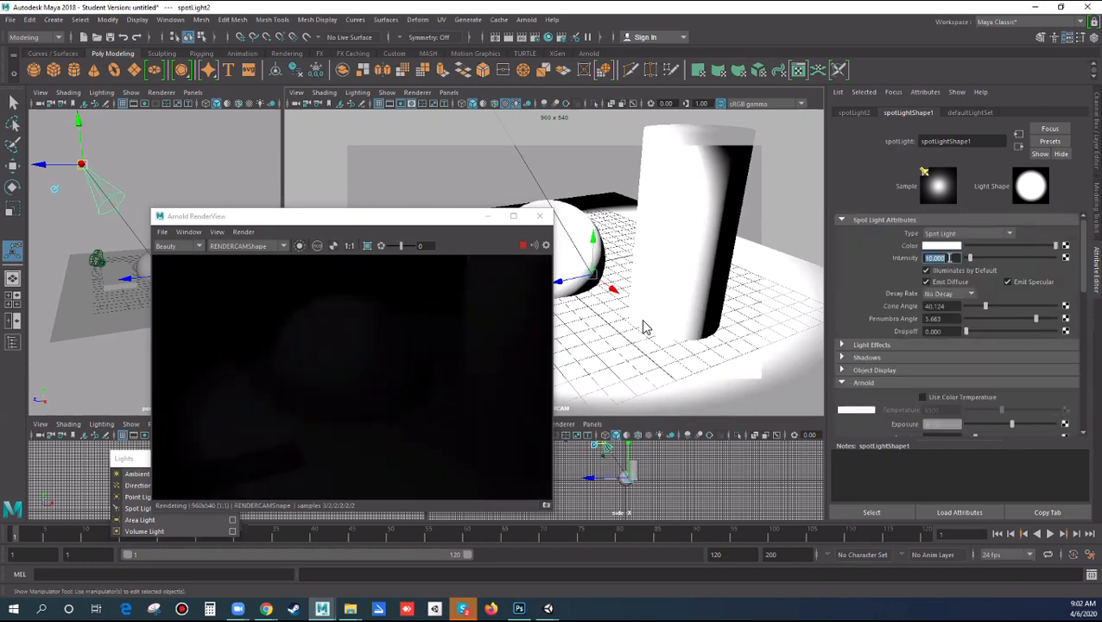
{"action": "type", "text": "200"}
{"action": "key", "text": "Return"}
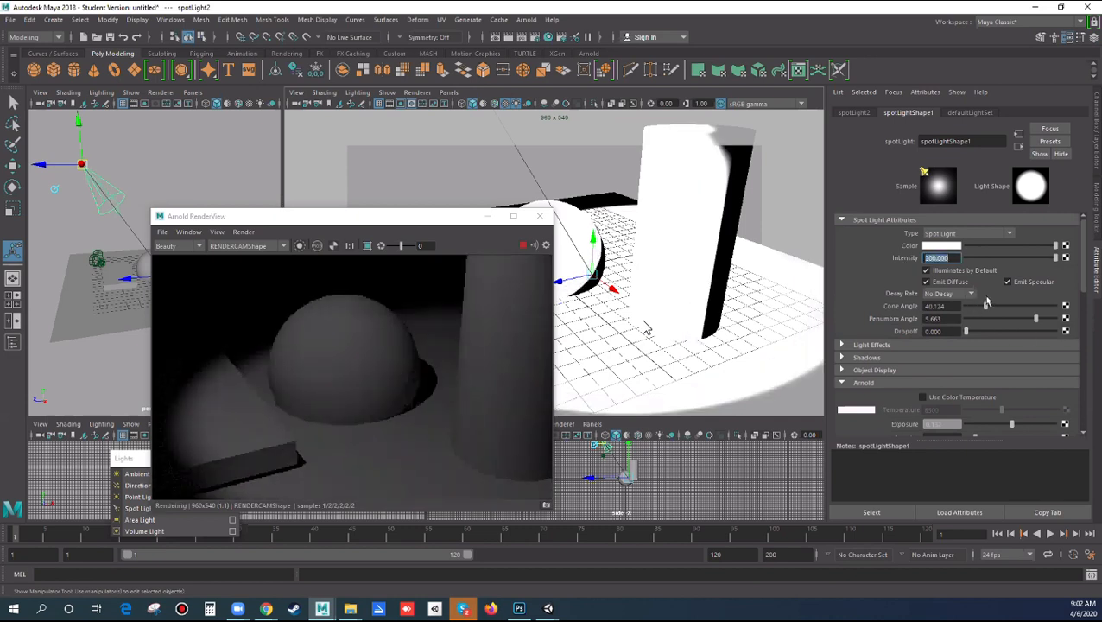
Step: Raise the spot light's Arnold exposure well above zero to brighten the render, and shift the render window slightly
{"action": "scroll", "coordinate": [985, 302], "scroll_direction": "down", "scroll_amount": 3}
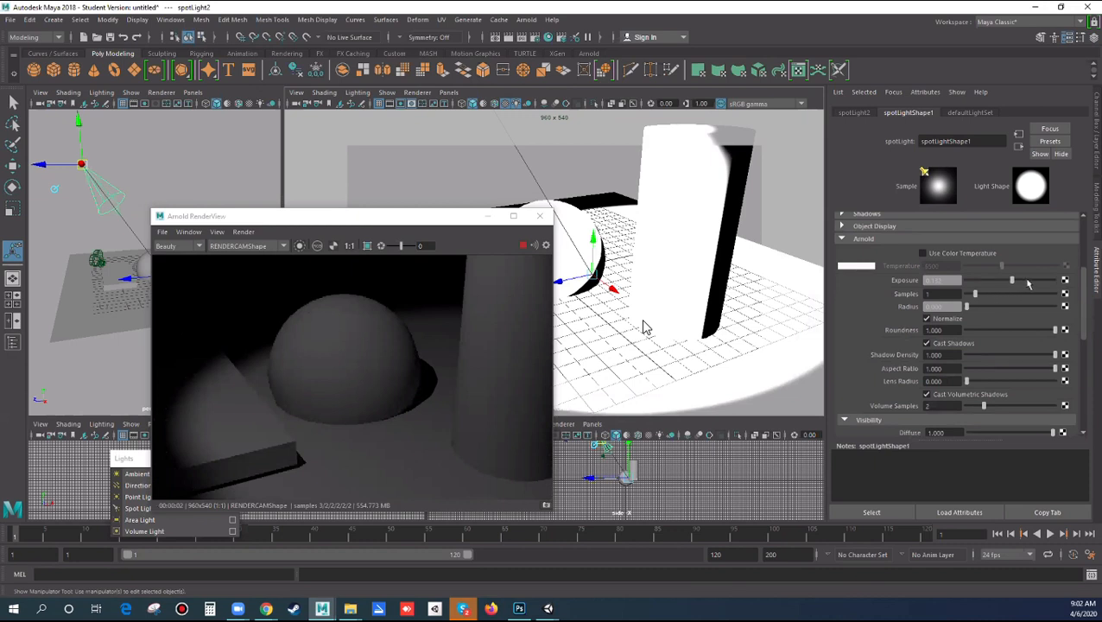
{"action": "left_click", "coordinate": [1028, 281]}
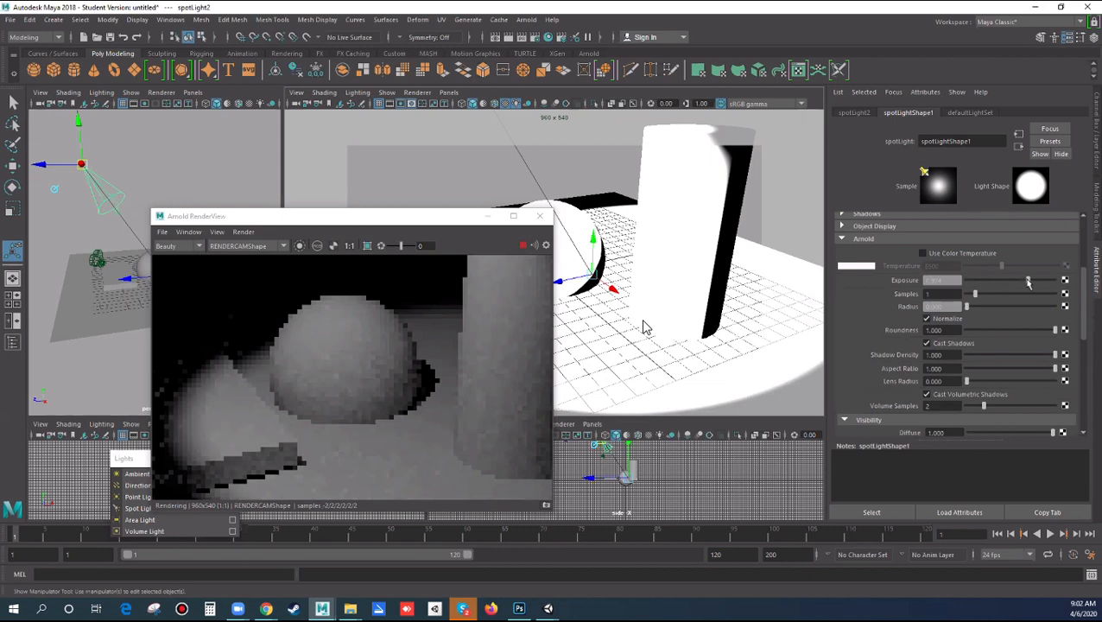
{"action": "left_click", "coordinate": [1034, 281]}
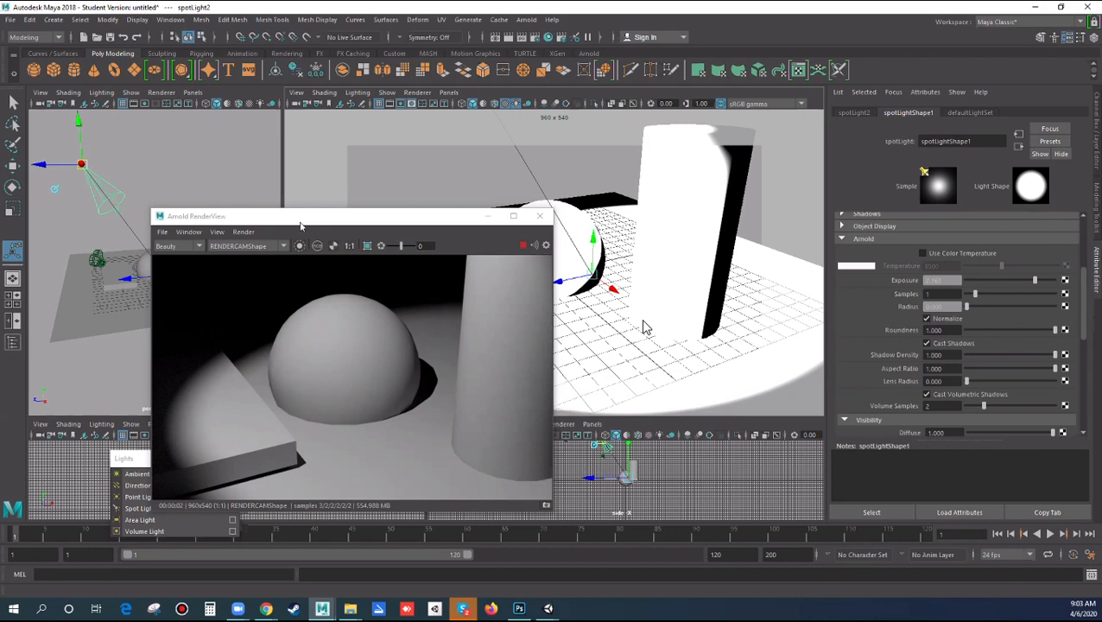
{"action": "left_click_drag", "start_coordinate": [301, 226], "coordinate": [298, 232]}
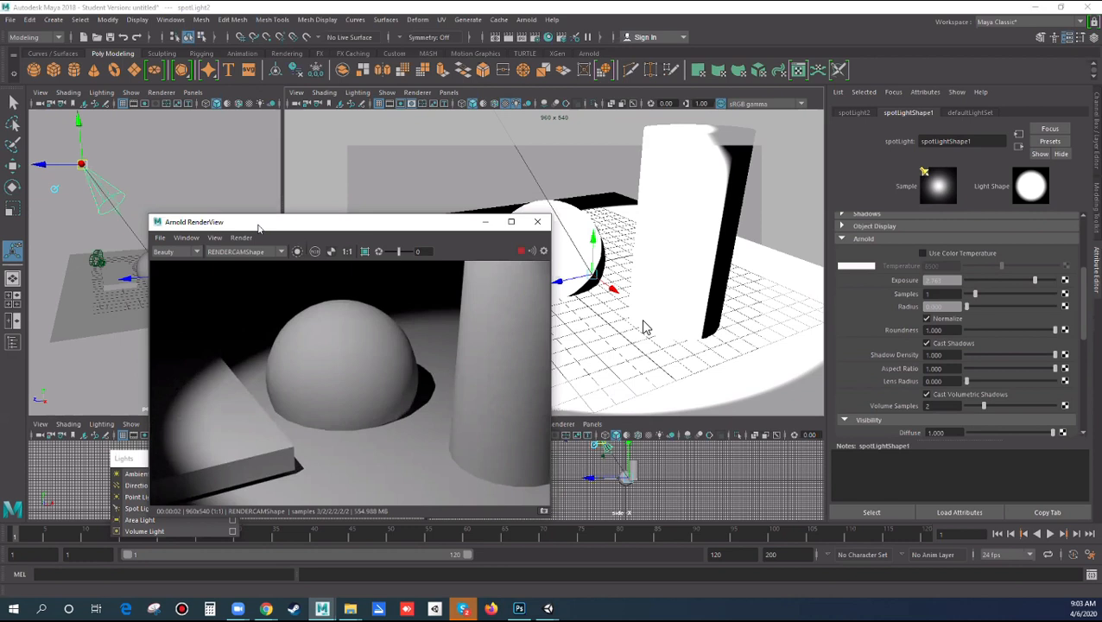
Step: Move the render window off the perspective view, deselect the spot light and reframe the RENDERCAM view from slightly farther back
{"action": "left_click_drag", "start_coordinate": [257, 226], "coordinate": [338, 254]}
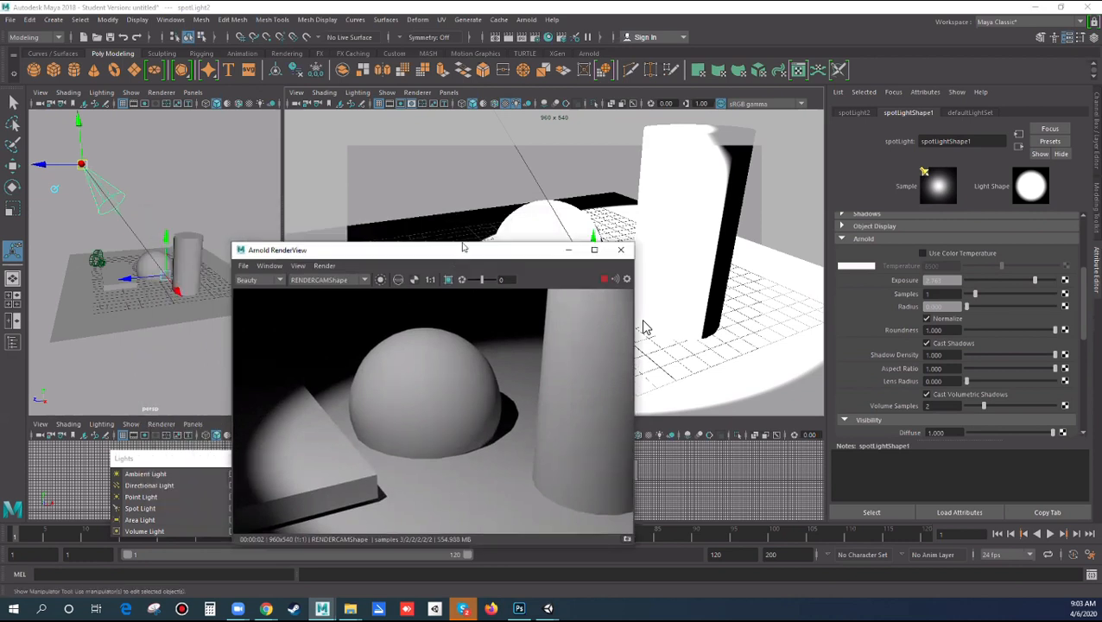
{"action": "left_click_drag", "start_coordinate": [462, 248], "coordinate": [469, 236]}
{"action": "left_click", "coordinate": [183, 188]}
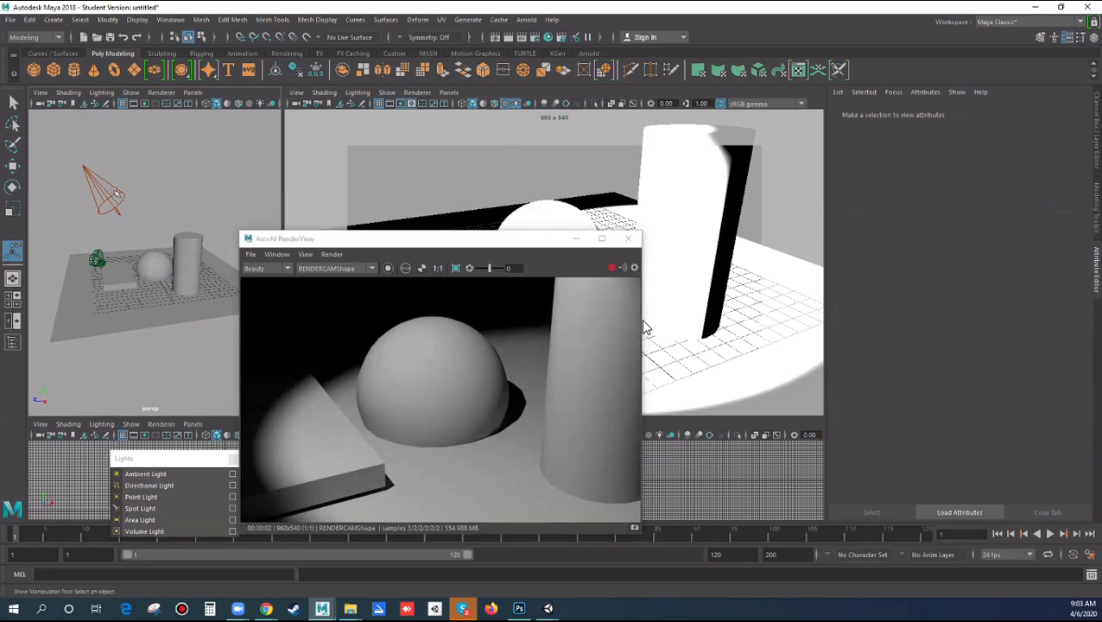
{"action": "left_click", "coordinate": [112, 189]}
{"action": "left_click", "coordinate": [133, 184]}
{"action": "left_click_drag", "start_coordinate": [690, 300], "coordinate": [654, 287], "text": "alt"}
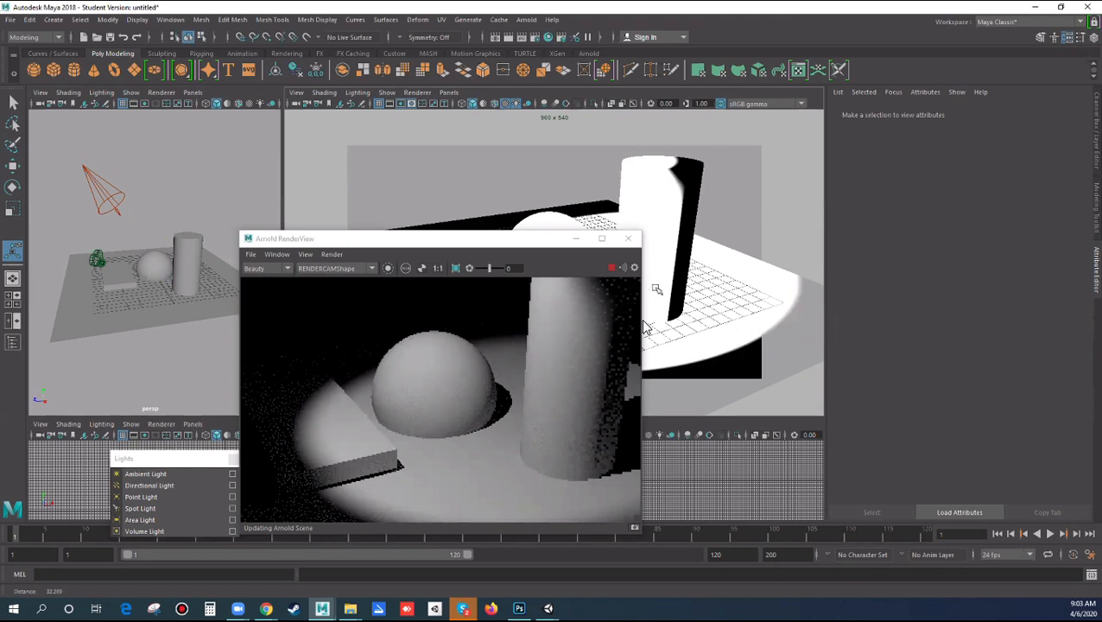
{"action": "mouse_move", "coordinate": [664, 267]}
{"action": "middle_mouse_down", "text": "alt"}
{"action": "mouse_move", "coordinate": [642, 271]}
{"action": "mouse_move", "coordinate": [659, 275]}
{"action": "middle_mouse_up", "text": "alt"}
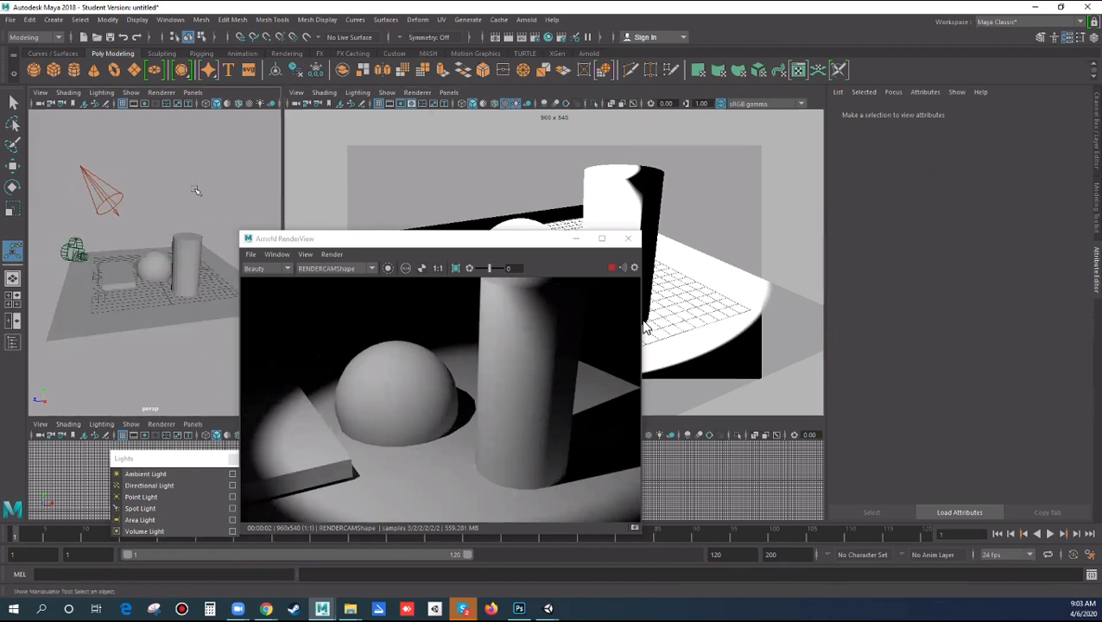
Step: Create a directional light and move it high above the scene, just outside the ground plane beyond the cylinder
{"action": "key", "text": "space"}
{"action": "left_click", "coordinate": [108, 145]}
{"action": "mouse_move", "coordinate": [243, 212]}
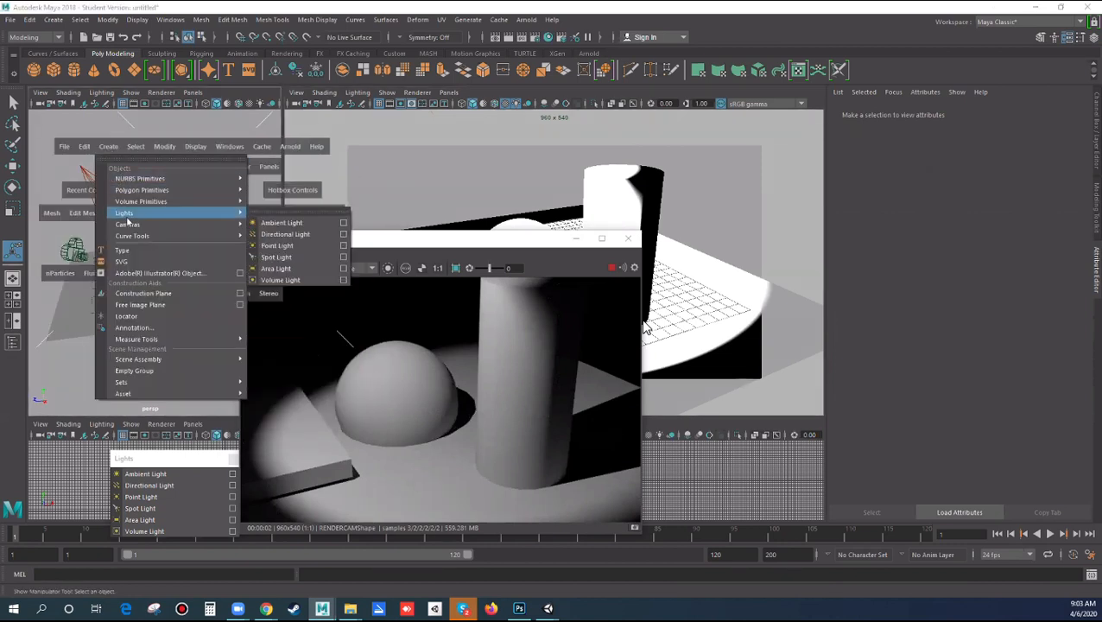
{"action": "left_click", "coordinate": [284, 236]}
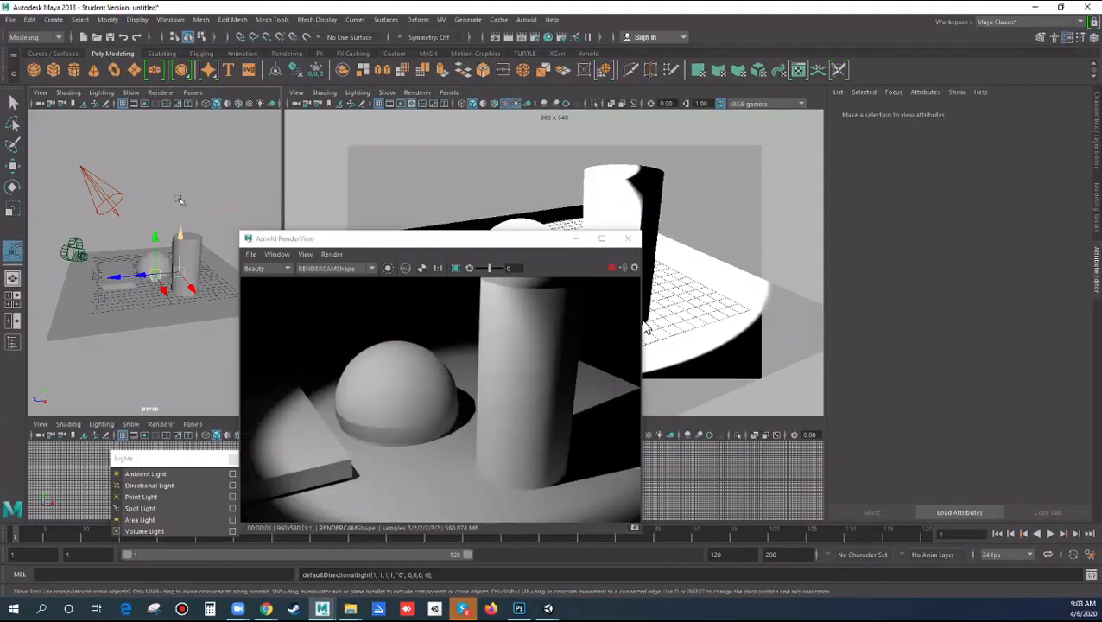
{"action": "left_click_drag", "start_coordinate": [158, 265], "coordinate": [189, 198]}
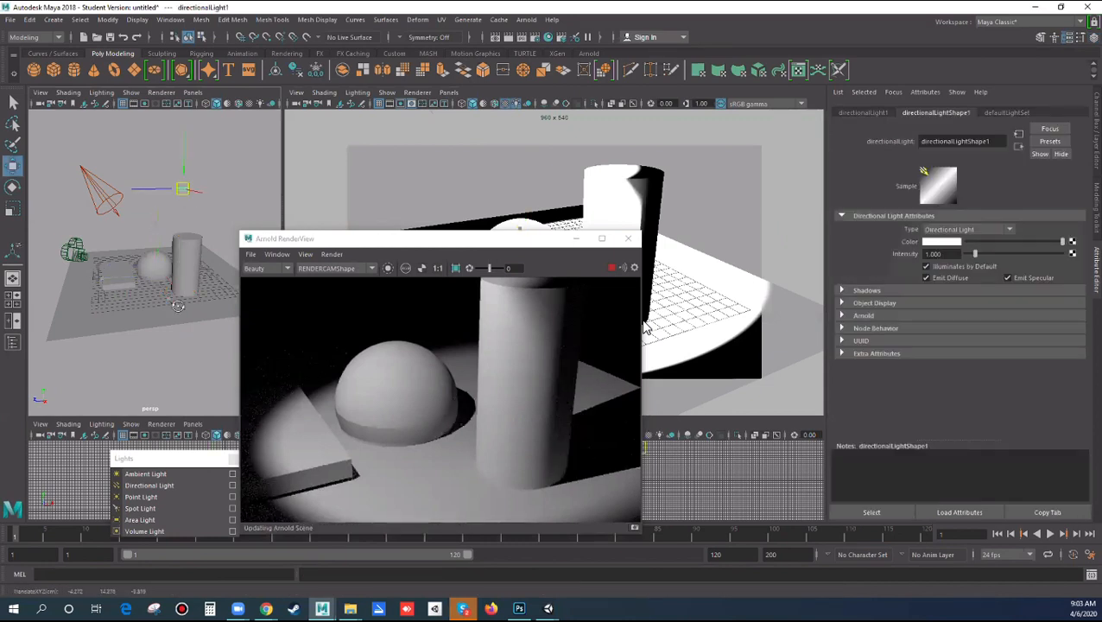
{"action": "left_click_drag", "start_coordinate": [208, 273], "coordinate": [197, 398], "text": "alt"}
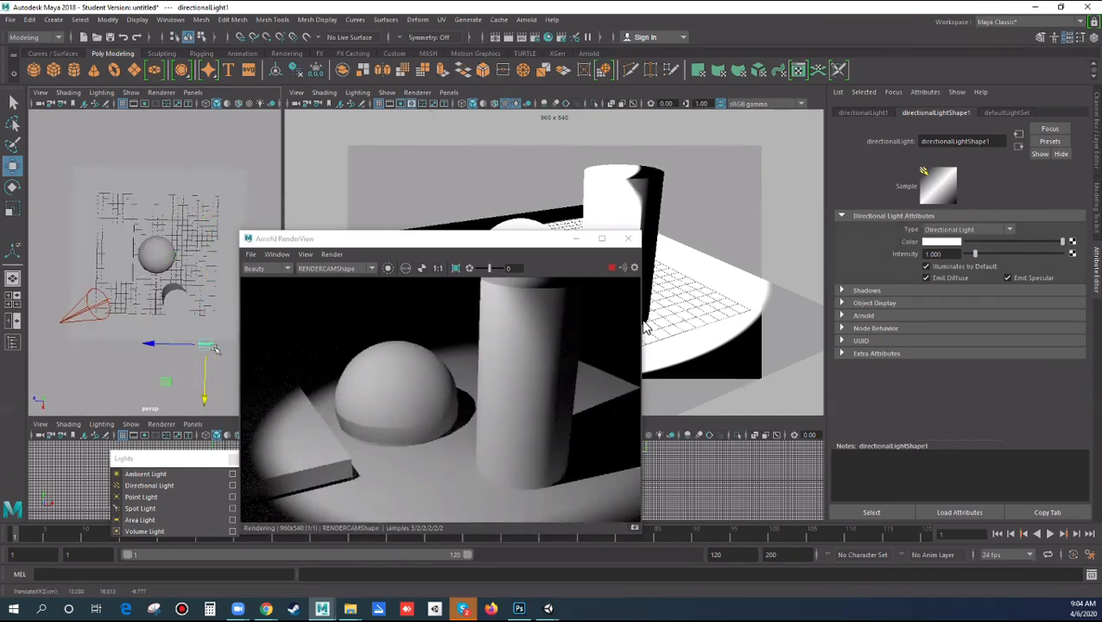
{"action": "left_click_drag", "start_coordinate": [206, 344], "coordinate": [223, 344]}
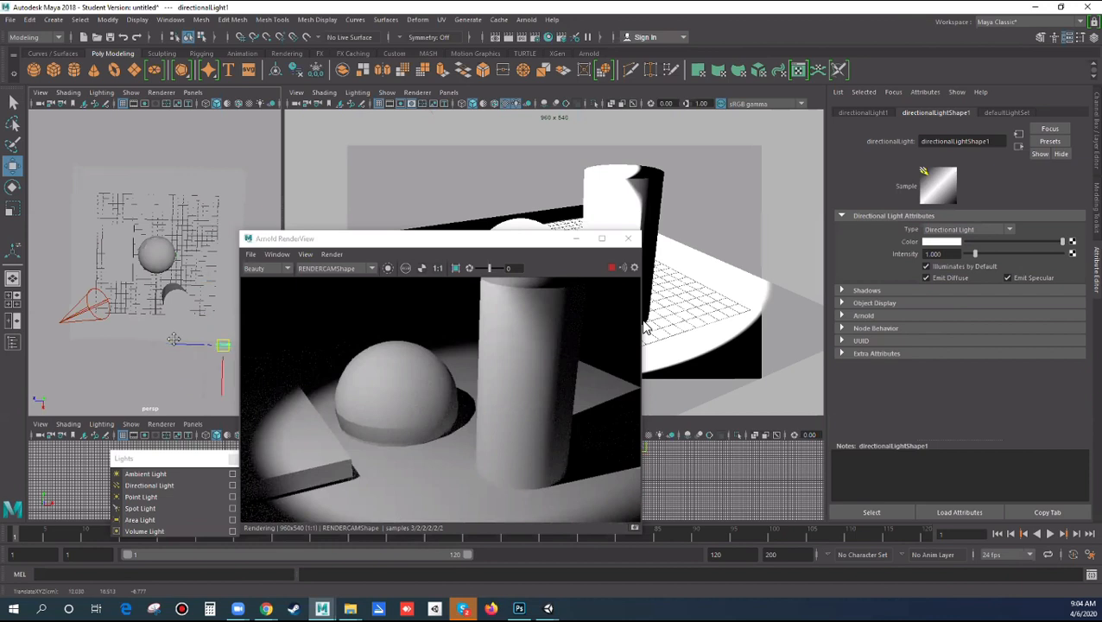
{"action": "middle_click_drag", "start_coordinate": [173, 340], "coordinate": [160, 339], "text": "alt"}
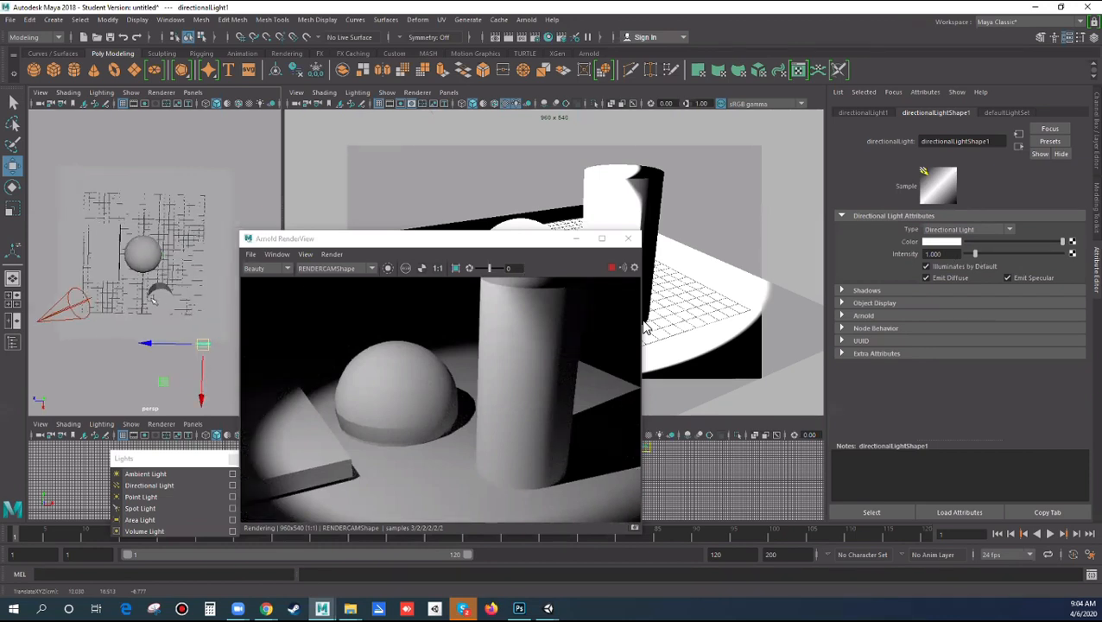
{"action": "middle_click_drag", "start_coordinate": [148, 301], "coordinate": [126, 302], "text": "alt"}
Step: Rotate the directional light toward the objects, drop its intensity to 0 for comparison and raise it to about 0.66
{"action": "key", "text": "e"}
{"action": "left_click_drag", "start_coordinate": [124, 323], "coordinate": [168, 412]}
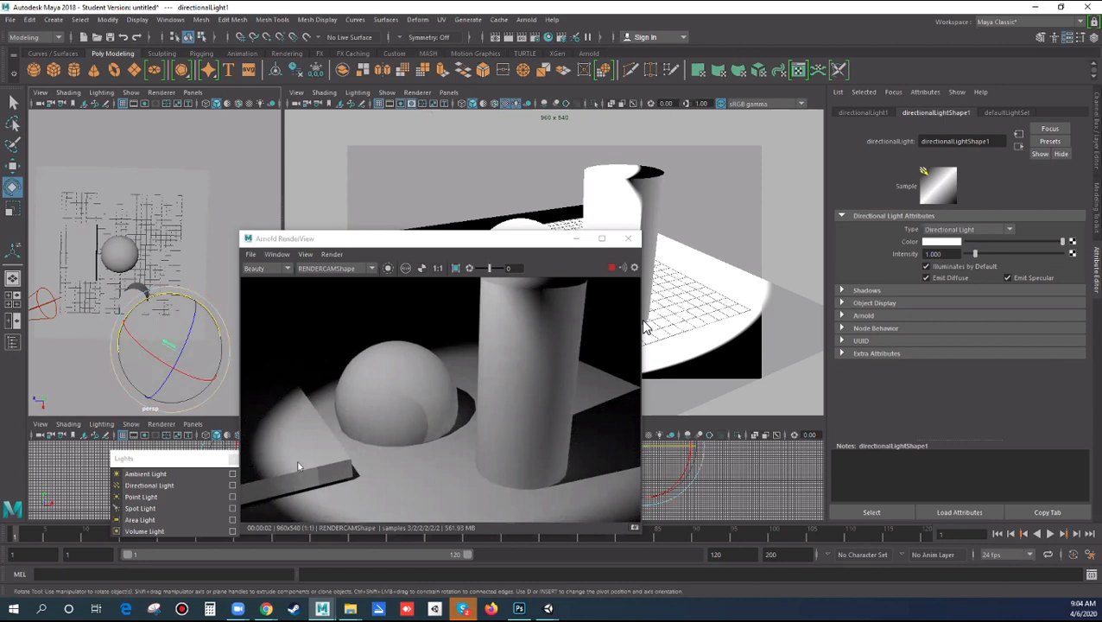
{"action": "left_click", "coordinate": [962, 257]}
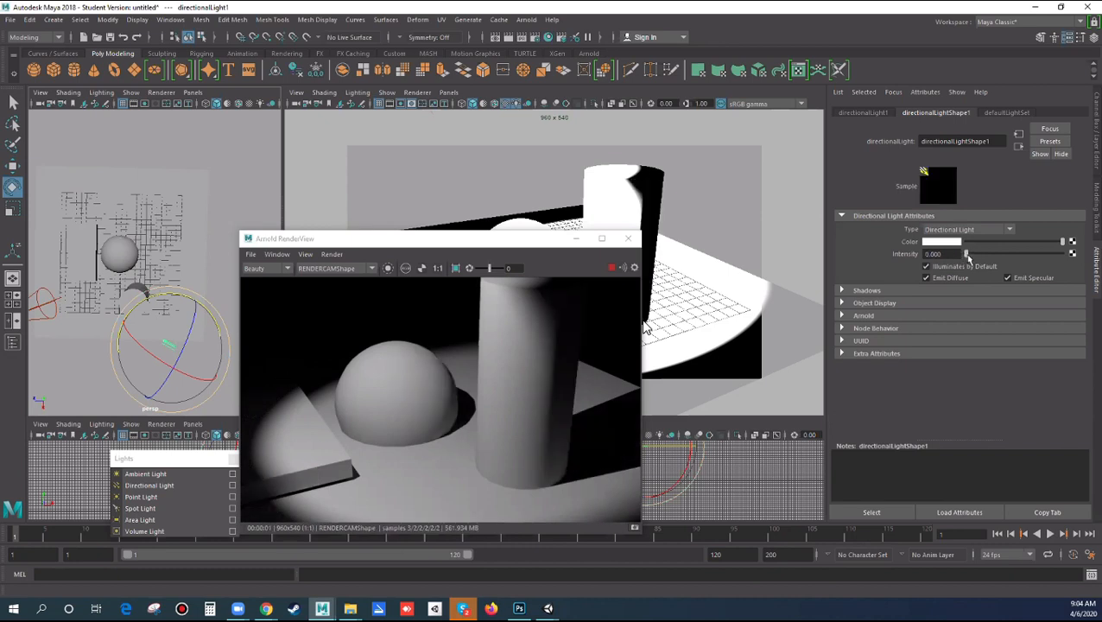
{"action": "left_click_drag", "start_coordinate": [968, 256], "coordinate": [975, 264]}
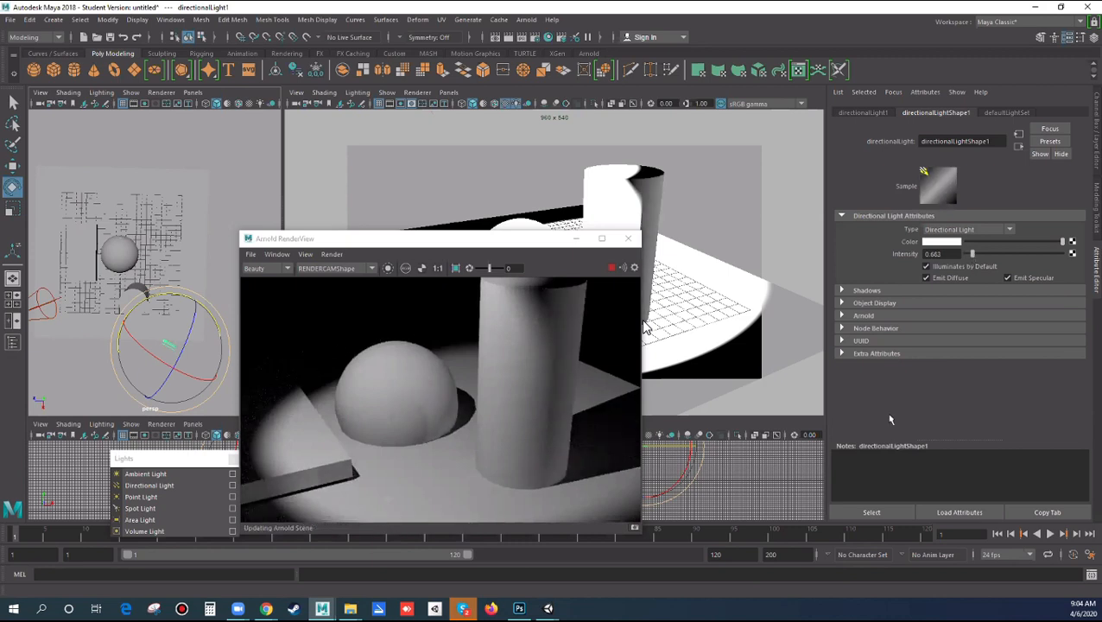
Step: Select the spot light and set its intensity to 500
{"action": "left_click", "coordinate": [43, 303]}
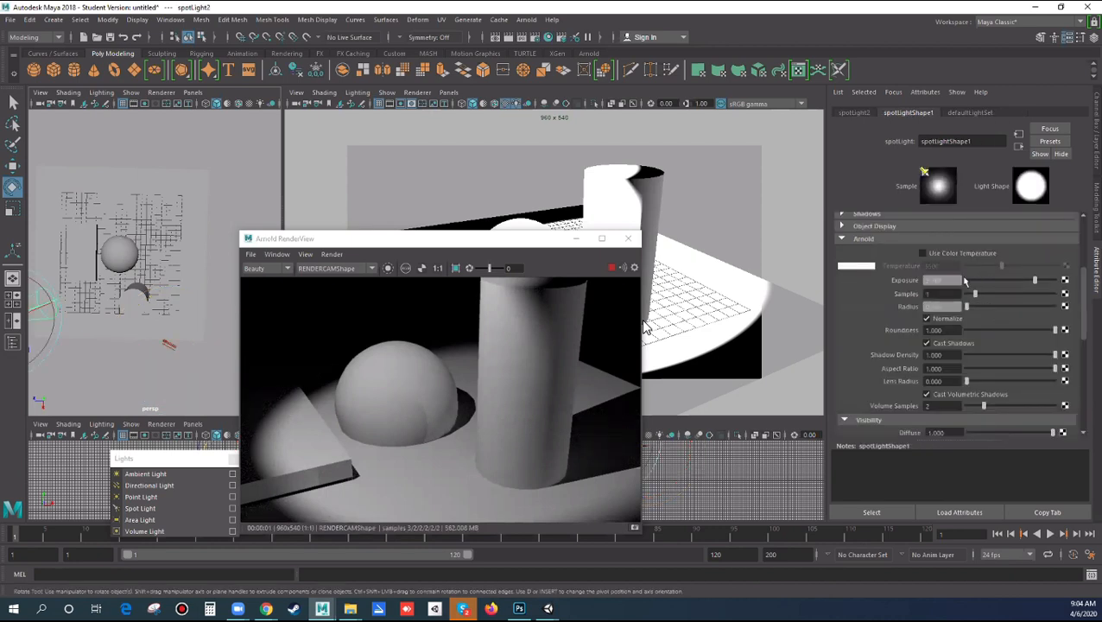
{"action": "scroll", "coordinate": [944, 271], "scroll_direction": "up", "scroll_amount": 4}
{"action": "left_click", "coordinate": [926, 258]}
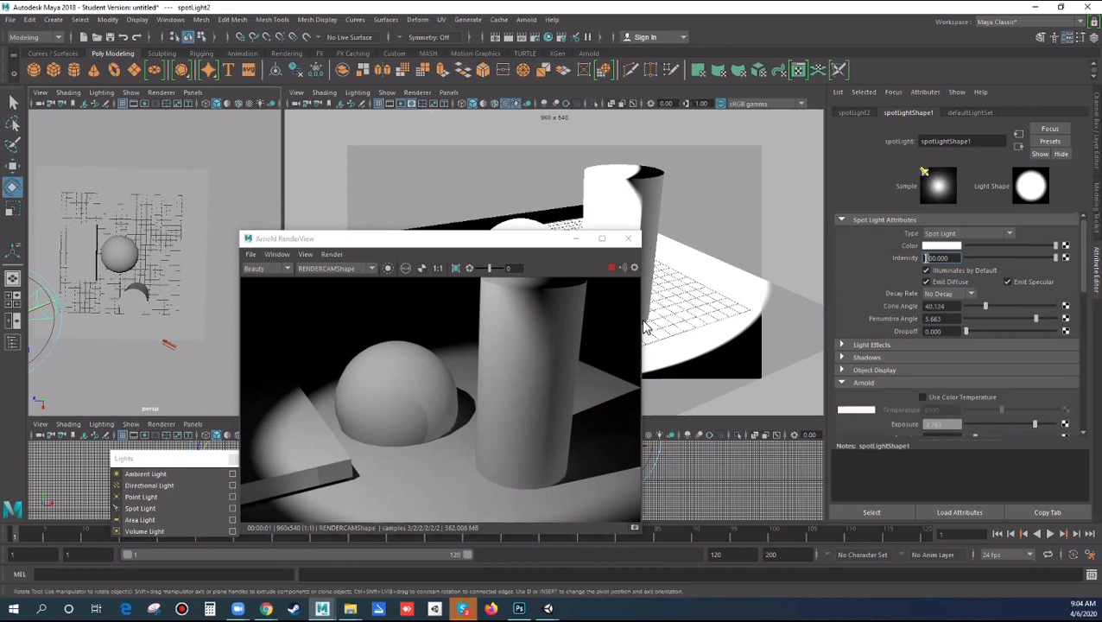
{"action": "type", "text": "5"}
{"action": "key", "text": "Return"}
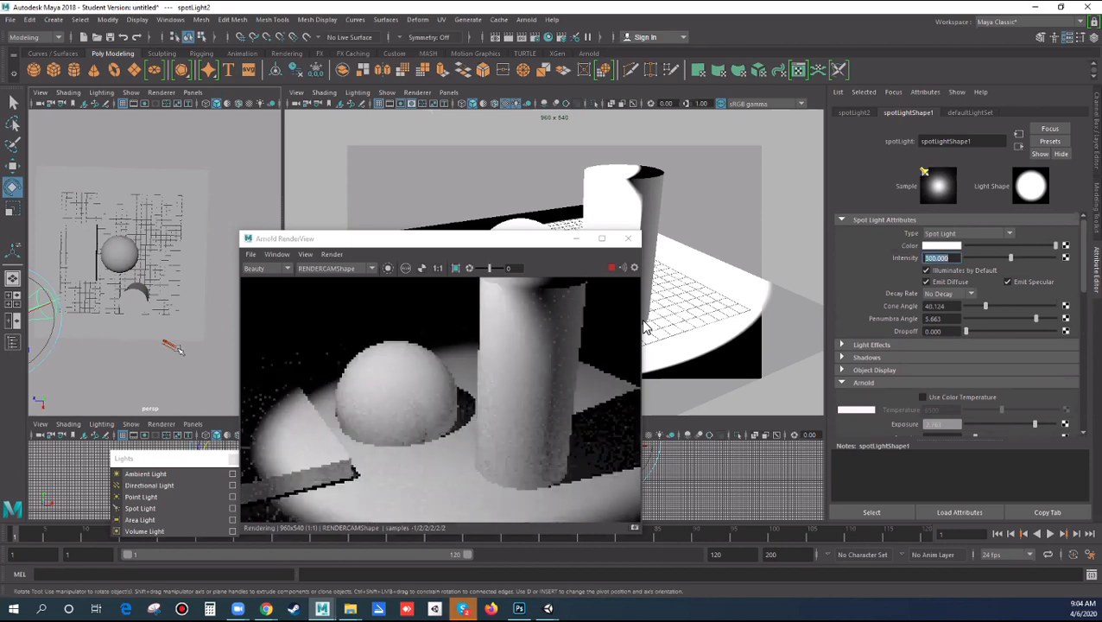
Step: Reselect the directional light, move it farther out from the scene and rotate it to about -28° in X and 151° in Y
{"action": "left_click", "coordinate": [170, 344]}
{"action": "left_click_drag", "start_coordinate": [948, 255], "coordinate": [920, 254]}
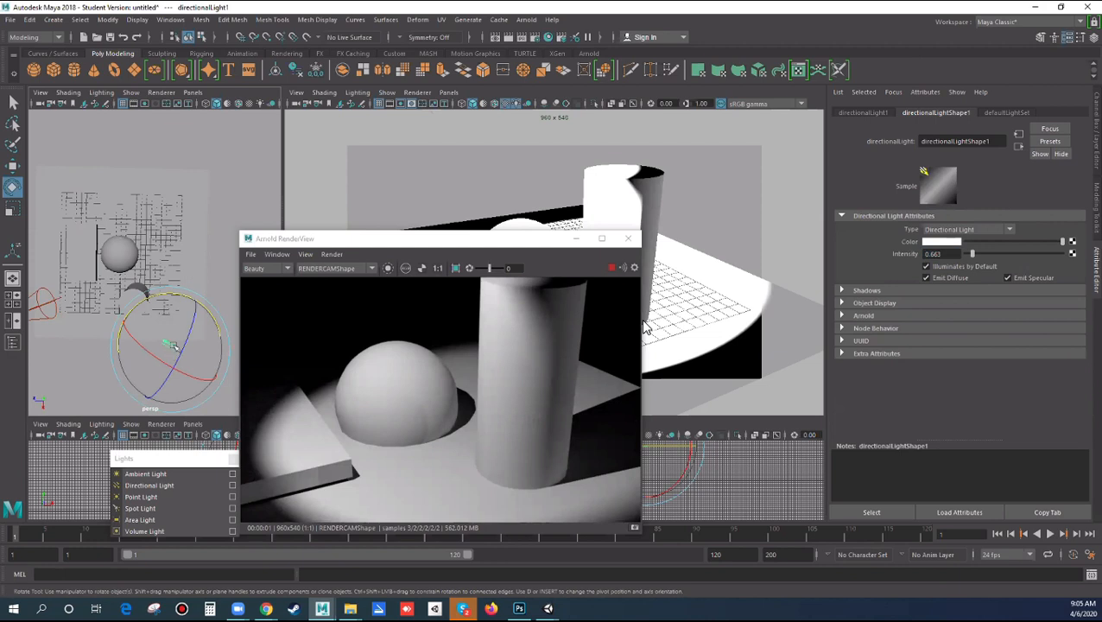
{"action": "key", "text": "w"}
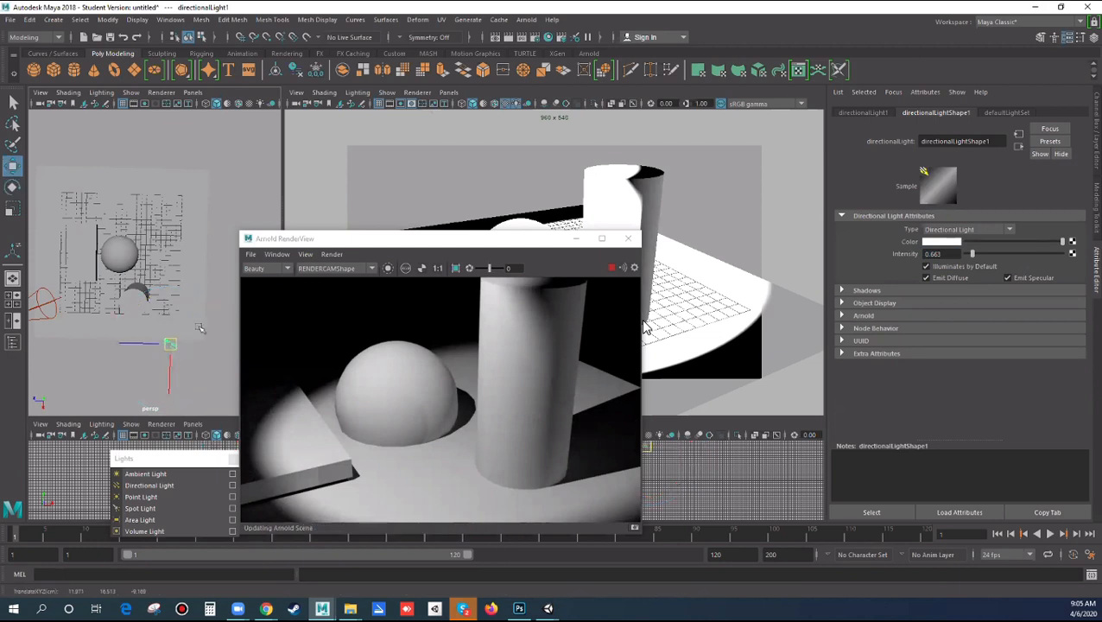
{"action": "left_click_drag", "start_coordinate": [170, 344], "coordinate": [203, 323]}
{"action": "key", "text": "e"}
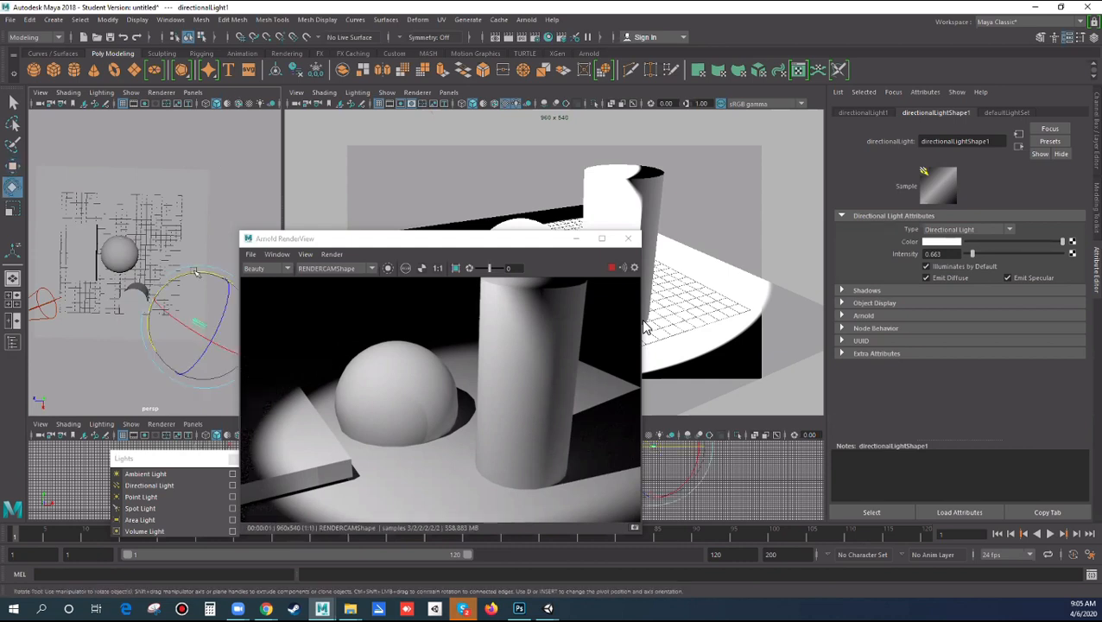
{"action": "left_click_drag", "start_coordinate": [198, 273], "coordinate": [217, 144]}
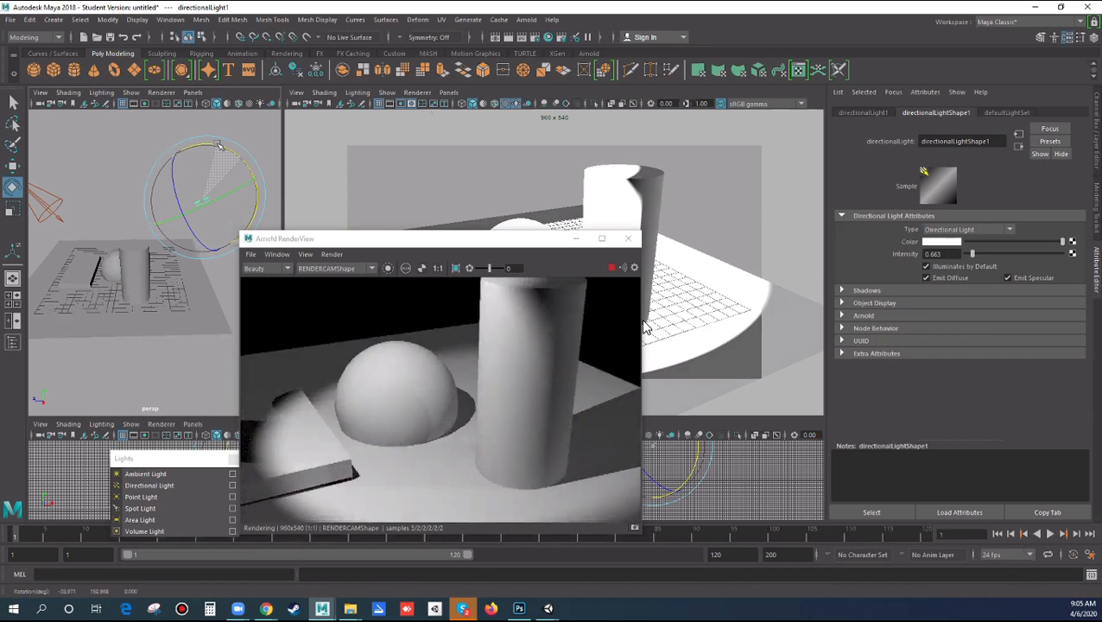
{"action": "left_click_drag", "start_coordinate": [218, 144], "coordinate": [221, 145]}
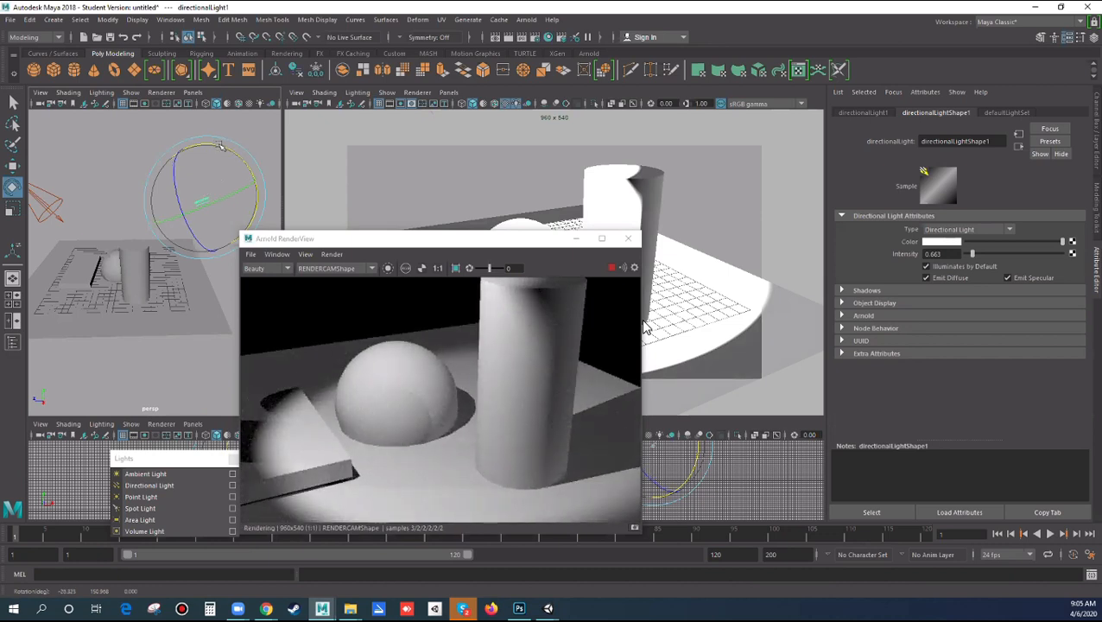
Step: Compare directional light intensities of 0, 0.1 and 0.2 in the render, and set the intensity to 0.4
{"action": "left_click_drag", "start_coordinate": [966, 259], "coordinate": [932, 254]}
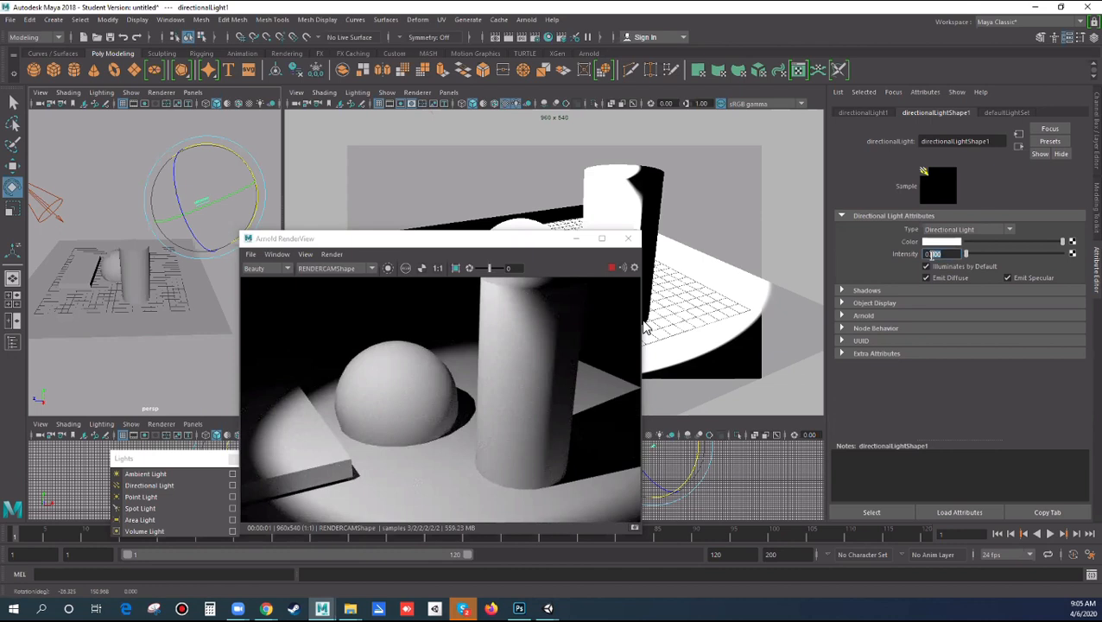
{"action": "type", "text": "1"}
{"action": "key", "text": "Return"}
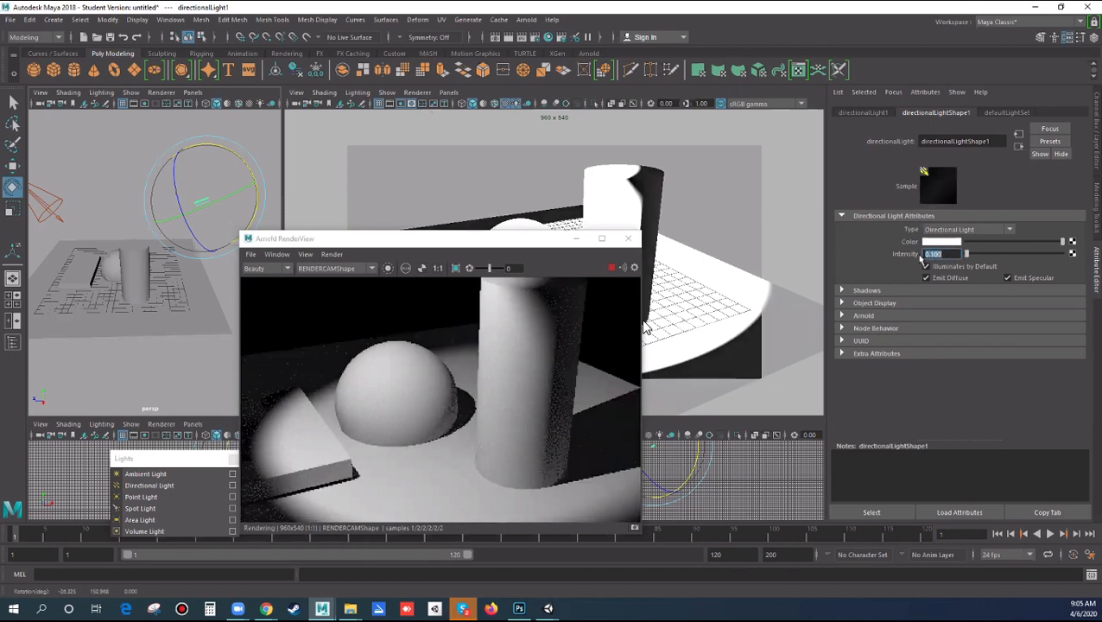
{"action": "type", "text": "0."}
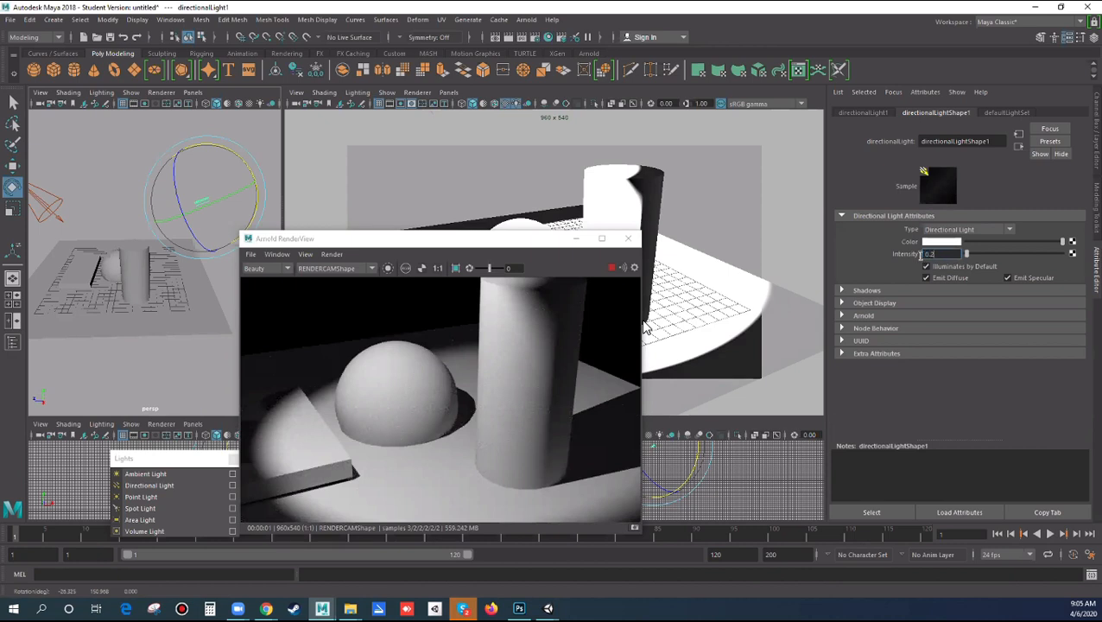
{"action": "type", "text": "2"}
{"action": "key", "text": "Return"}
{"action": "type", "text": "1"}
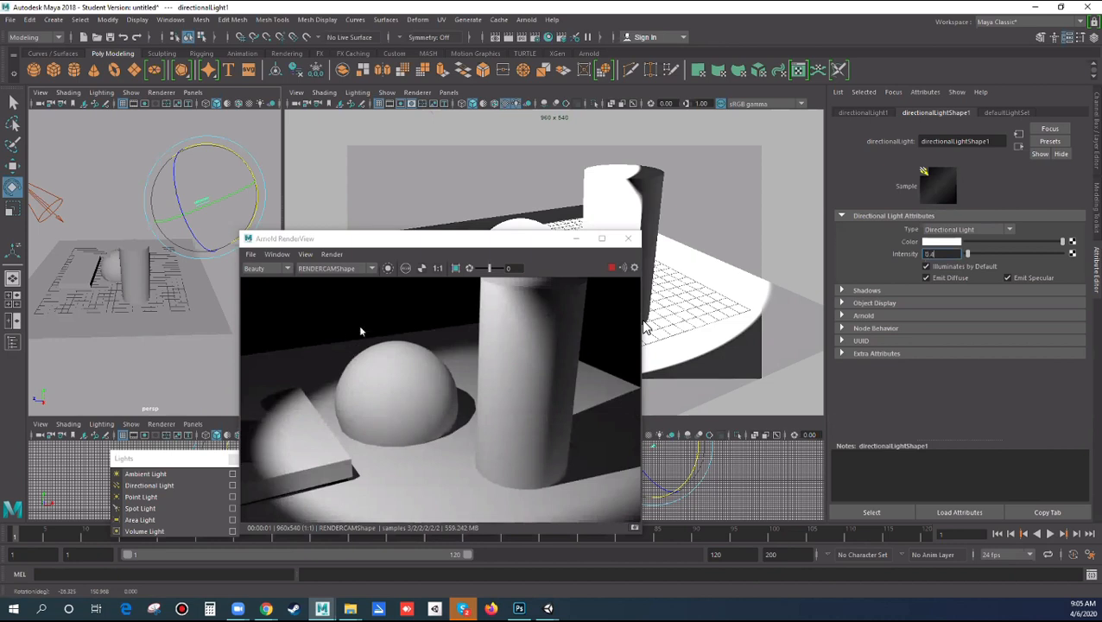
{"action": "key", "text": "Return"}
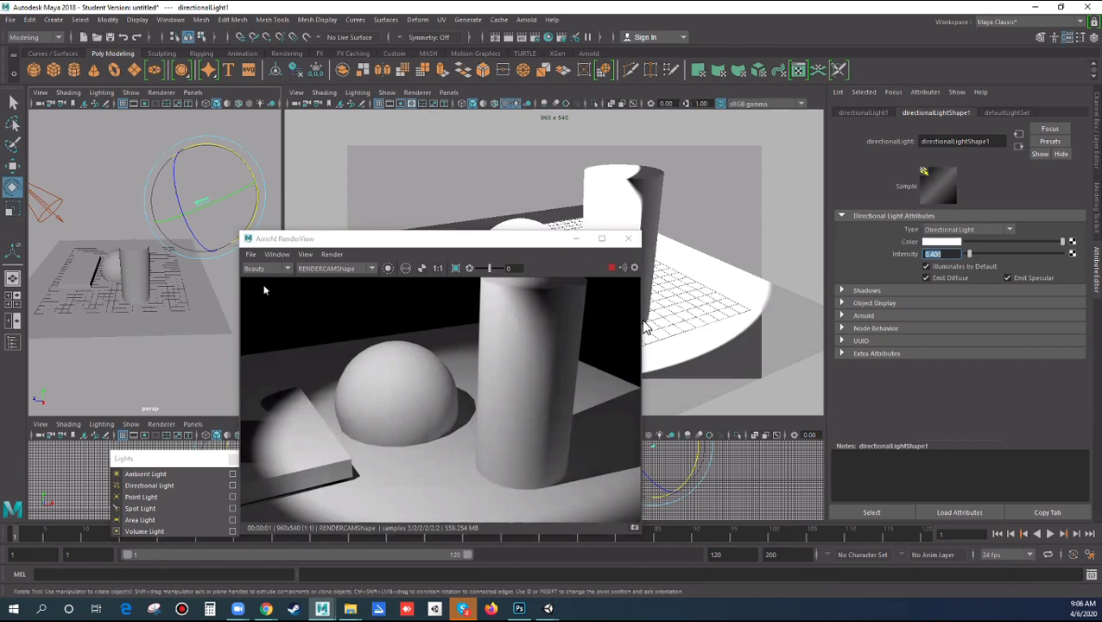
Step: Deselect the light, then reposition and enlarge the render window to examine the whole rendered frame against the RENDERCAM view
{"action": "left_click", "coordinate": [201, 369]}
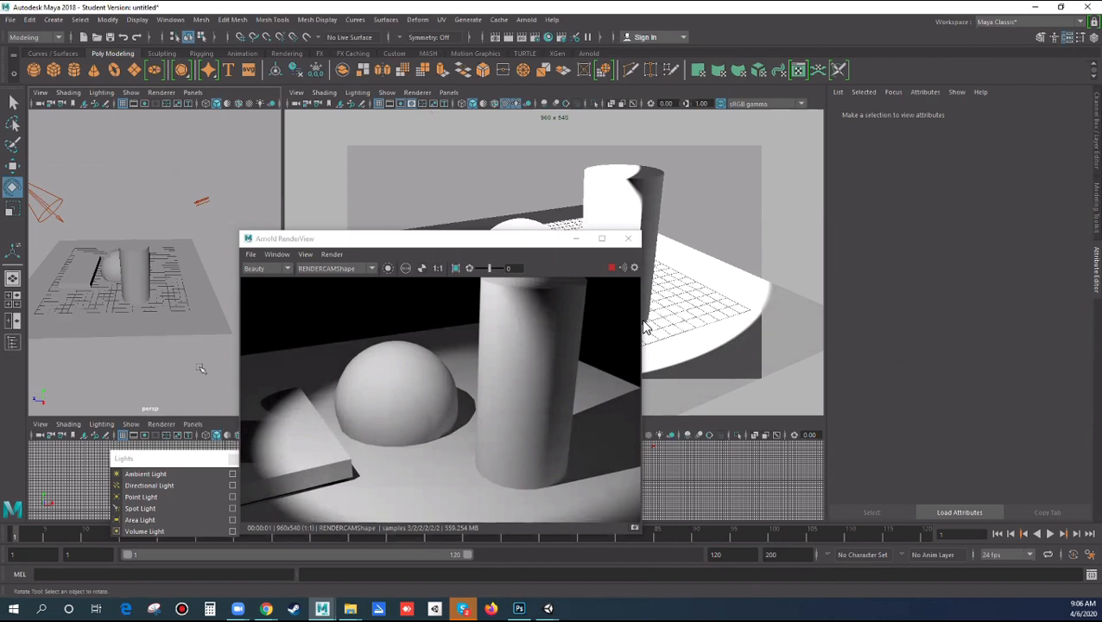
{"action": "left_click", "coordinate": [350, 240]}
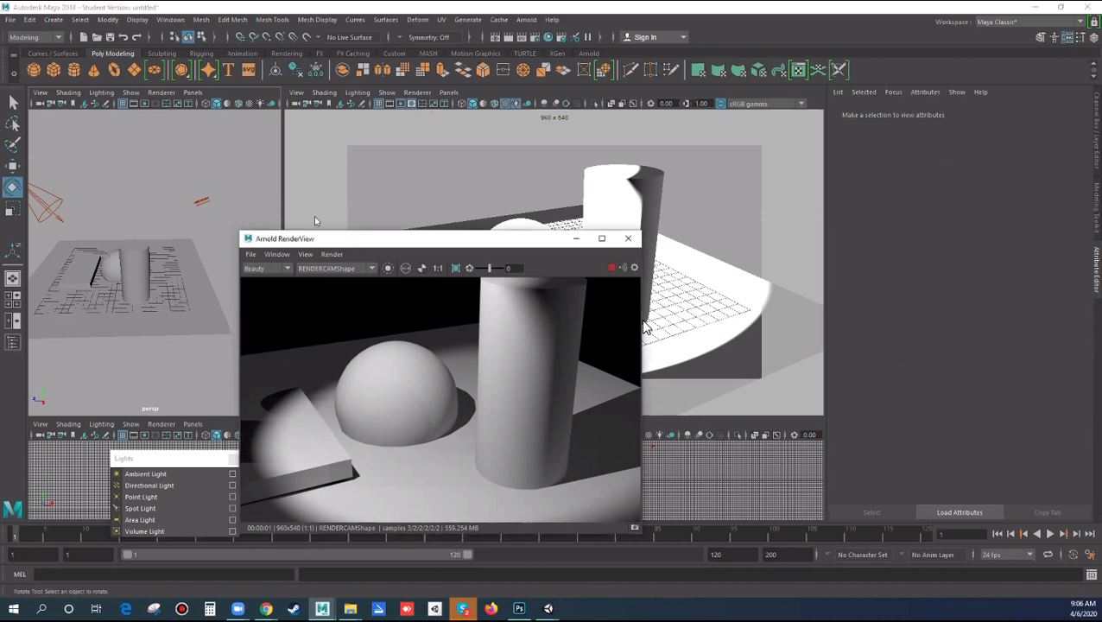
{"action": "left_click_drag", "start_coordinate": [315, 221], "coordinate": [312, 216]}
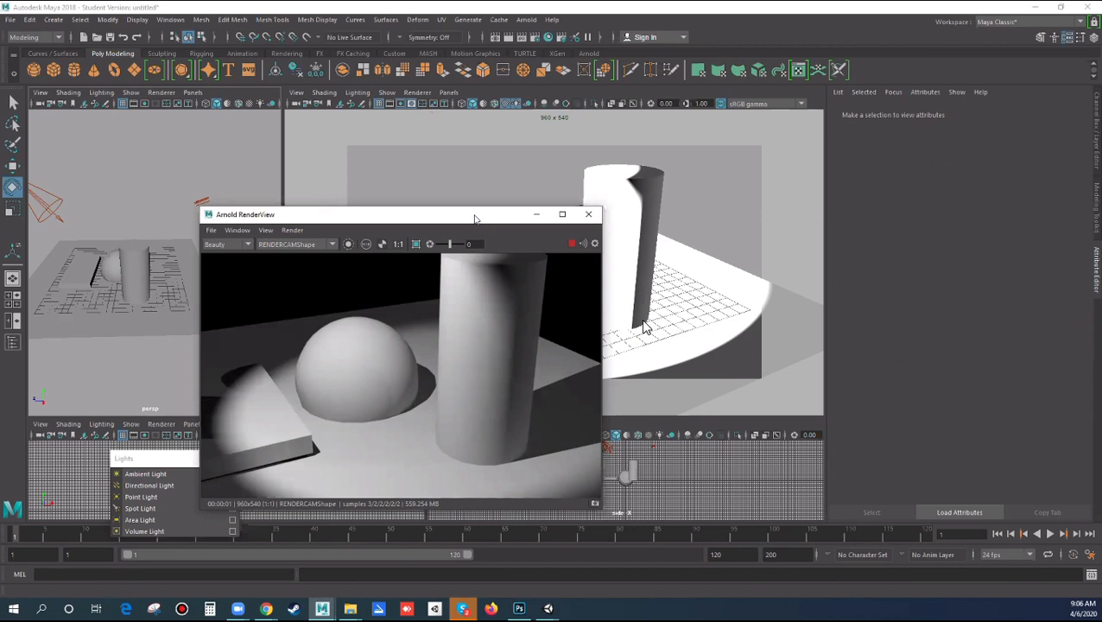
{"action": "left_click_drag", "start_coordinate": [474, 218], "coordinate": [412, 252]}
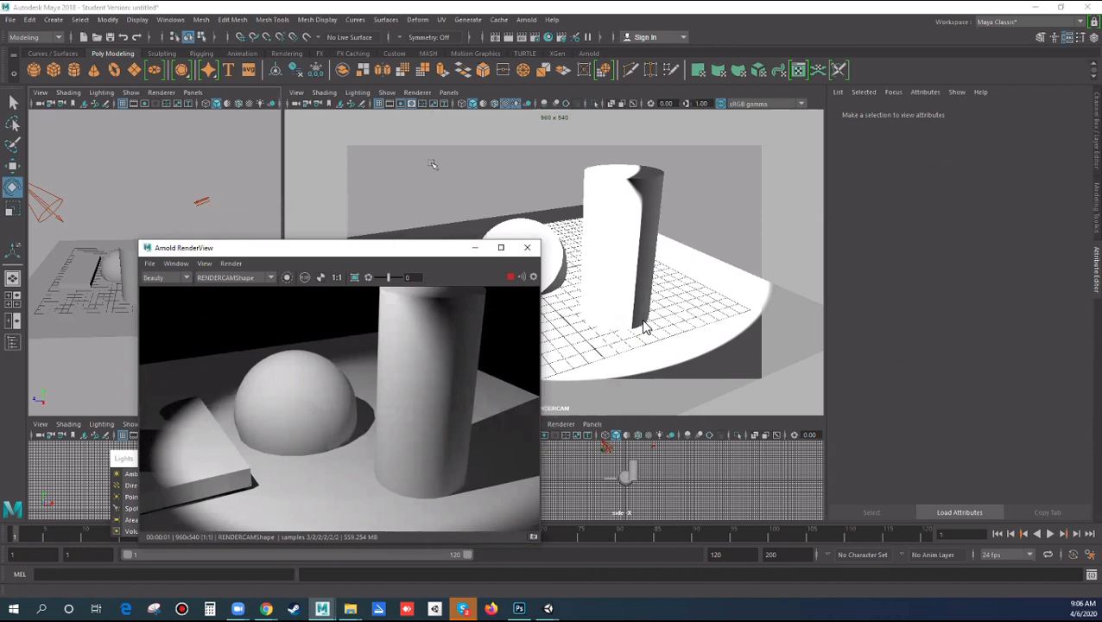
{"action": "left_click_drag", "start_coordinate": [370, 253], "coordinate": [277, 186]}
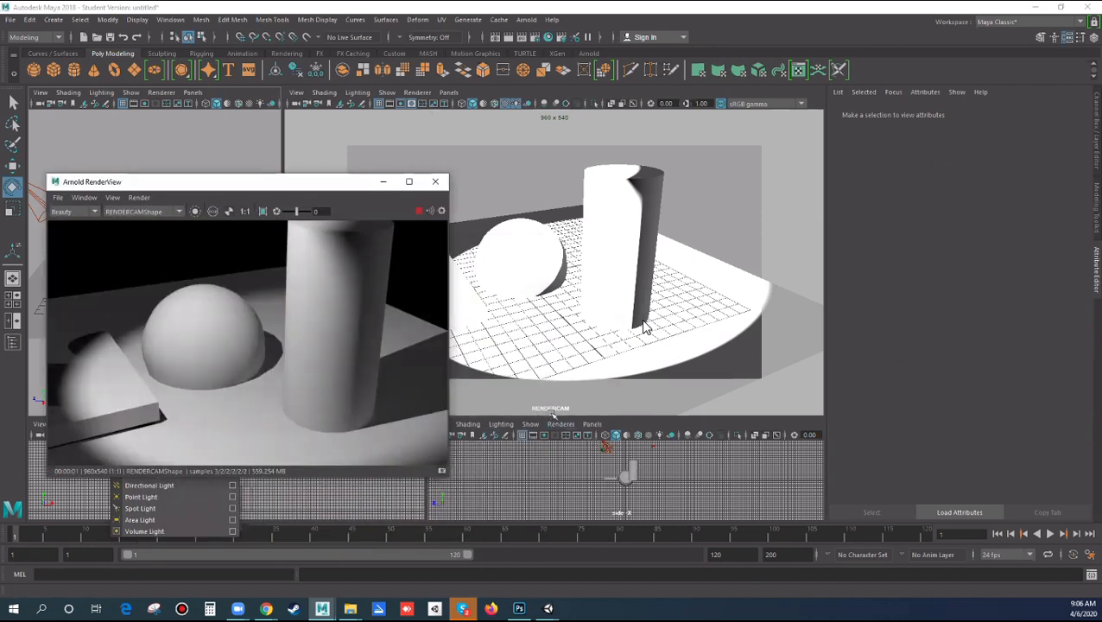
{"action": "left_click_drag", "start_coordinate": [337, 183], "coordinate": [454, 354]}
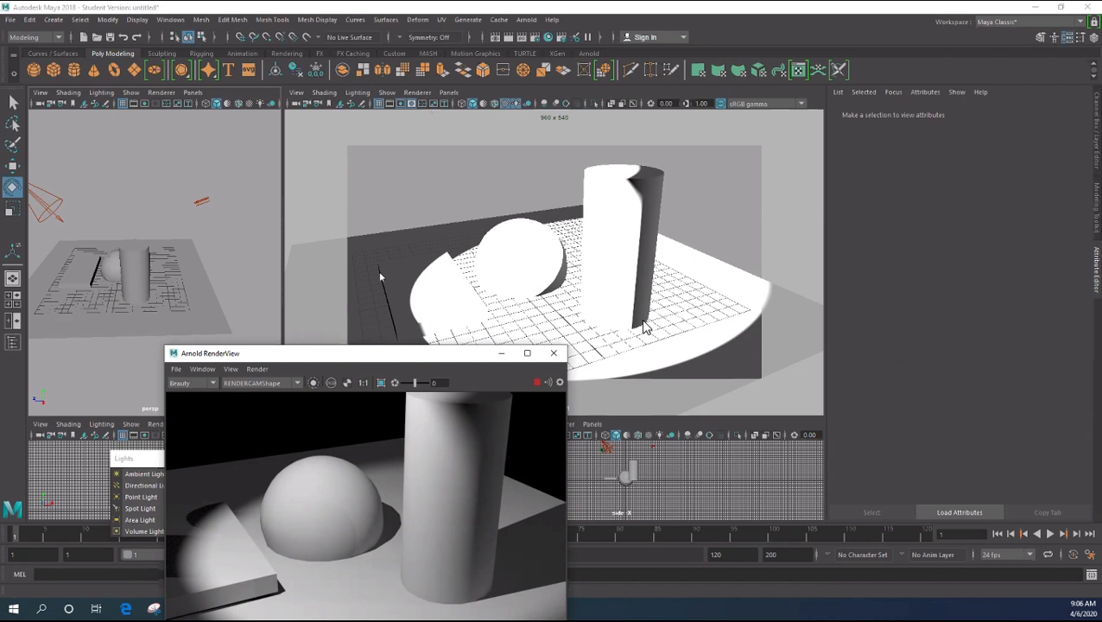
{"action": "left_click_drag", "start_coordinate": [377, 356], "coordinate": [380, 273]}
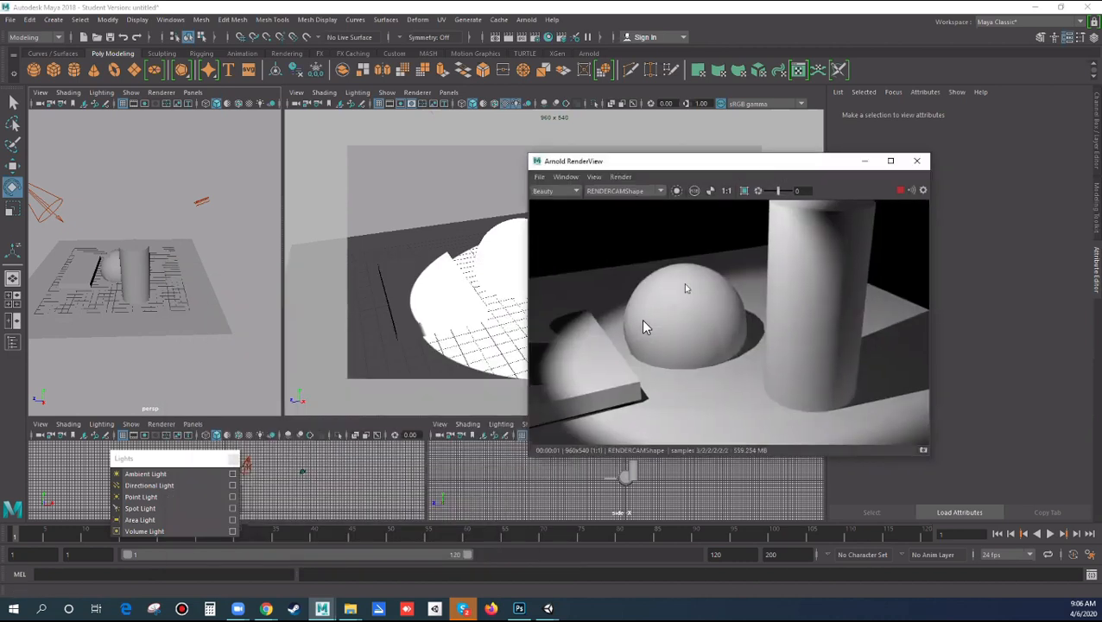
{"action": "left_click_drag", "start_coordinate": [780, 161], "coordinate": [753, 141]}
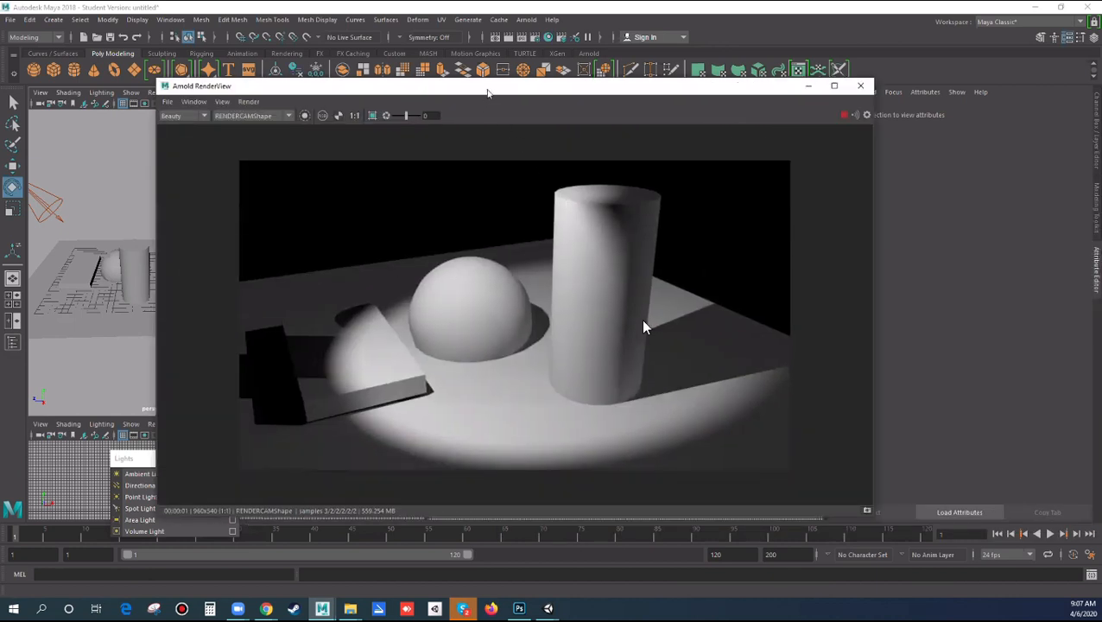
{"action": "left_click_drag", "start_coordinate": [485, 94], "coordinate": [616, 94]}
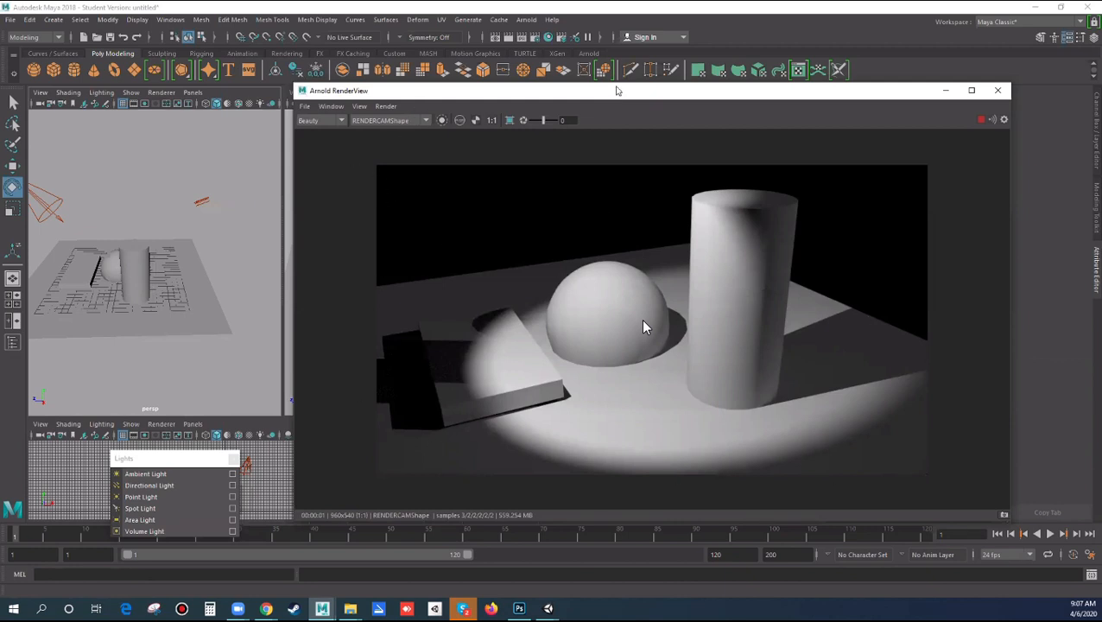
Step: Move the render window aside to compare it with the RENDERCAM view, and maximize it to examine the rendered frame
{"action": "left_click_drag", "start_coordinate": [598, 96], "coordinate": [546, 417]}
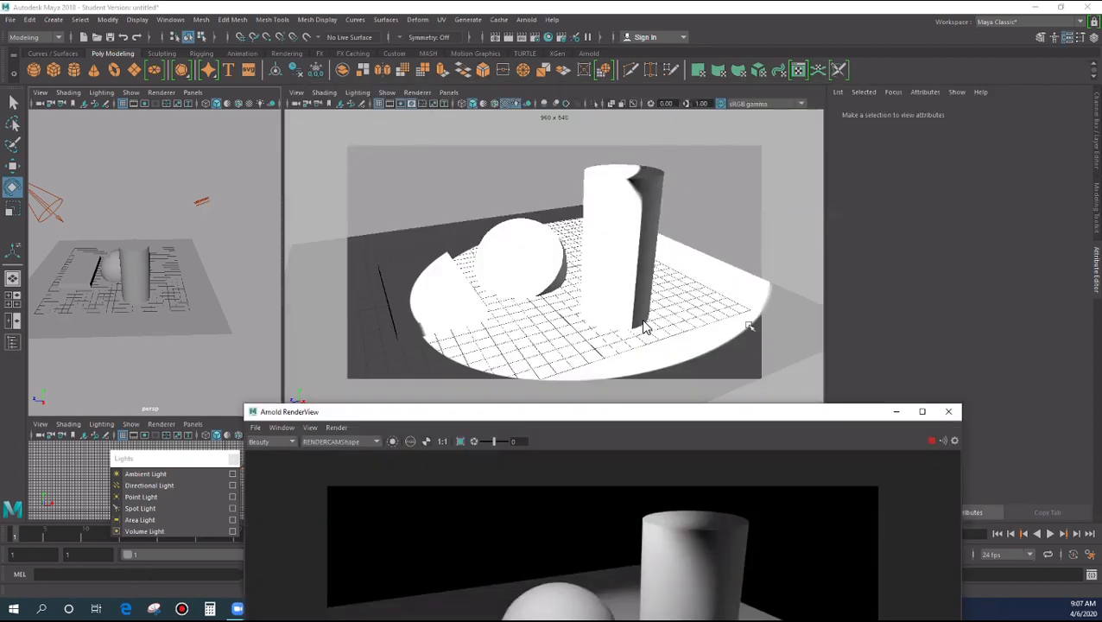
{"action": "left_click_drag", "start_coordinate": [544, 407], "coordinate": [596, 107]}
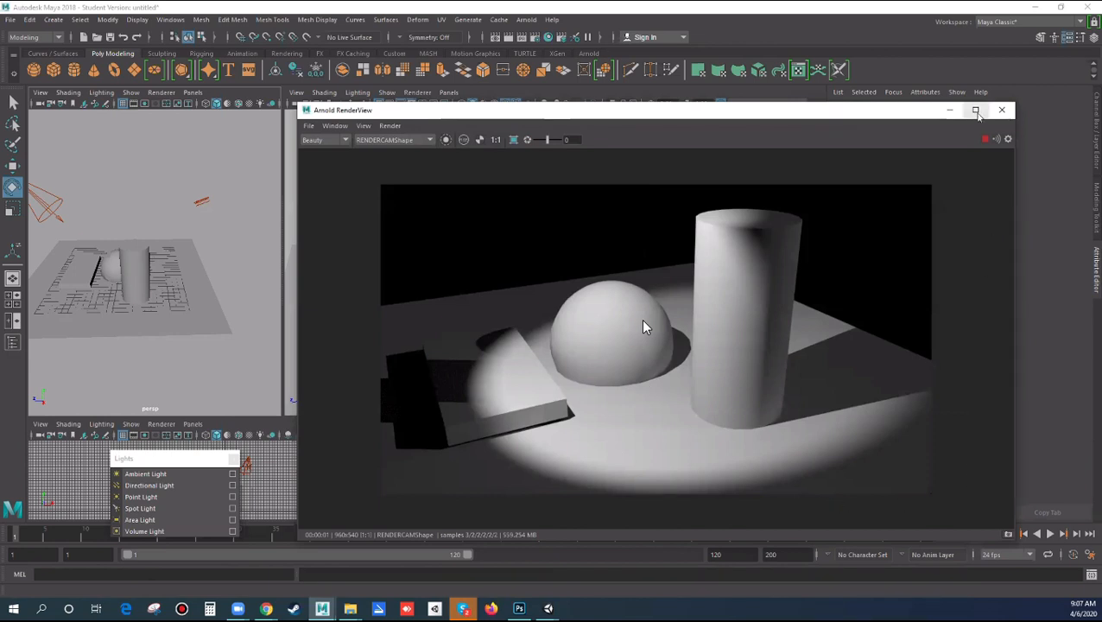
{"action": "left_click", "coordinate": [975, 110]}
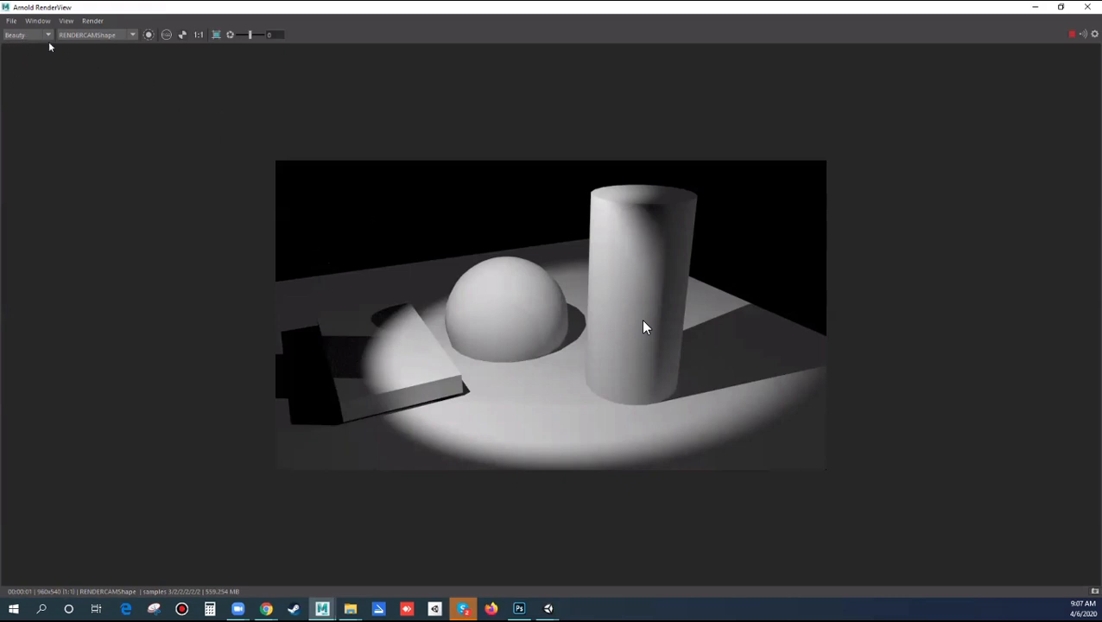
Step: Review how to save the rendered image to the Desktop and which image file types are supported, and cancel without saving
{"action": "left_click", "coordinate": [13, 22]}
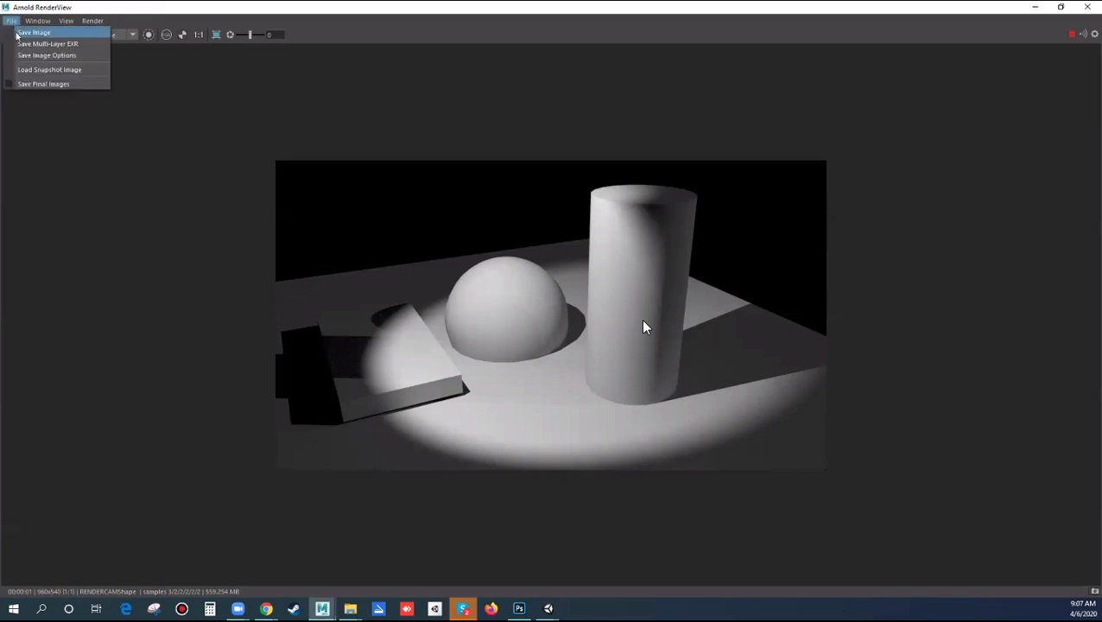
{"action": "left_click", "coordinate": [26, 33]}
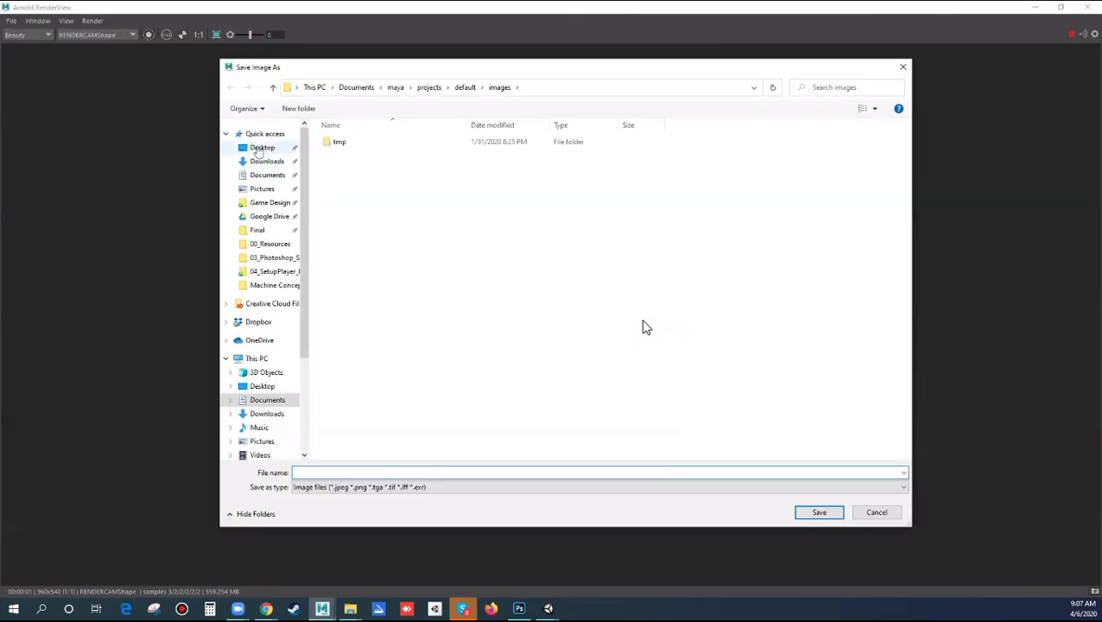
{"action": "left_click", "coordinate": [261, 147]}
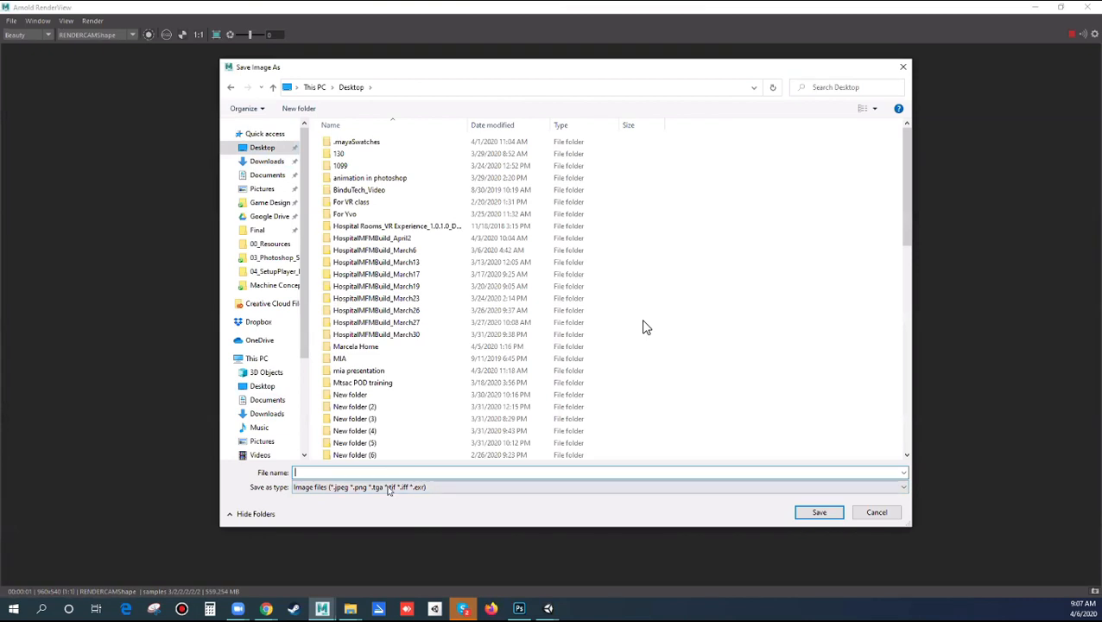
{"action": "left_click", "coordinate": [337, 487]}
{"action": "left_click", "coordinate": [311, 499]}
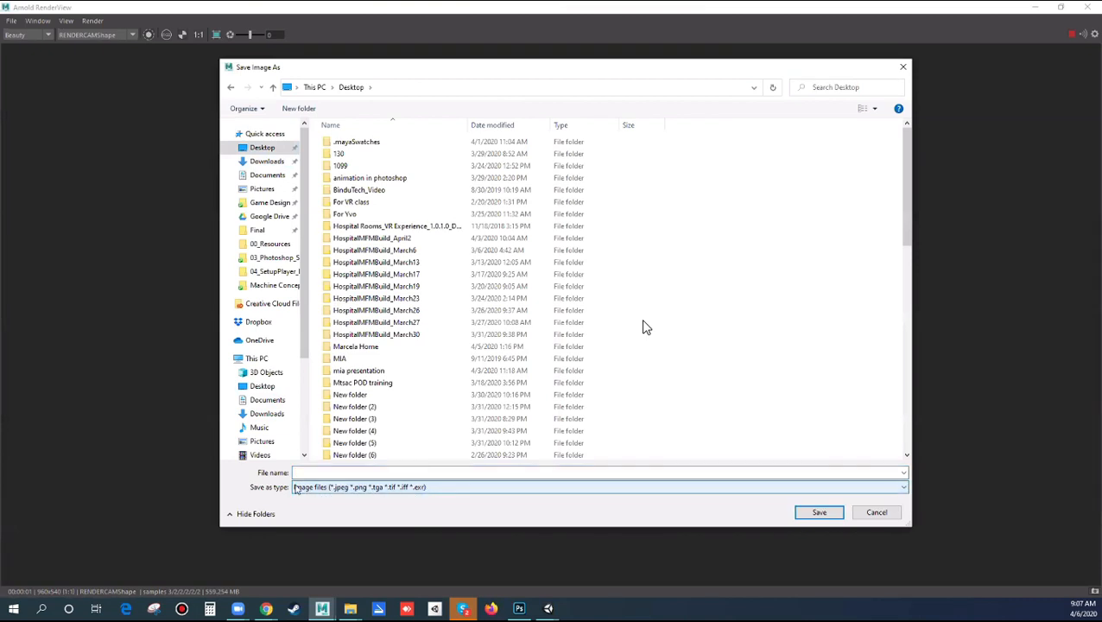
{"action": "left_click", "coordinate": [871, 508]}
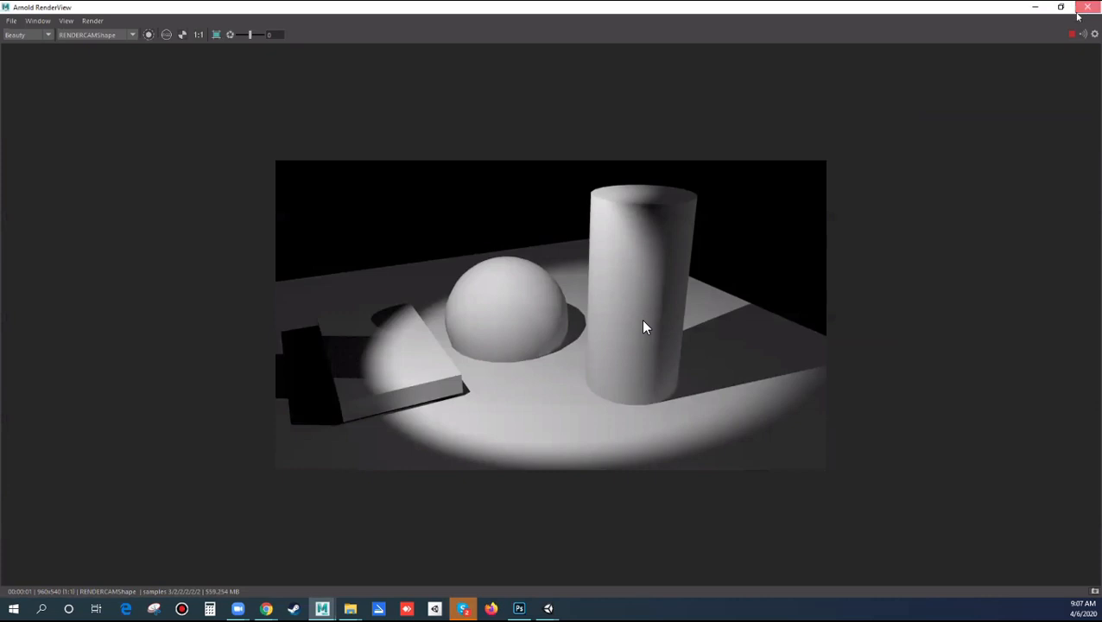
Step: Close the Arnold render window and the floating Lights menu to clear the workspace
{"action": "left_click", "coordinate": [1086, 9]}
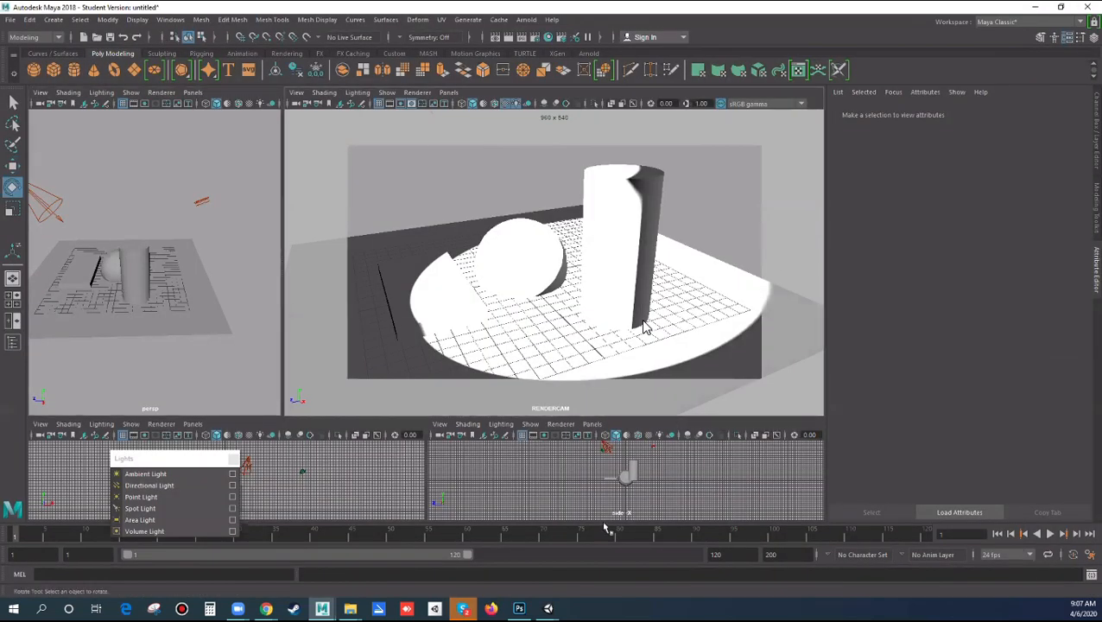
{"action": "mouse_move", "coordinate": [464, 609]}
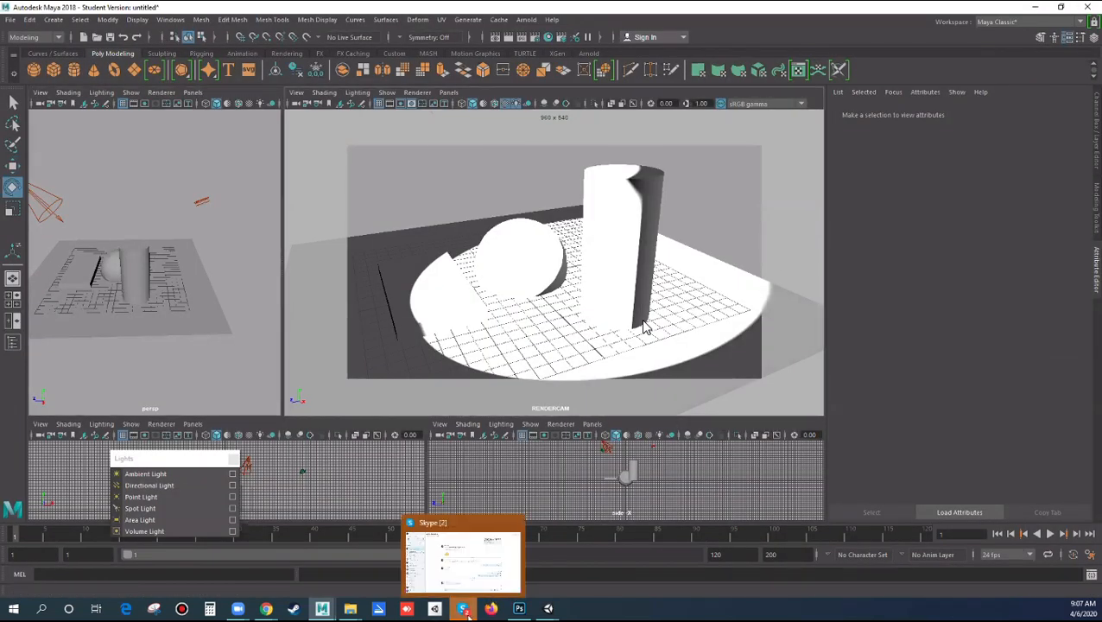
{"action": "left_click", "coordinate": [233, 461]}
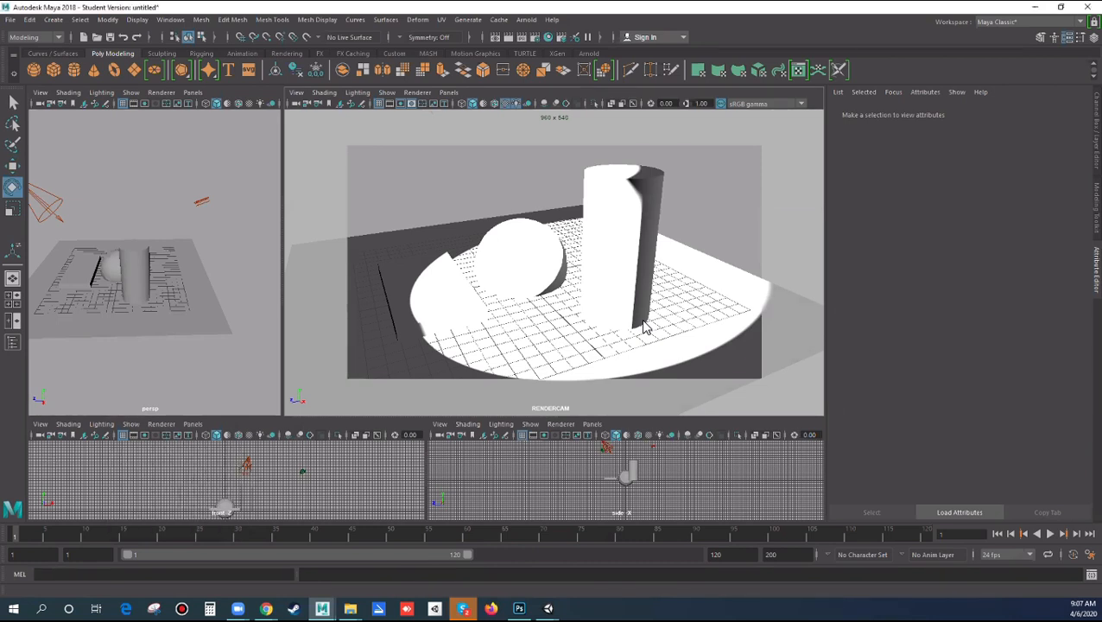